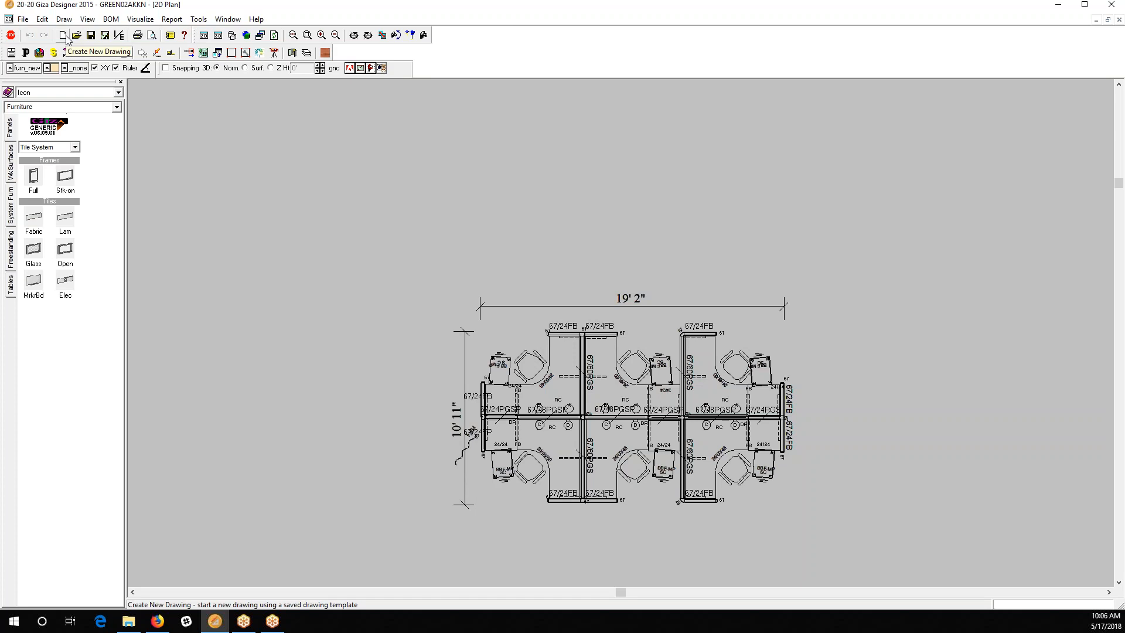
click(81, 66)
click(82, 68)
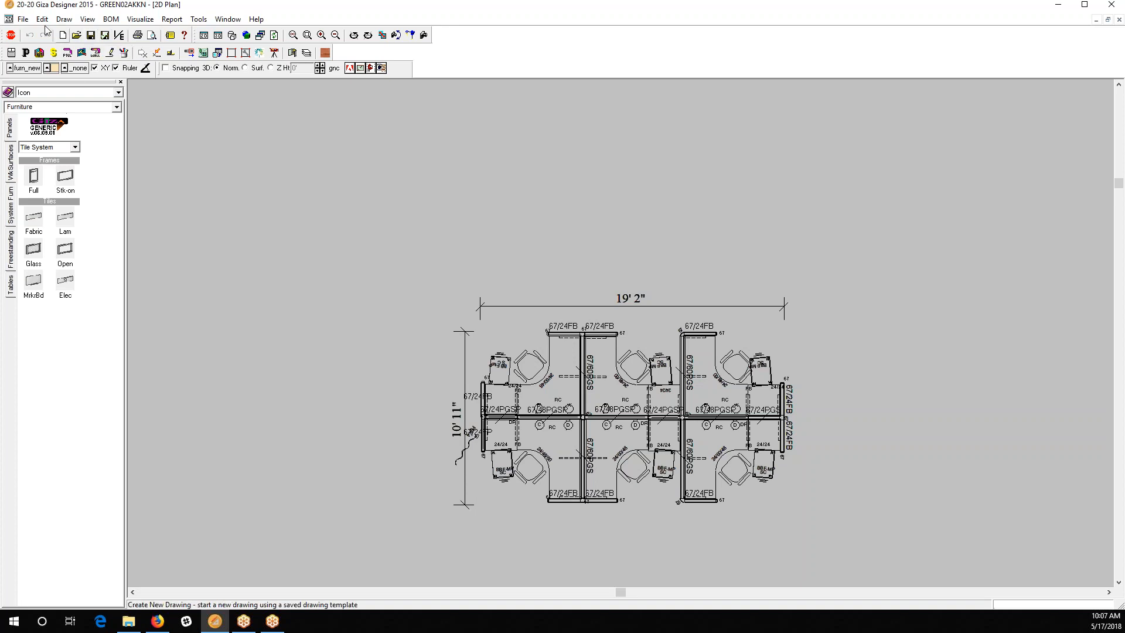
click(23, 19)
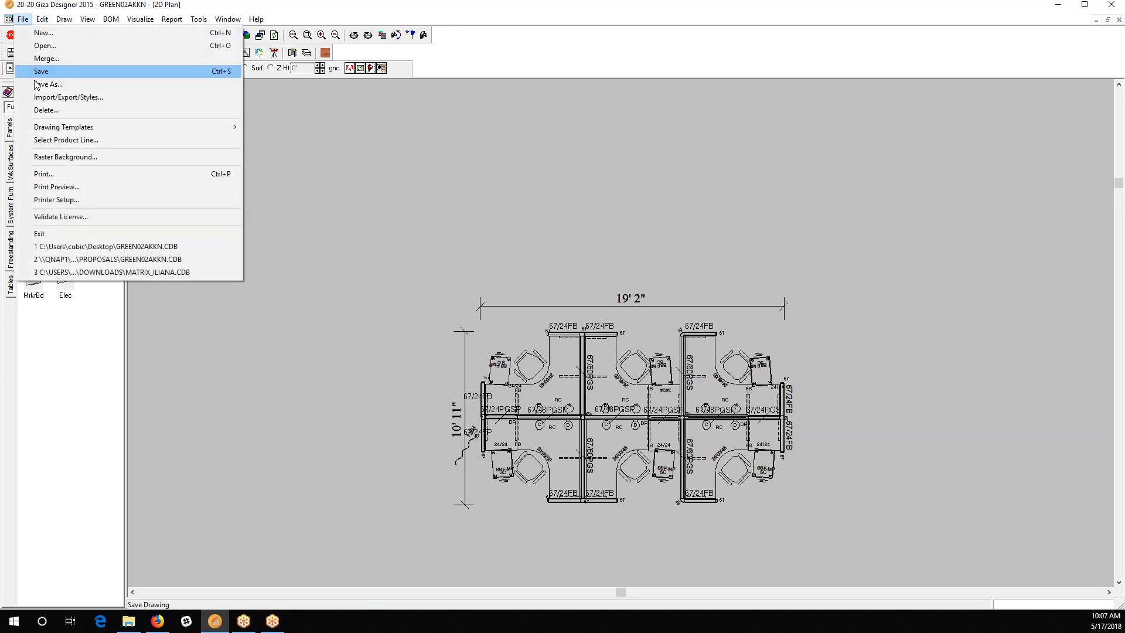
click(490, 142)
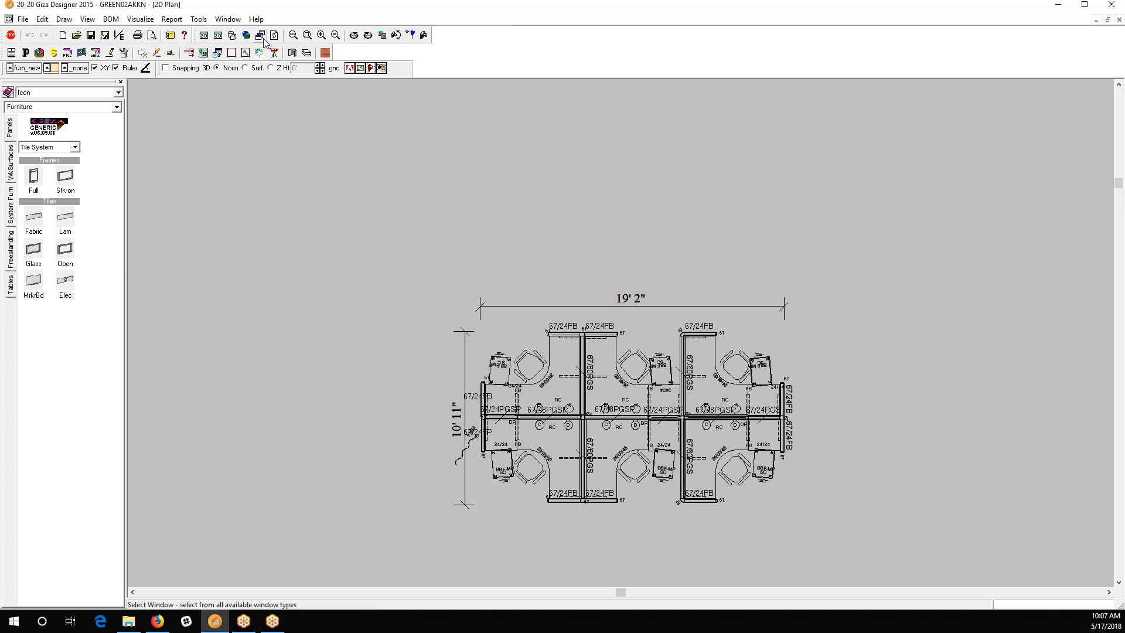
Step: Display the workstation layout in the 3D Drawing Area and as a Hidden Line view
click(219, 38)
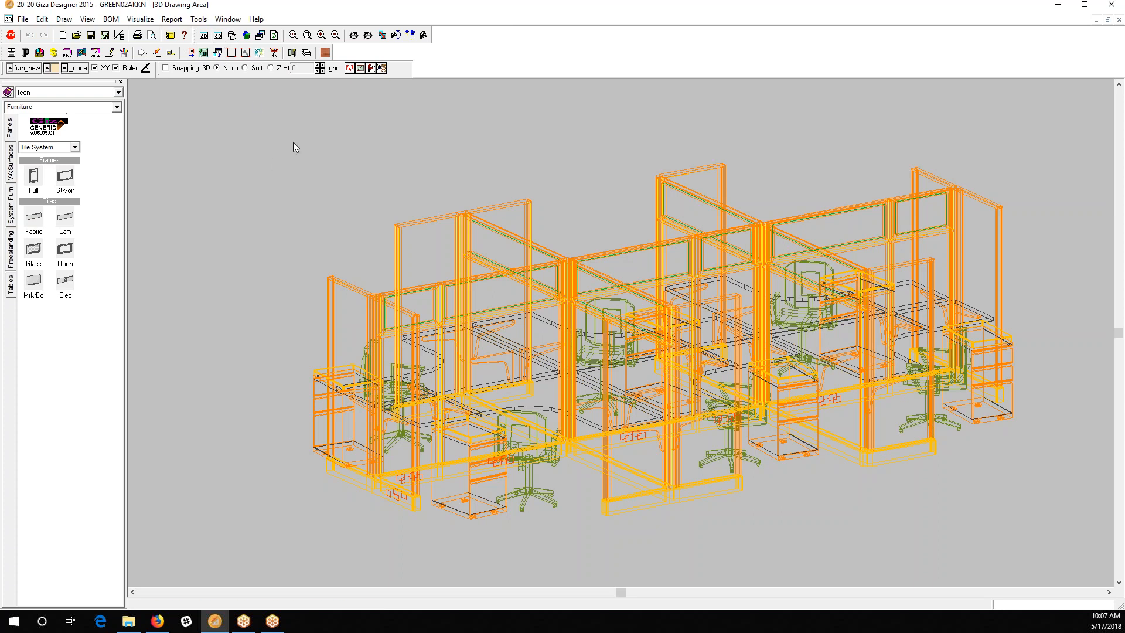
click(245, 53)
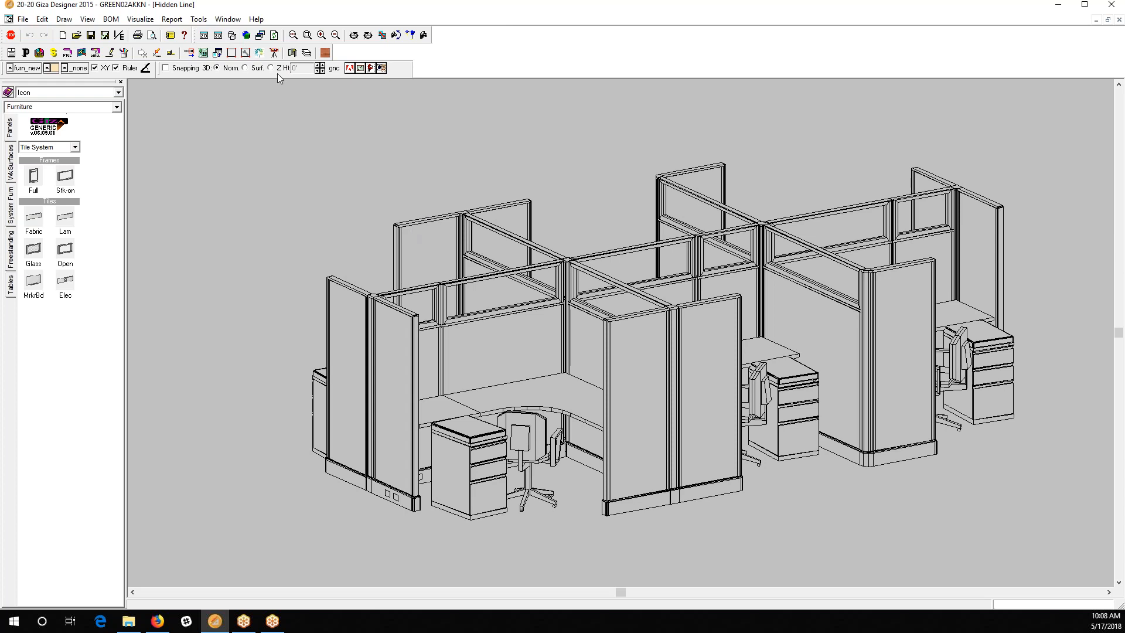
Step: In the 3D Drawing Area, try moving the rear-left end panel away from the workstations, and undo the move
click(218, 36)
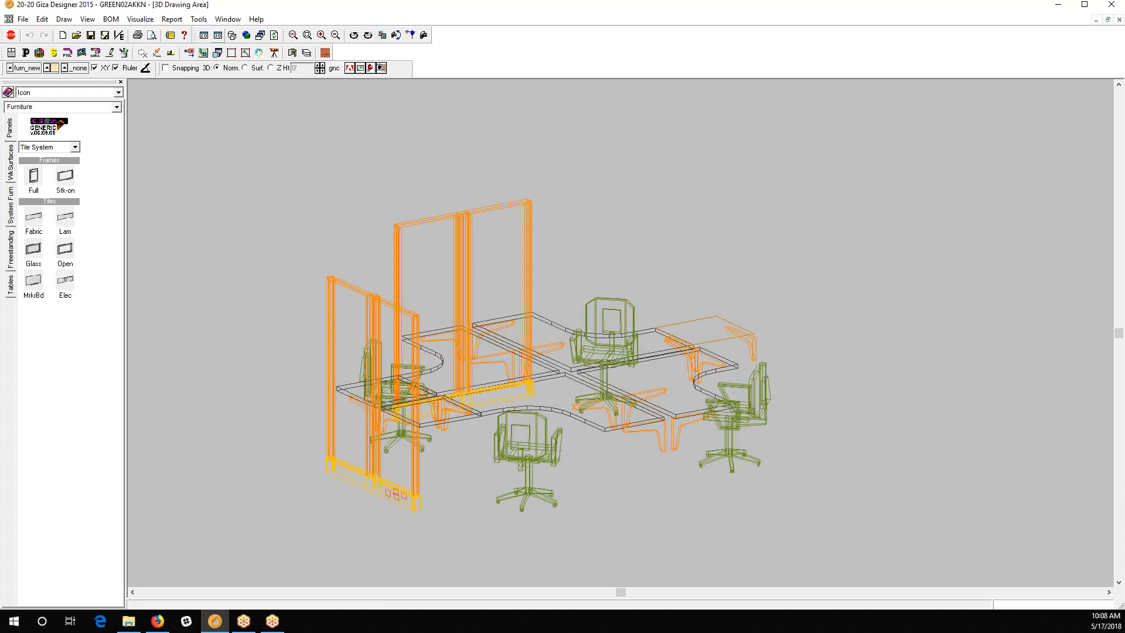
click(428, 224)
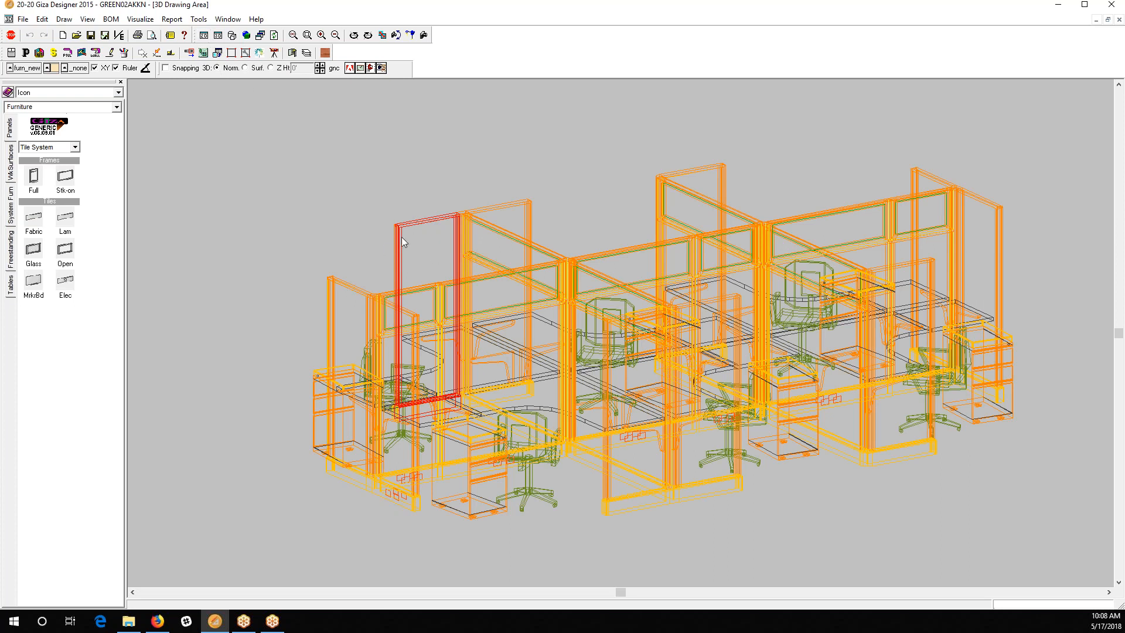
drag(407, 226, 315, 178)
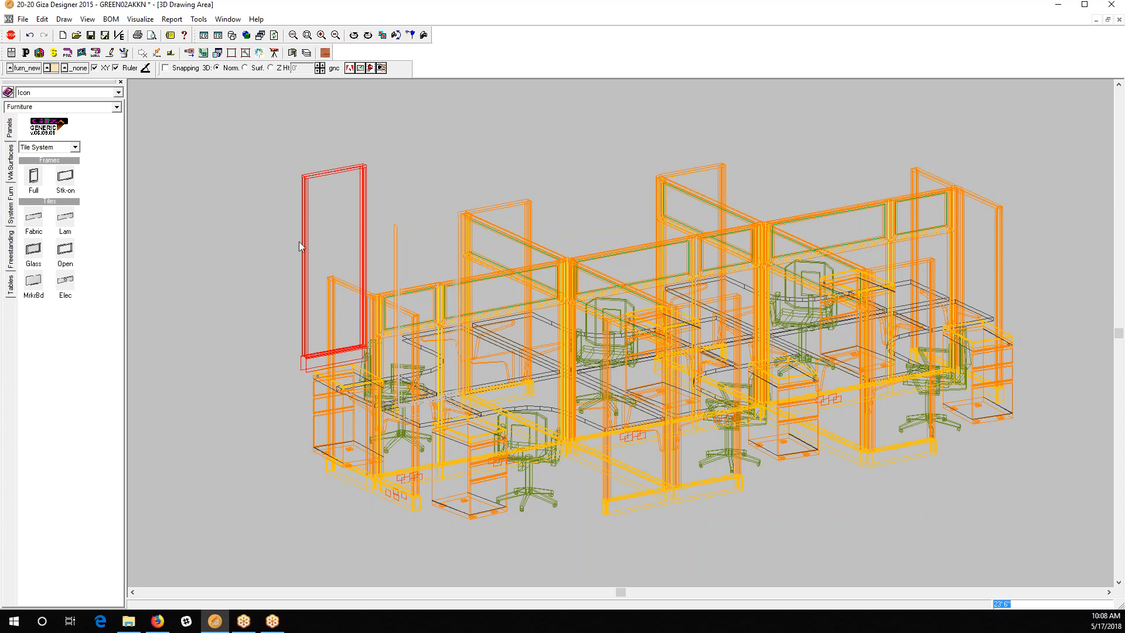
key(ctrl+z)
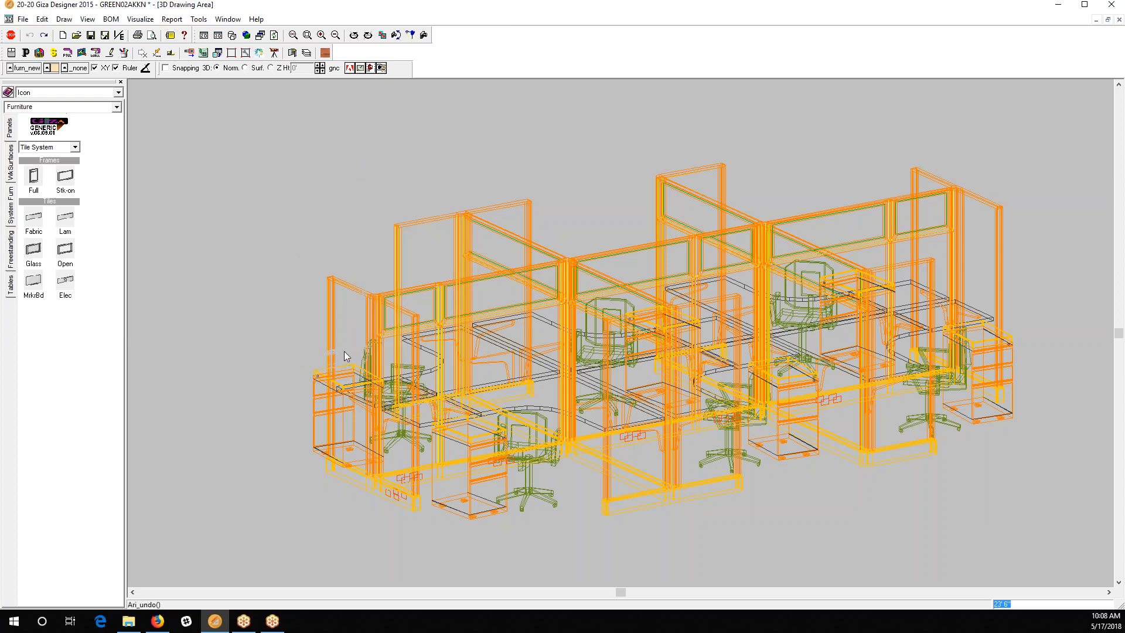
Step: In the 2D Plan, try moving the upper-left 67/24FB panel above the 19' 2" dimension line, and undo the move
click(204, 35)
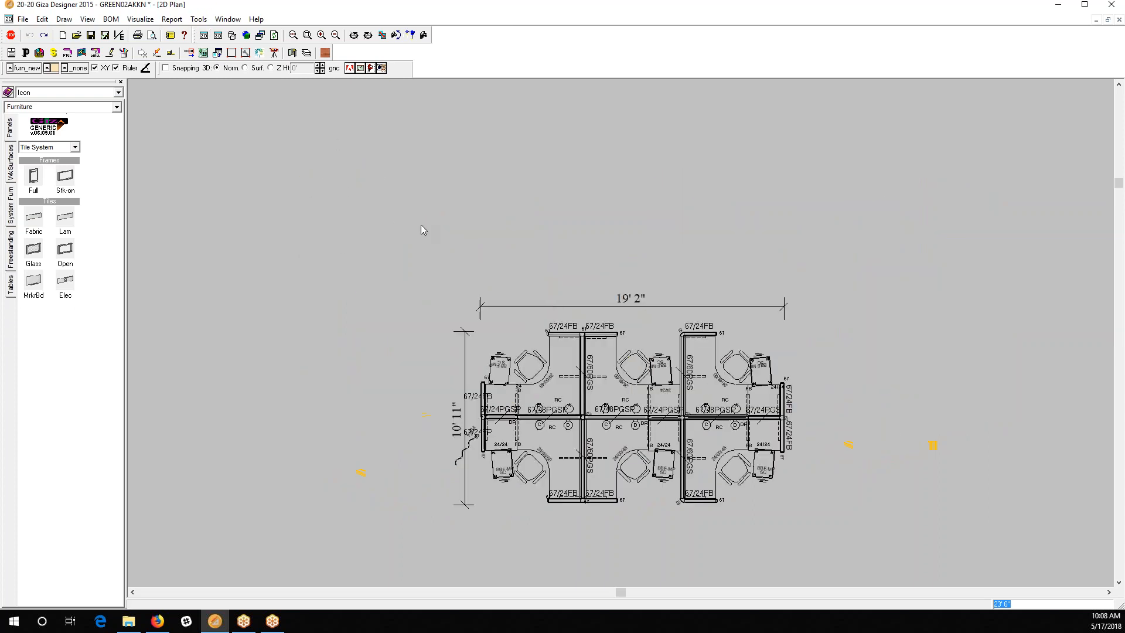
drag(562, 339, 553, 274)
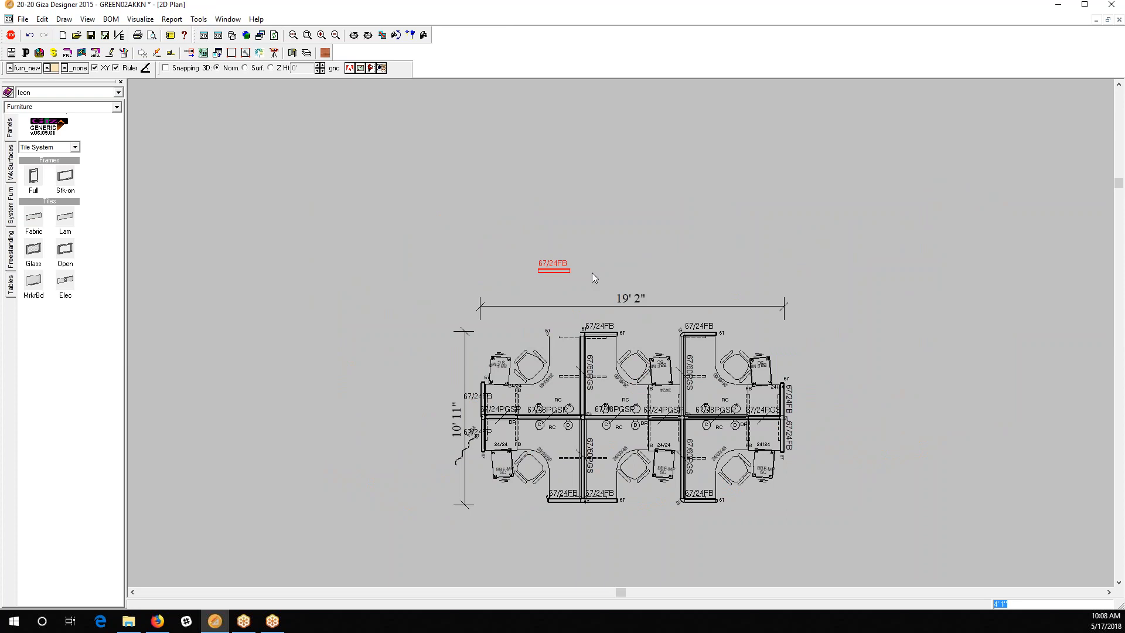
key(ctrl+z)
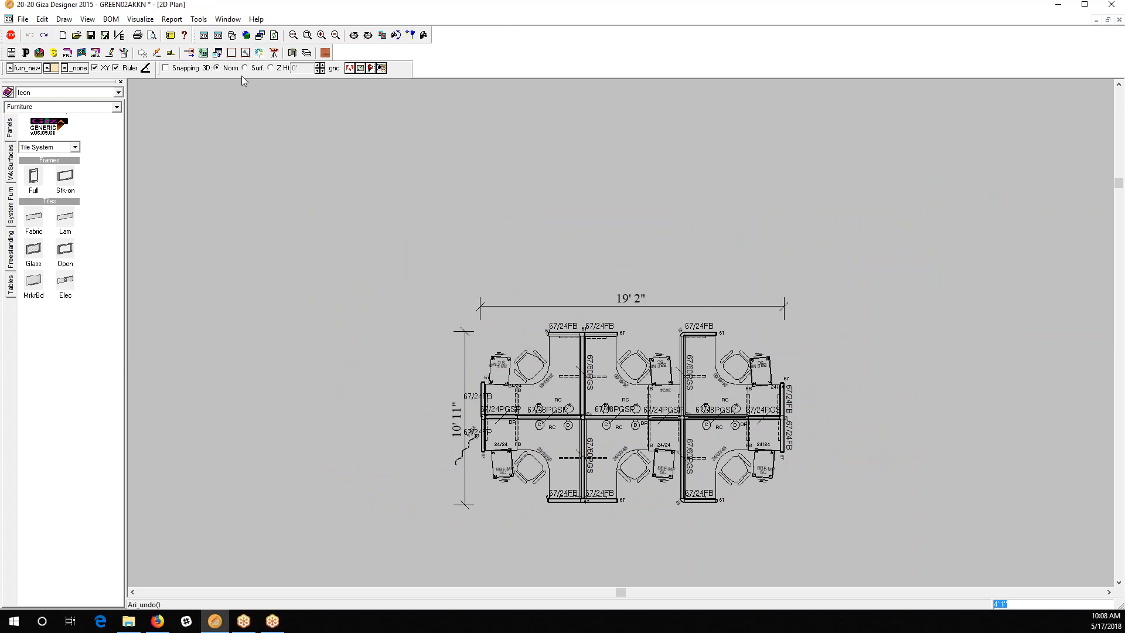
Step: In the Hidden Line view, try moving the rear-left panel away from the cubicles by its top edge, and undo the move
click(232, 35)
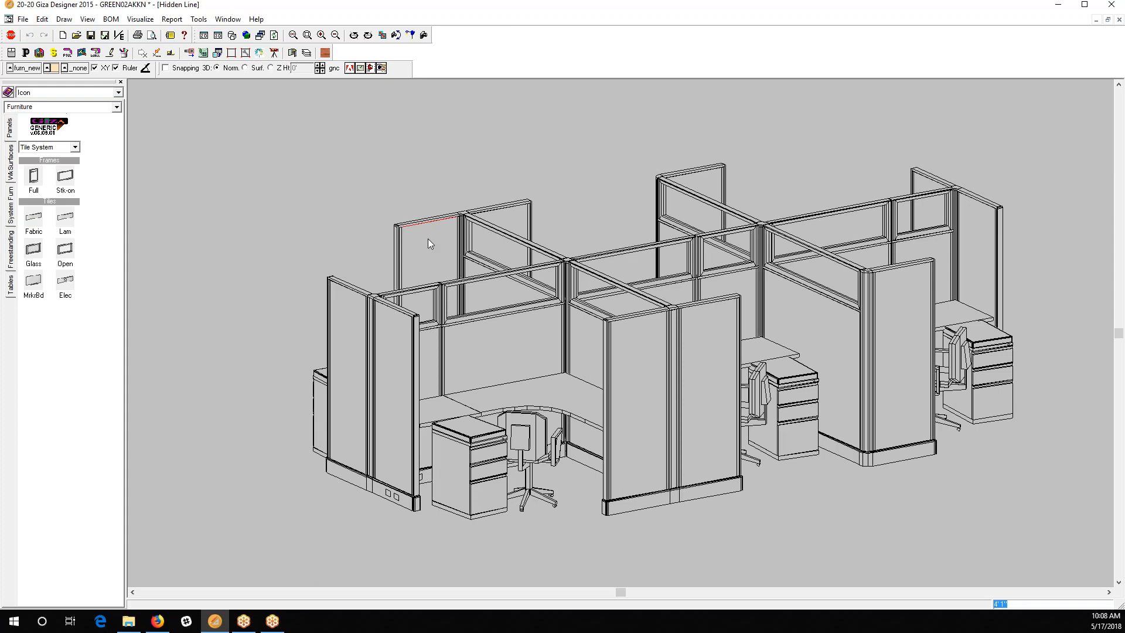
click(425, 223)
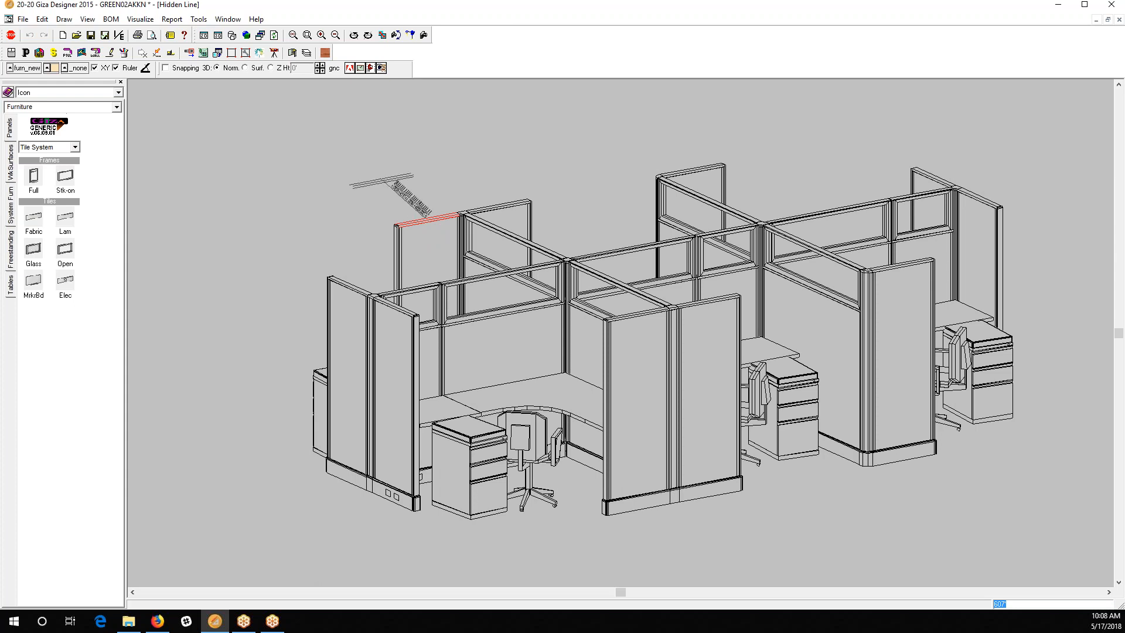
click(379, 183)
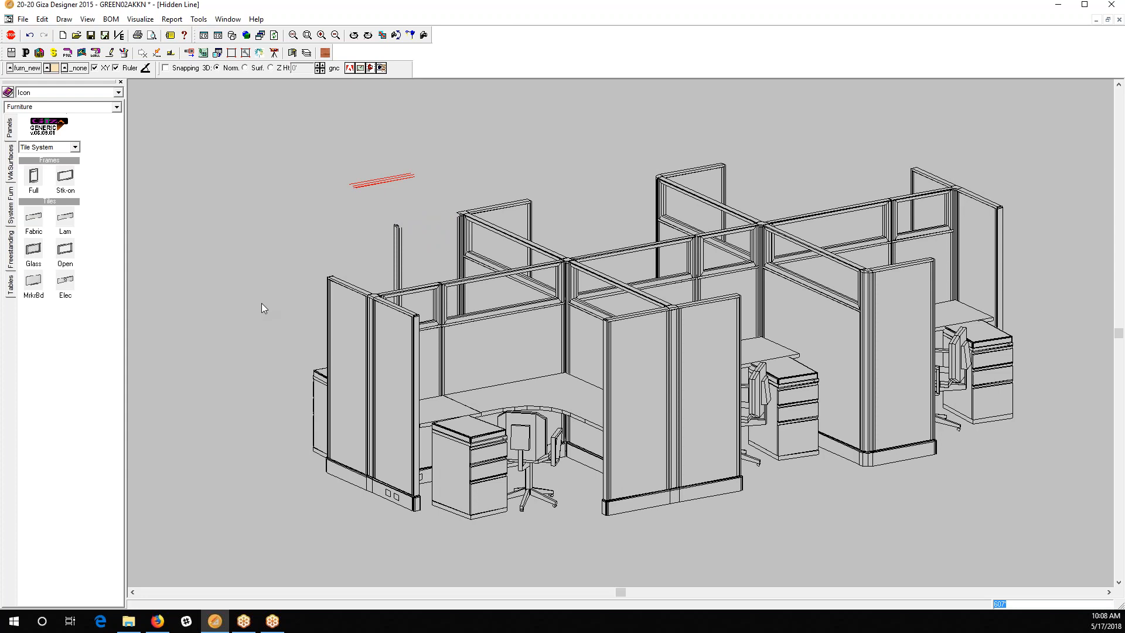
key(ctrl+z)
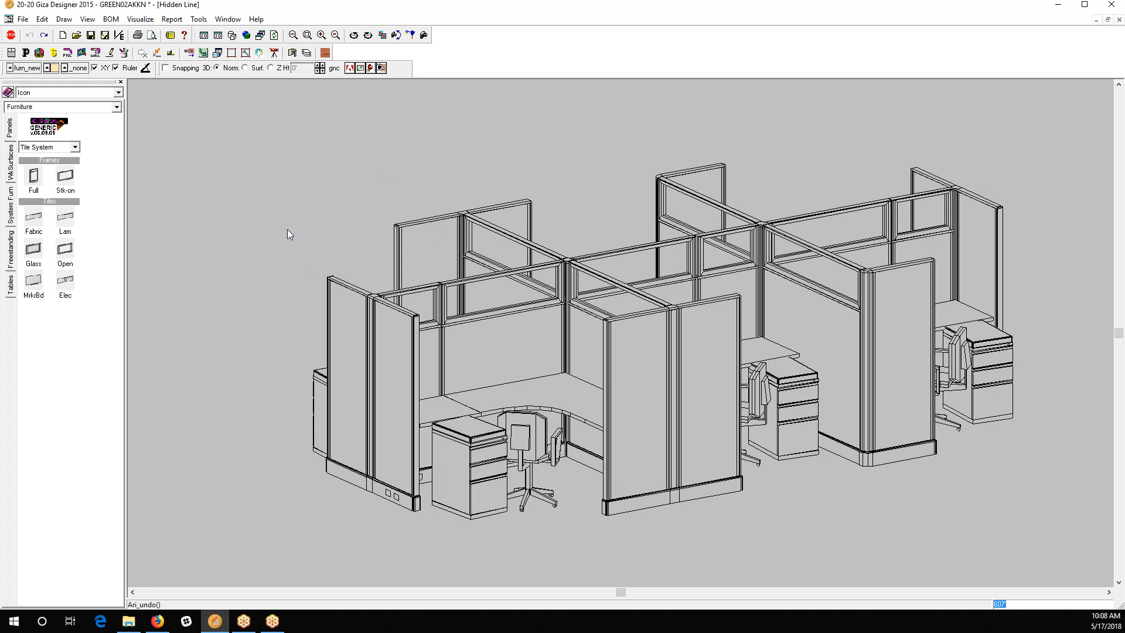
Step: In the 2D Plan, nudge the upper-left 67/24FB panel three increments upward
click(203, 36)
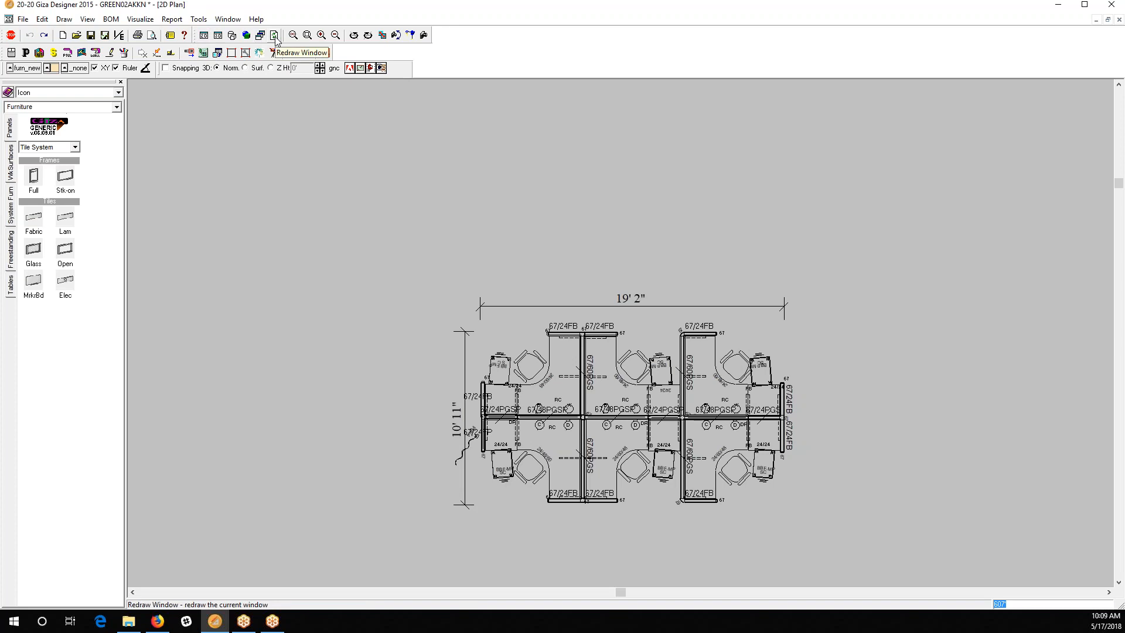
click(570, 336)
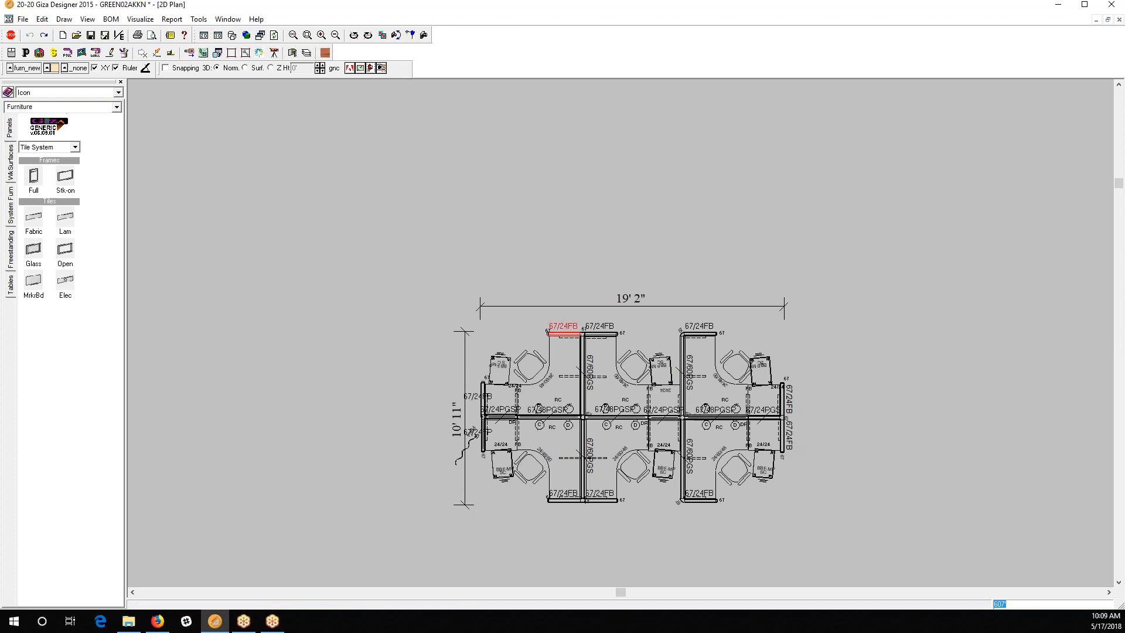
right_click(568, 334)
click(613, 484)
key(Up)
key(Up)
key(Up)
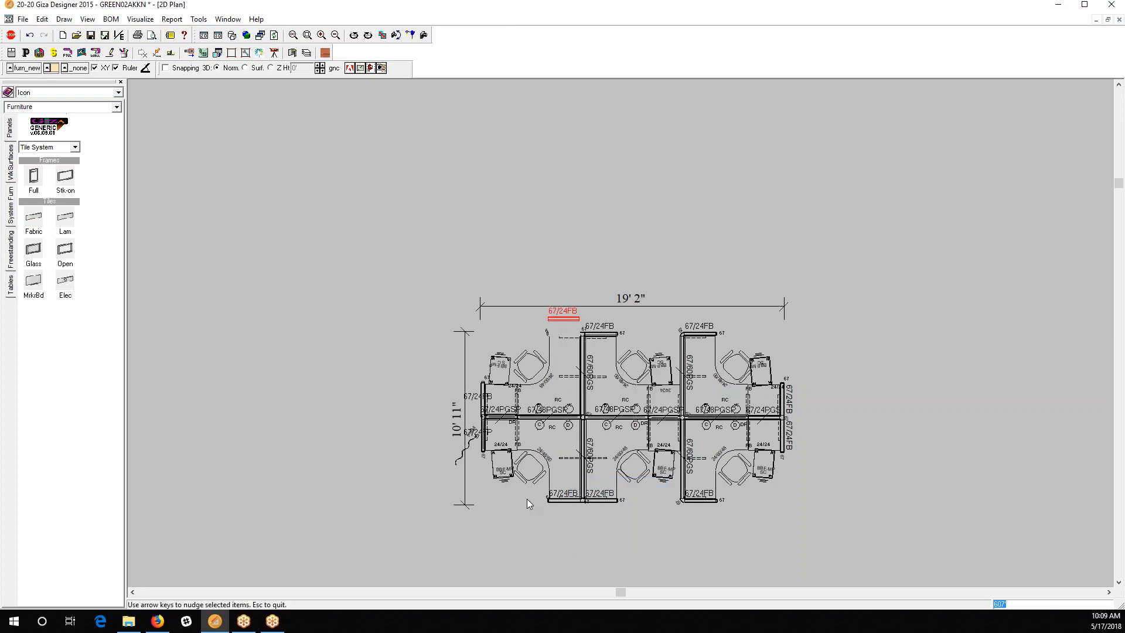
Step: Nudge the panel down and left until it overlaps the adjacent chair, redraw the plan, and undo the nudging
key(Down)
key(Down)
key(Down)
key(Down)
key(Down)
key(Left)
key(Left)
key(Left)
key(Left)
key(Left)
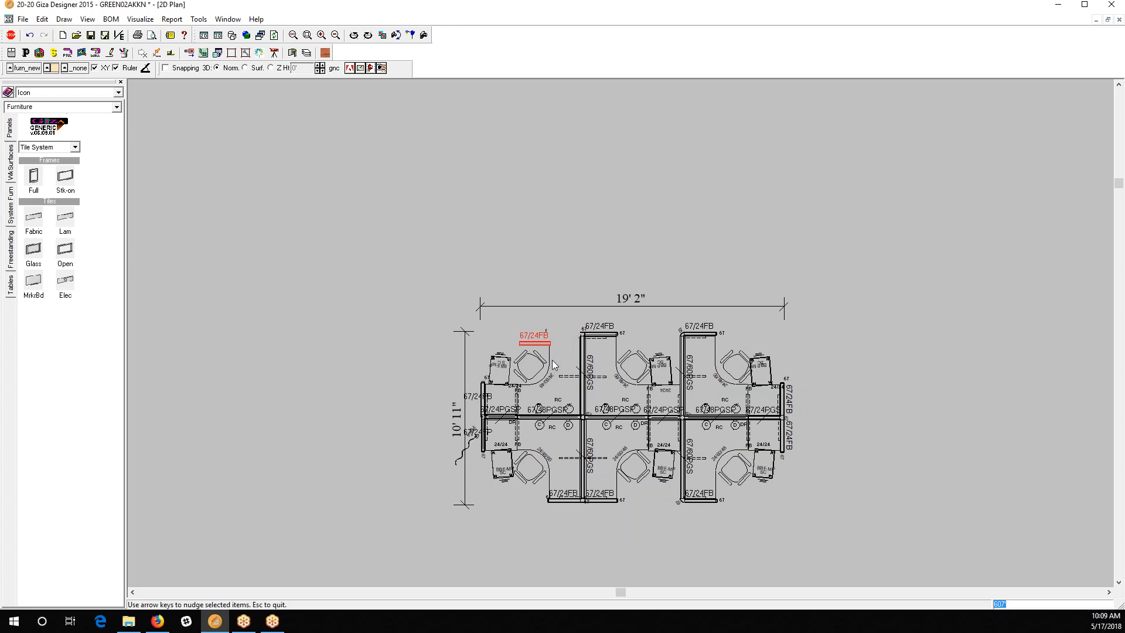
key(Down)
key(Down)
key(Down)
key(Down)
key(Down)
click(273, 36)
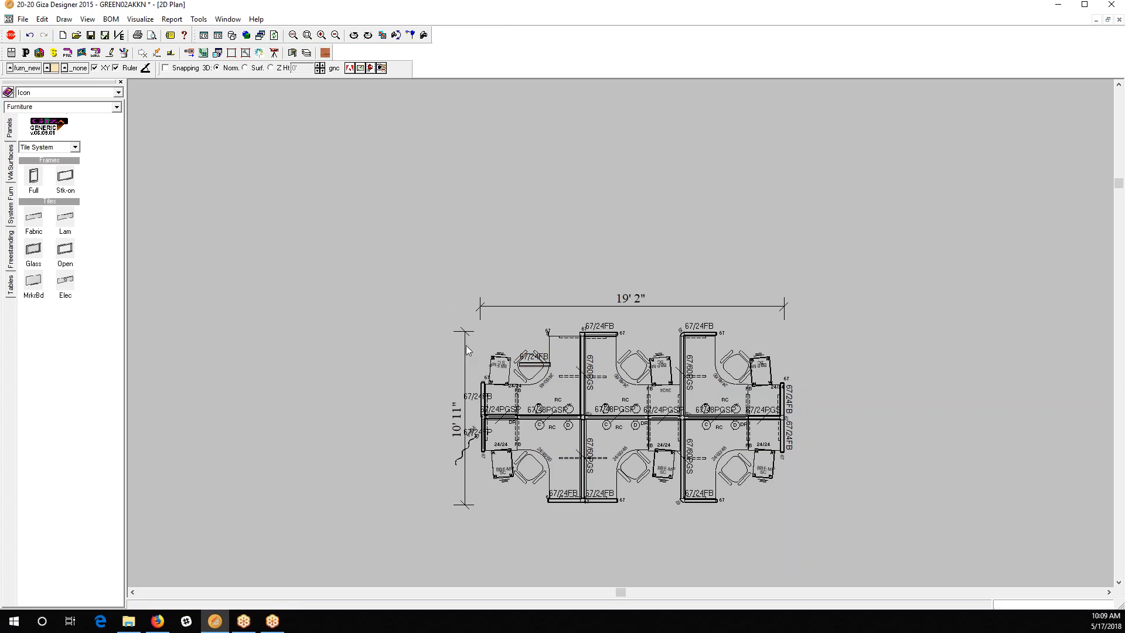
key(ctrl+z)
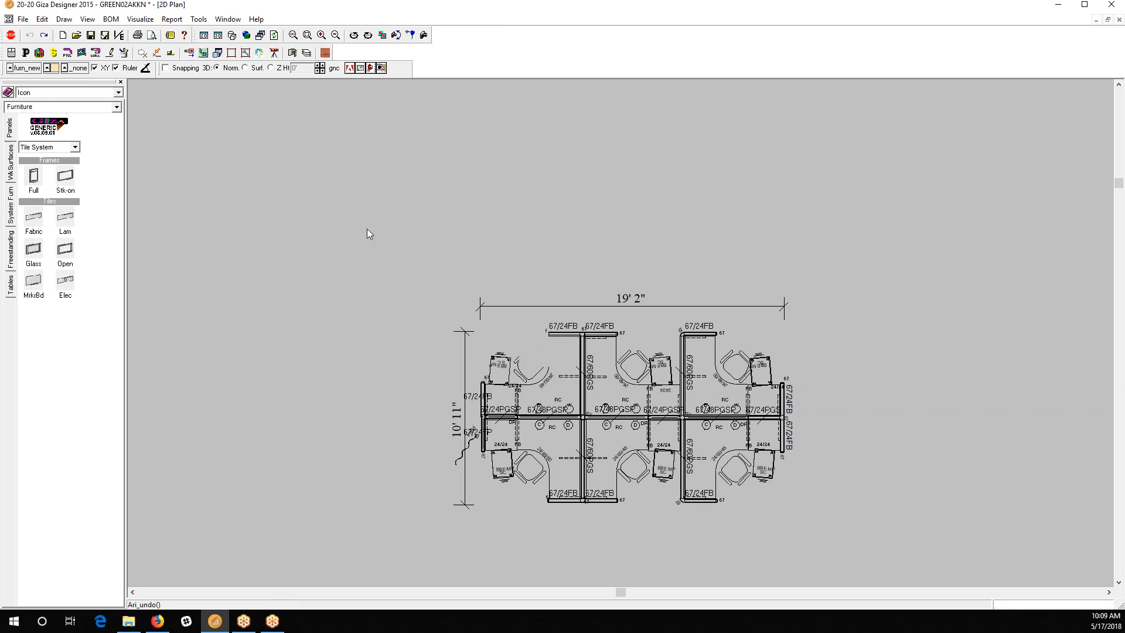
Step: Fit the whole plan in view, zoom into an area around the upper-left workstations, and fit everything again
click(292, 37)
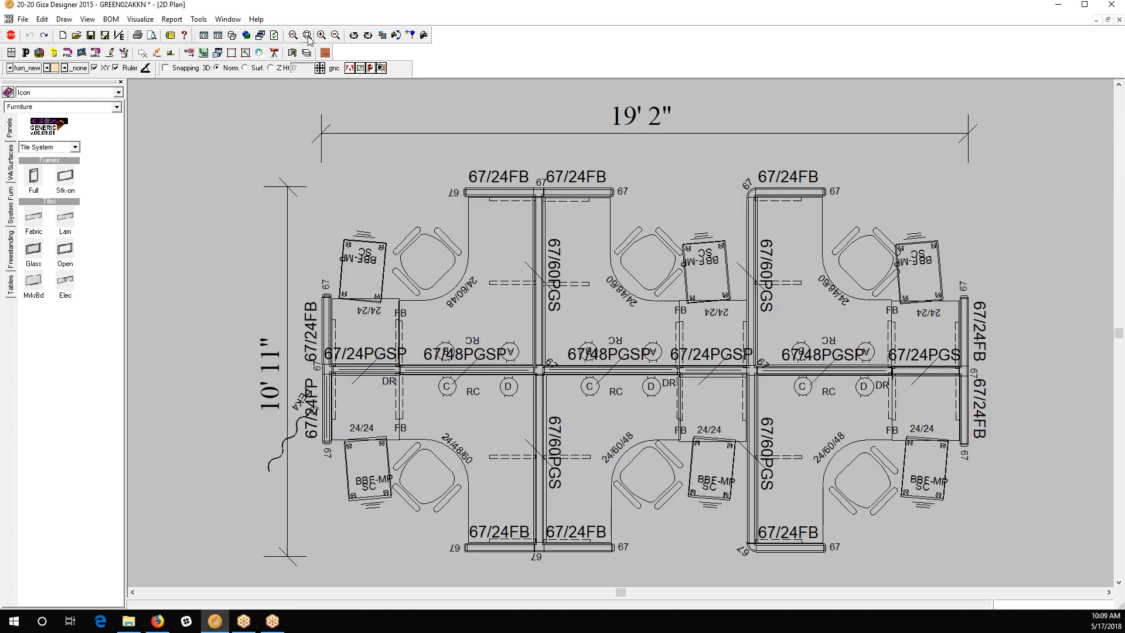
click(307, 35)
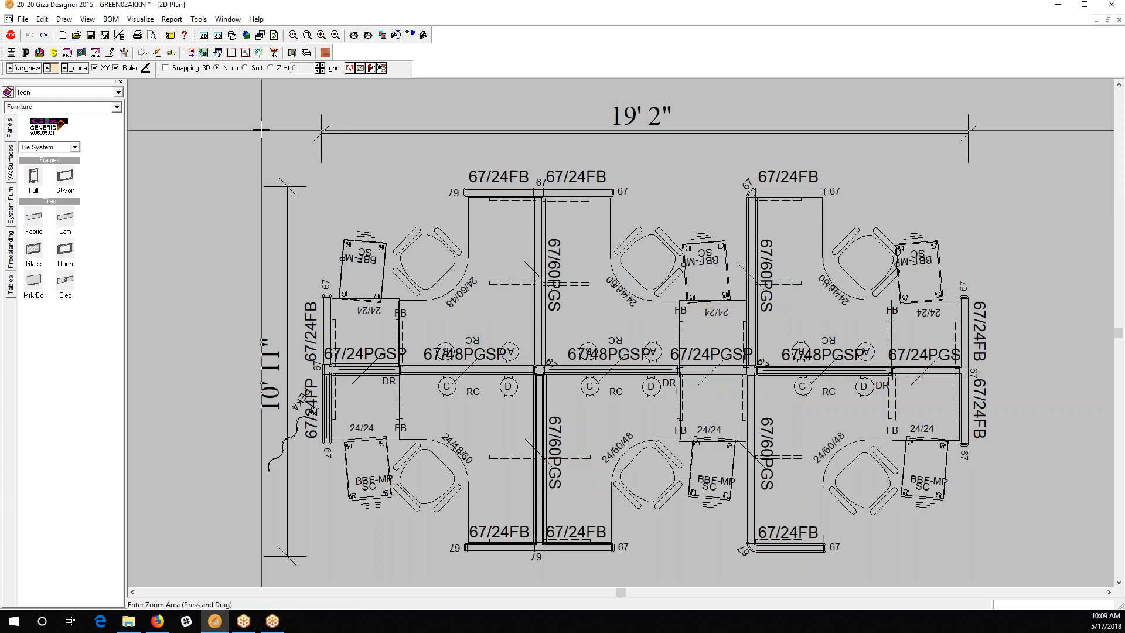
mouse_move(262, 130)
mouse_down()
mouse_move(603, 348)
mouse_move(614, 392)
mouse_up()
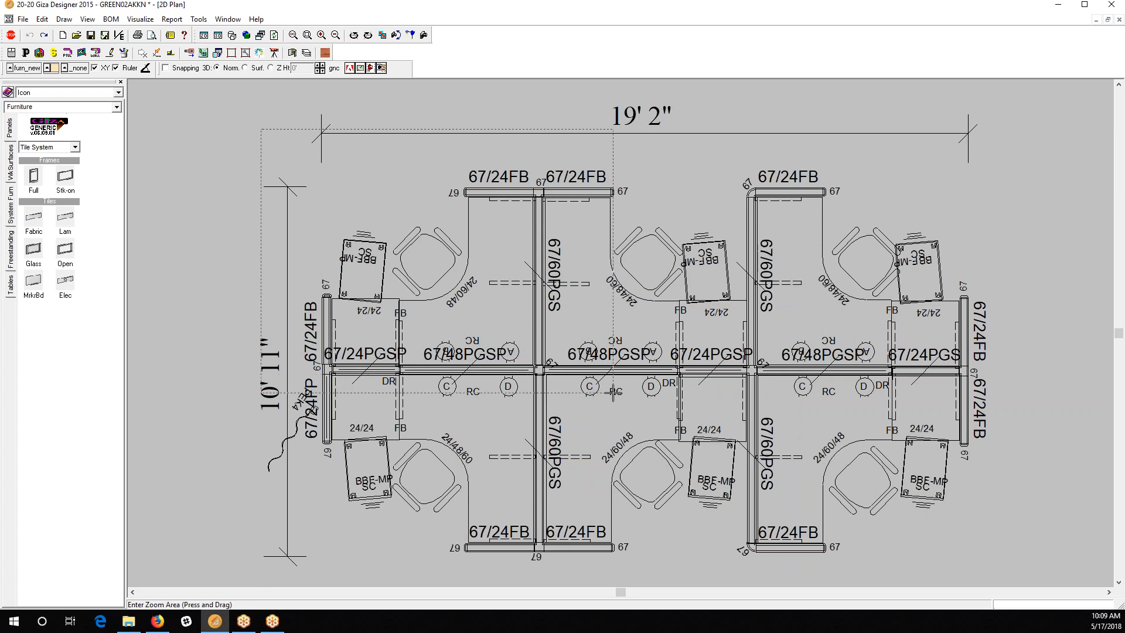
click(294, 37)
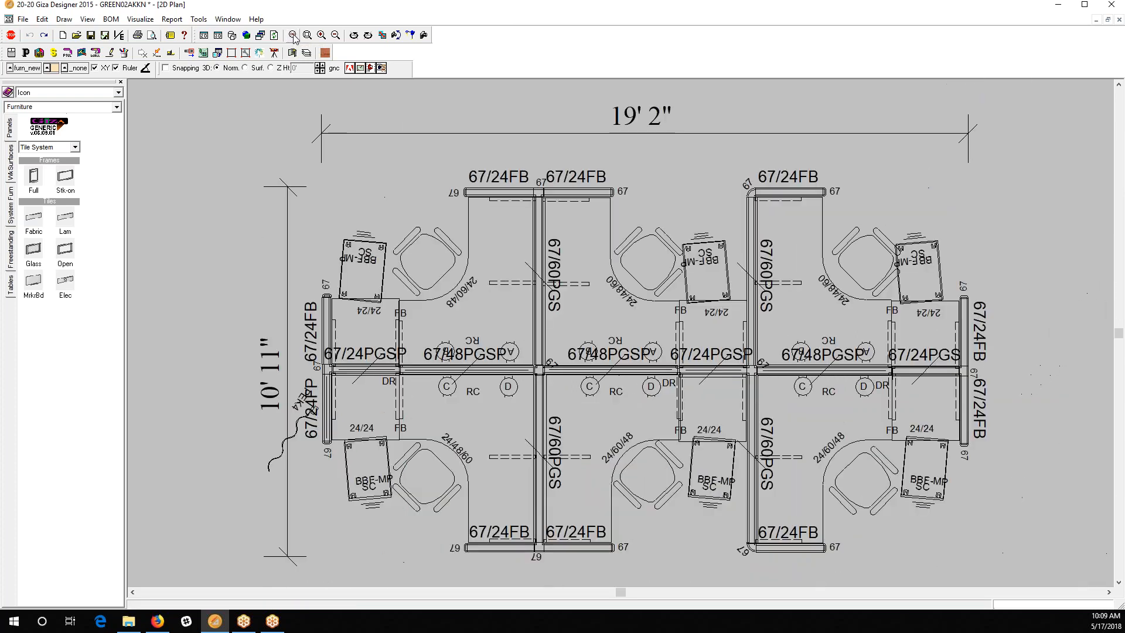
Step: Zoom in on the plan and back out, and rotate the plan view counterclockwise and back to level
click(321, 35)
click(322, 35)
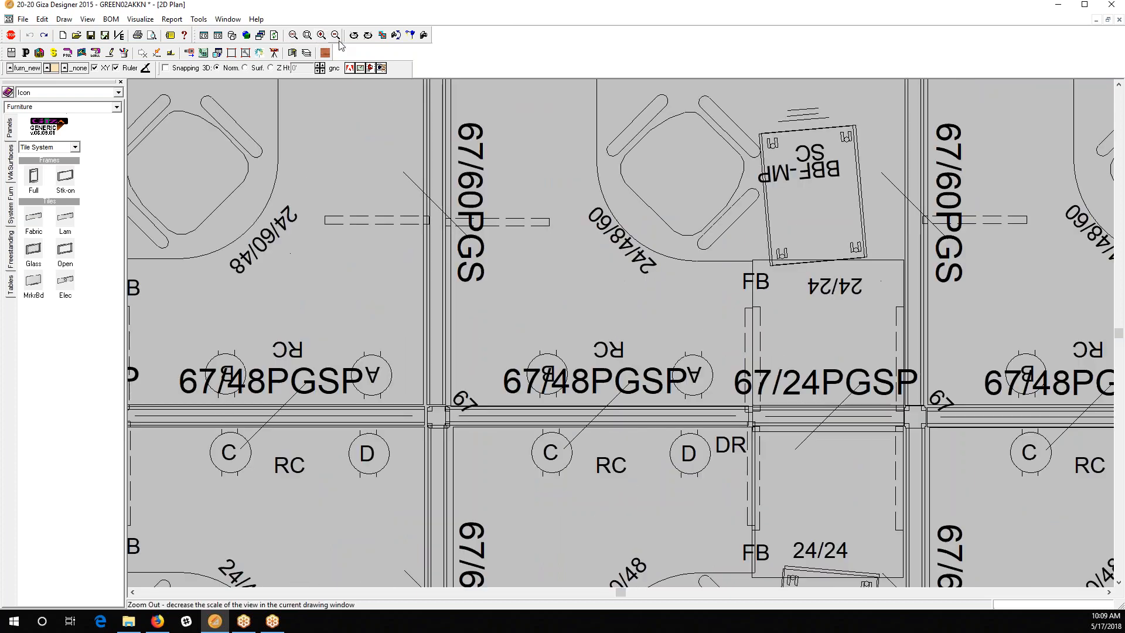
click(335, 35)
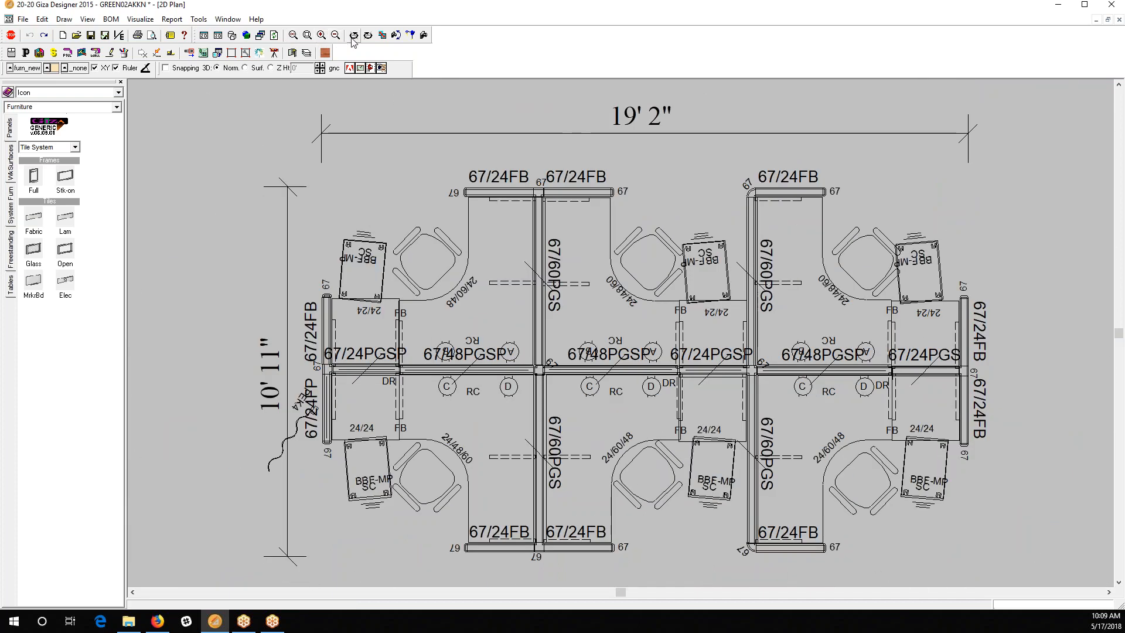
click(354, 35)
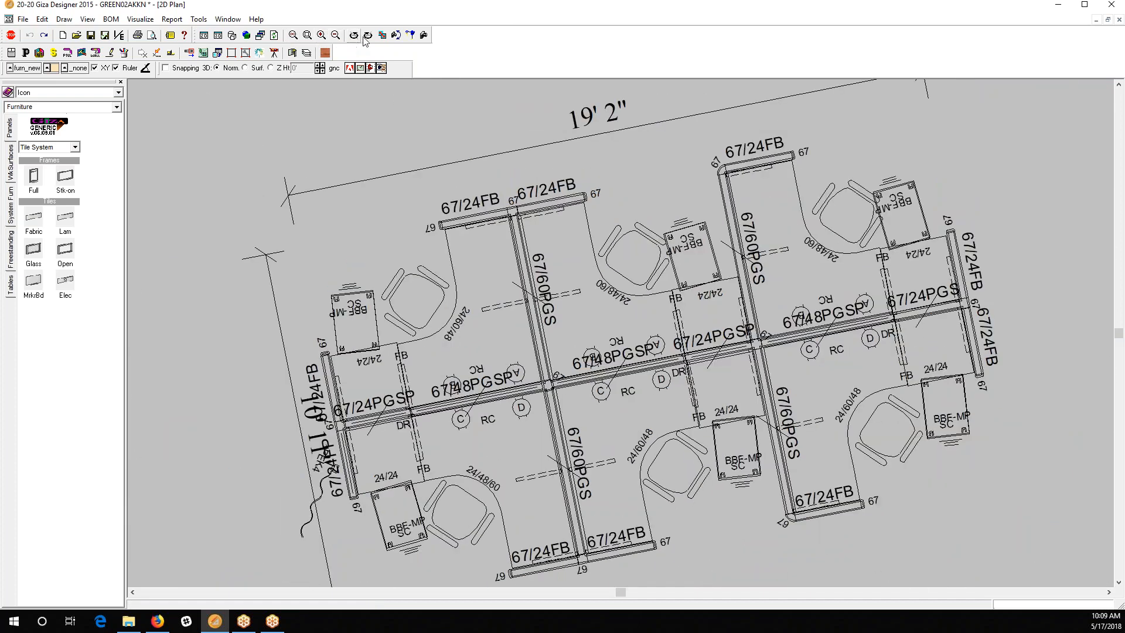
click(368, 35)
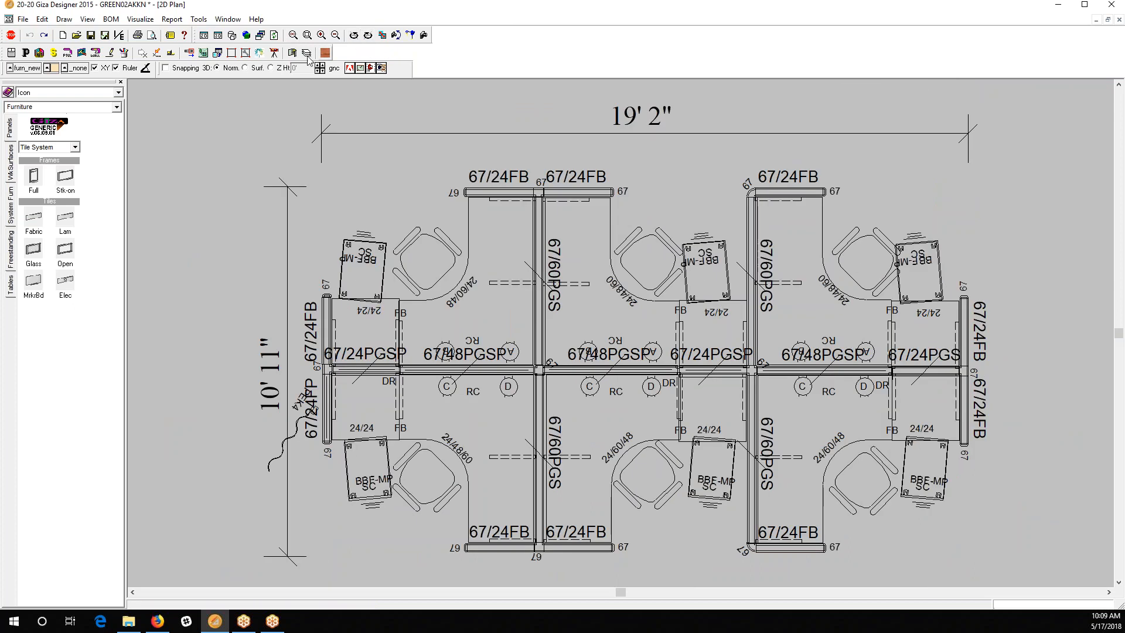
Step: Show the layout in the 3D Drawing Area, rotate it in both directions, and zoom into the upper-left panel junctions
click(218, 35)
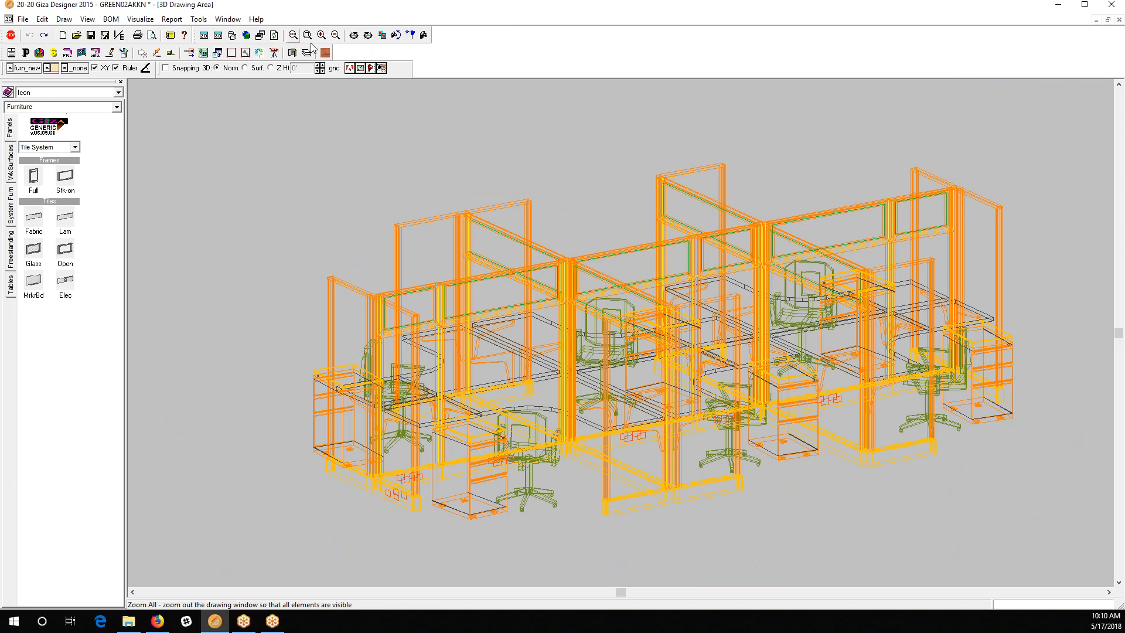
click(368, 36)
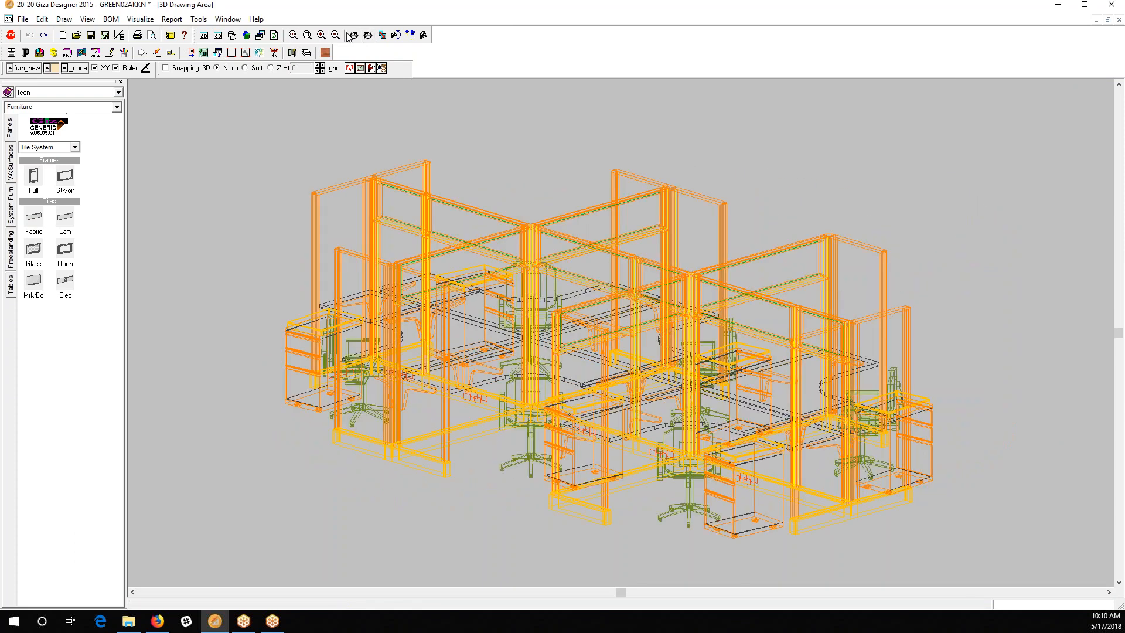
click(354, 36)
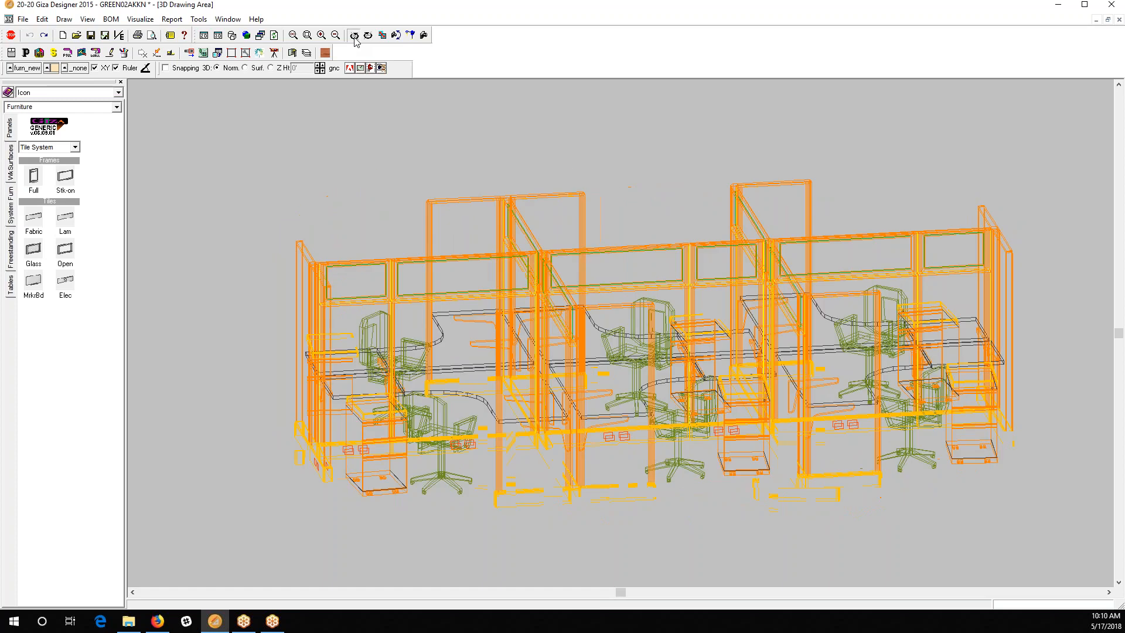
click(354, 37)
click(354, 38)
click(354, 38)
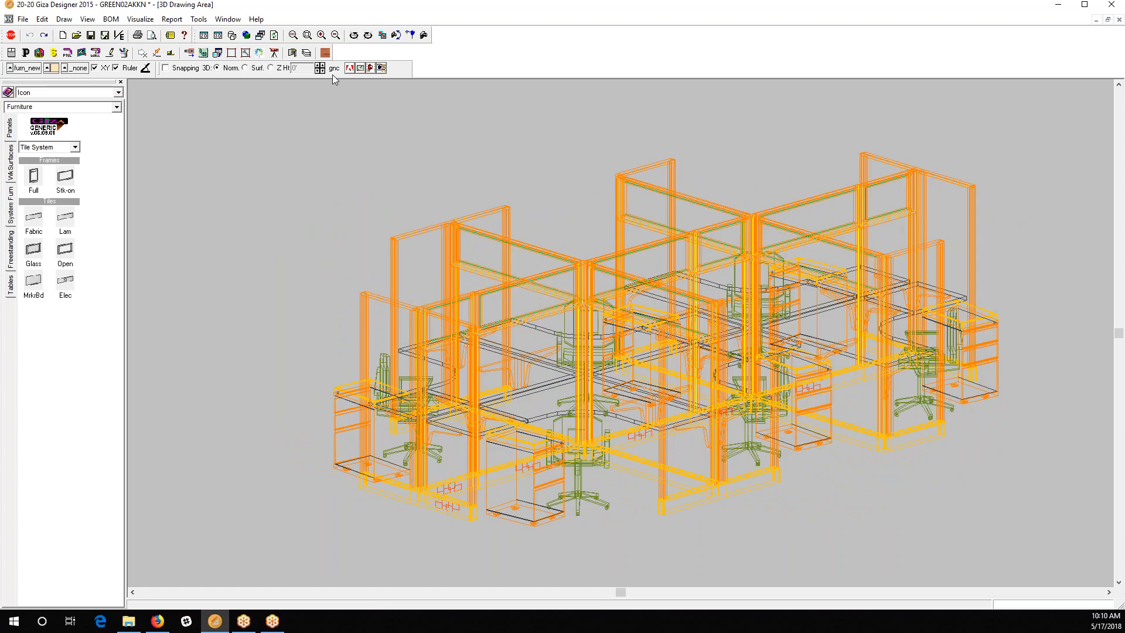
click(308, 36)
drag(454, 194, 644, 320)
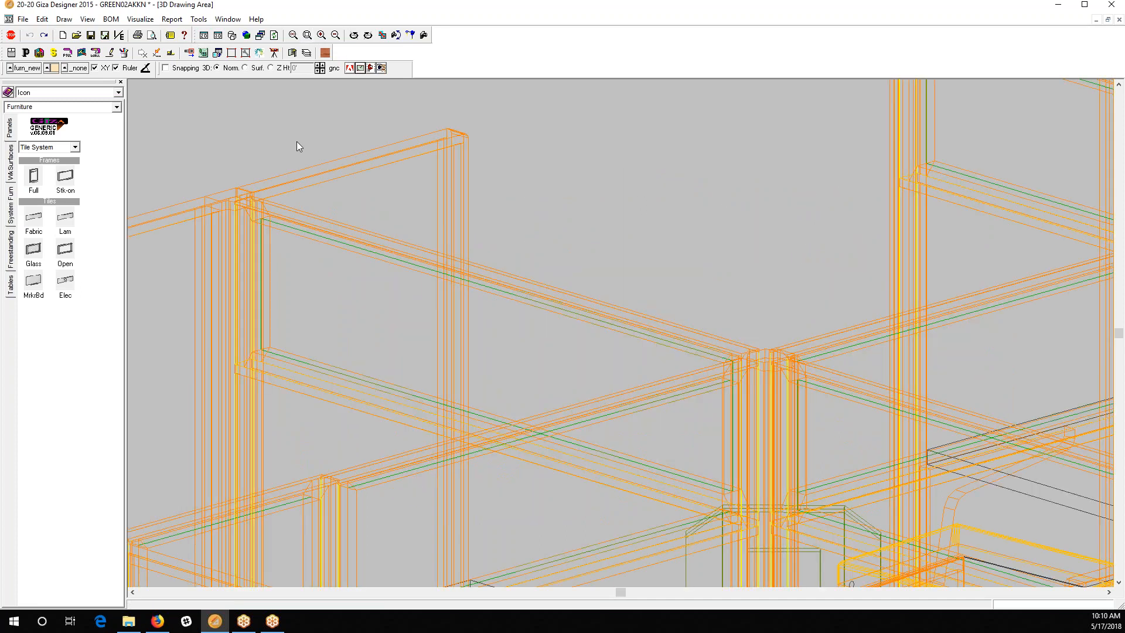
Step: Fit the 3D layout in view, bring the 3D view controls on screen, and apply the Isometric preset view
click(293, 36)
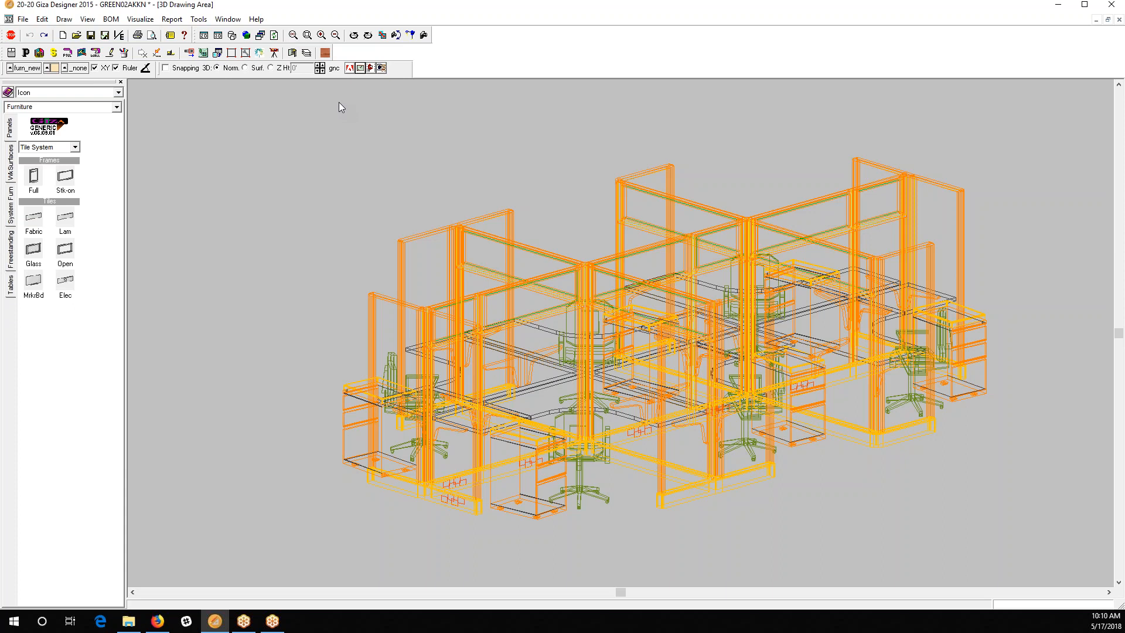
click(424, 36)
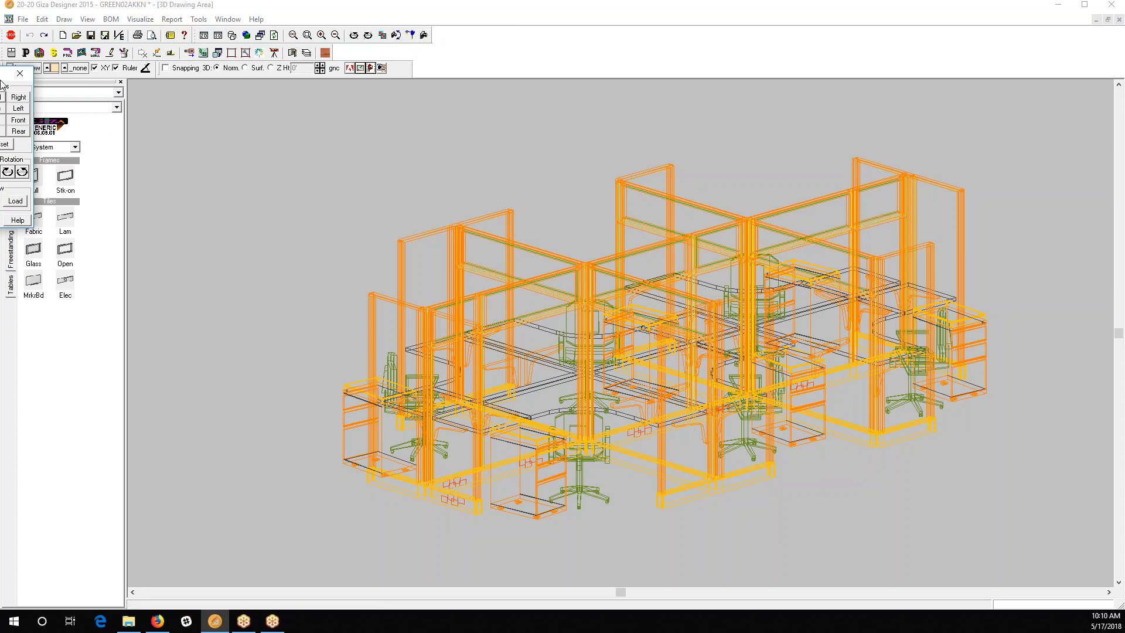
drag(11, 77, 212, 95)
click(191, 127)
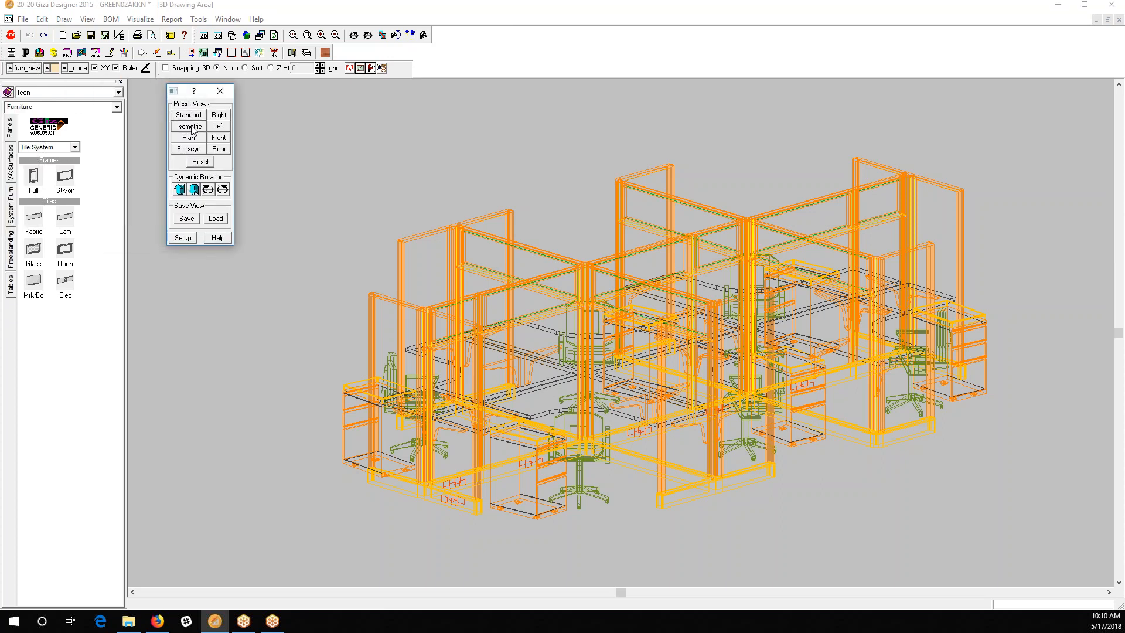
Step: Rotate the isometric view of the workstations in both directions
click(208, 190)
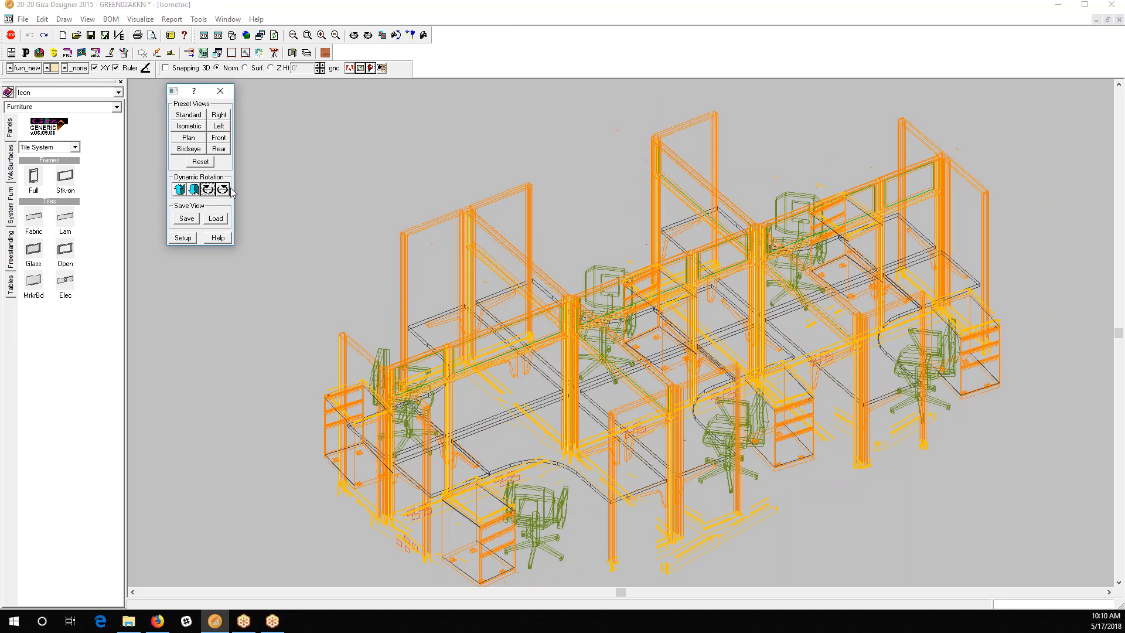
click(224, 190)
click(225, 191)
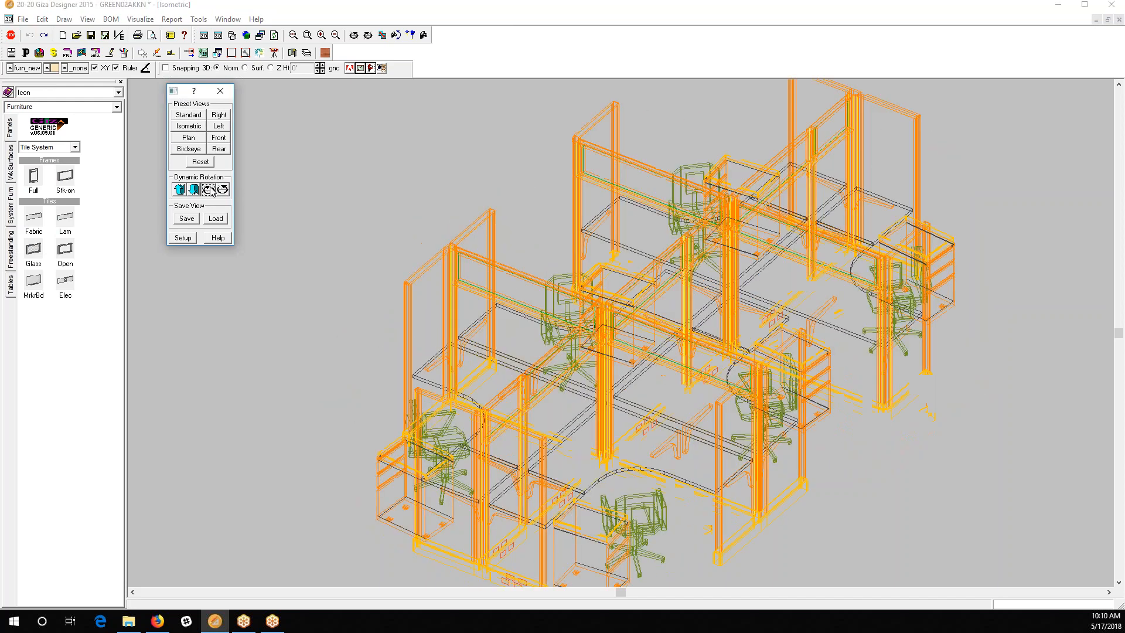
click(209, 190)
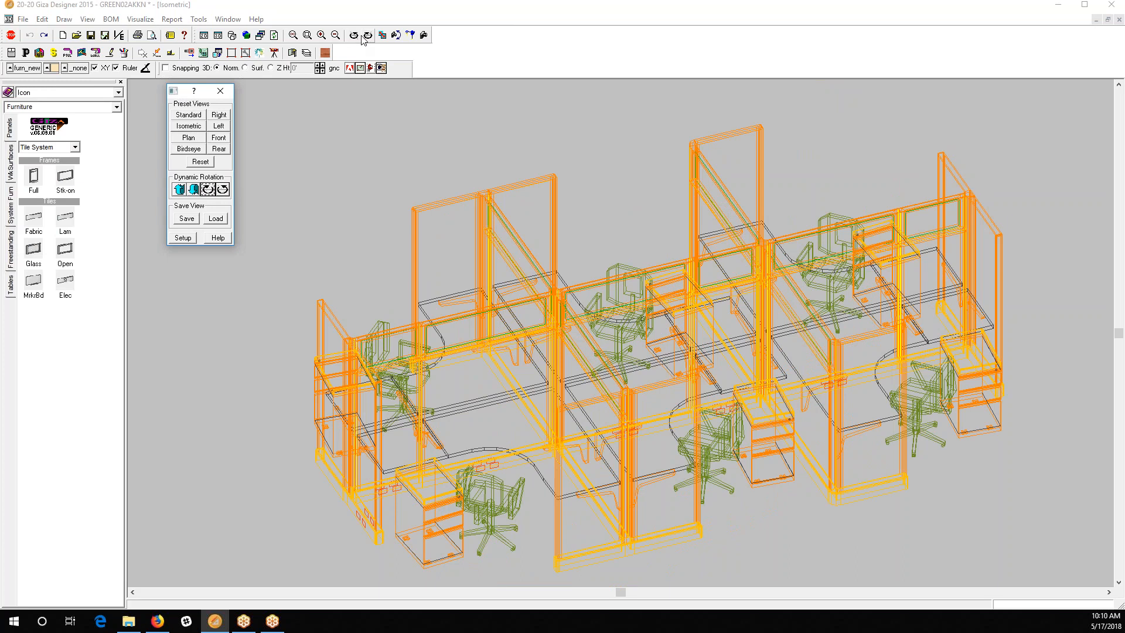
click(367, 40)
click(366, 40)
click(353, 37)
Step: Tilt the isometric view up and down with the dynamic rotation controls
click(193, 189)
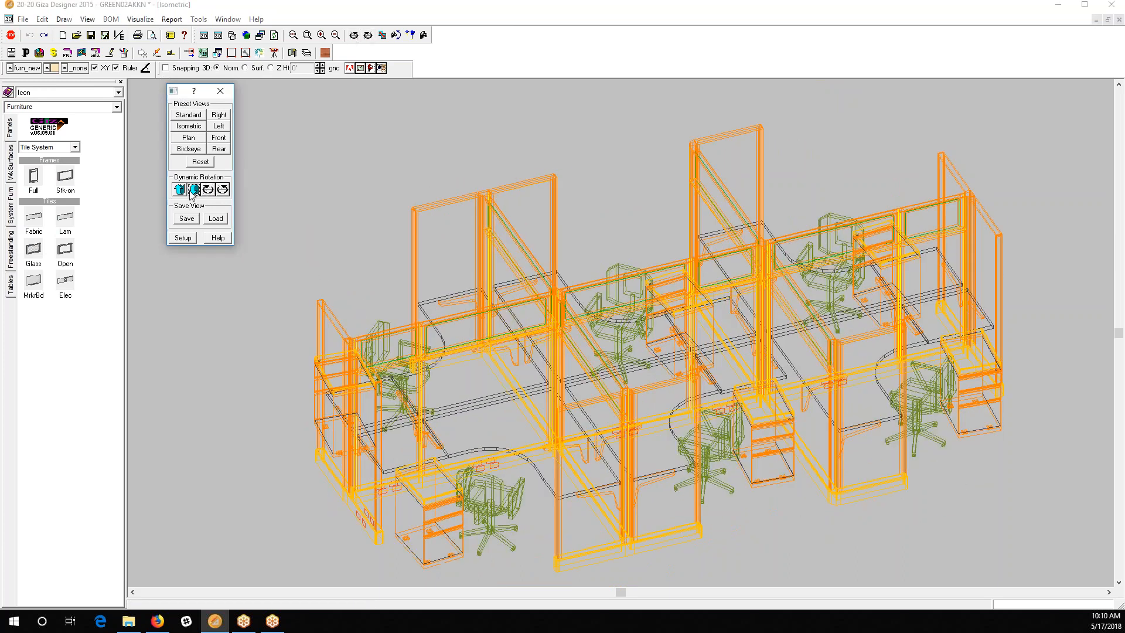
click(181, 191)
click(181, 191)
click(198, 190)
click(312, 179)
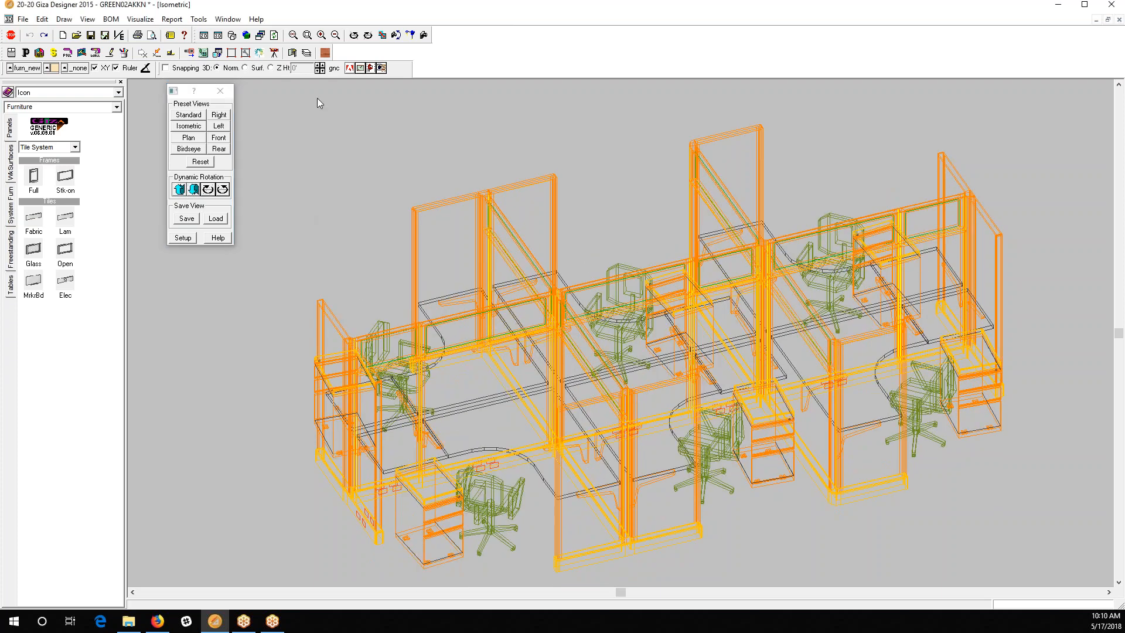
Step: Rotate the fitted isometric view to face the layout from its other end and create a hidden line rendering
click(293, 36)
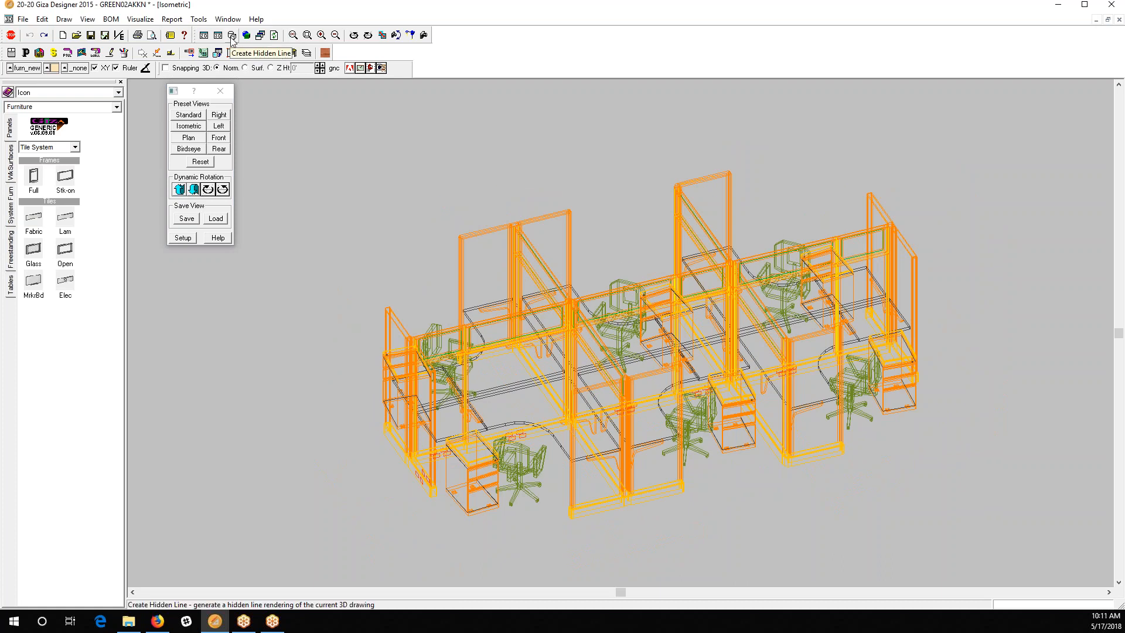
click(369, 37)
click(369, 36)
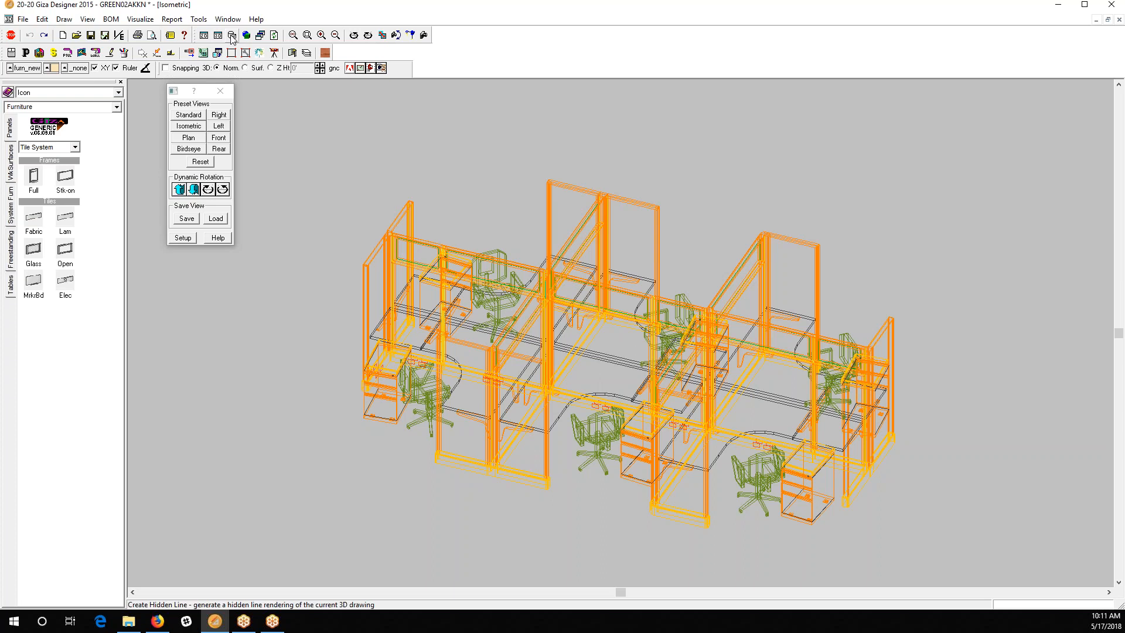
click(232, 53)
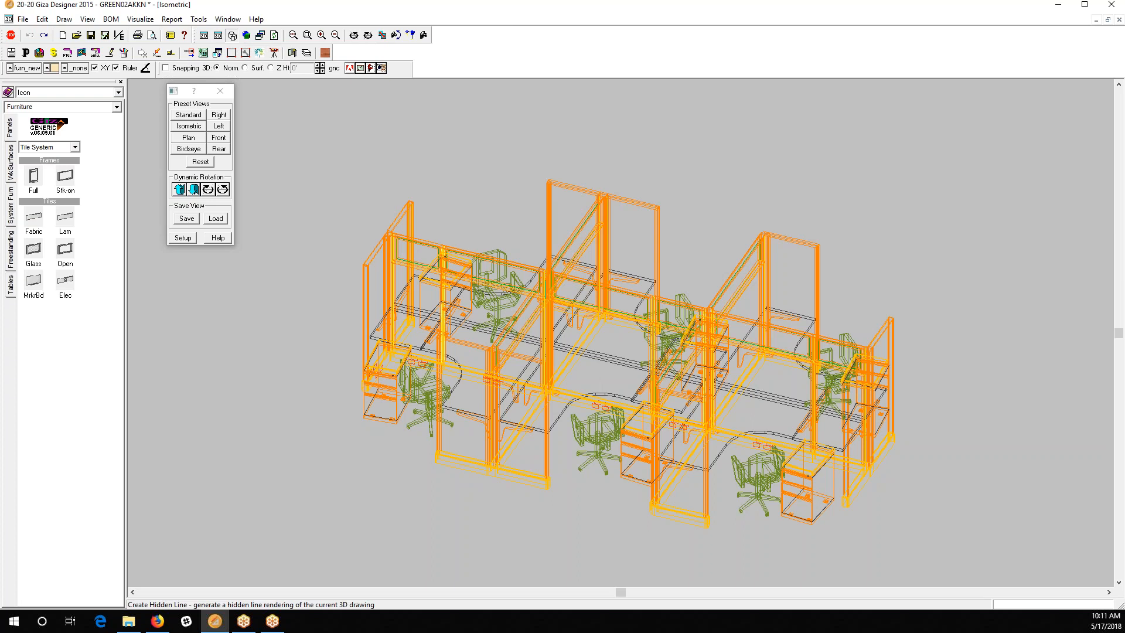
Step: Return to the 3D drawing, switch to the 2D plan, and go back to the isometric view
click(218, 36)
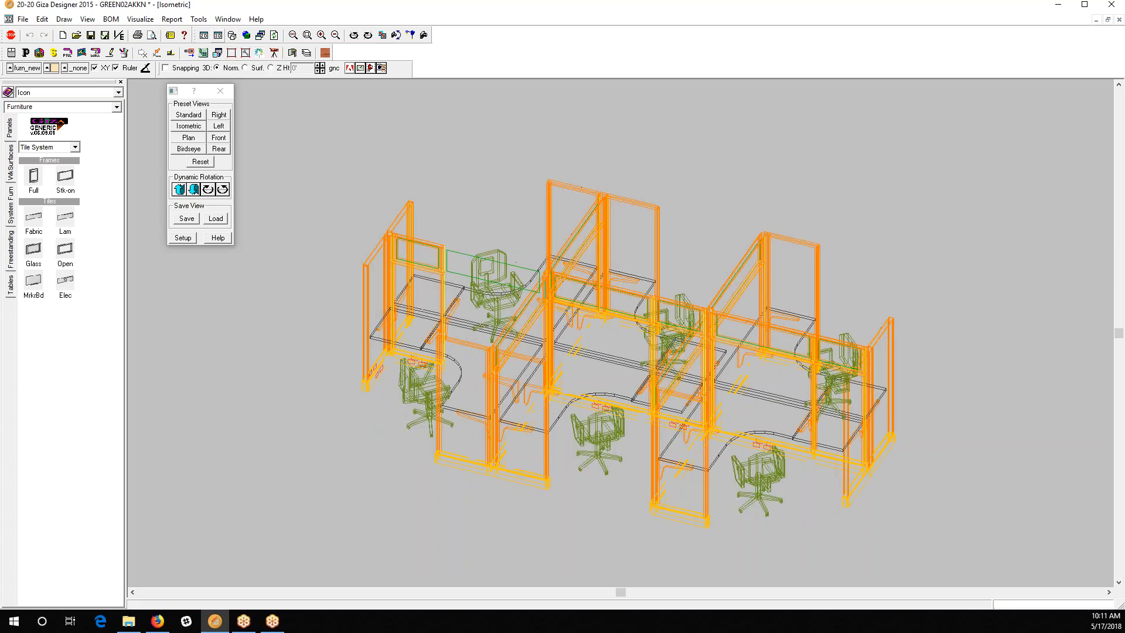
click(204, 35)
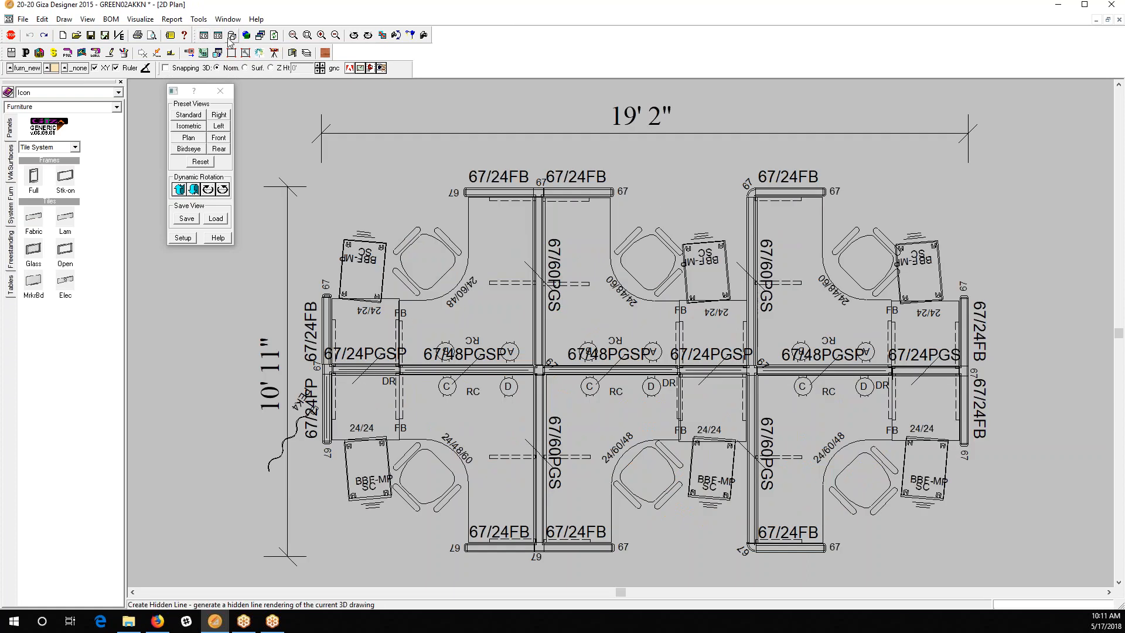
click(219, 36)
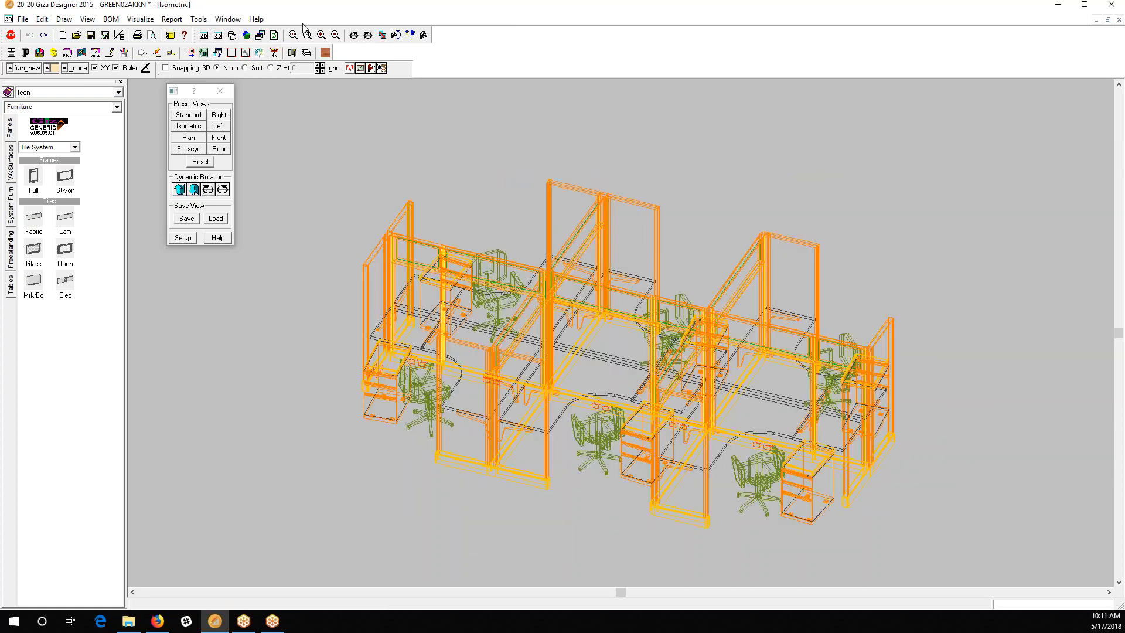
Step: Set up a perspective view alongside the 2D plan
click(397, 35)
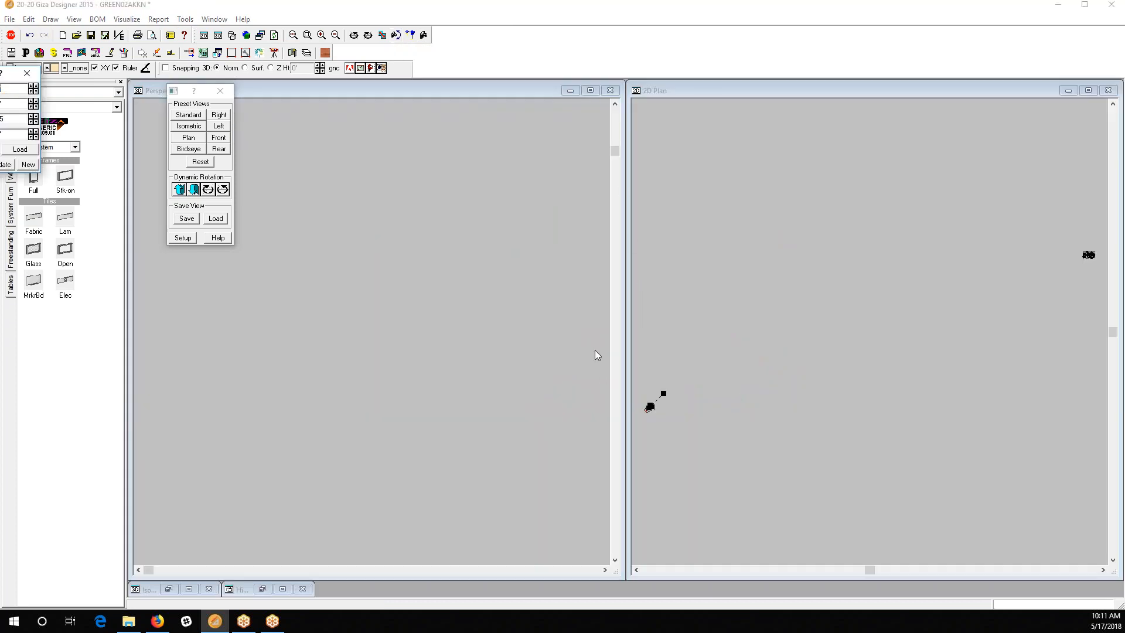
click(185, 91)
click(174, 90)
click(175, 91)
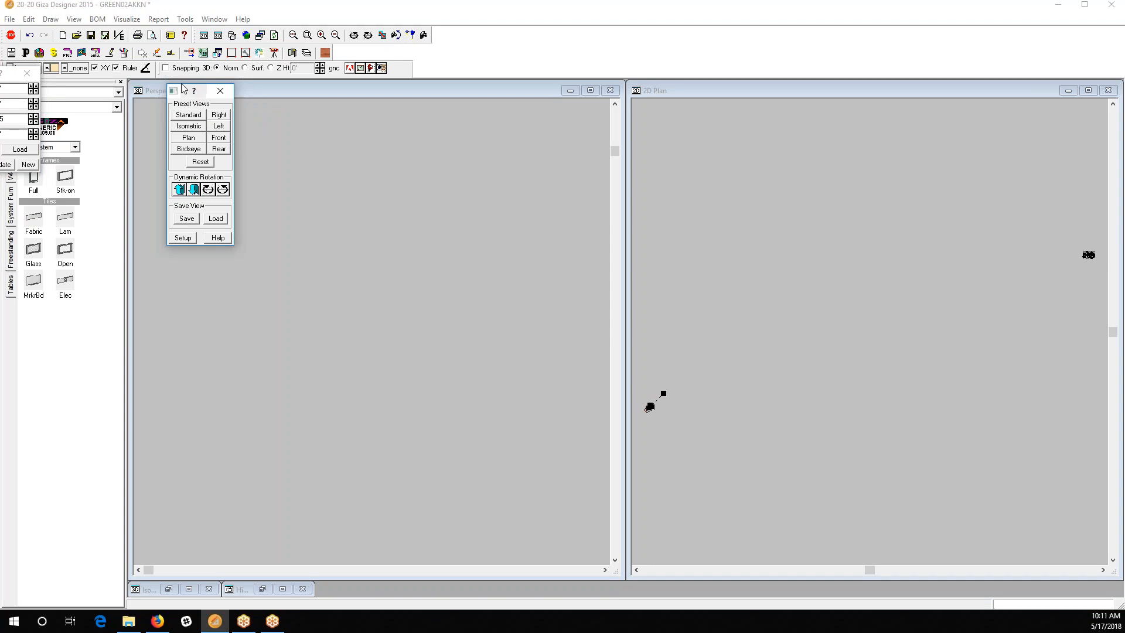
click(175, 91)
click(179, 92)
click(175, 91)
click(173, 91)
click(173, 91)
click(173, 92)
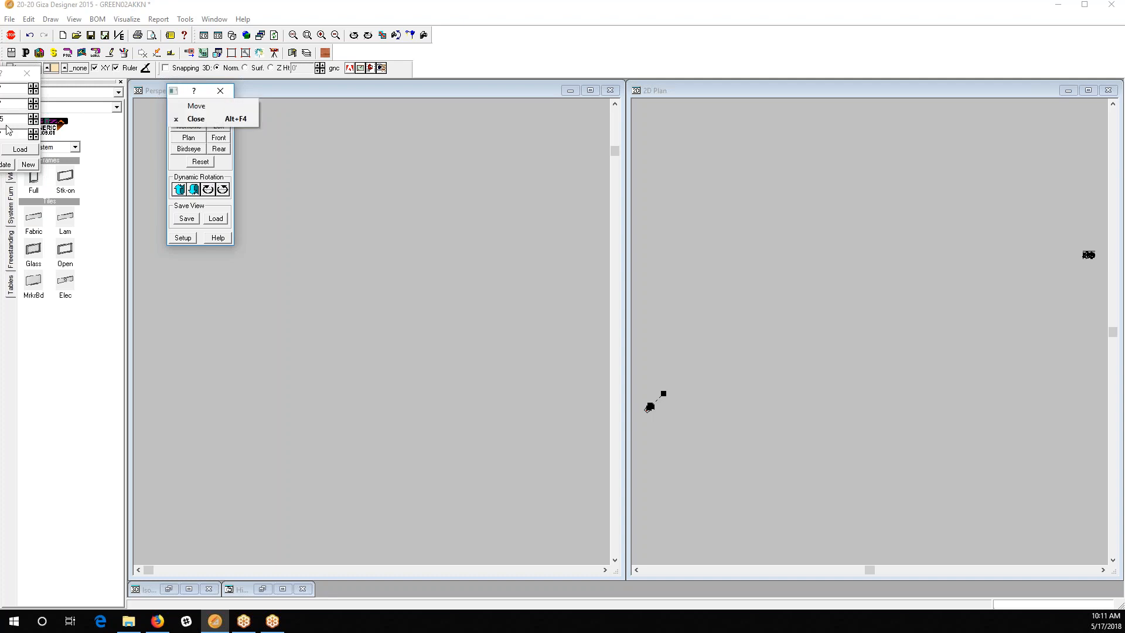
Step: Bring the camera settings on screen, and in the plan aim the look point just past the workstations and move the camera close to them
drag(2, 74, 277, 89)
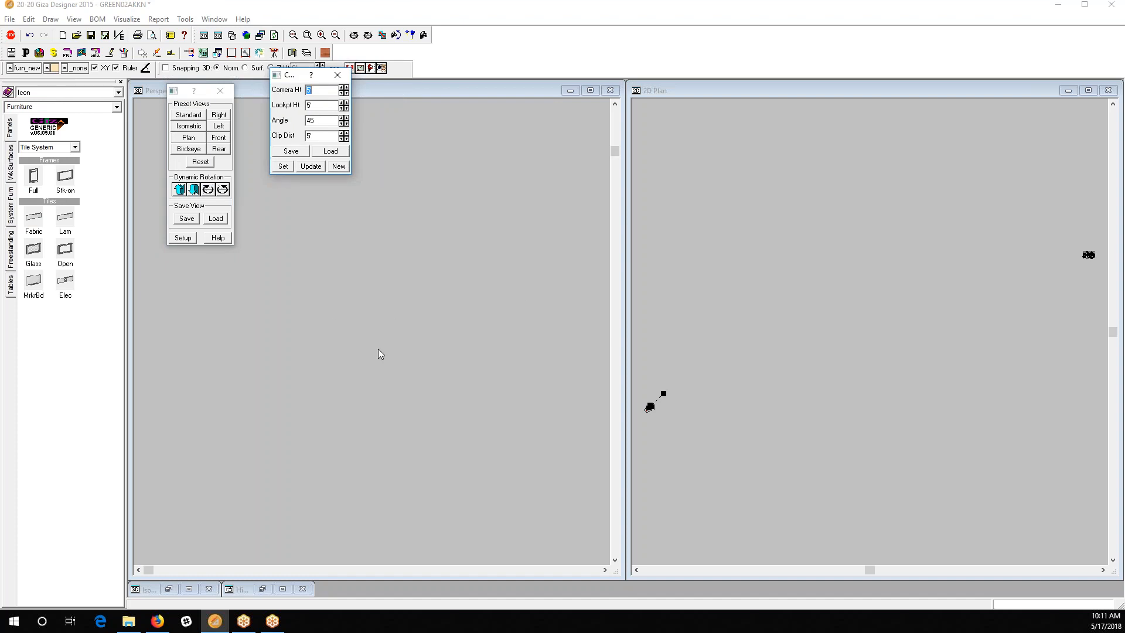
click(667, 394)
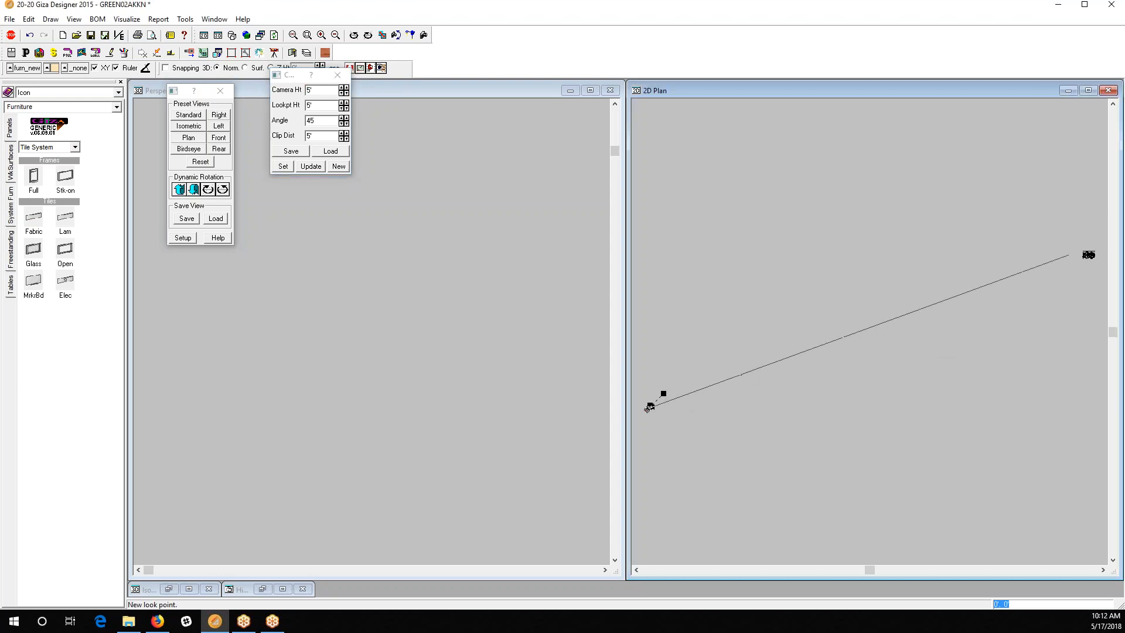
click(1101, 248)
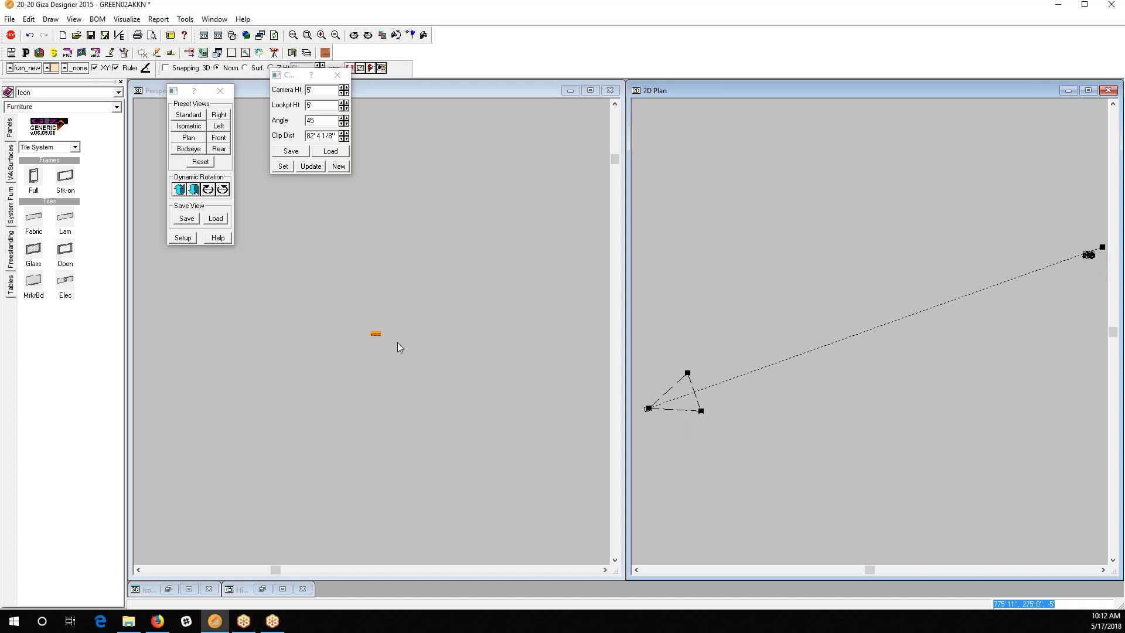
click(649, 409)
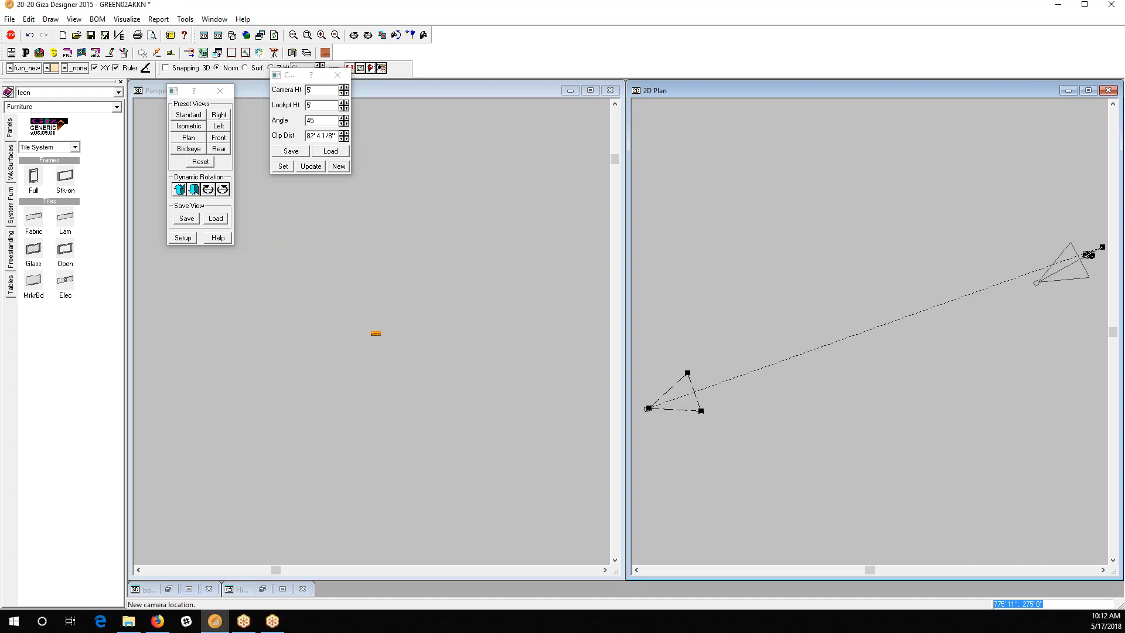
click(1037, 283)
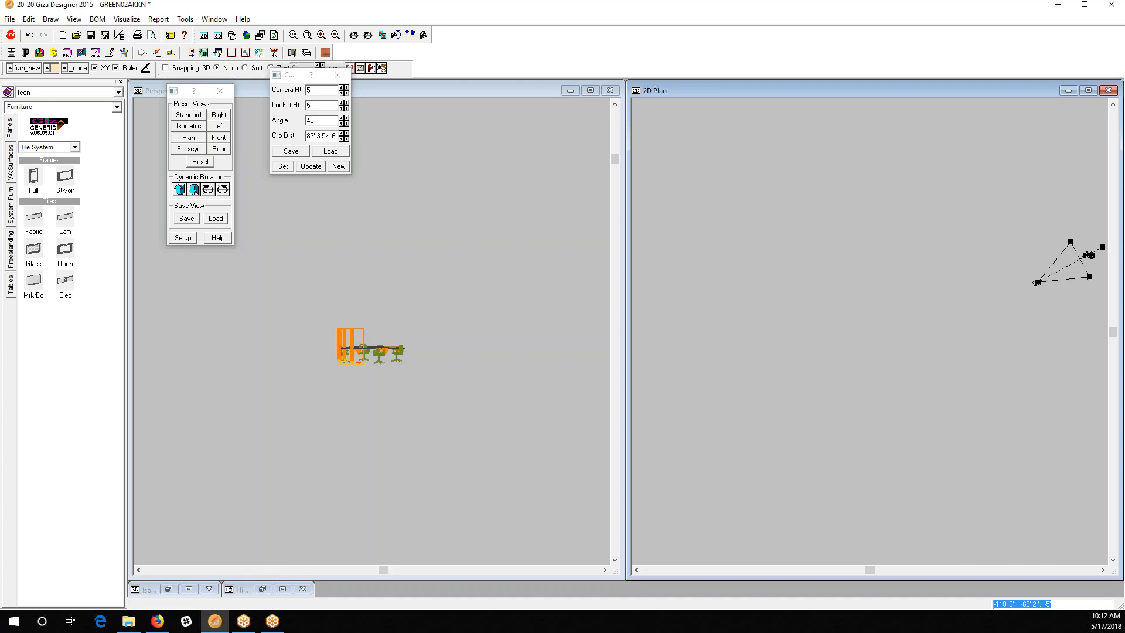
Step: Shorten the camera's clip distance to about 25' 6" with an angle of about 52.8, and move the camera nearer to the workstations
click(1089, 278)
click(1054, 282)
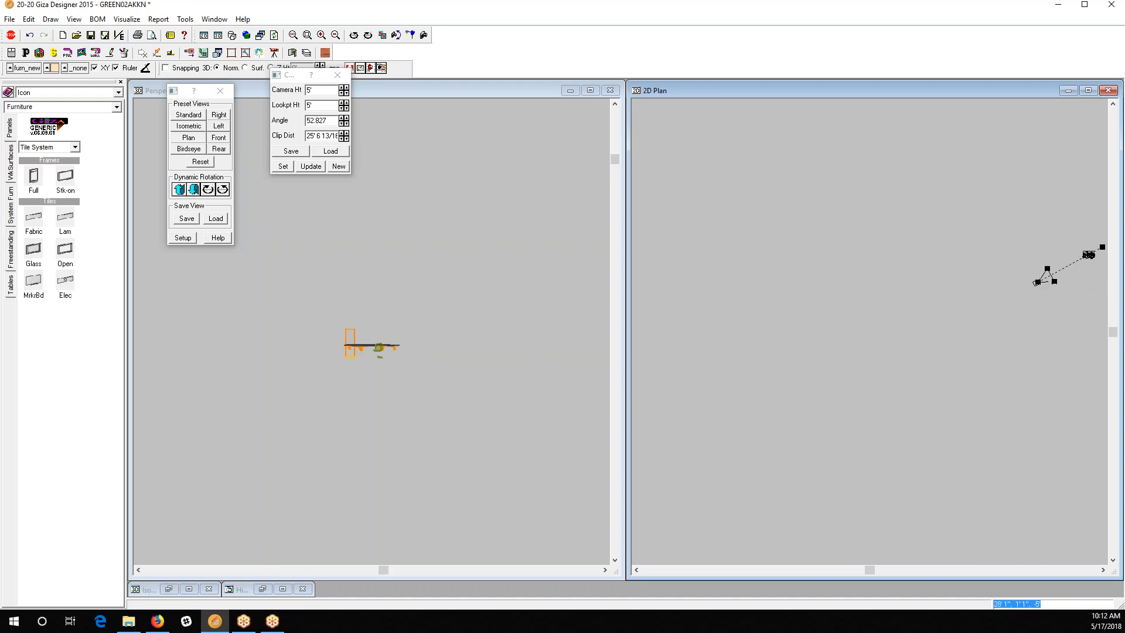
drag(1037, 283, 1062, 271)
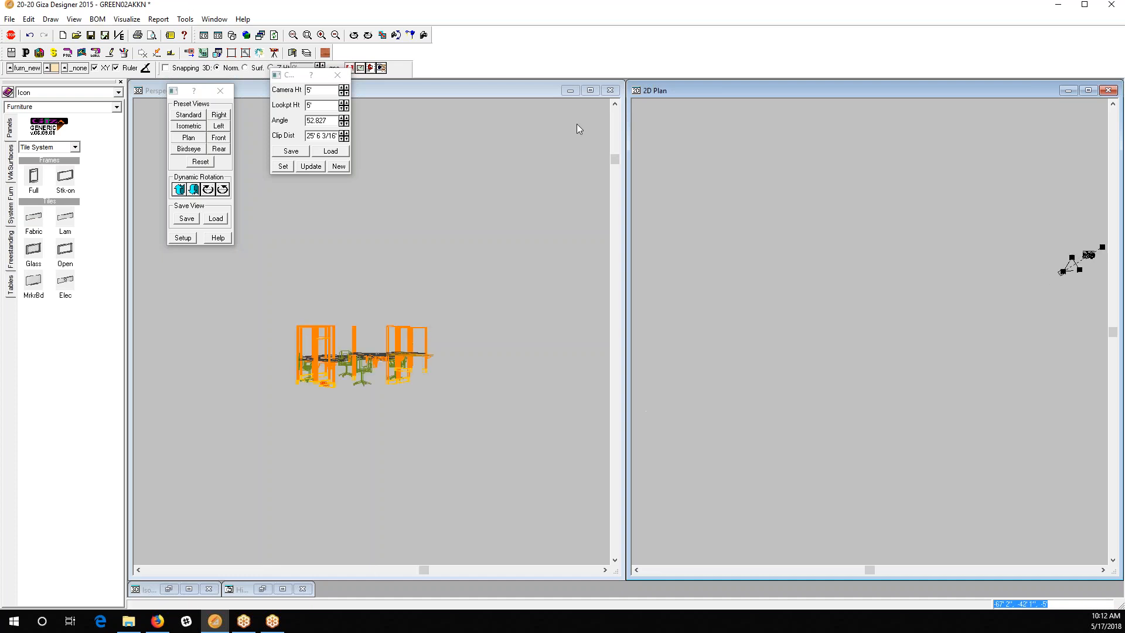
Step: Reduce the clip distance to about 12' 5" with an angle of about 59.2, and move the camera closer to the layout's lower-left side
click(293, 35)
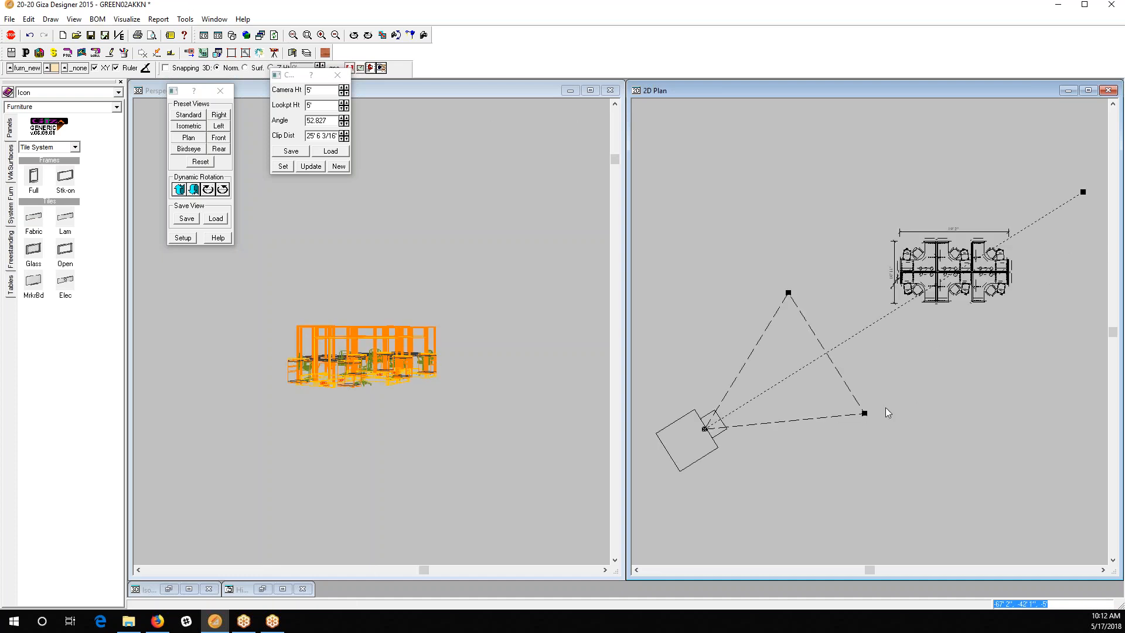
drag(865, 414, 785, 425)
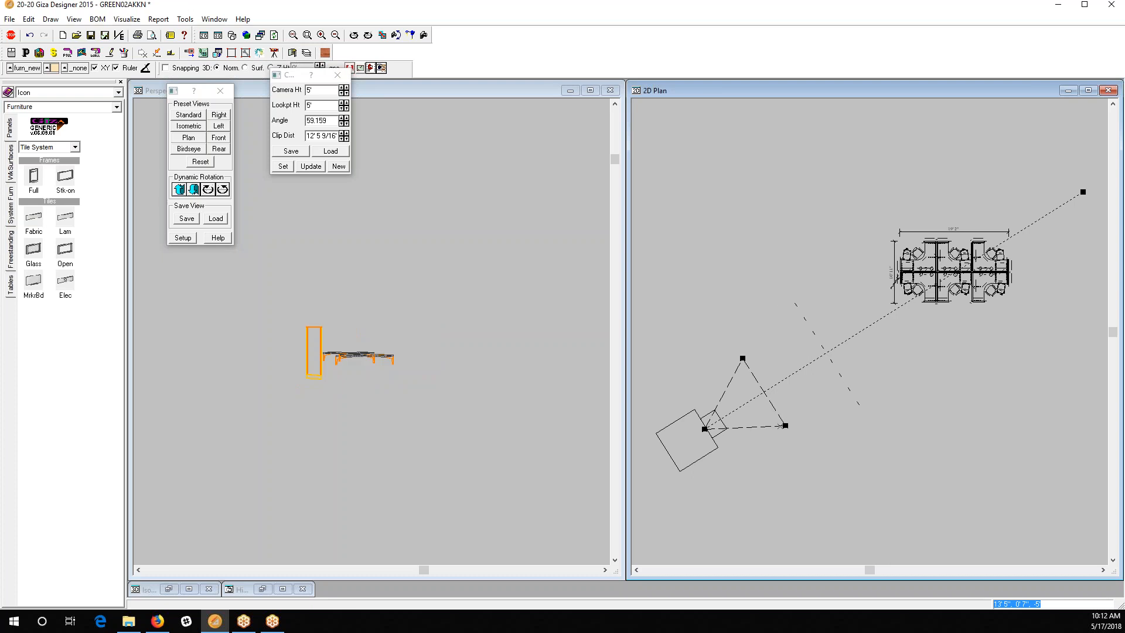
drag(705, 429, 844, 387)
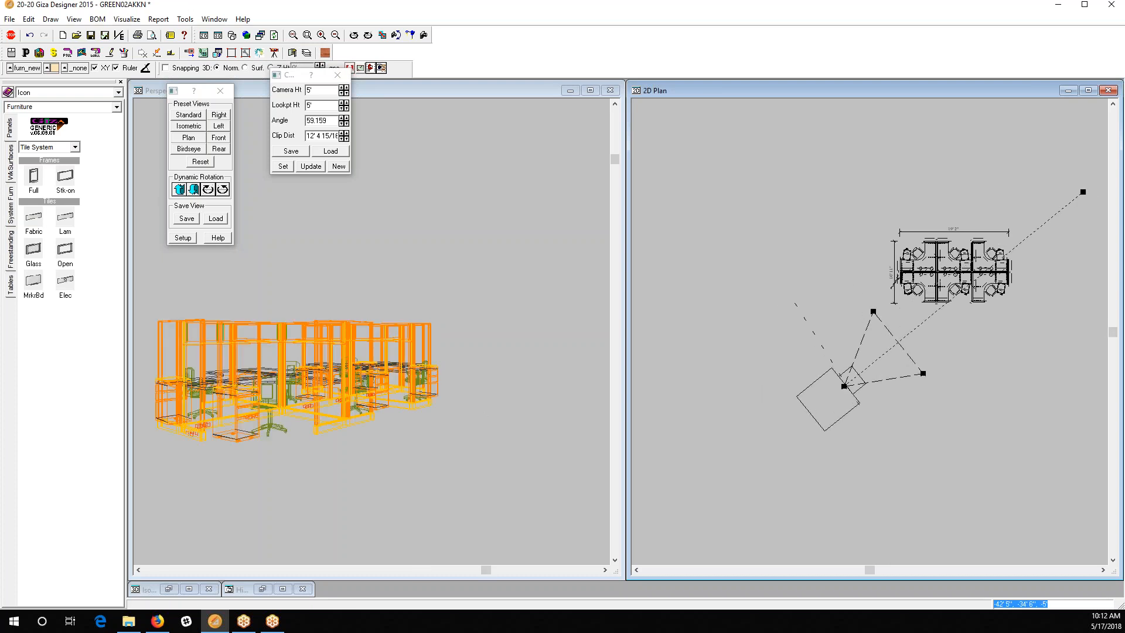
Step: Fine-tune the perspective by shifting the look point toward the layout's left and the camera slightly to the right in the plan
drag(1084, 193, 1038, 176)
drag(844, 386, 861, 385)
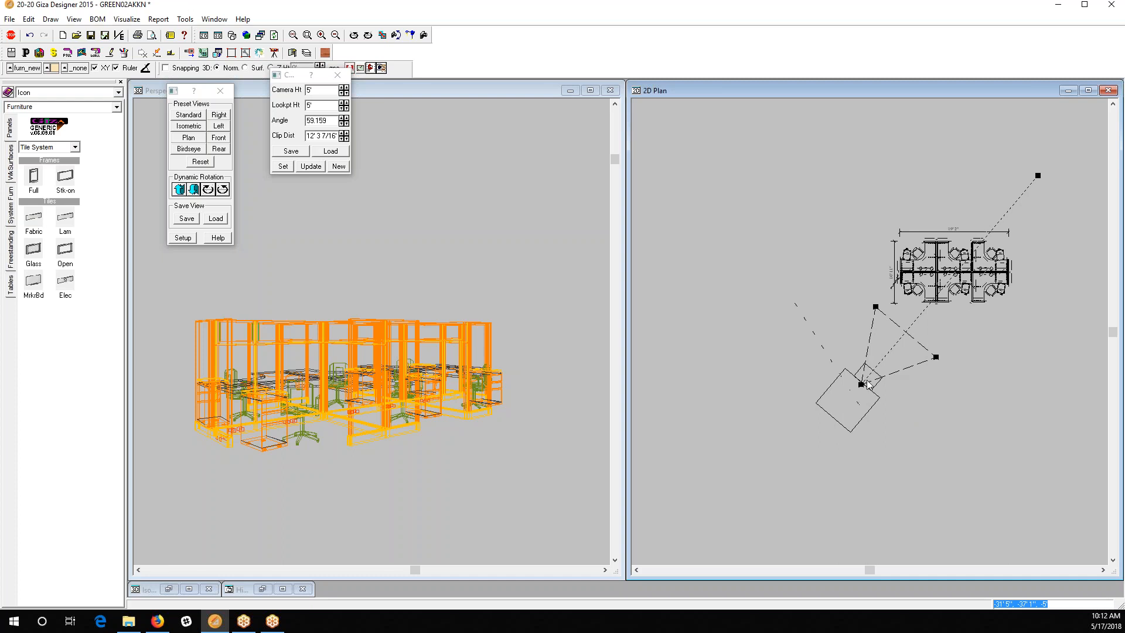
drag(861, 384, 879, 384)
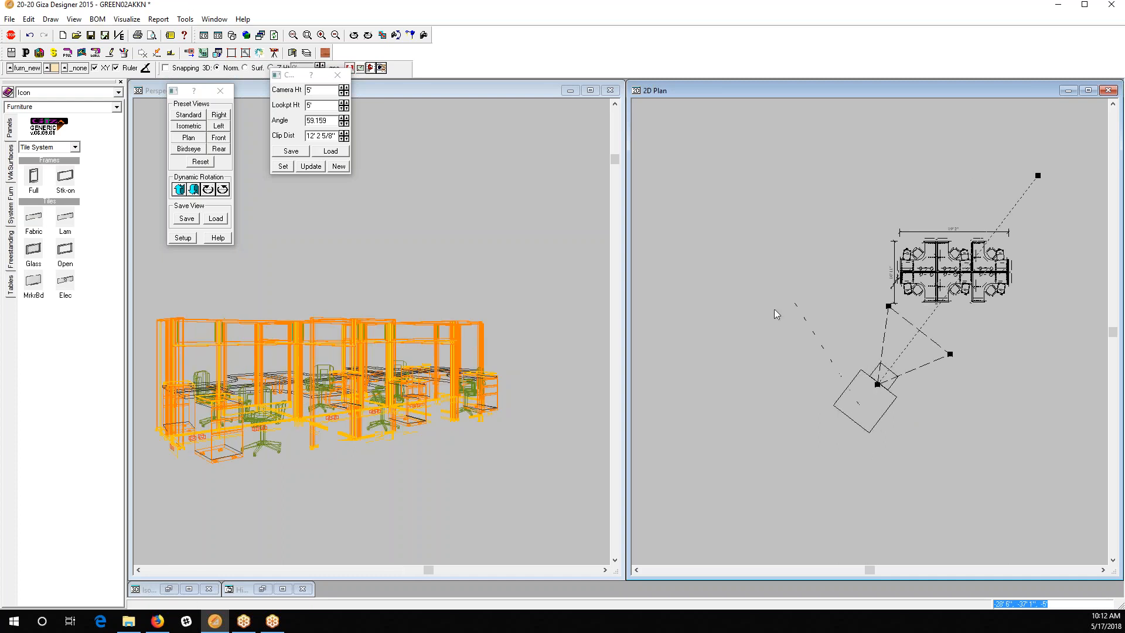
click(1037, 176)
click(1014, 169)
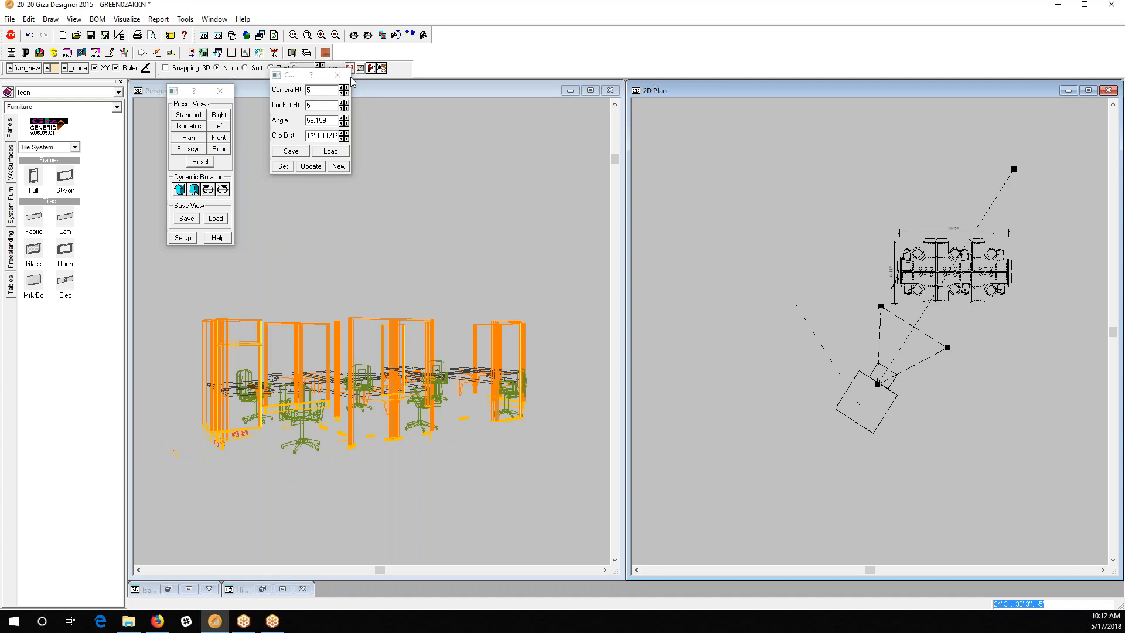
Step: Create a hidden line rendering of the workstations from the perspective camera
click(232, 36)
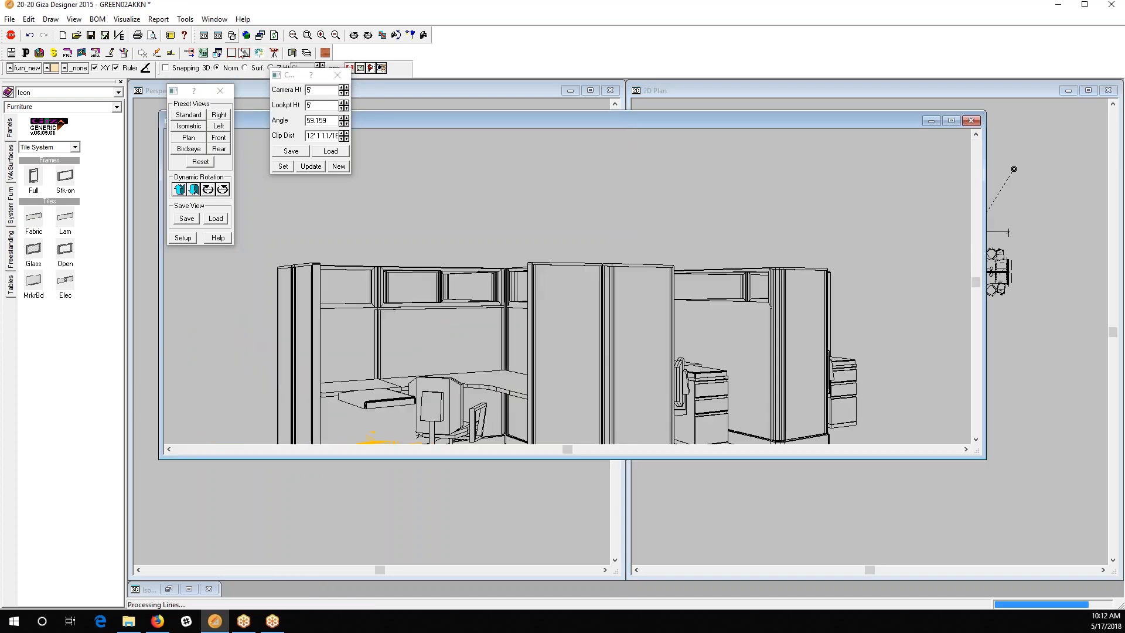
scroll(844, 358, down, 4)
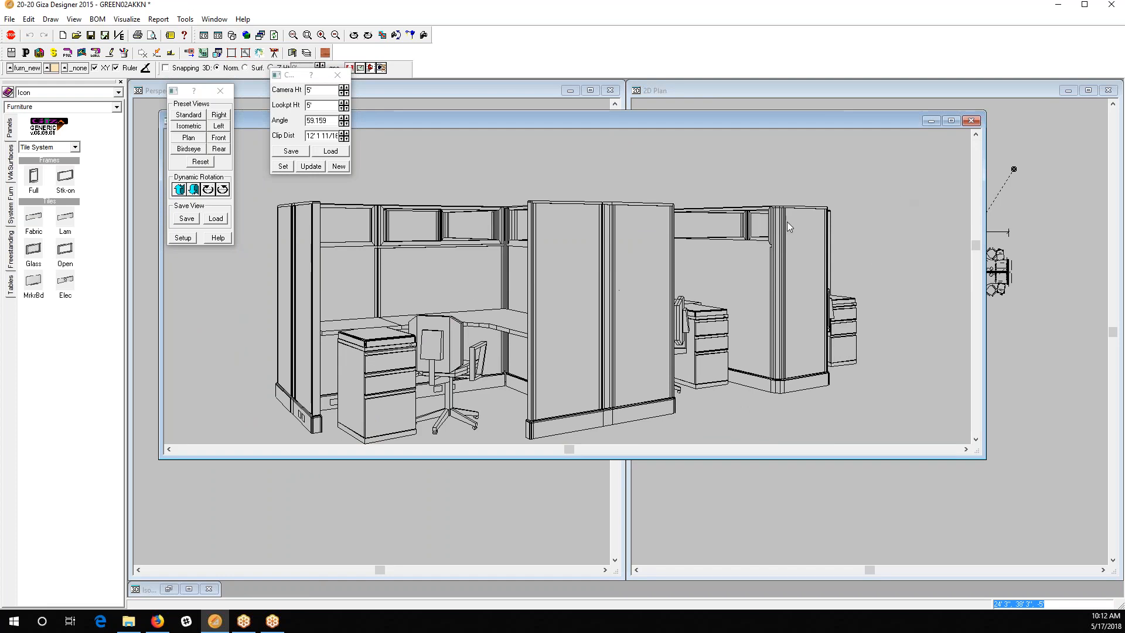
Step: Close the hidden line rendering, the camera settings, and the perspective view
click(970, 125)
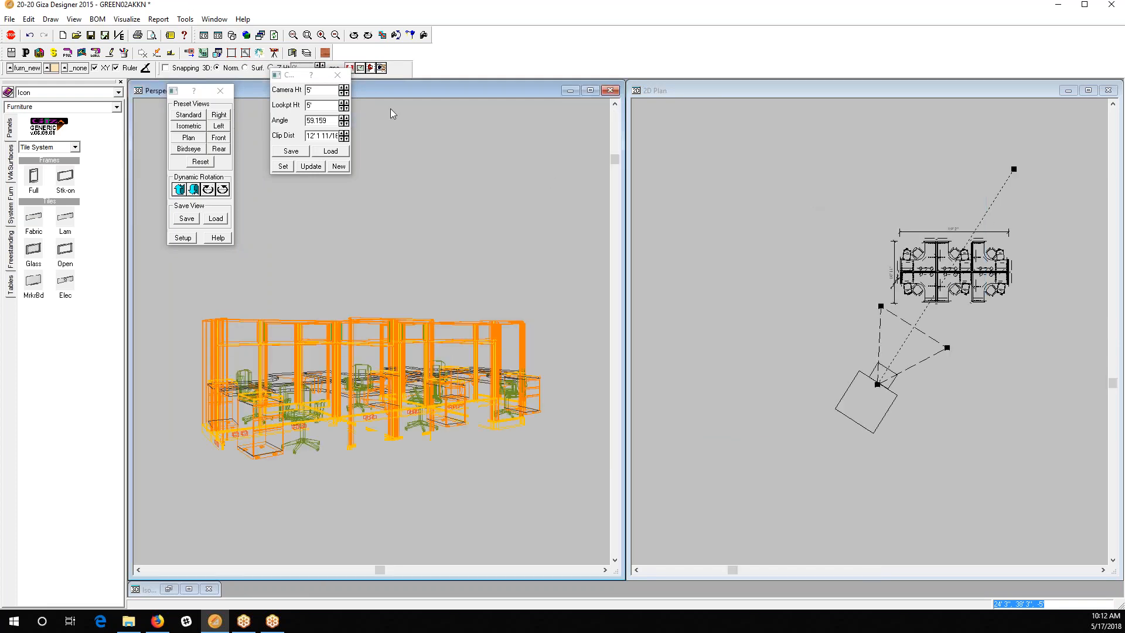
click(338, 75)
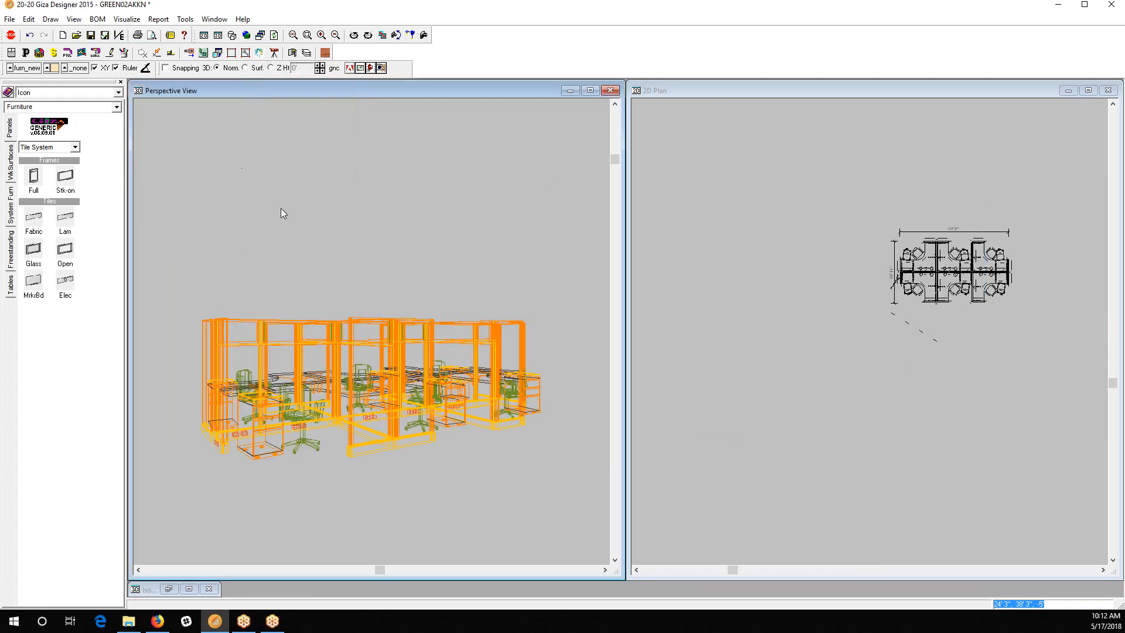
click(610, 91)
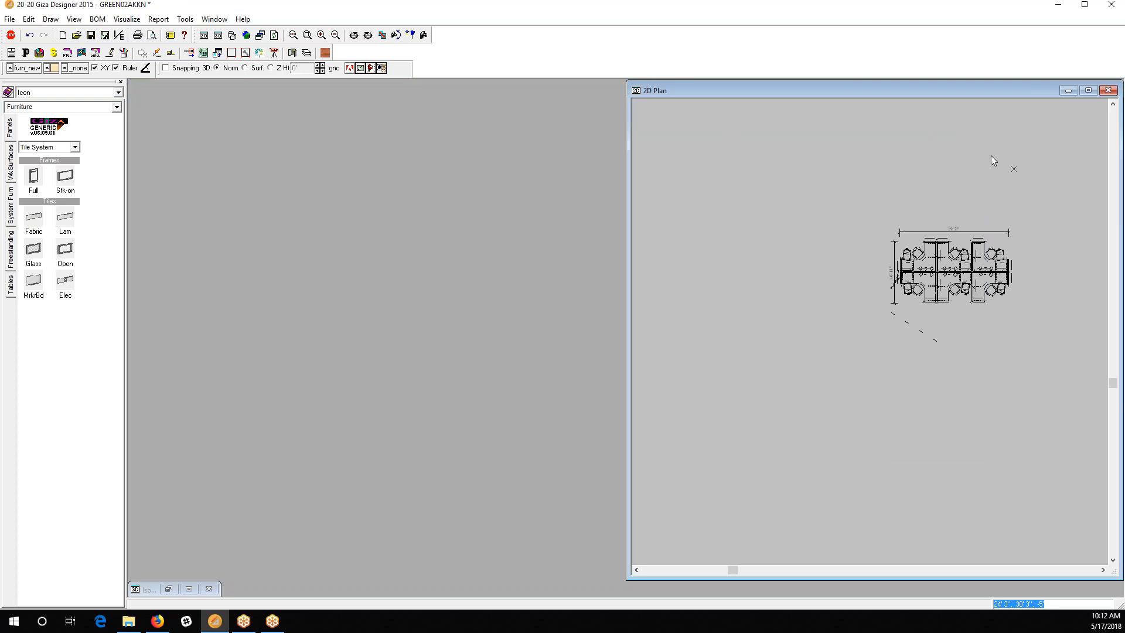
Step: Maximize the 2D plan, fit the whole workstation layout in the view, and stay in furniture placement mode
click(1089, 91)
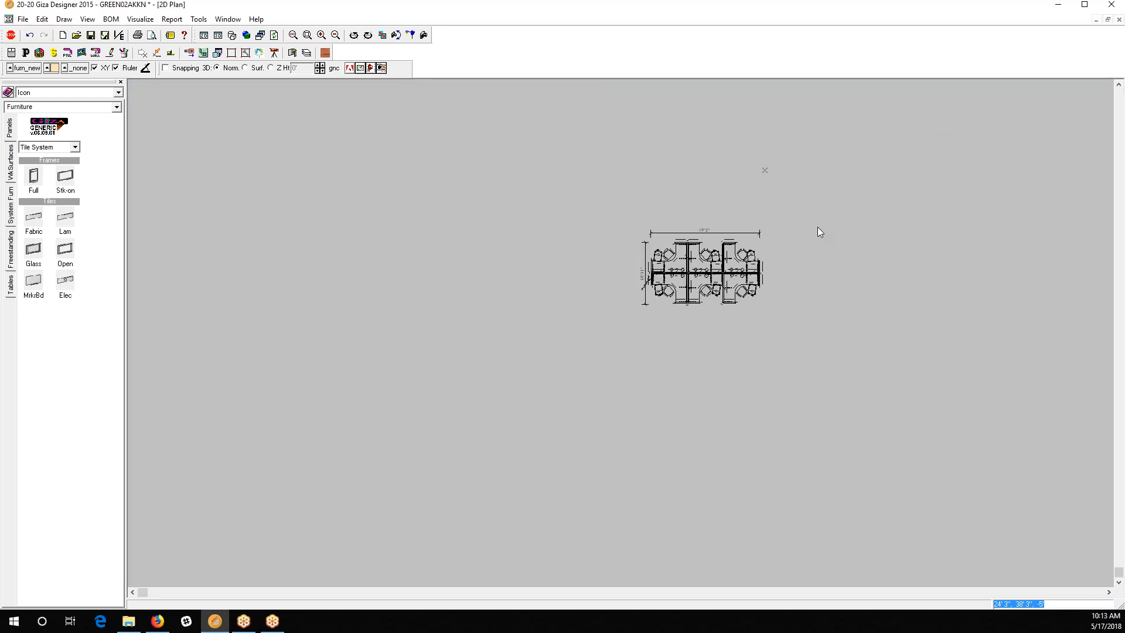
click(293, 35)
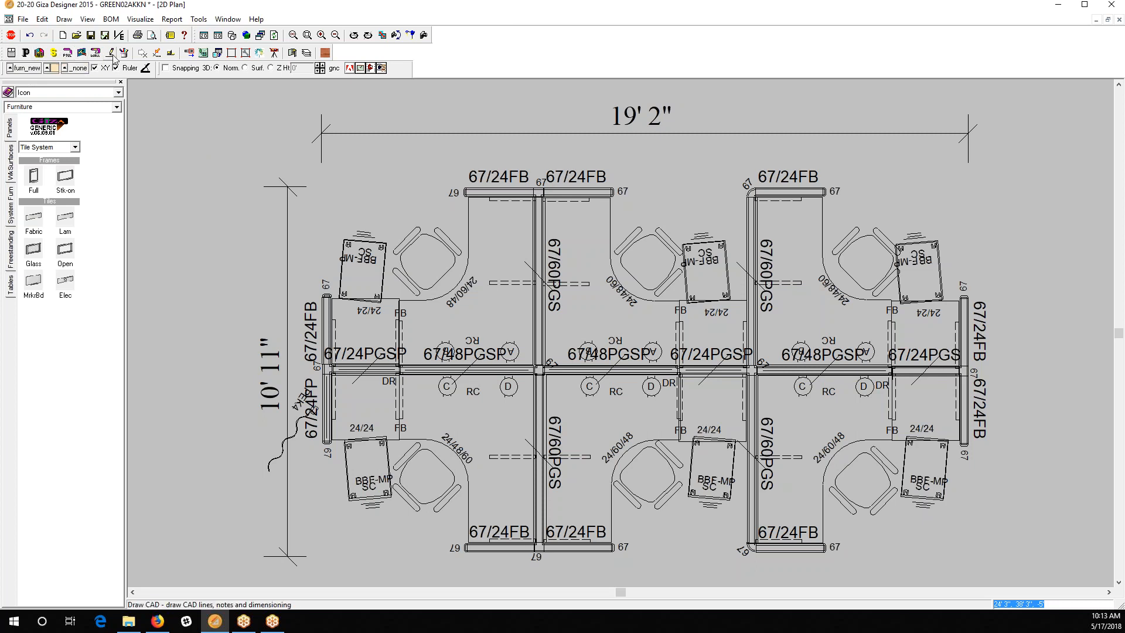
click(39, 54)
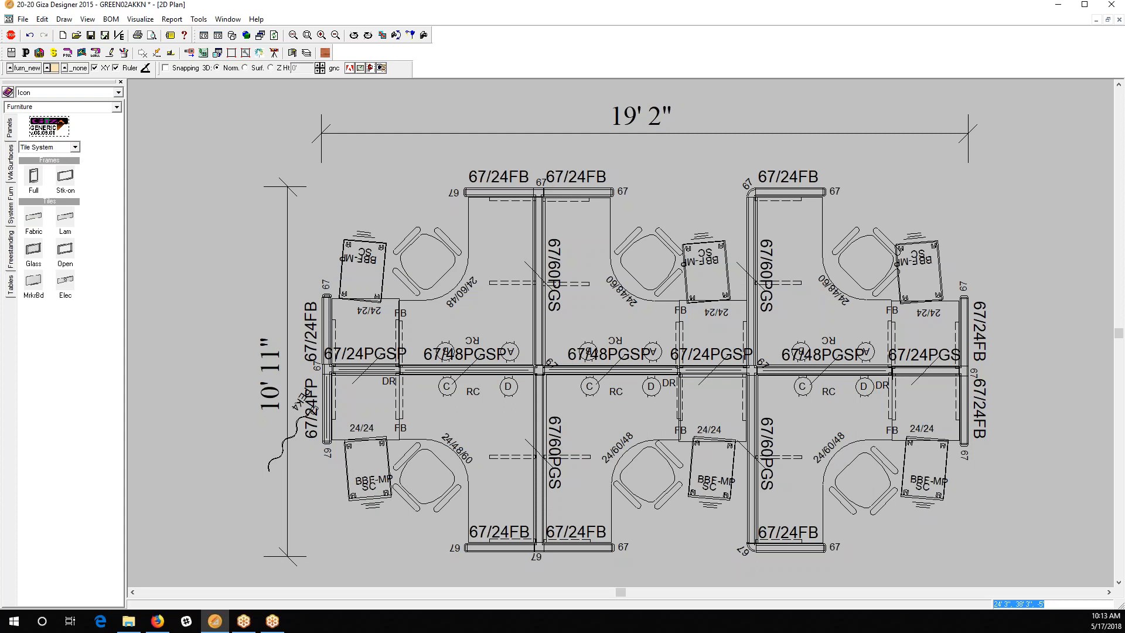
Step: Review the CAD drawing, note and dimension tools, followed by the wall tools with their openings and dimensions
click(113, 54)
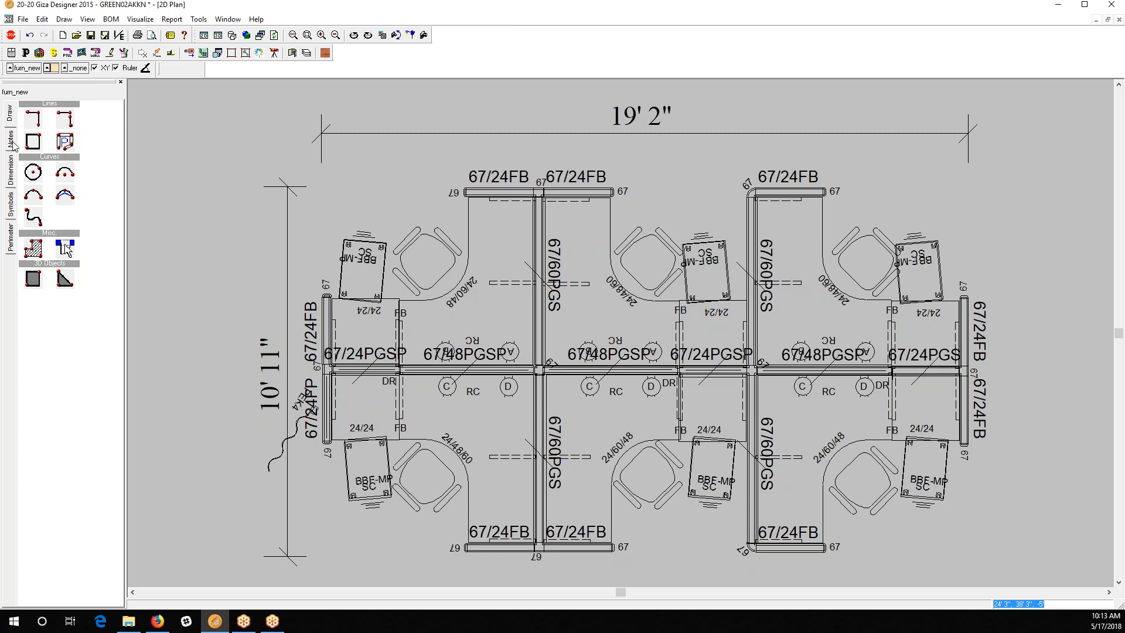
click(10, 141)
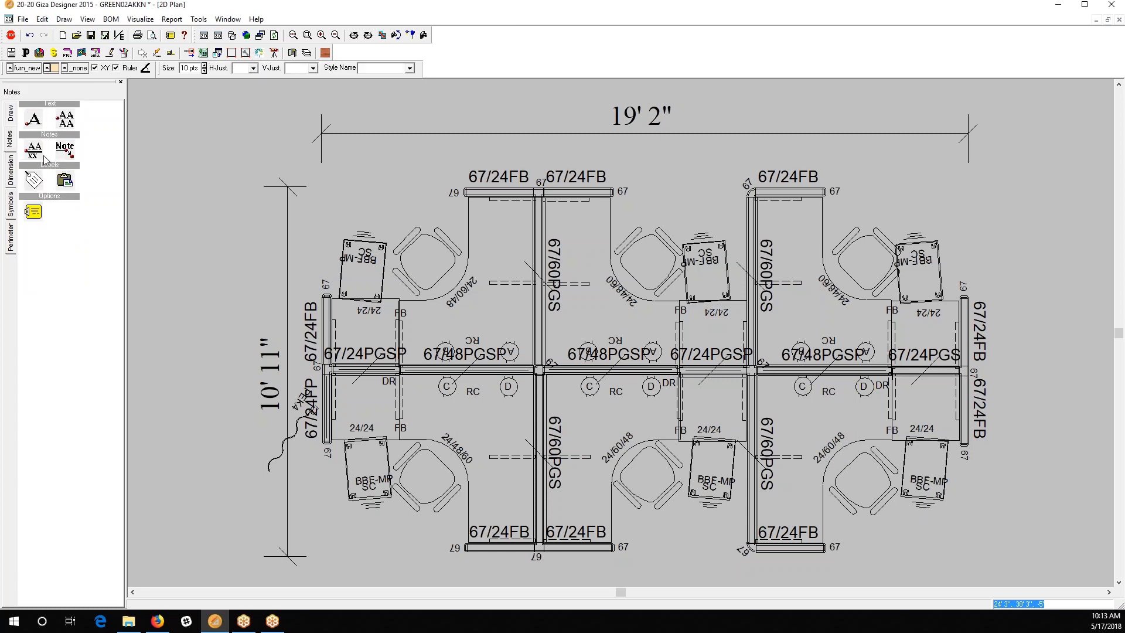
click(11, 171)
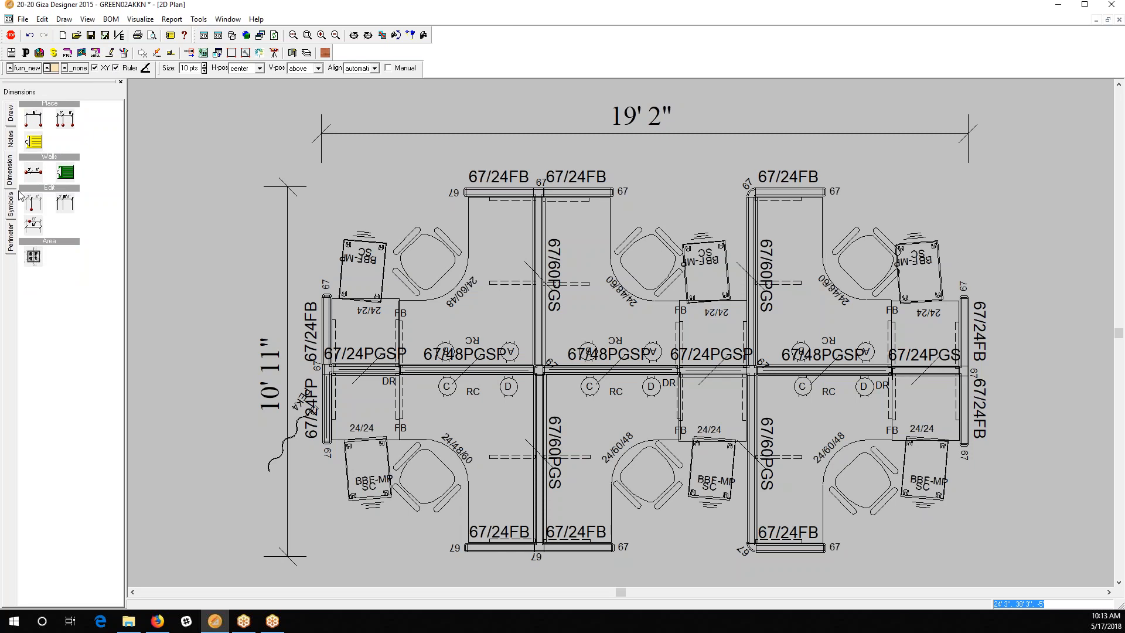
click(95, 54)
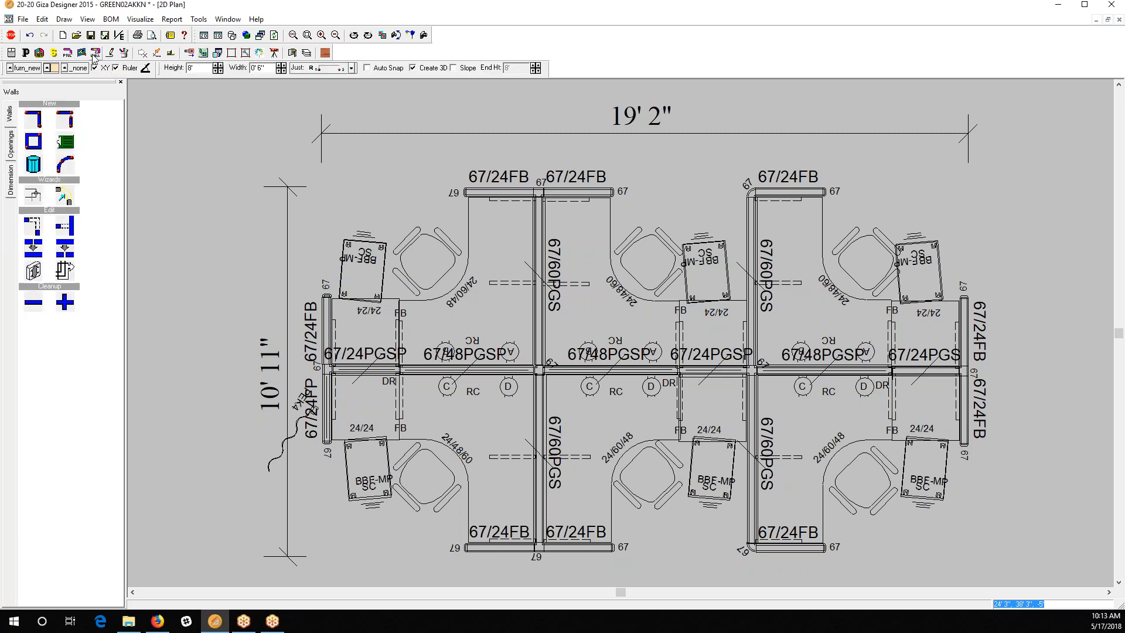
click(10, 180)
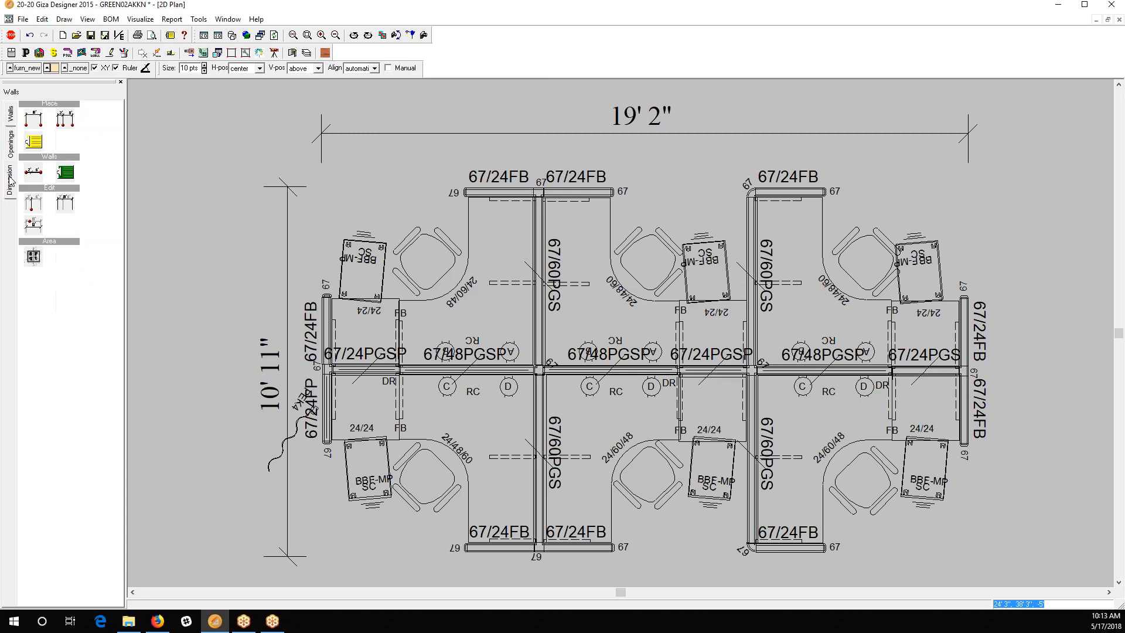
click(10, 147)
click(11, 115)
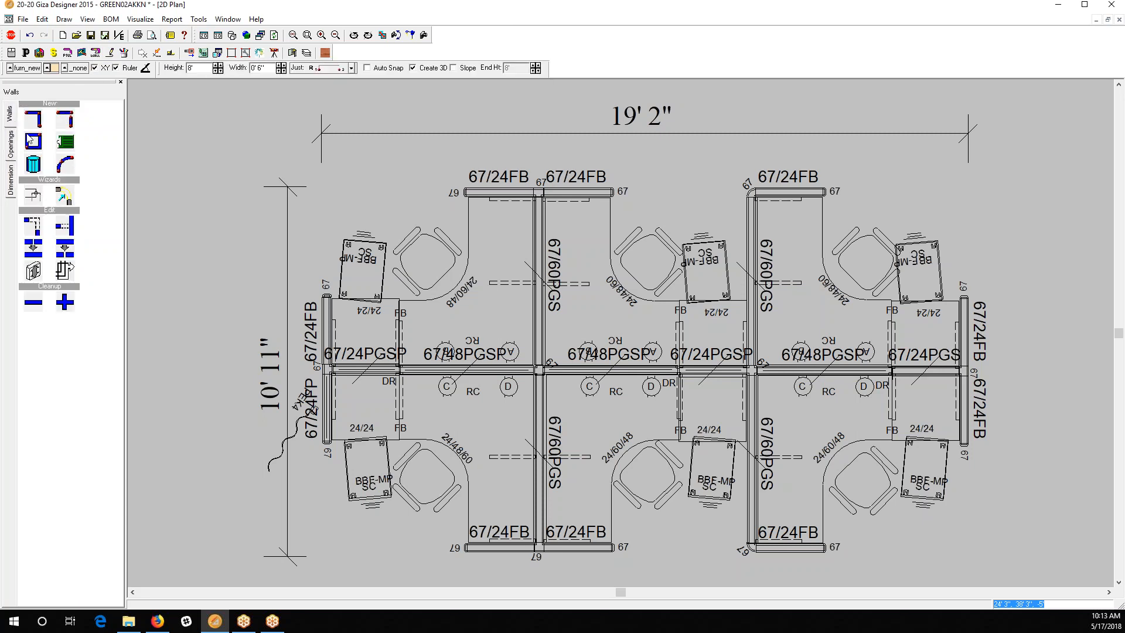
Step: Draw a rectangular room of 8' high, 6" wide walls around the workstation layout
click(37, 145)
click(353, 35)
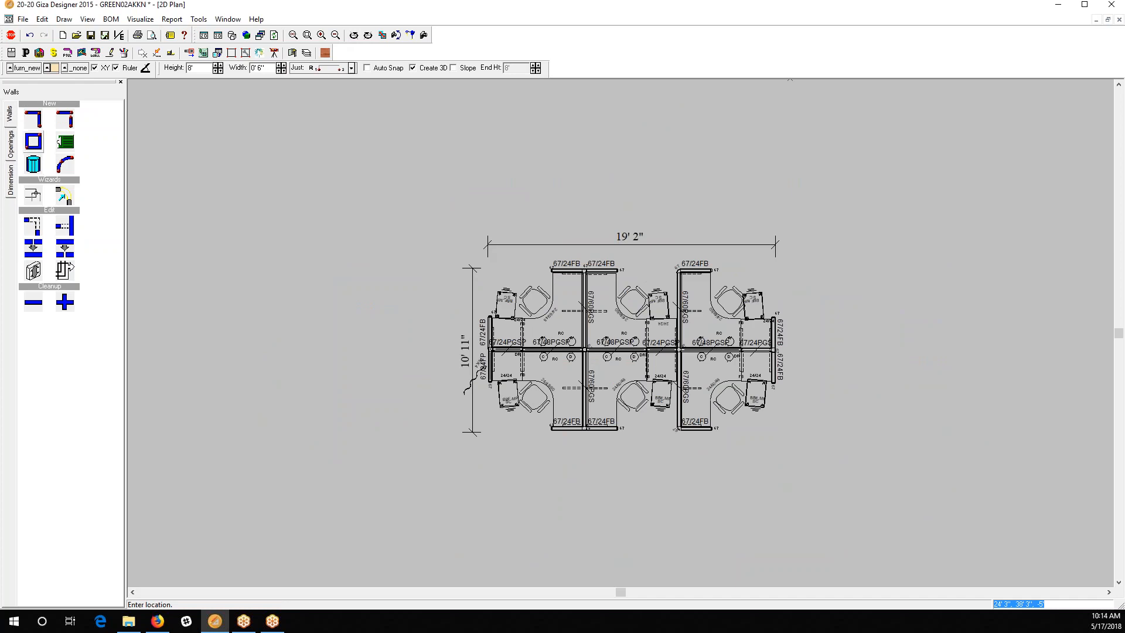
click(434, 222)
click(823, 468)
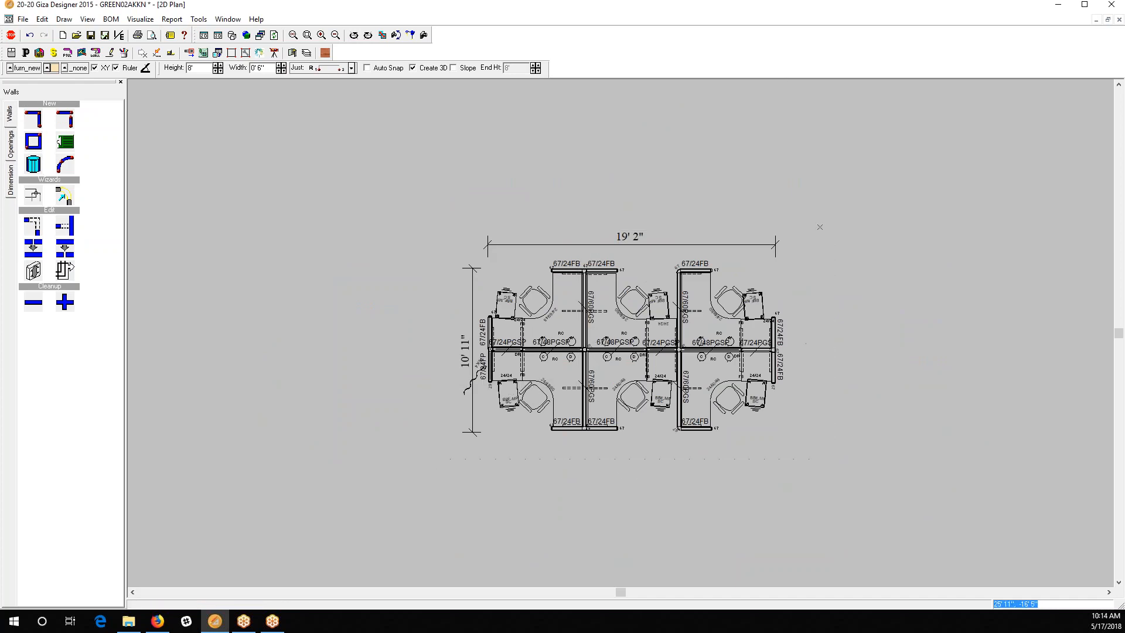
Step: Place a single door, 3' wide and 7' high, near the left end of the room's lower wall
click(10, 149)
click(50, 118)
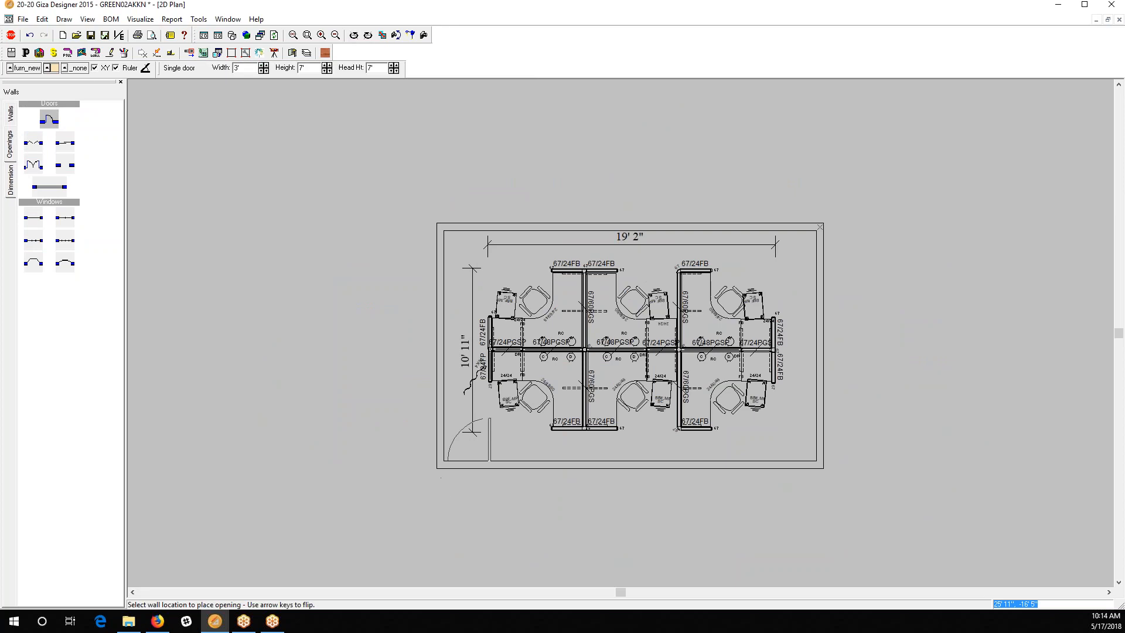
click(474, 460)
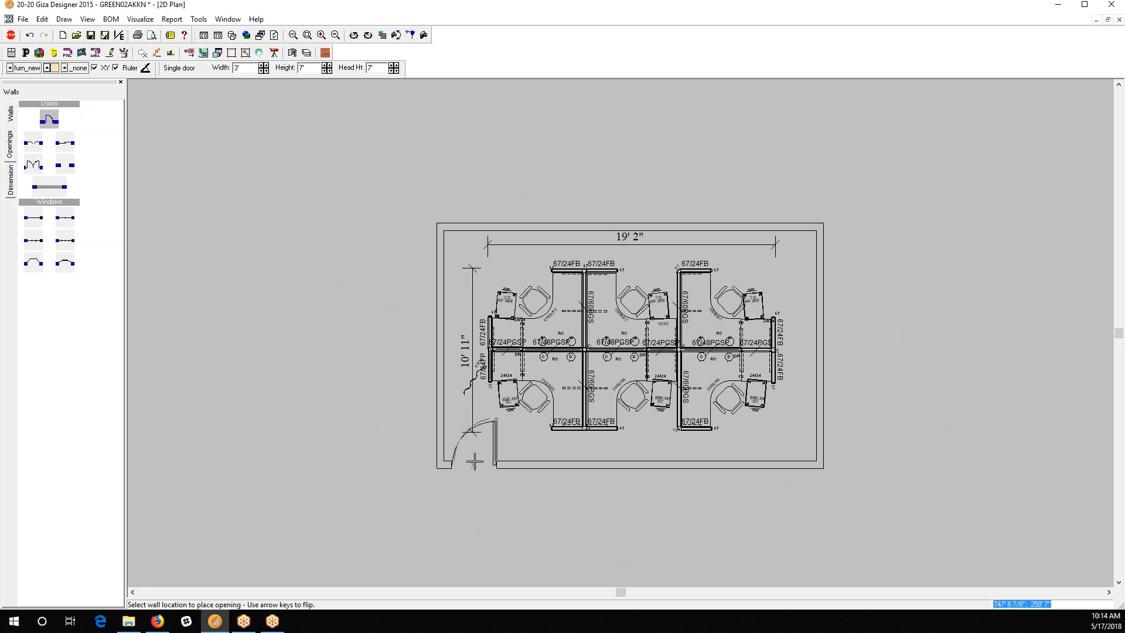
key(Escape)
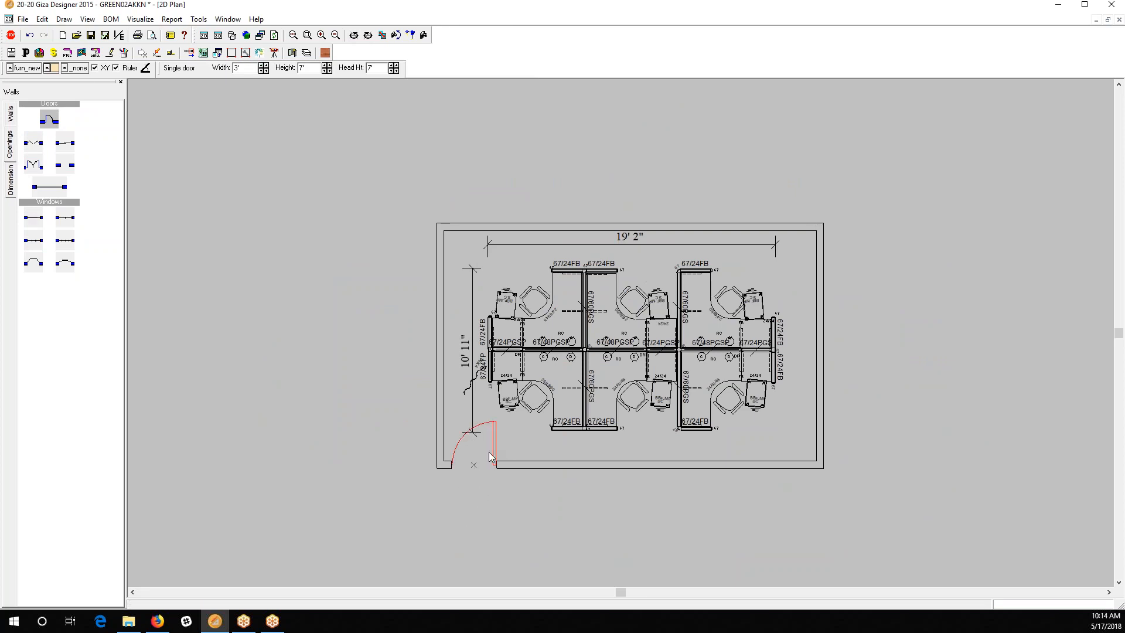
Step: Reverse the door's swing, its hinge, and its swing again so it opens inward from the left jamb
right_click(491, 457)
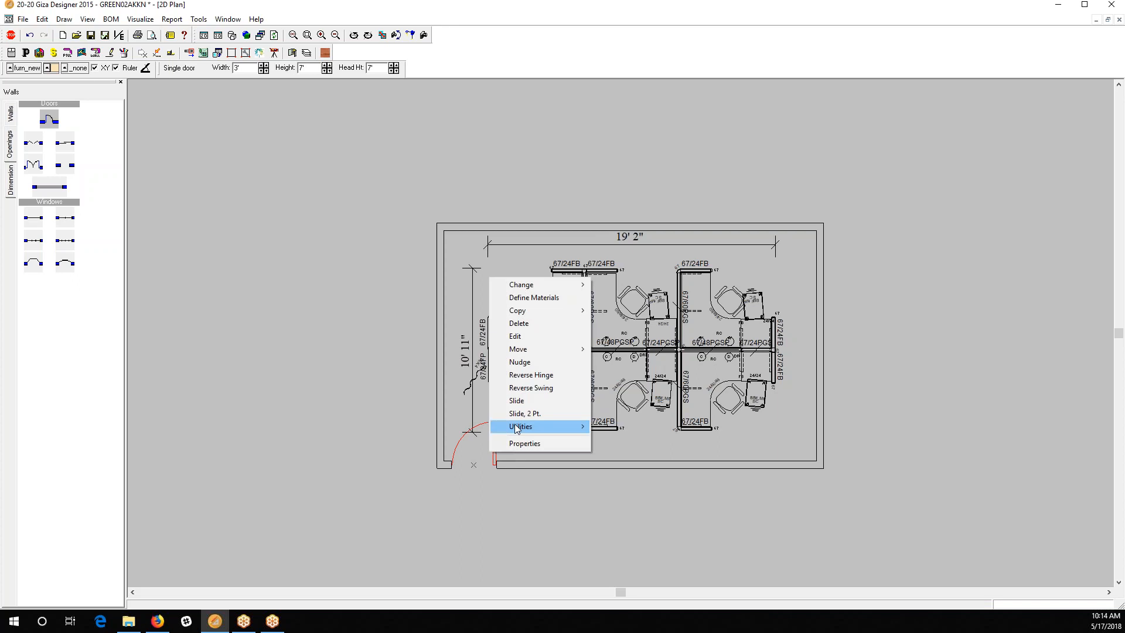
click(537, 389)
right_click(498, 483)
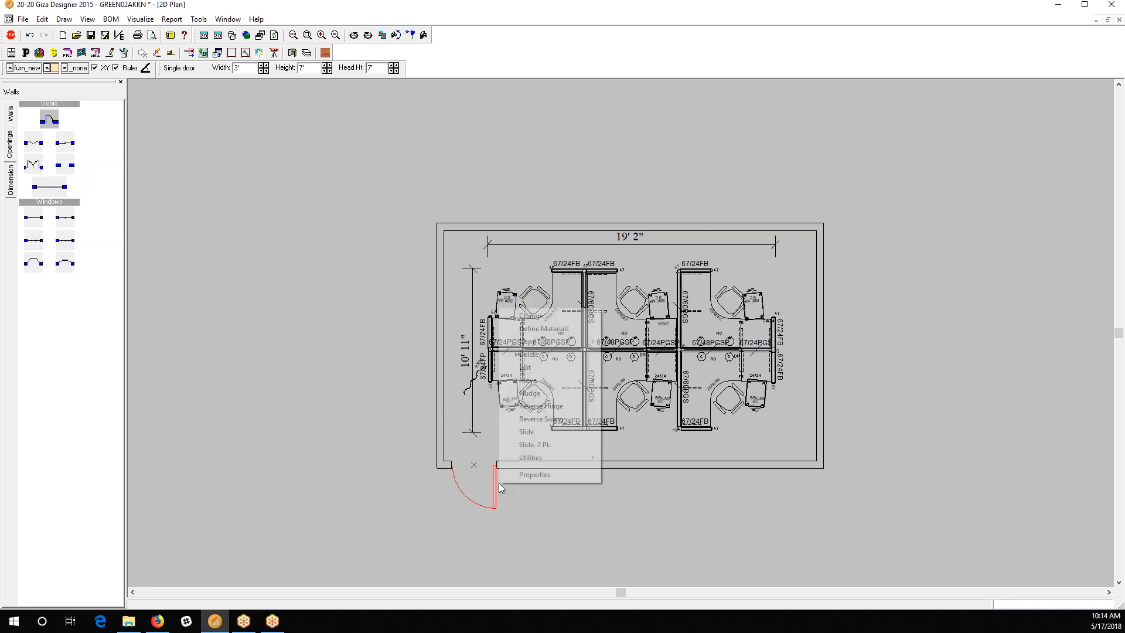
click(534, 410)
right_click(475, 492)
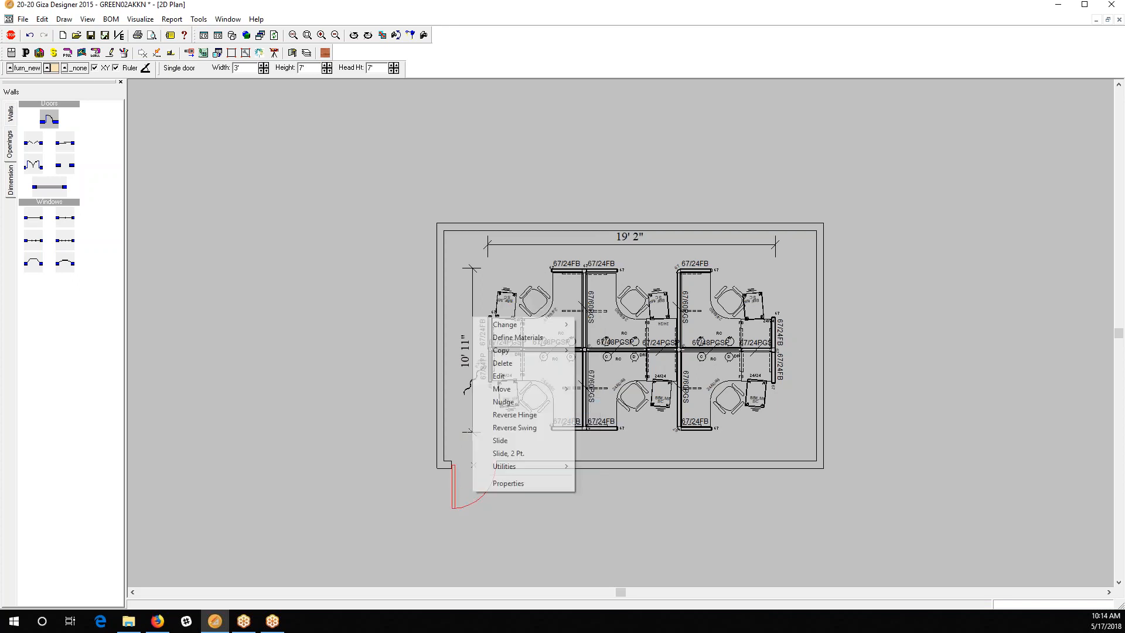
click(513, 428)
click(544, 514)
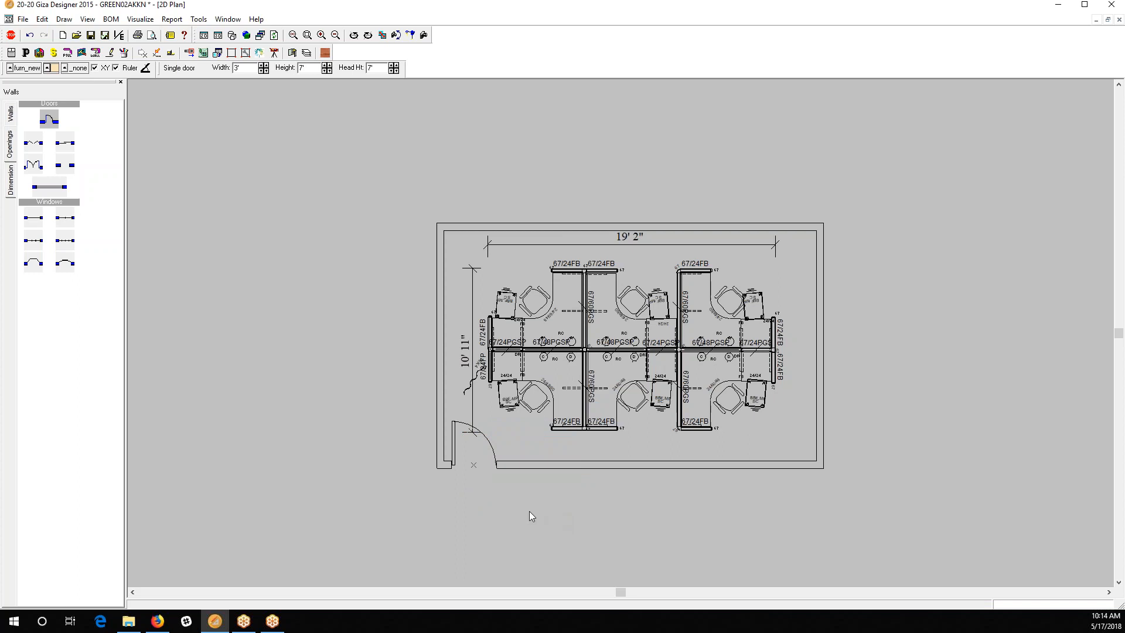
Step: Delete the door and all four walls surrounding the workstations
drag(562, 527, 433, 442)
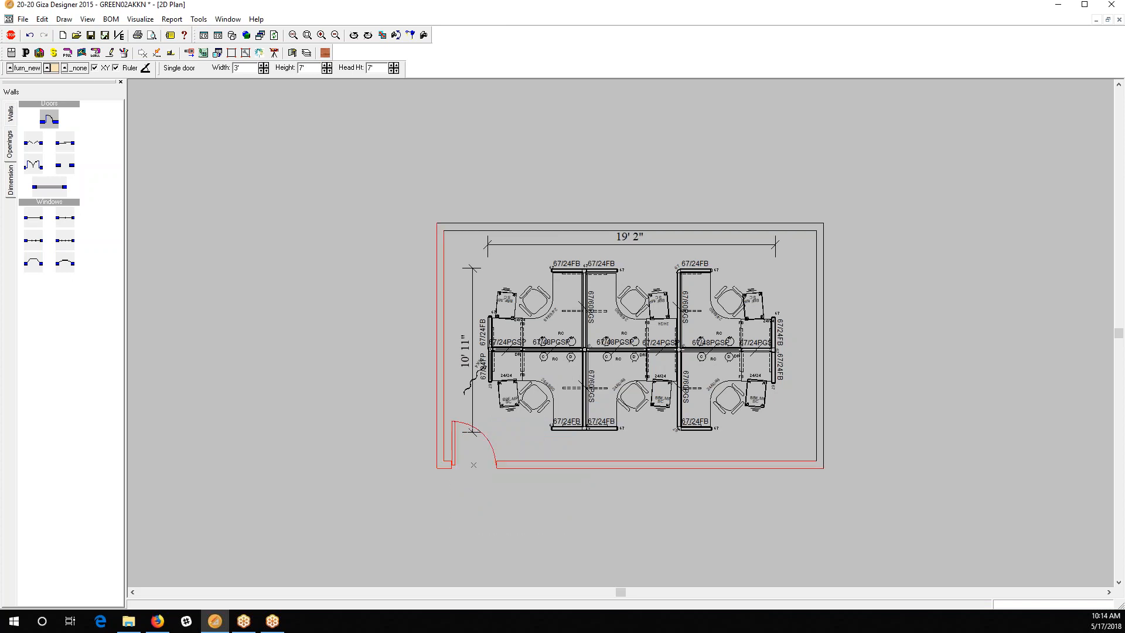
key(Delete)
click(819, 270)
key(Delete)
click(796, 226)
key(Delete)
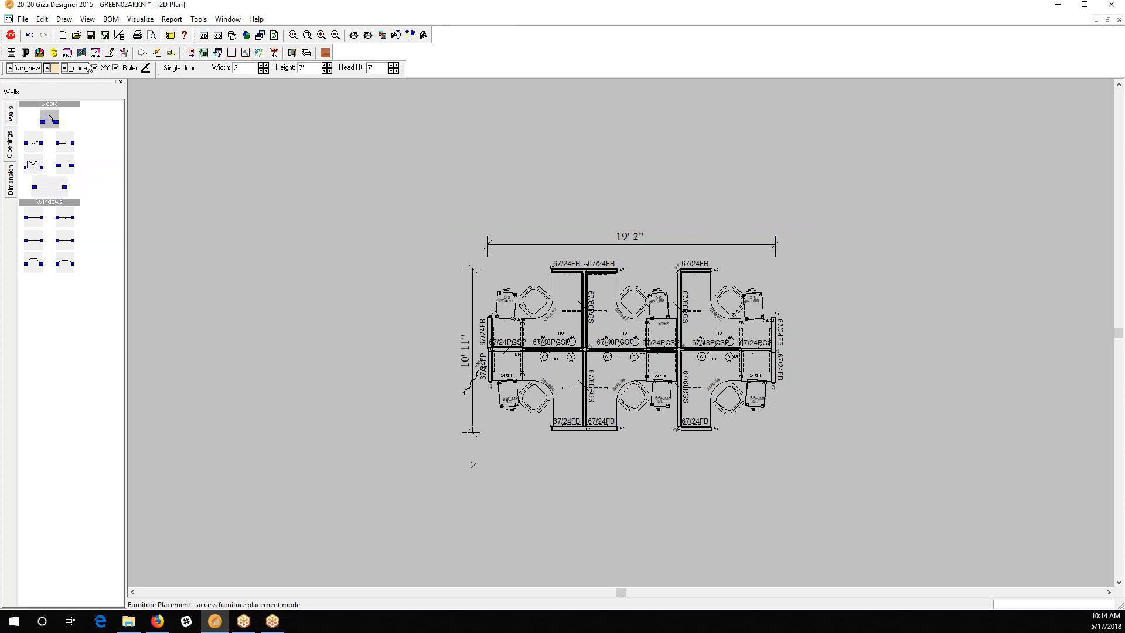
Step: Switch through the CAD drawing and wall drawing modes and return to furniture placement mode
click(109, 54)
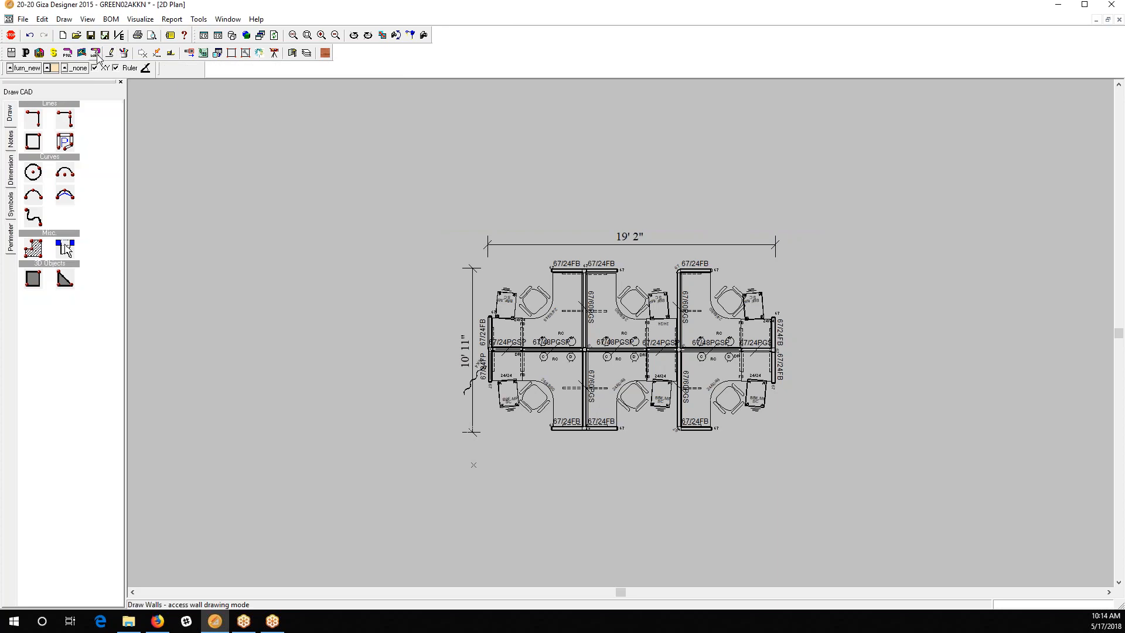
click(39, 54)
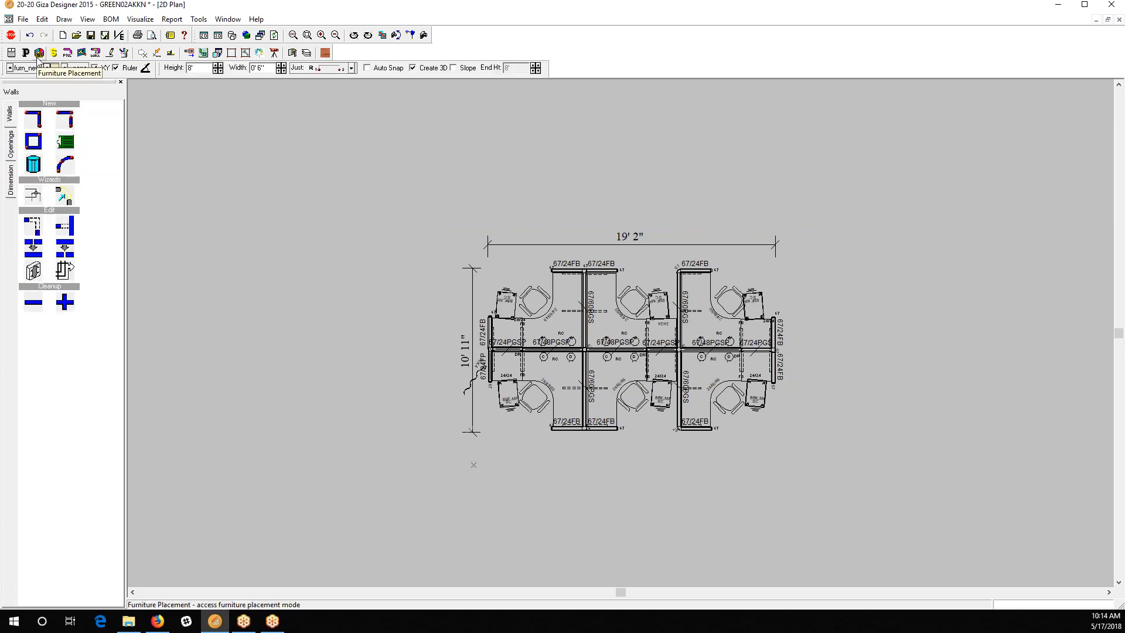
click(39, 54)
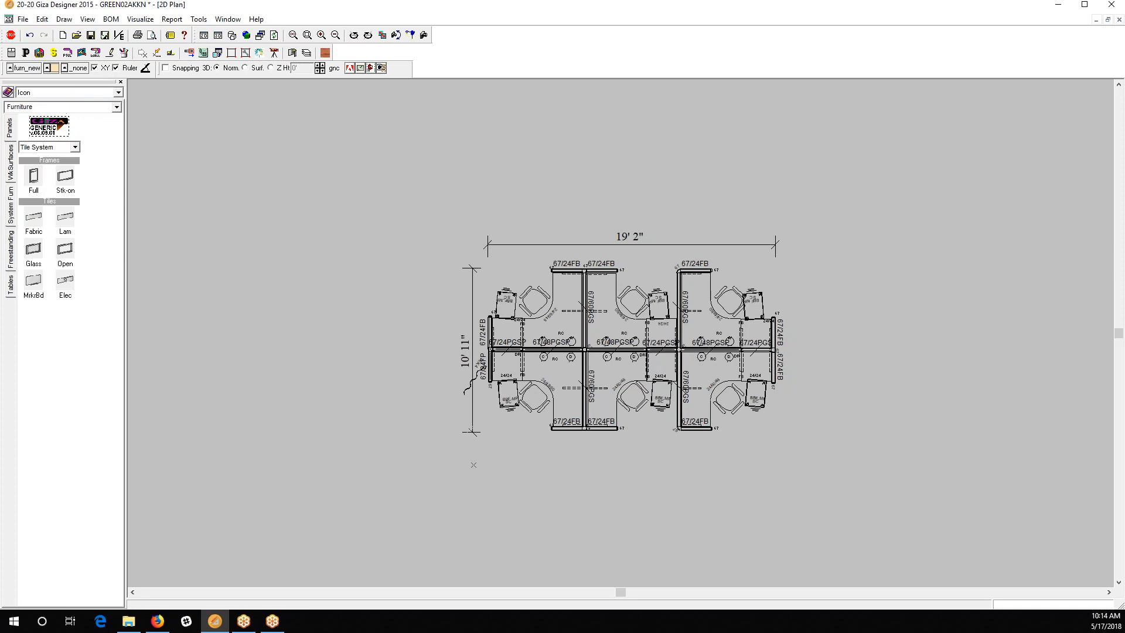
Step: Browse the Misc Furn + Items catalog, including electronics, humans, lights and ceilings, and art
click(113, 107)
click(91, 128)
click(10, 181)
click(8, 222)
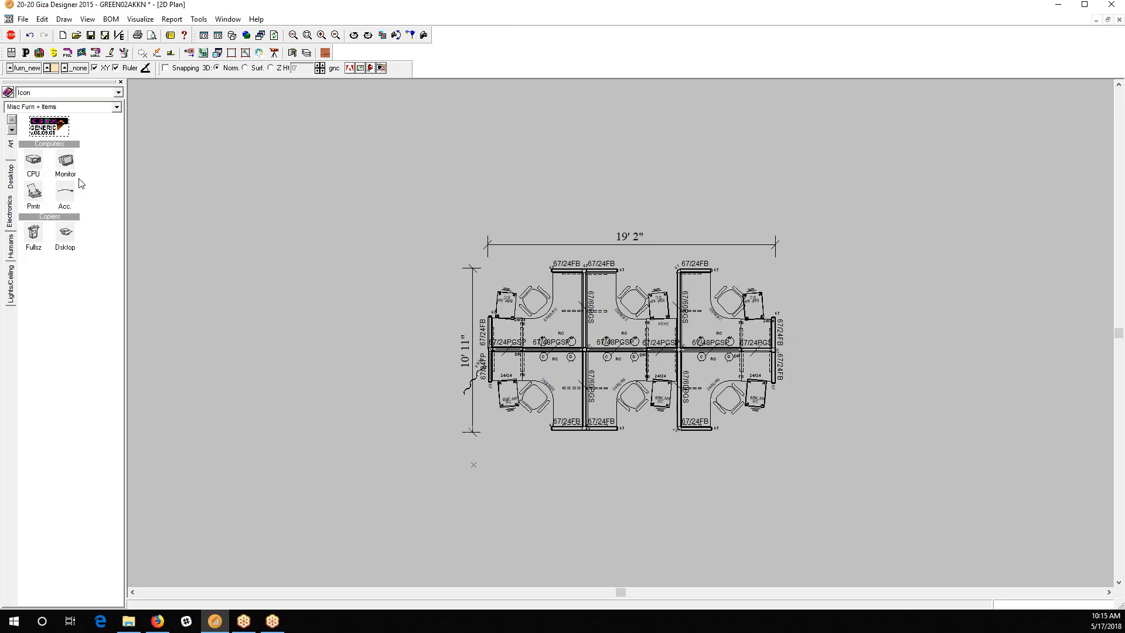
click(7, 256)
click(12, 273)
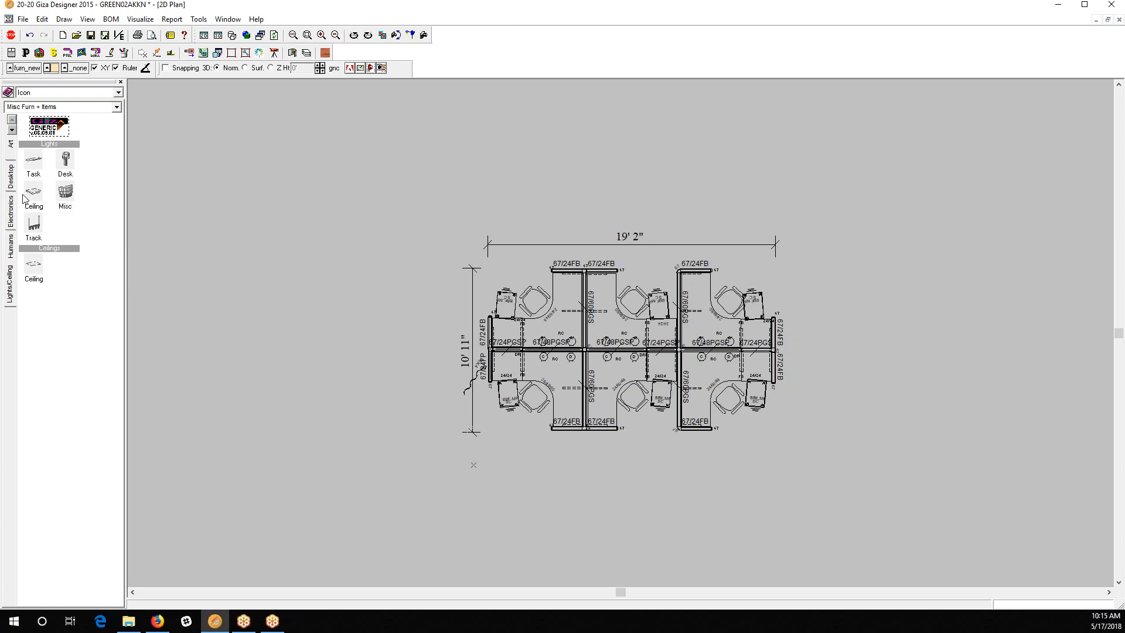
click(10, 143)
Step: Return to the Furniture catalog, examine the freestanding chair models against the upper-left workstation's chair, and close the chair list
click(117, 108)
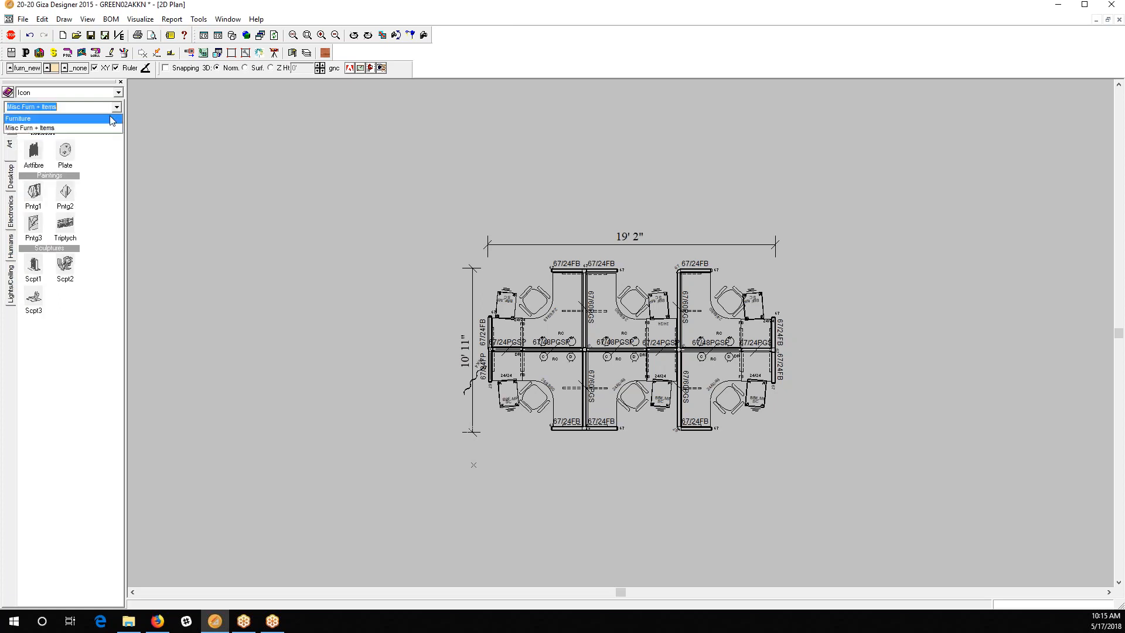
click(113, 119)
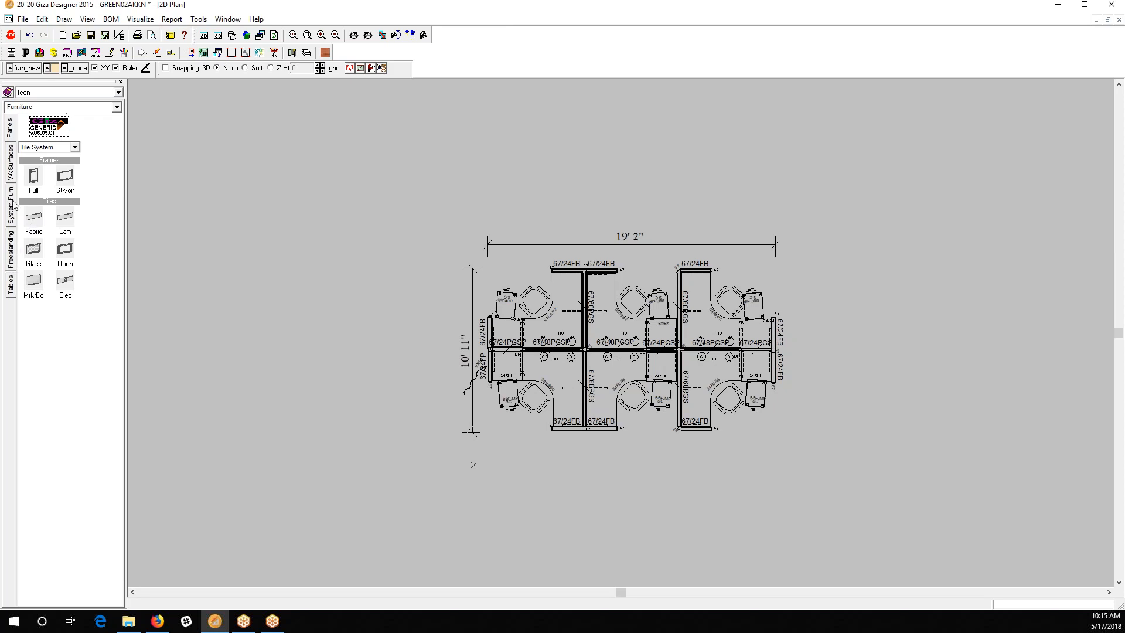
click(8, 249)
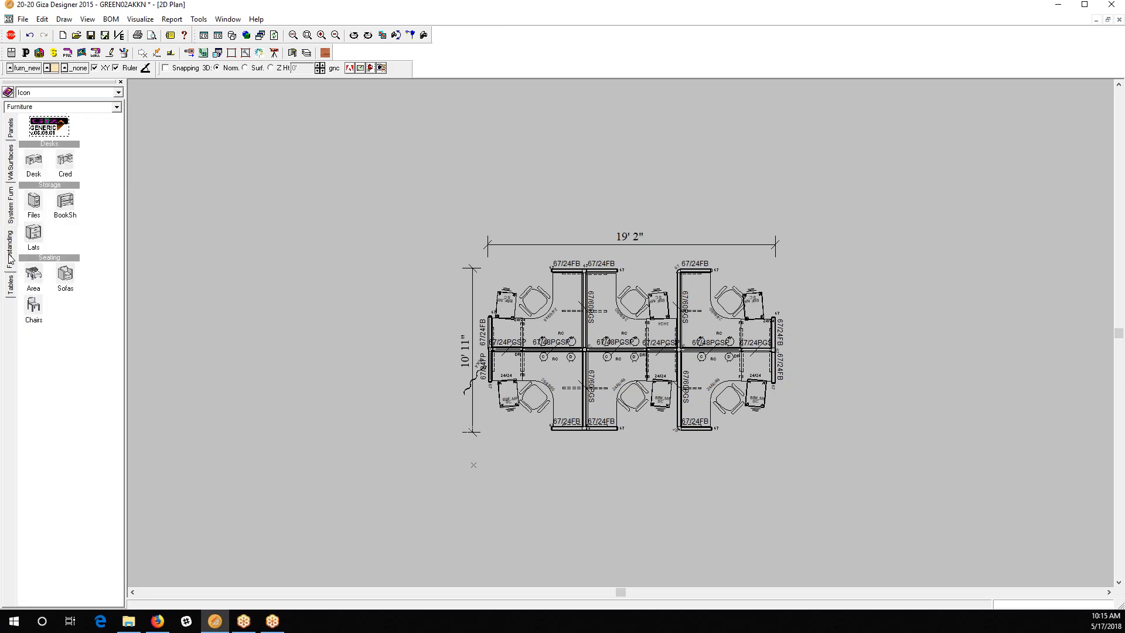
click(33, 305)
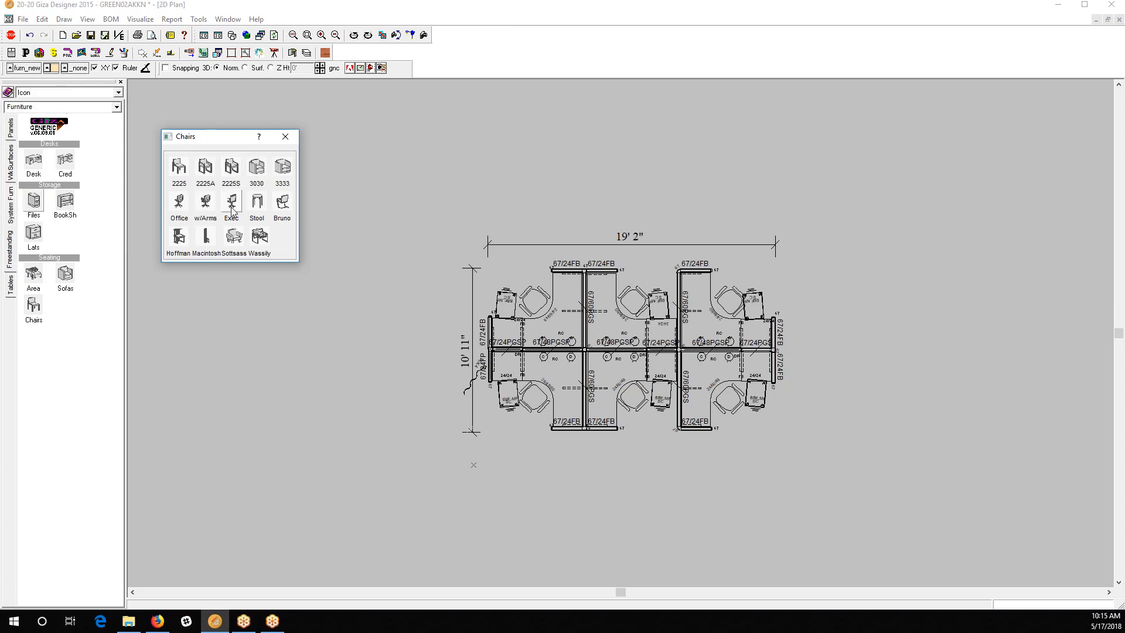
click(535, 315)
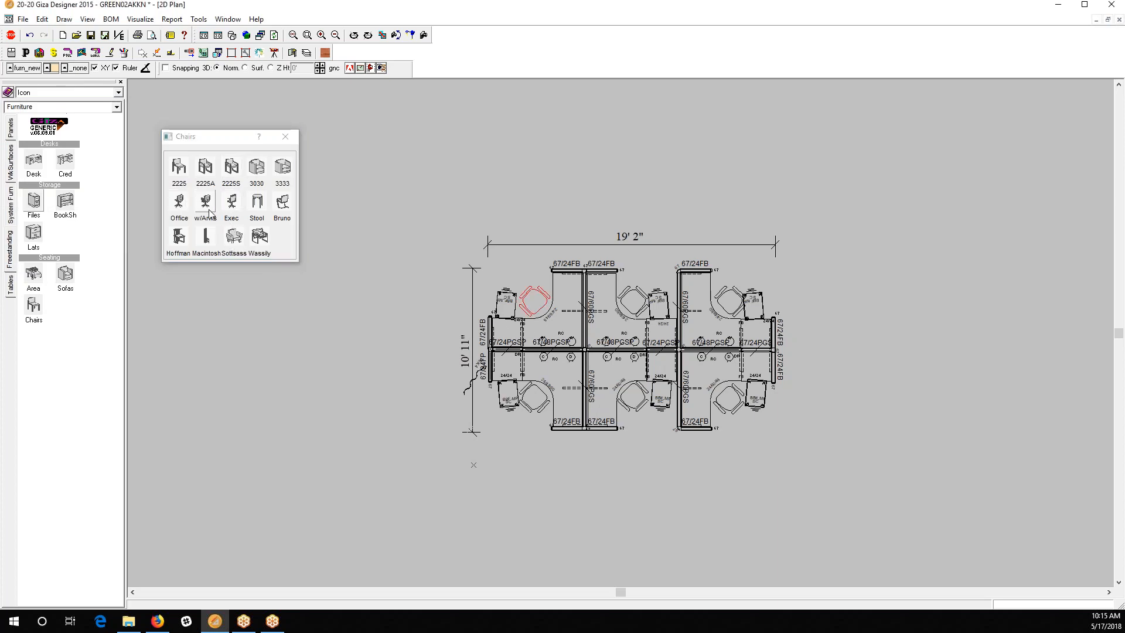
click(285, 137)
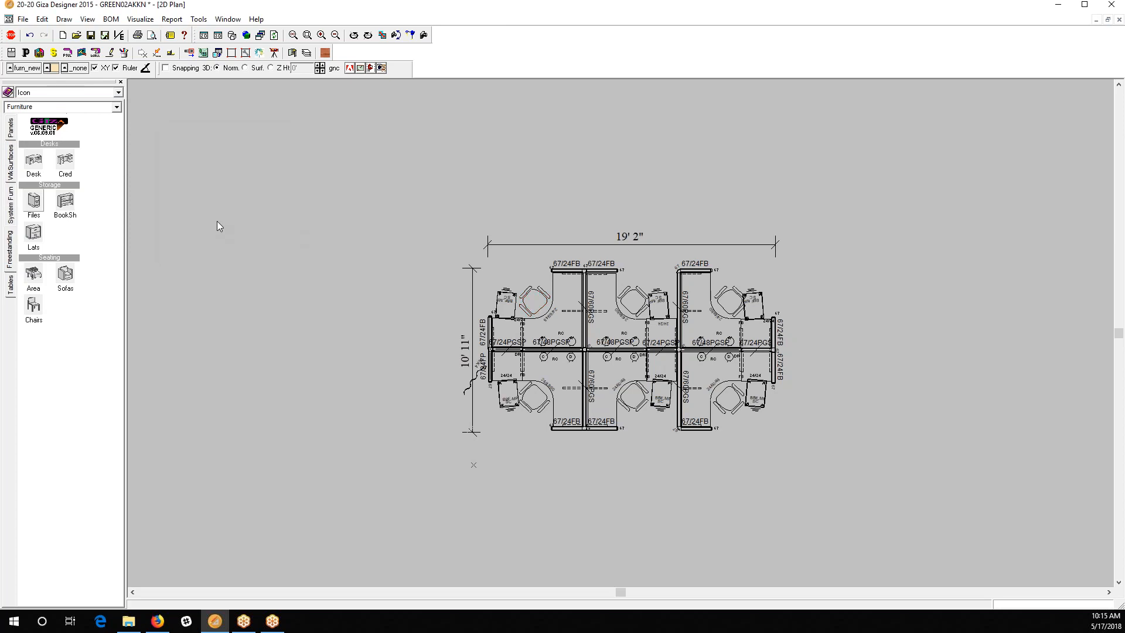
Step: Browse the manufacturer list and examine the product lines offered by AIS and Global Total Office (USA)
click(117, 107)
click(117, 93)
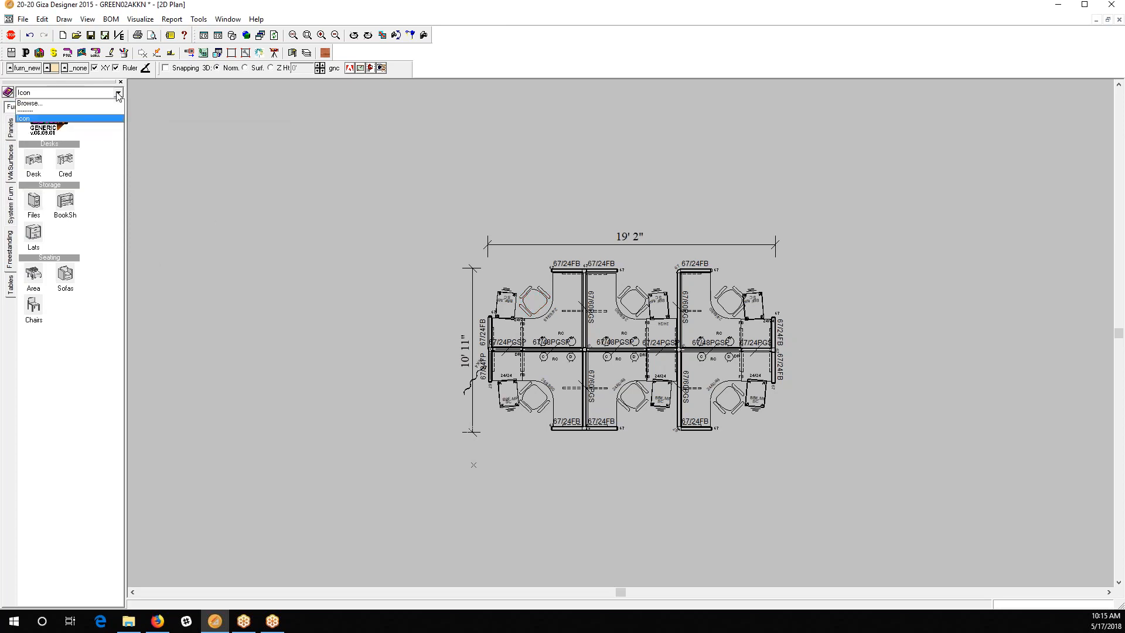
click(66, 103)
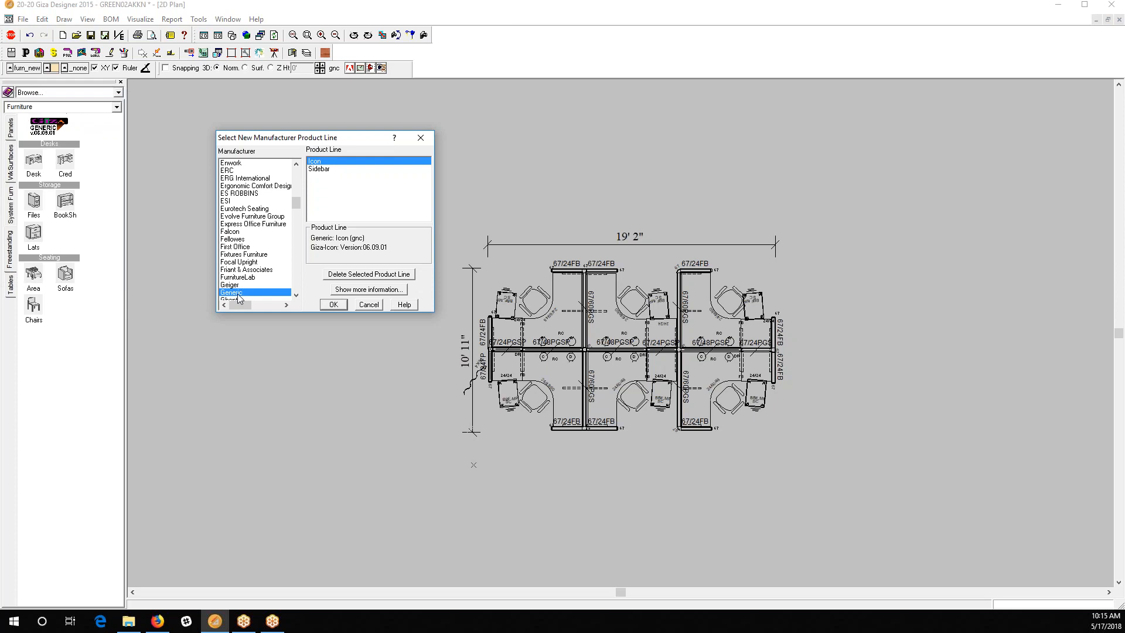
drag(291, 200, 297, 170)
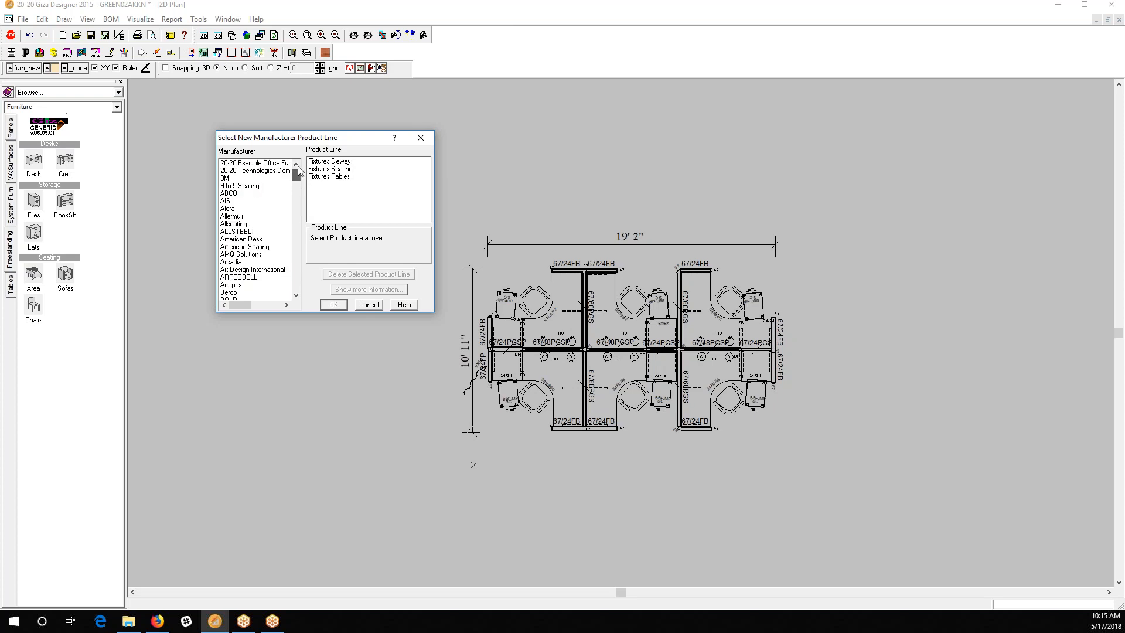
click(240, 201)
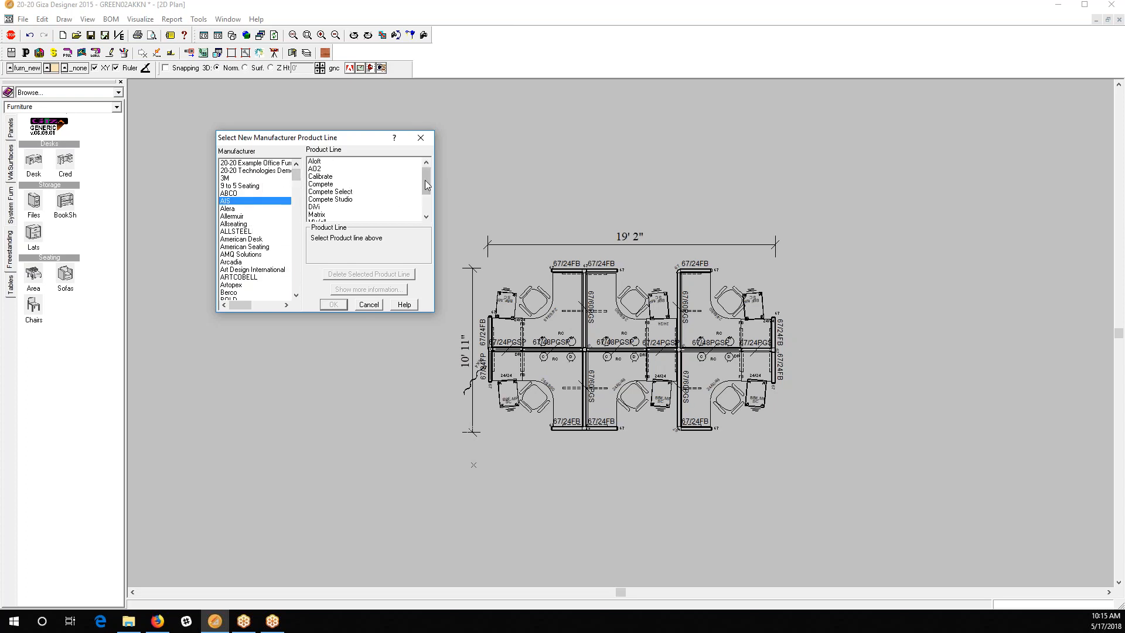
drag(427, 181, 424, 206)
drag(297, 175, 296, 214)
click(265, 216)
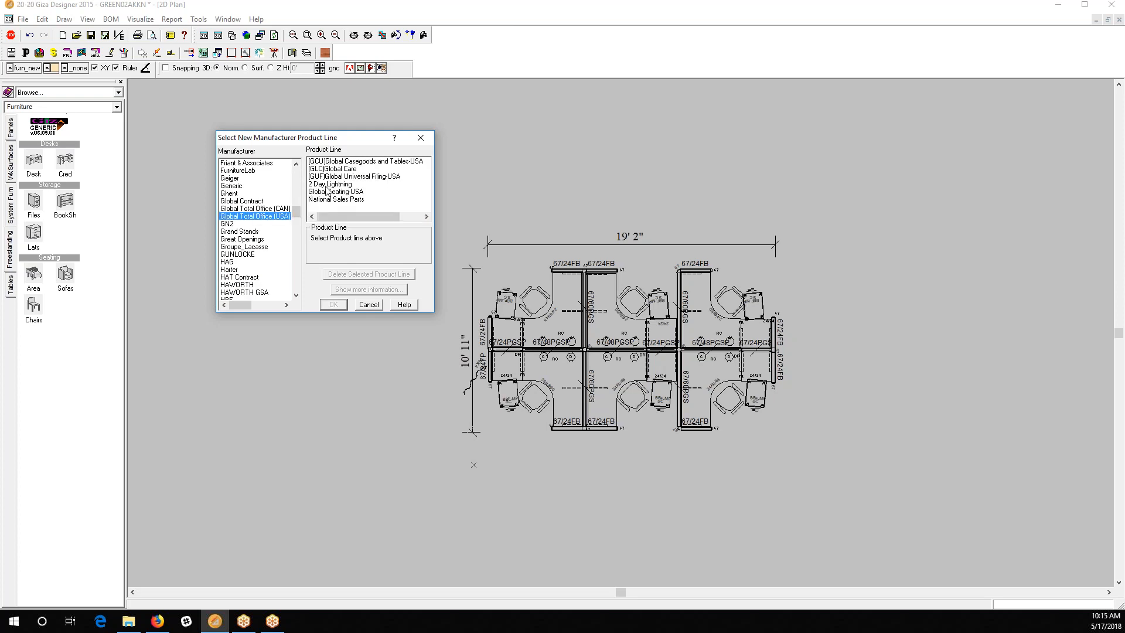
Step: Load the Open Plan Systems product line, enlarge its category area and expand its catalog folder
drag(295, 212, 296, 260)
click(284, 256)
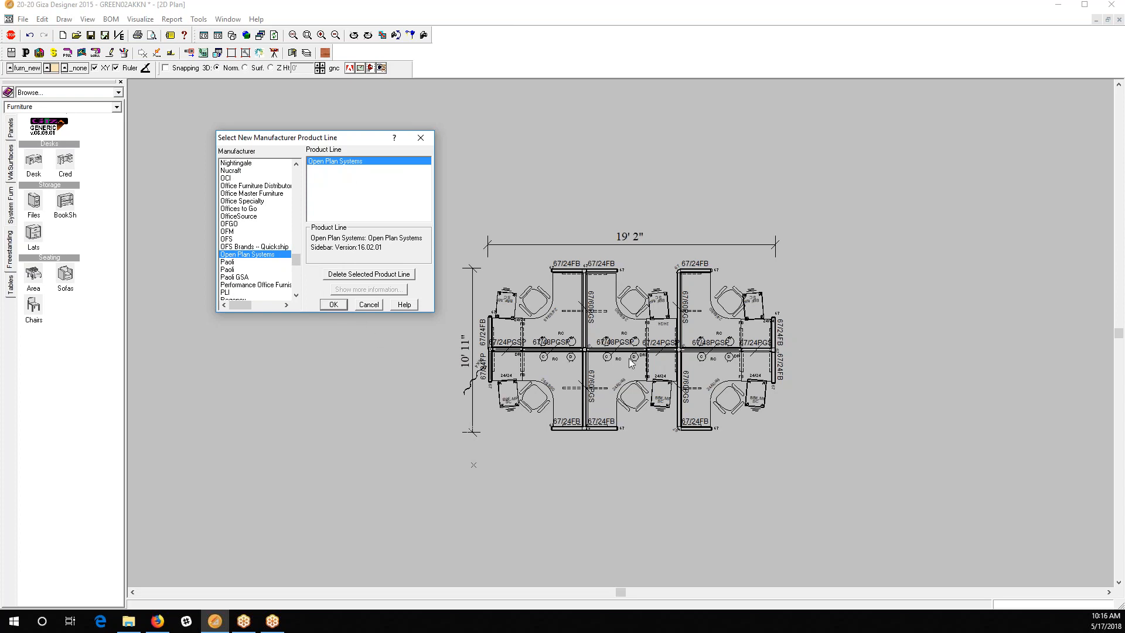
click(333, 305)
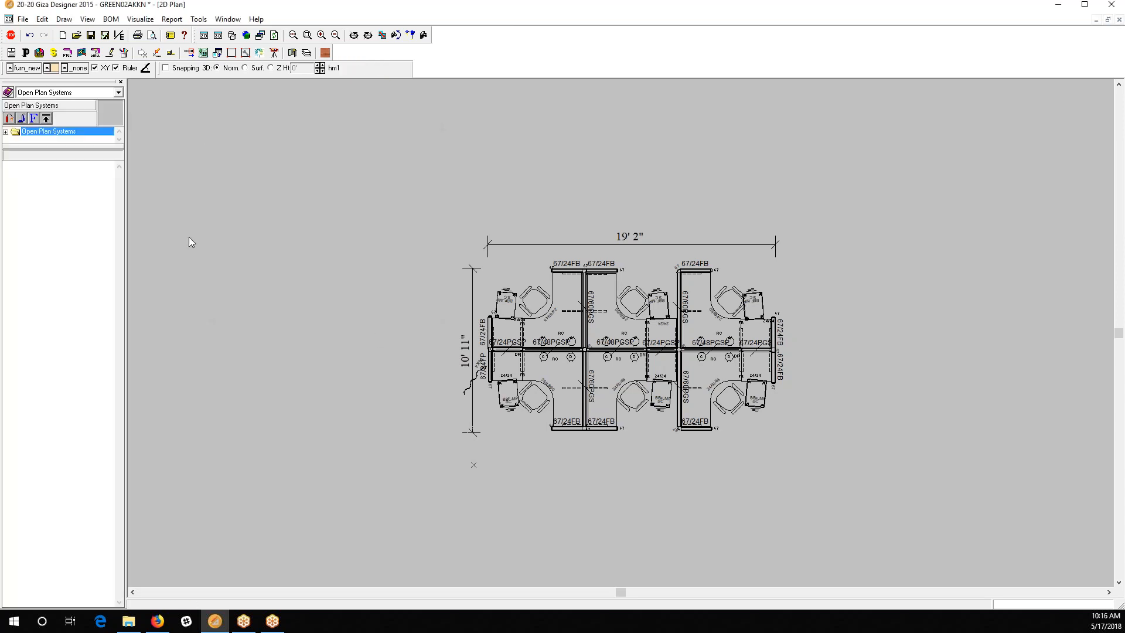
drag(85, 156, 109, 525)
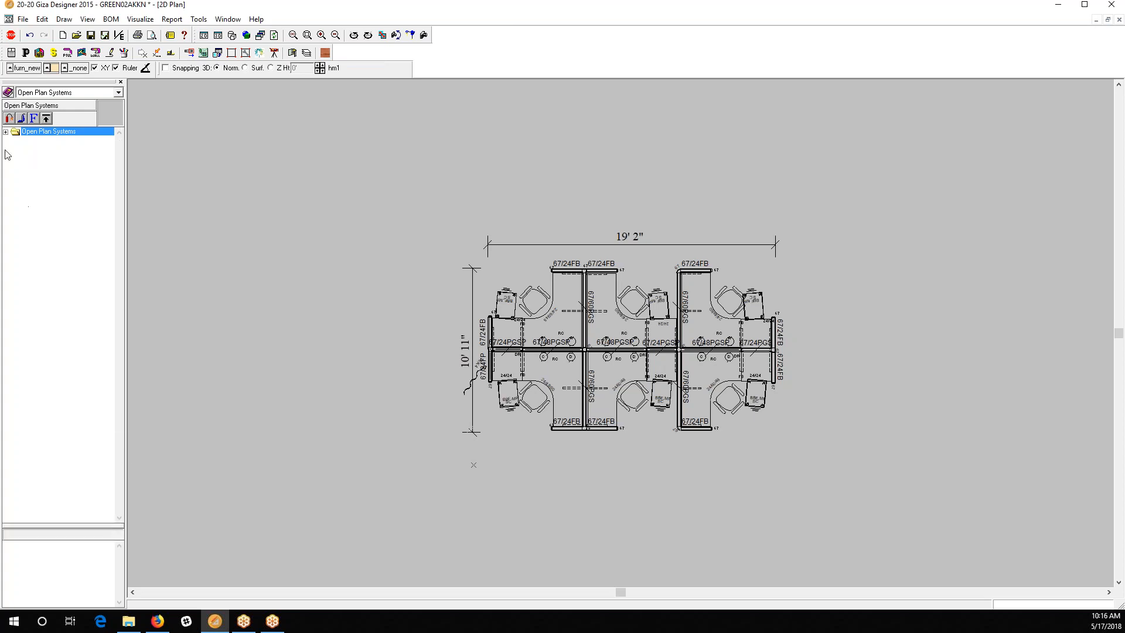
click(5, 132)
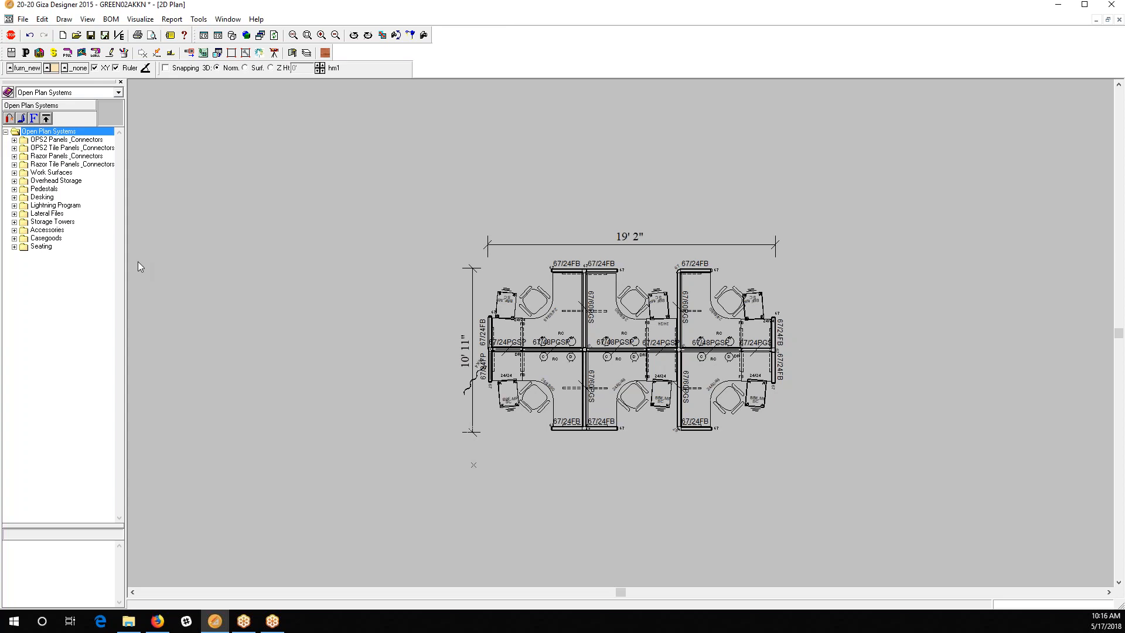
Step: Measure a horizontal distance above the workstations, slightly wider than the whole layout, and dismiss the result
click(171, 55)
click(469, 181)
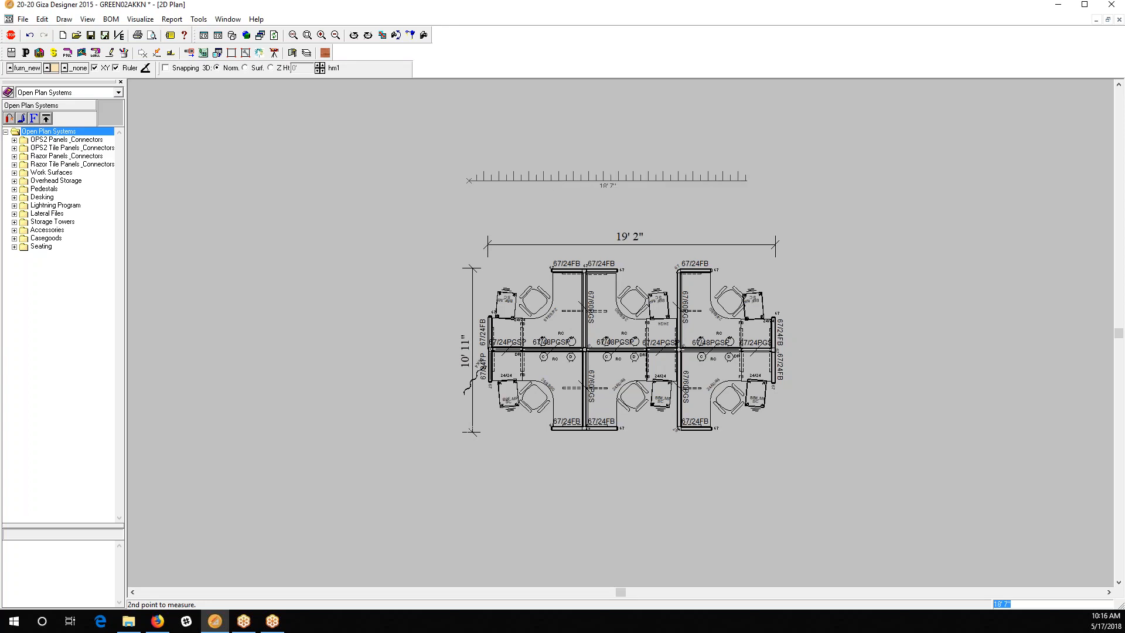
click(791, 180)
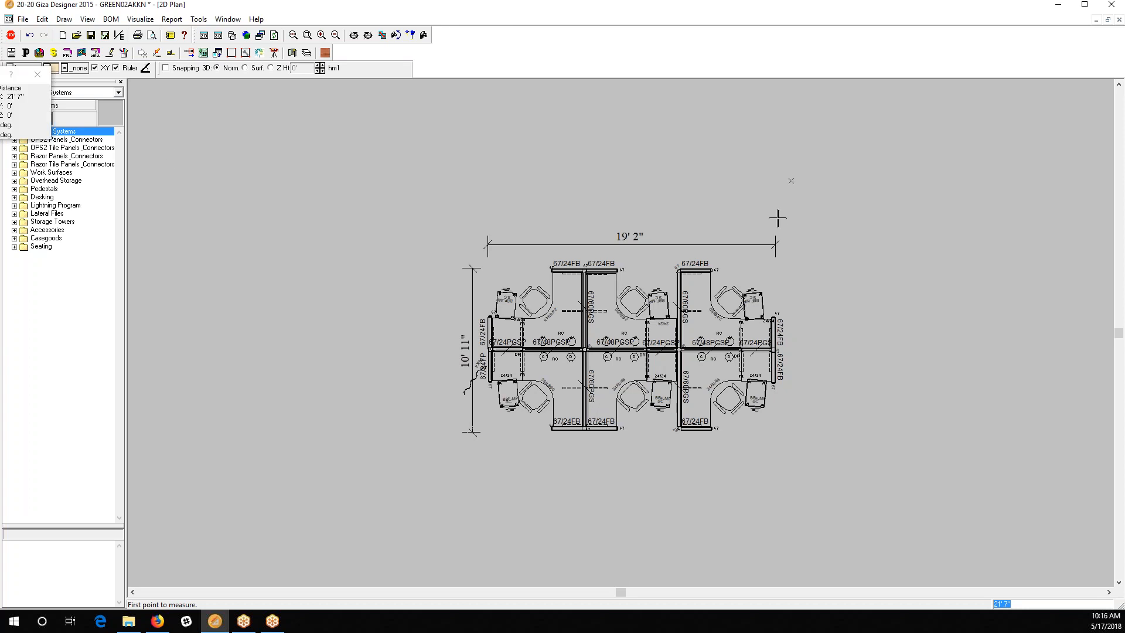
click(38, 75)
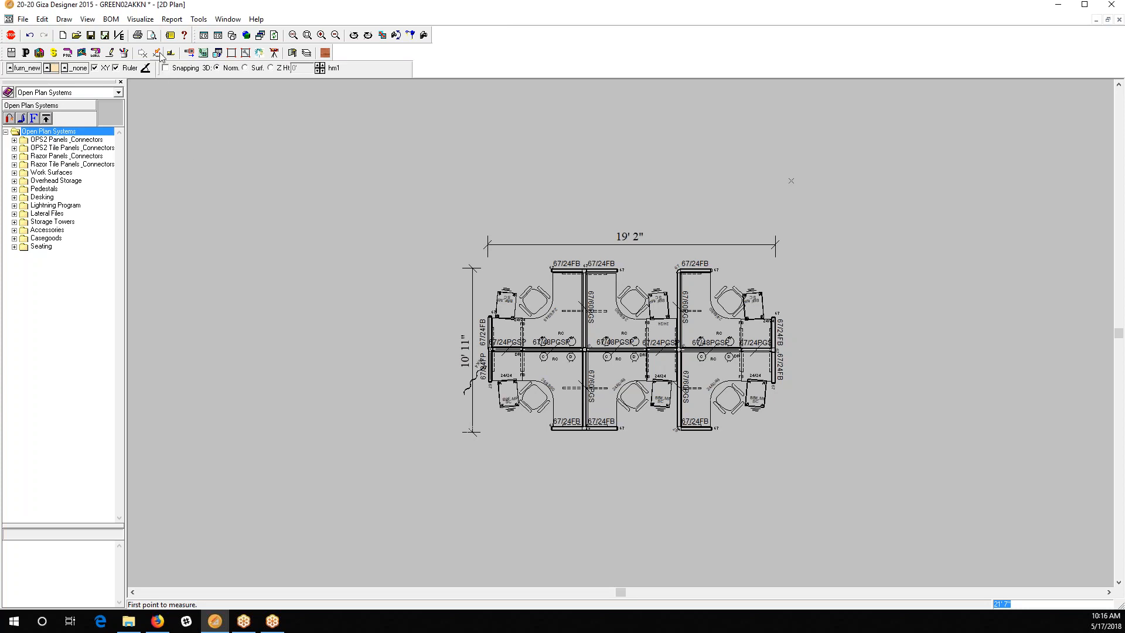
Step: Turn off the Ruler and XY options, measure a slanted distance in the empty area beyond the layout's upper-left corner, and dismiss the result
click(116, 68)
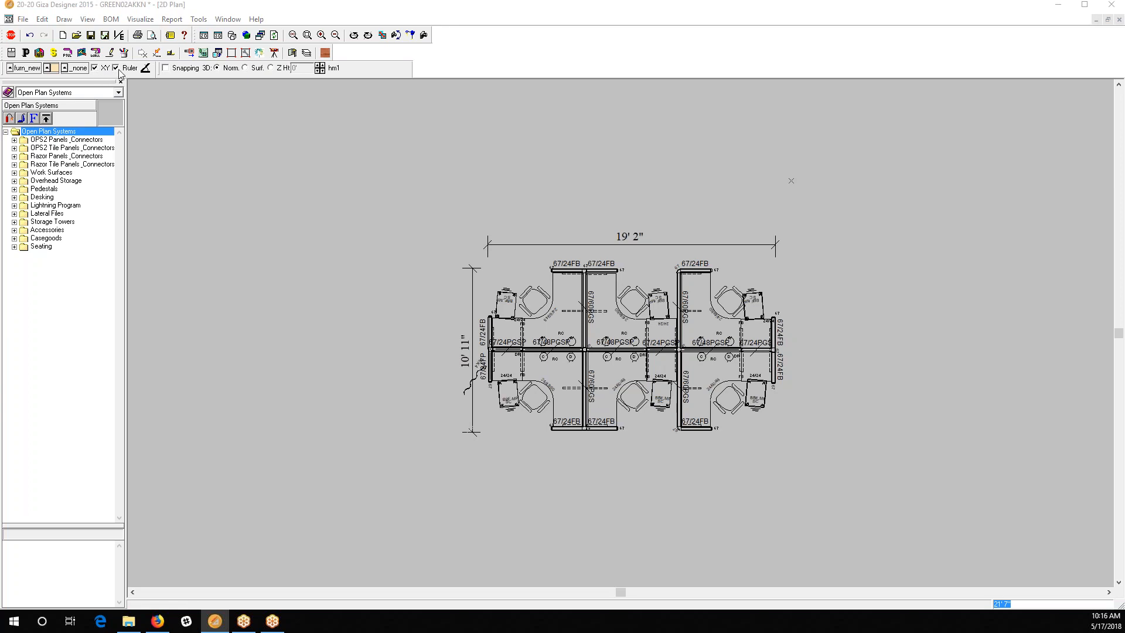
click(106, 68)
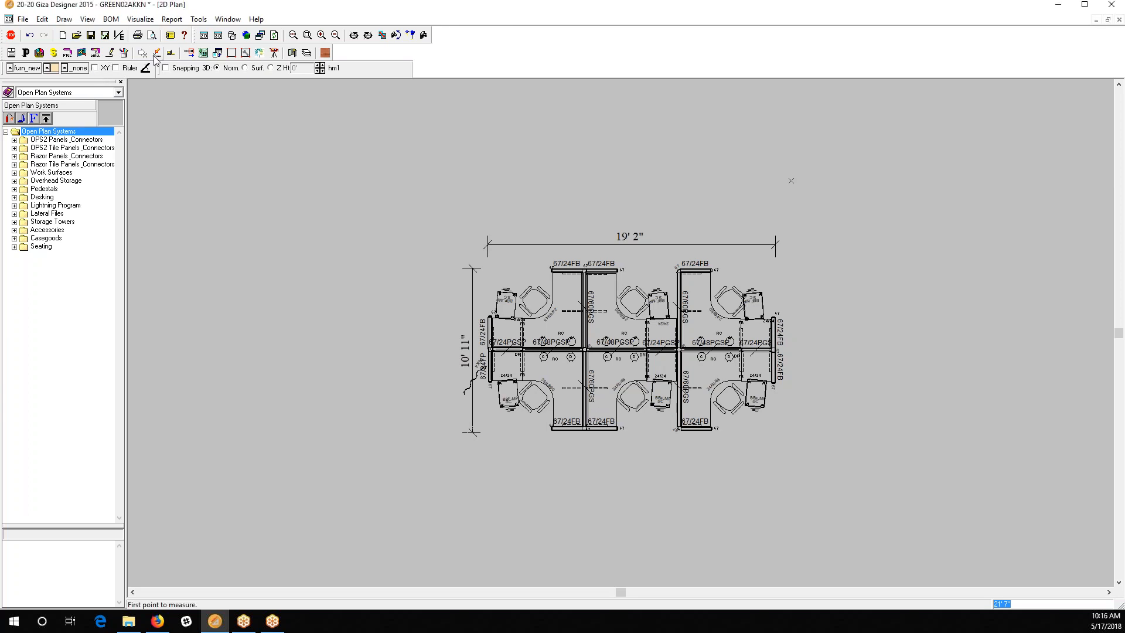
click(333, 179)
click(451, 205)
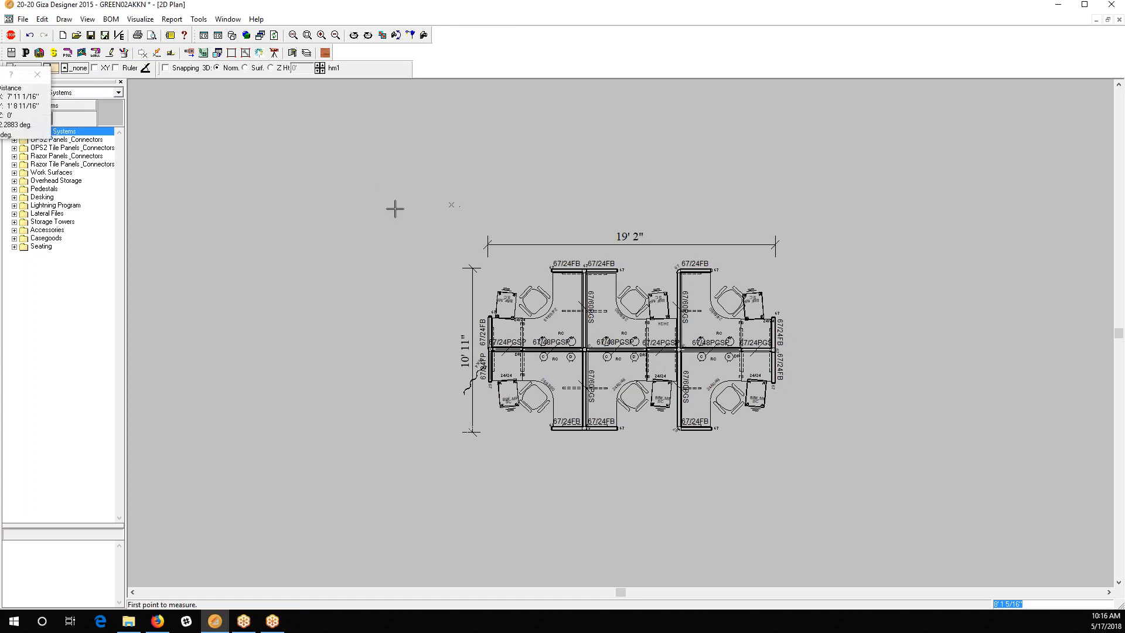
drag(9, 84, 117, 100)
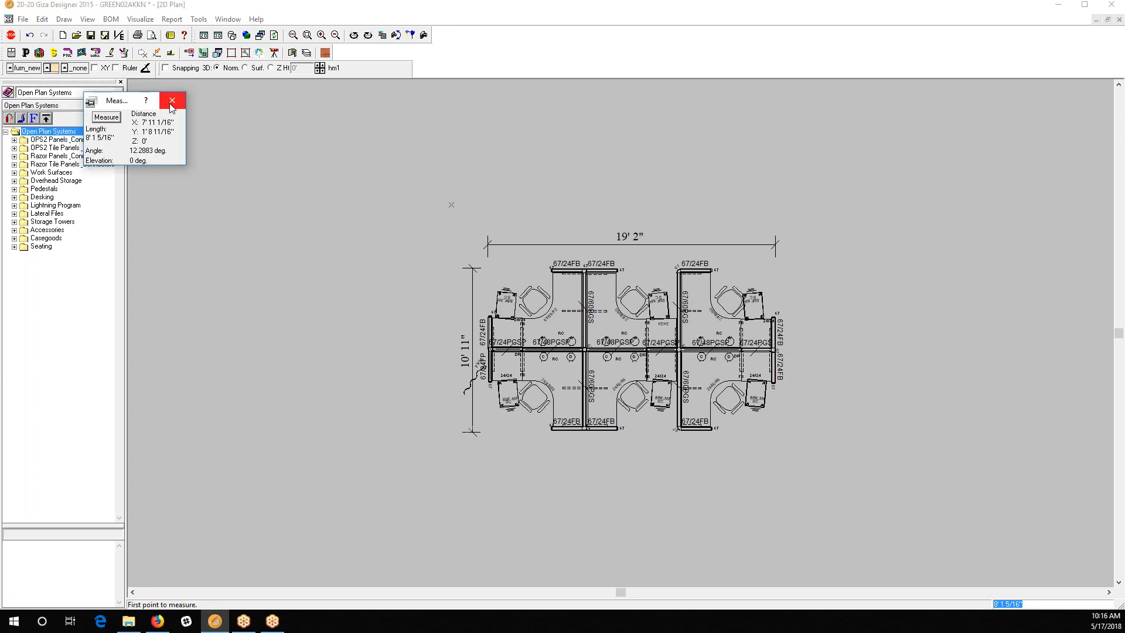
click(171, 106)
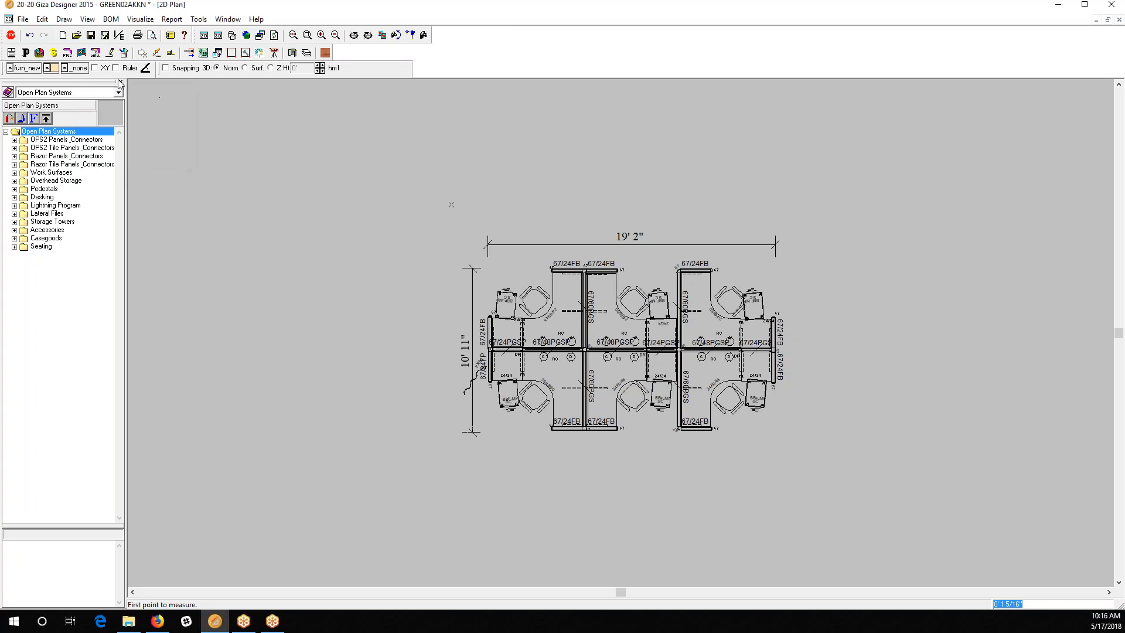
Step: Start a free-angle measurement with only the Ruler on, cancel it, and turn the XY option back on
click(350, 160)
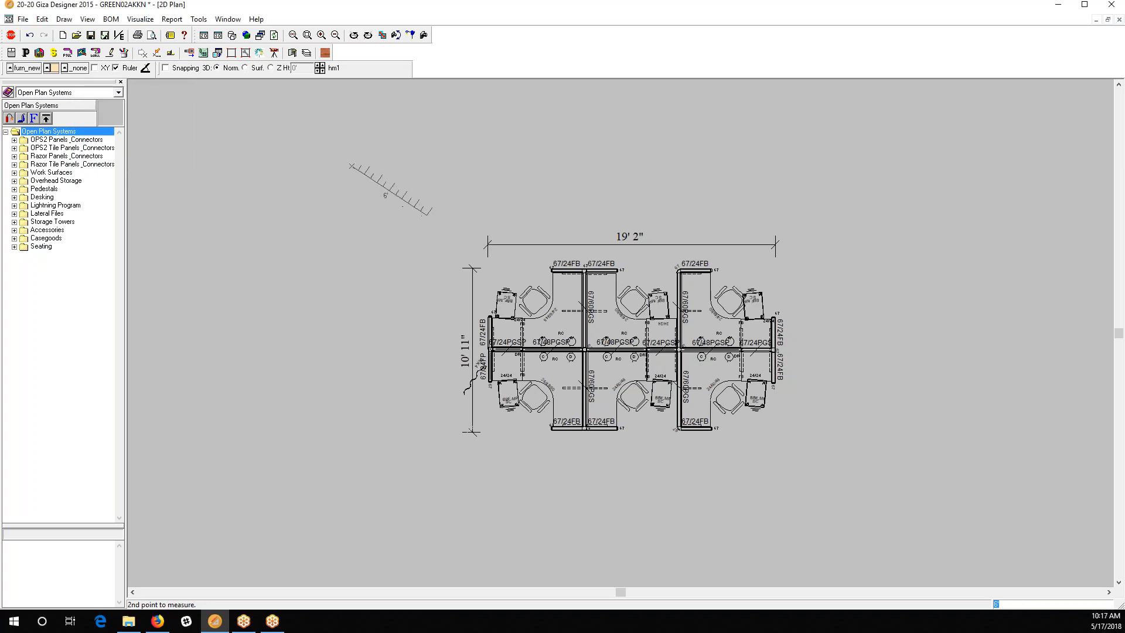
click(94, 68)
key(Escape)
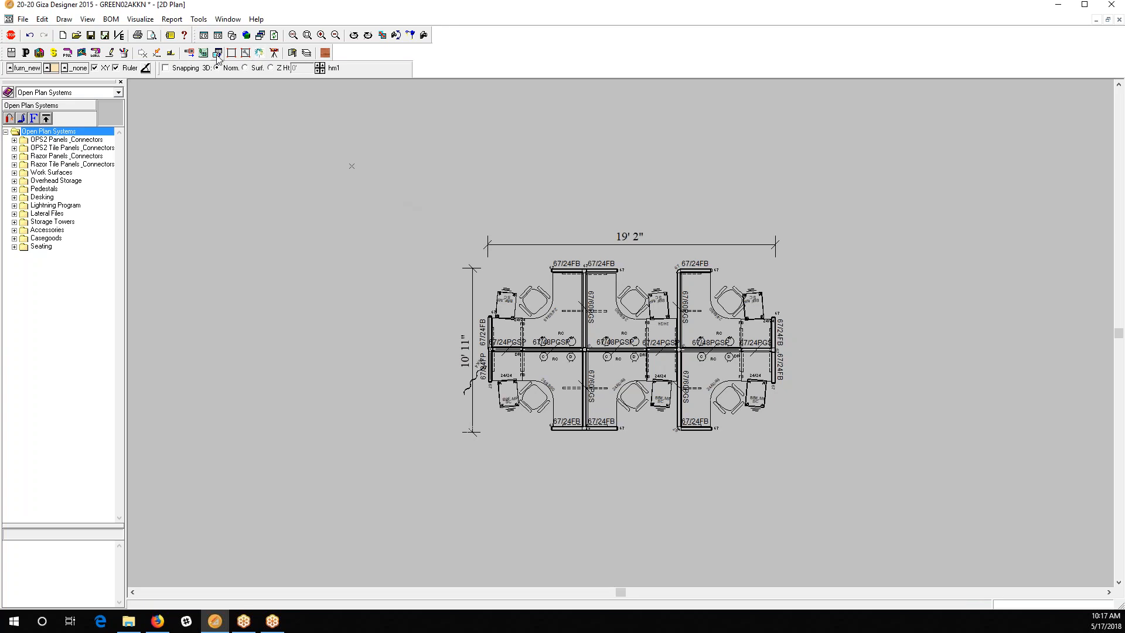
Step: Select the whole workstation layout, examine the Create Worksheet options, and leave without creating a worksheet
drag(450, 192, 652, 454)
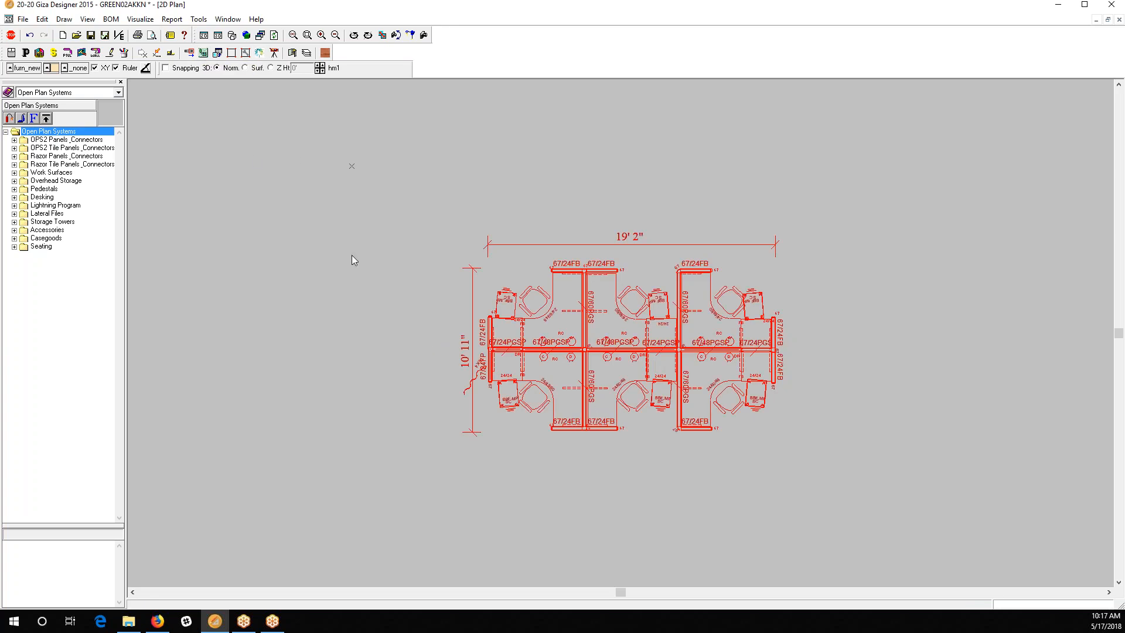
click(204, 53)
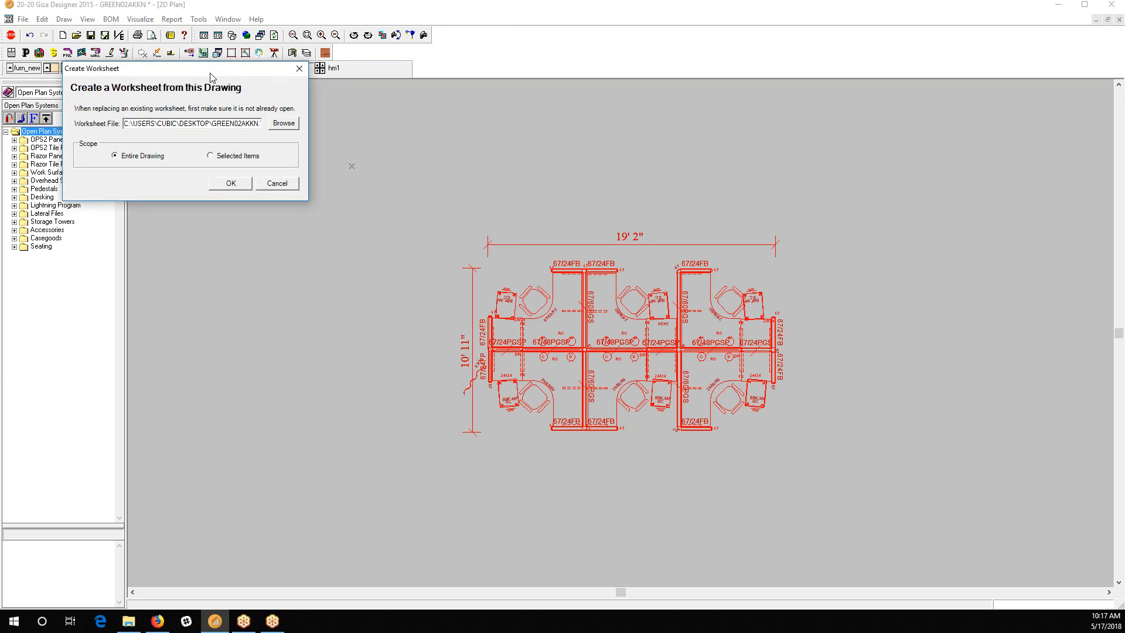
drag(211, 77, 244, 88)
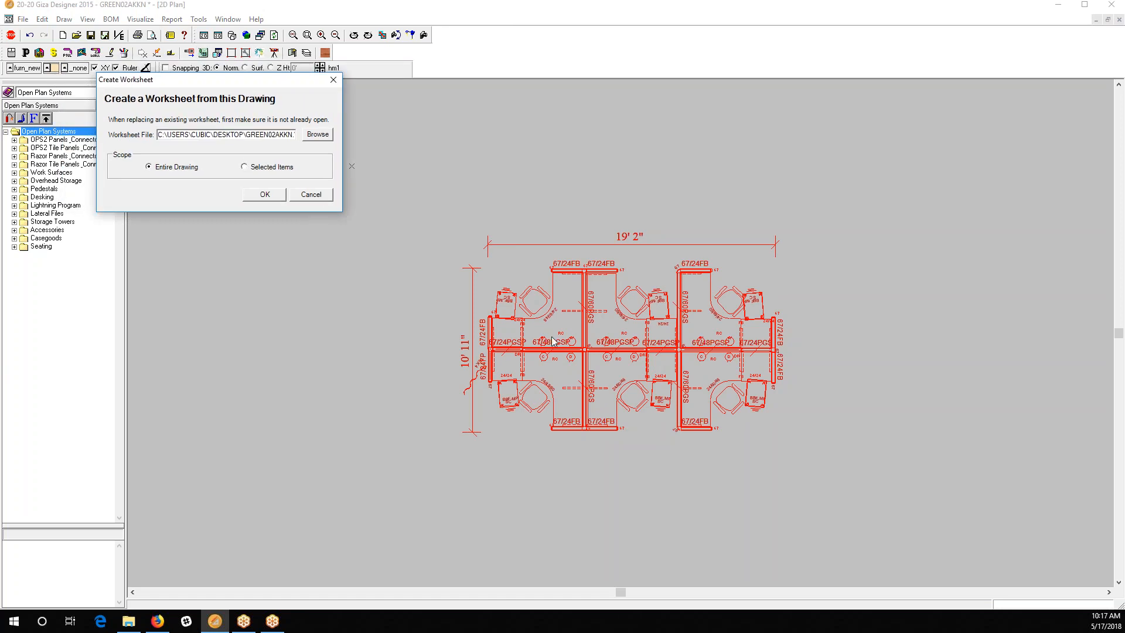
click(316, 196)
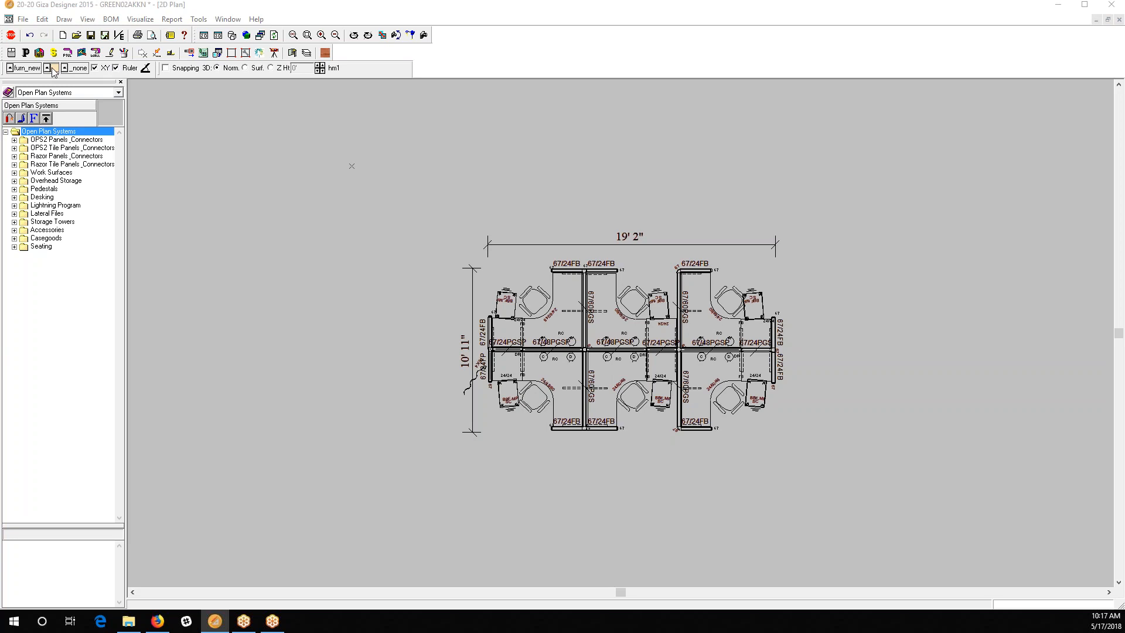
Step: Open the layer setup and compare the entries belonging to the dim and furn_new layers
click(16, 71)
drag(24, 128, 386, 127)
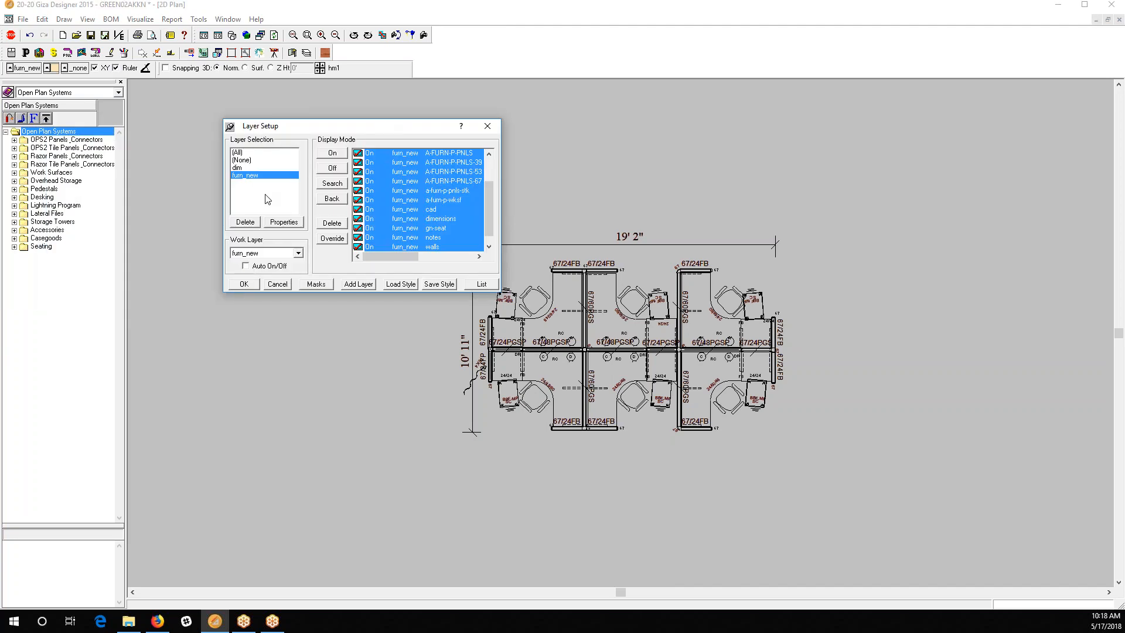
click(239, 168)
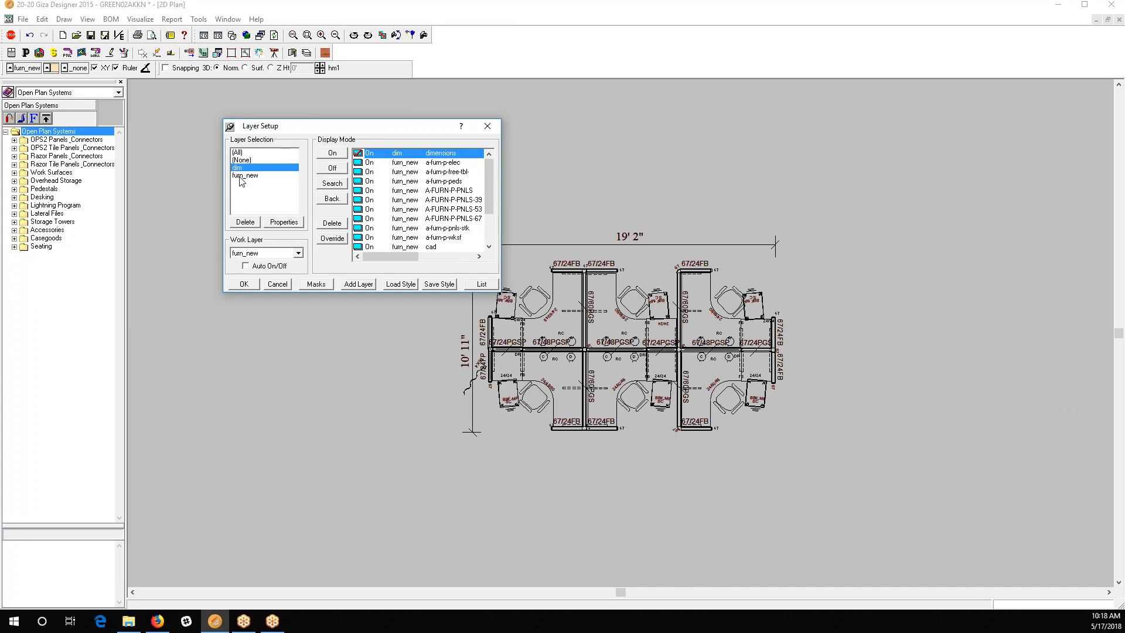
click(241, 175)
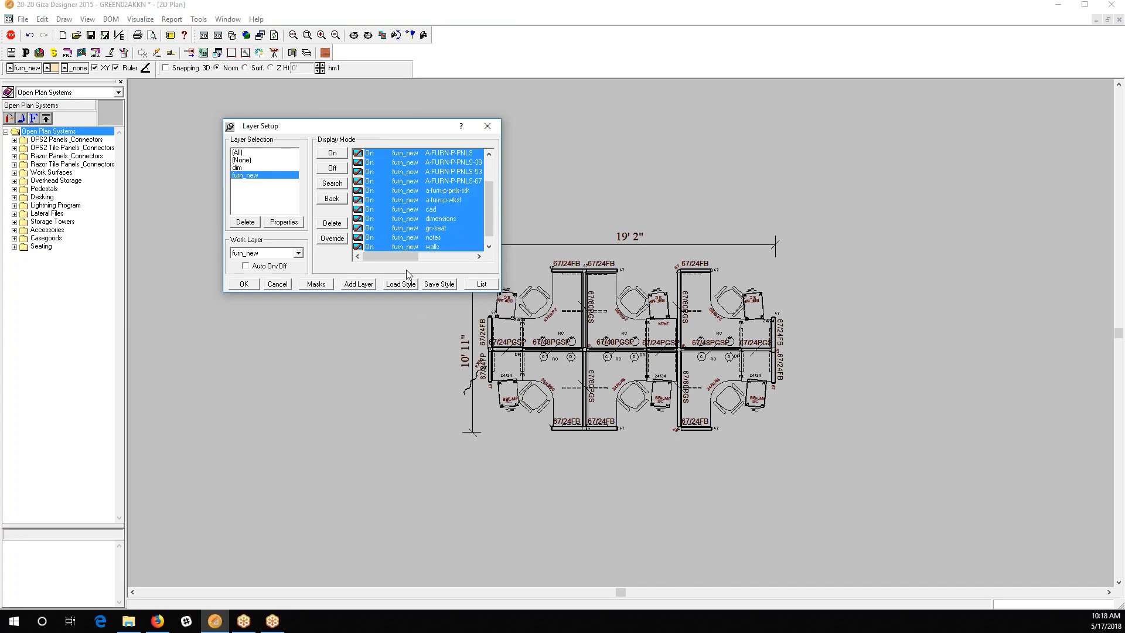
click(239, 168)
click(243, 176)
Step: Give the furn_new layer a custom color override of blue, color 10, and apply it to the drawing
click(279, 225)
drag(6, 80, 594, 87)
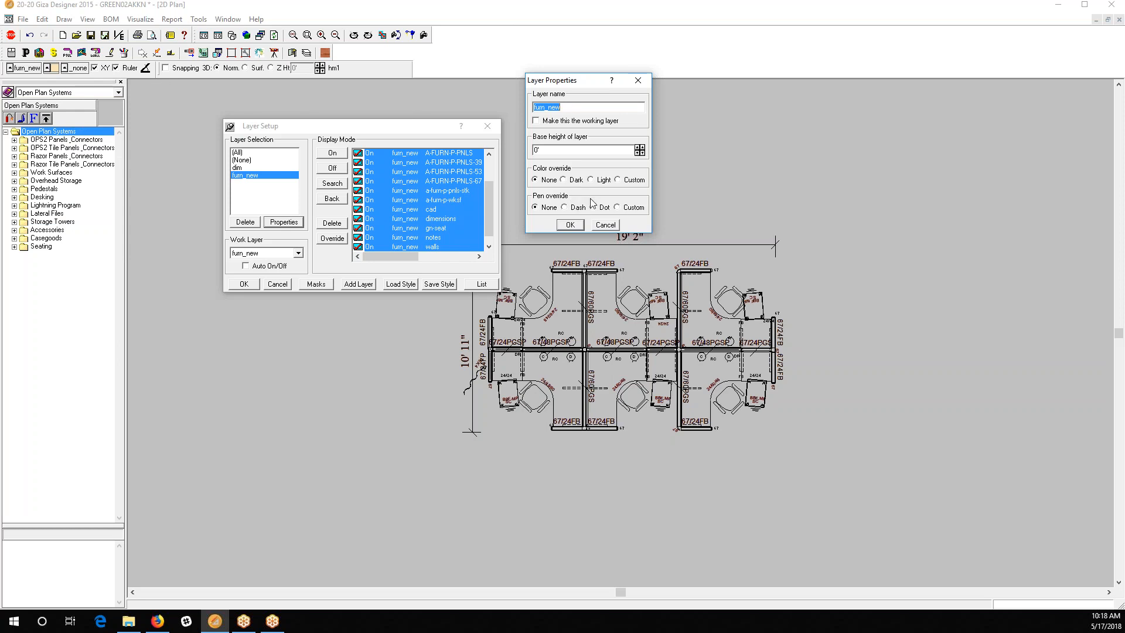
click(627, 183)
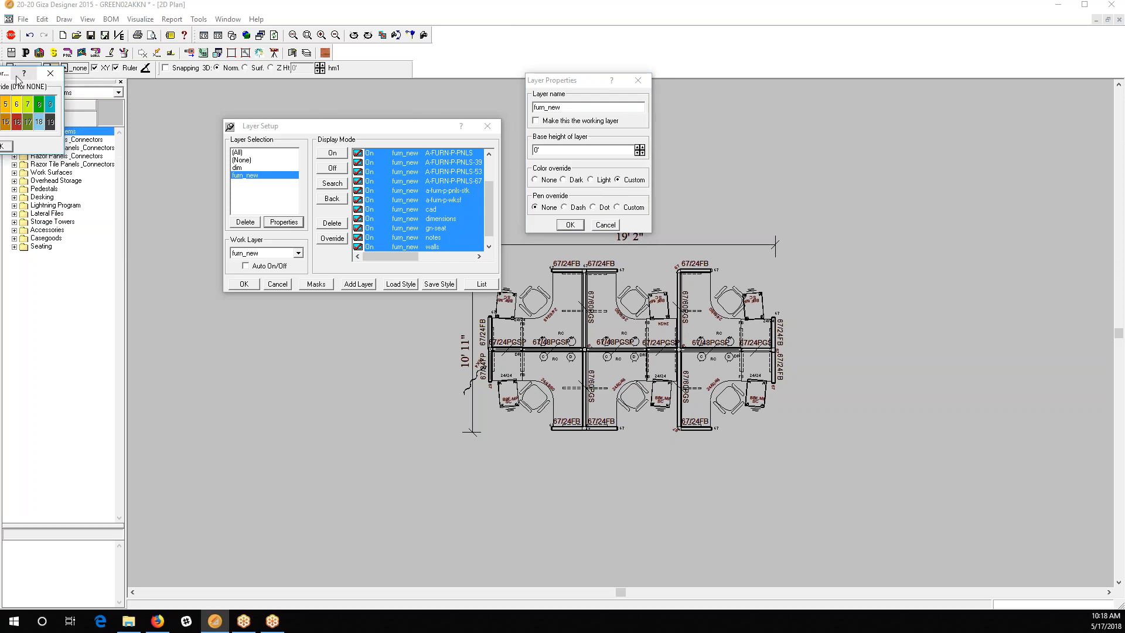
drag(17, 77, 376, 71)
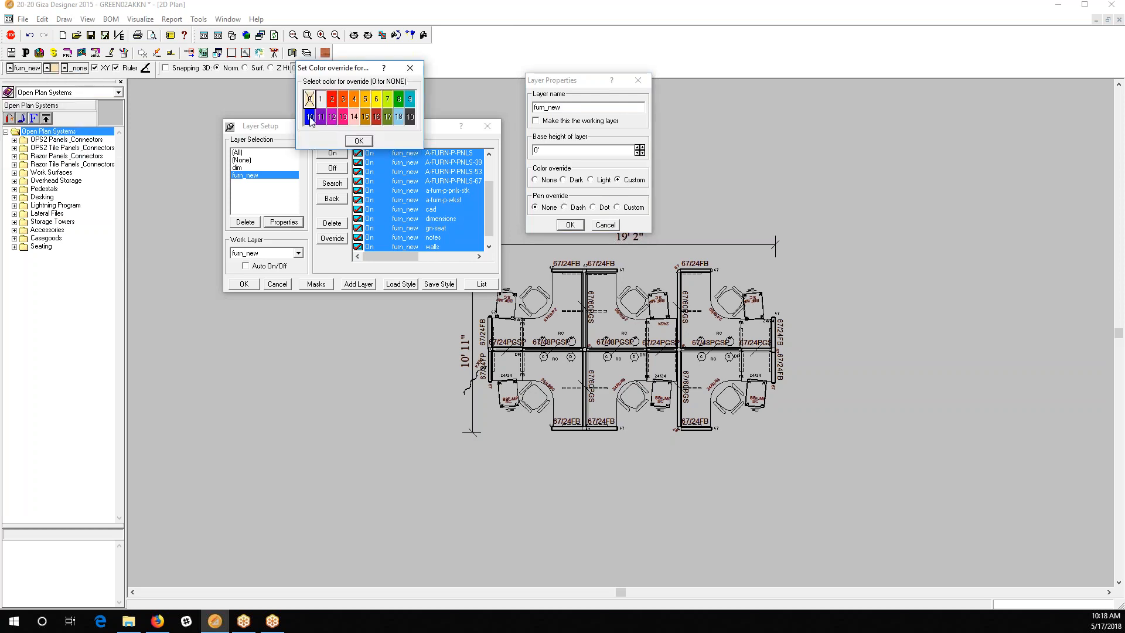
click(359, 141)
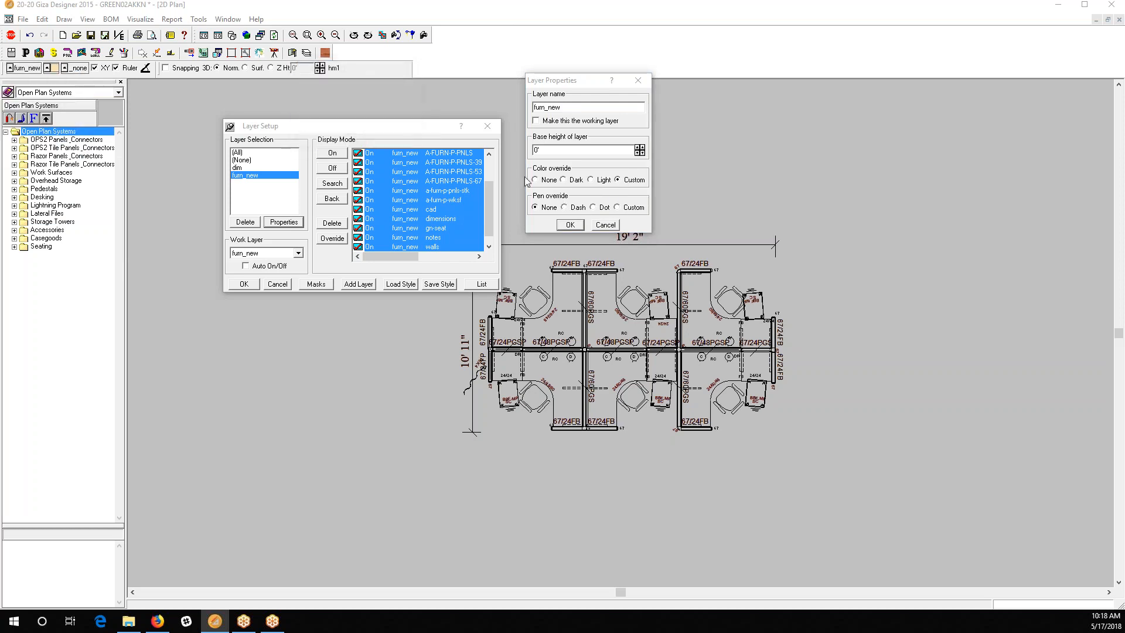
click(570, 225)
drag(364, 132, 375, 117)
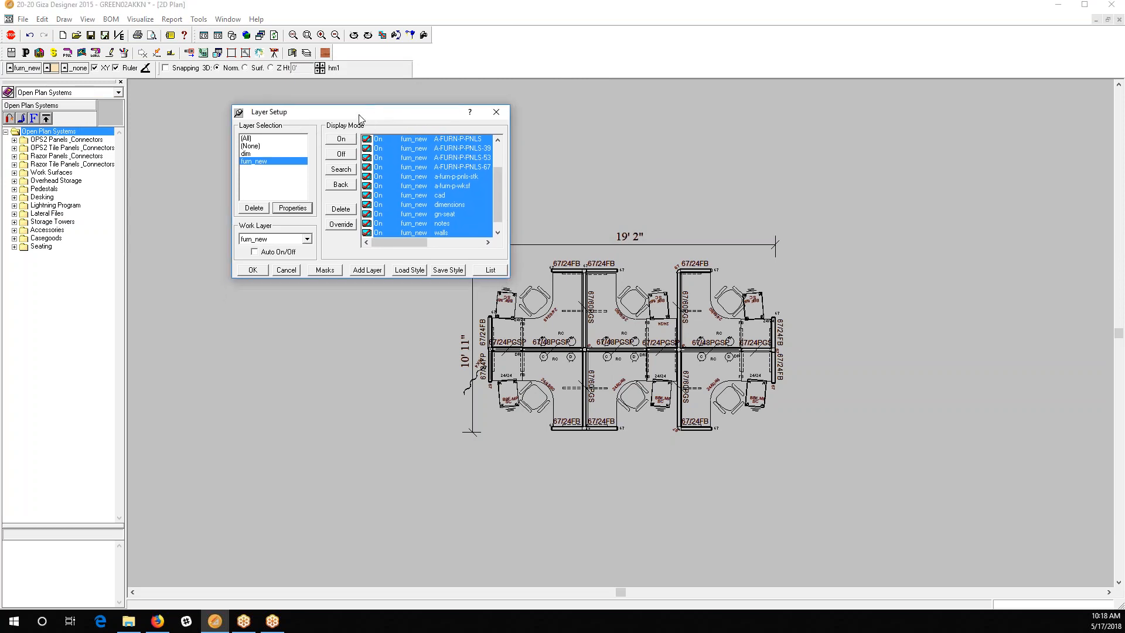
click(255, 269)
Step: Turn off the display of all furn_new layer entries, and switch them to the Back display mode
drag(281, 112, 157, 109)
drag(290, 113, 308, 110)
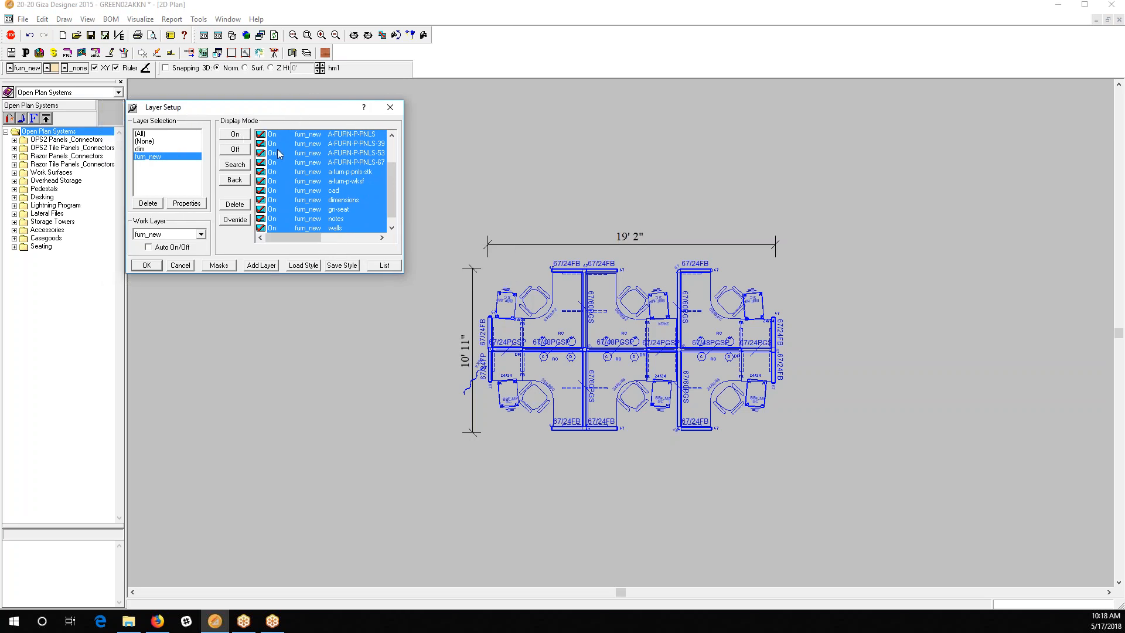
click(236, 150)
click(148, 266)
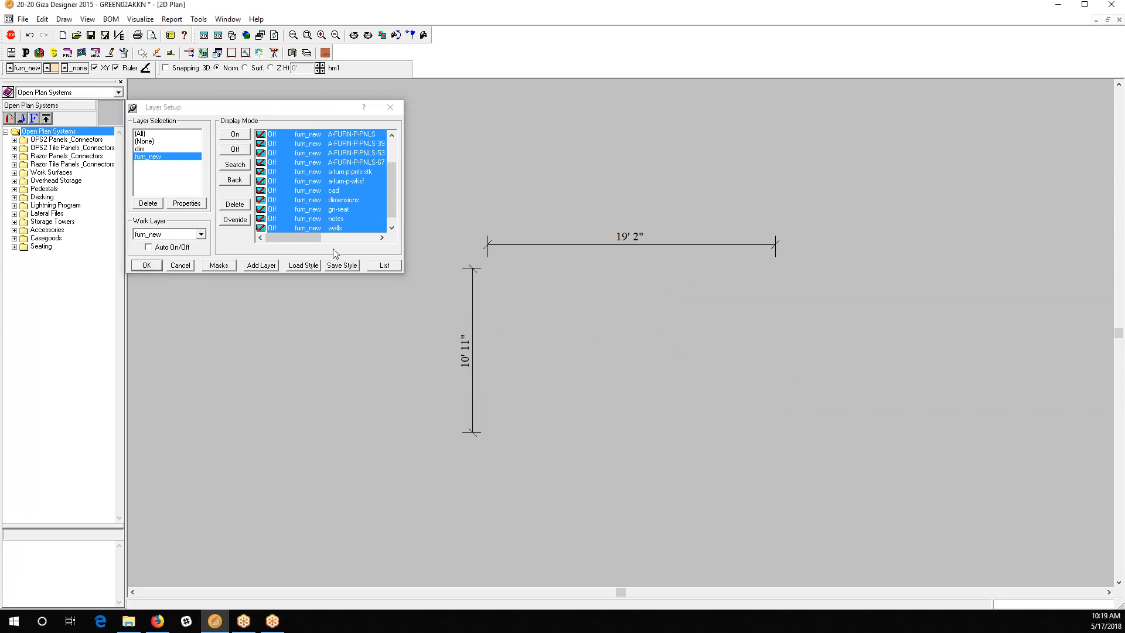
click(236, 180)
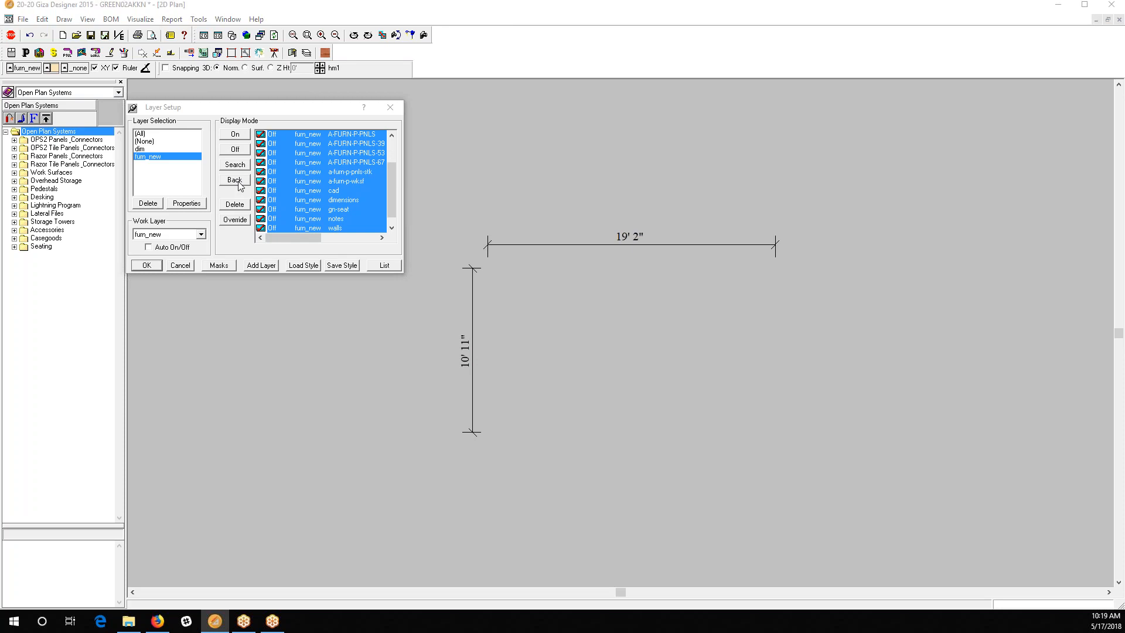
click(151, 265)
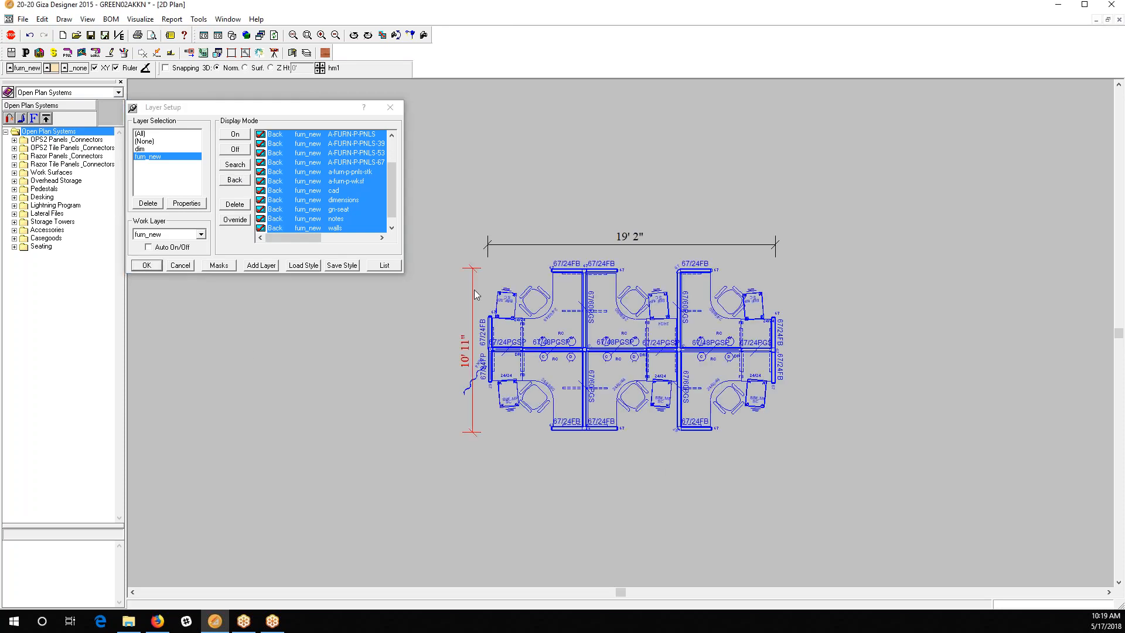
Step: Move the vertical overall dimension farther from the workstation layout, and undo the move
drag(472, 298, 417, 306)
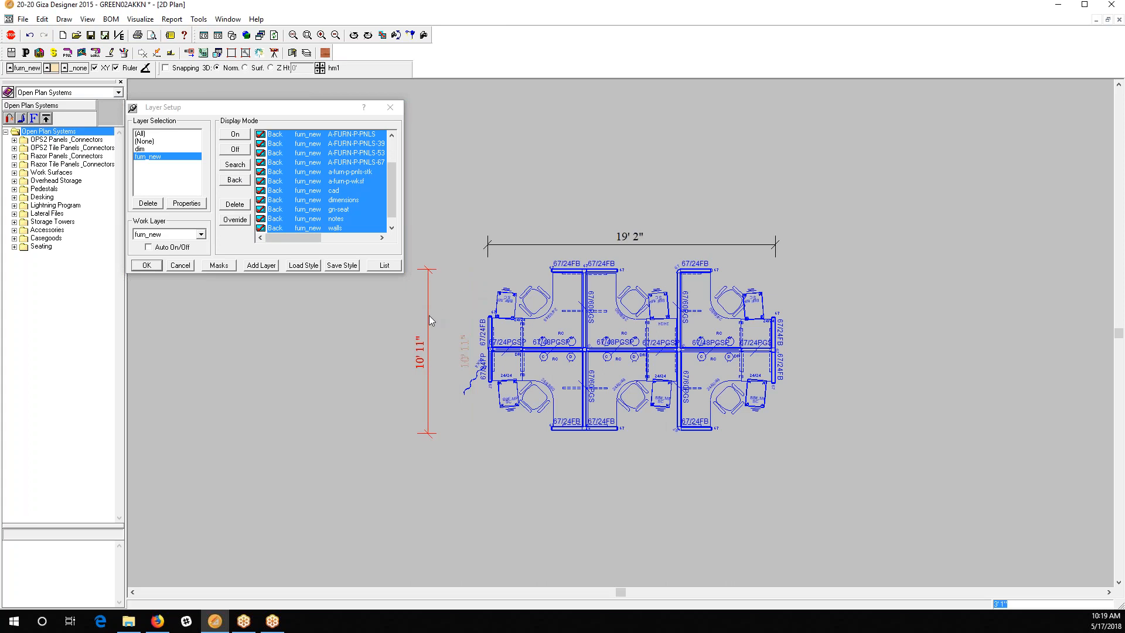
key(ctrl+z)
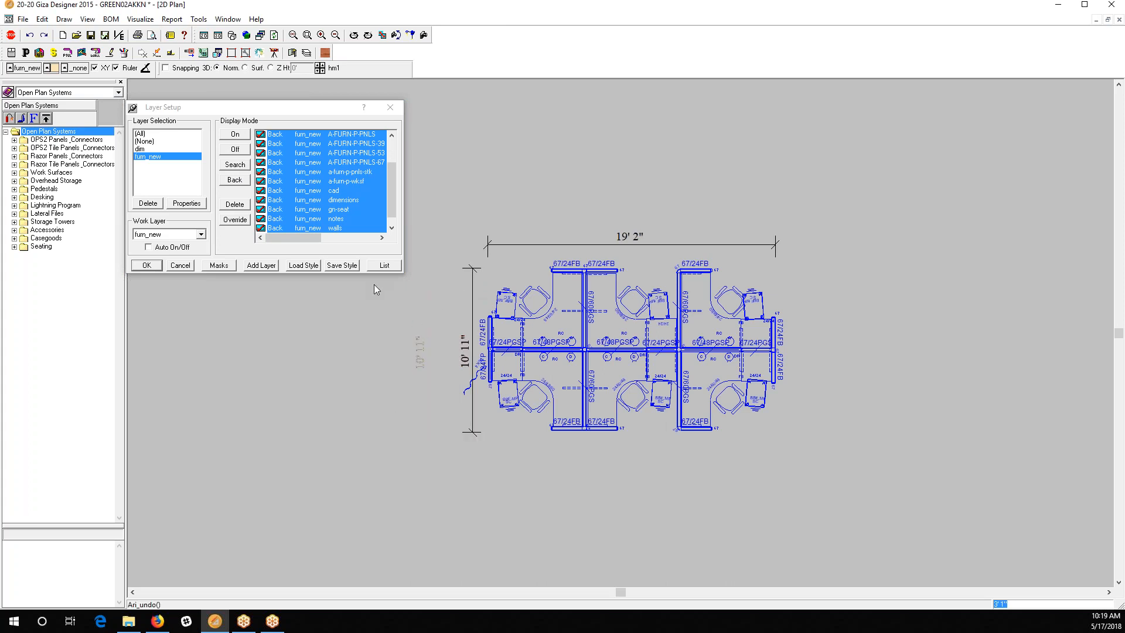
Step: Switch all furn_new layer entries to the On display mode, and compare the entries of the dim and furn_new layers
click(232, 136)
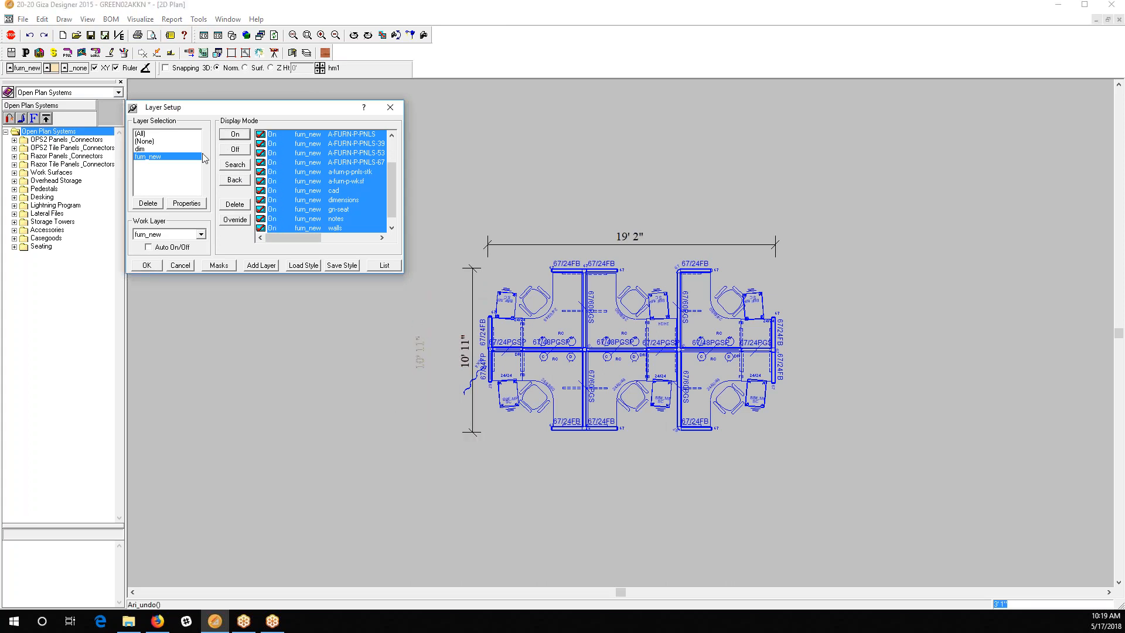
click(176, 155)
click(151, 150)
click(151, 156)
click(144, 149)
click(149, 157)
click(151, 149)
click(156, 156)
Step: Remove the custom color override from the furn_new layer
click(179, 203)
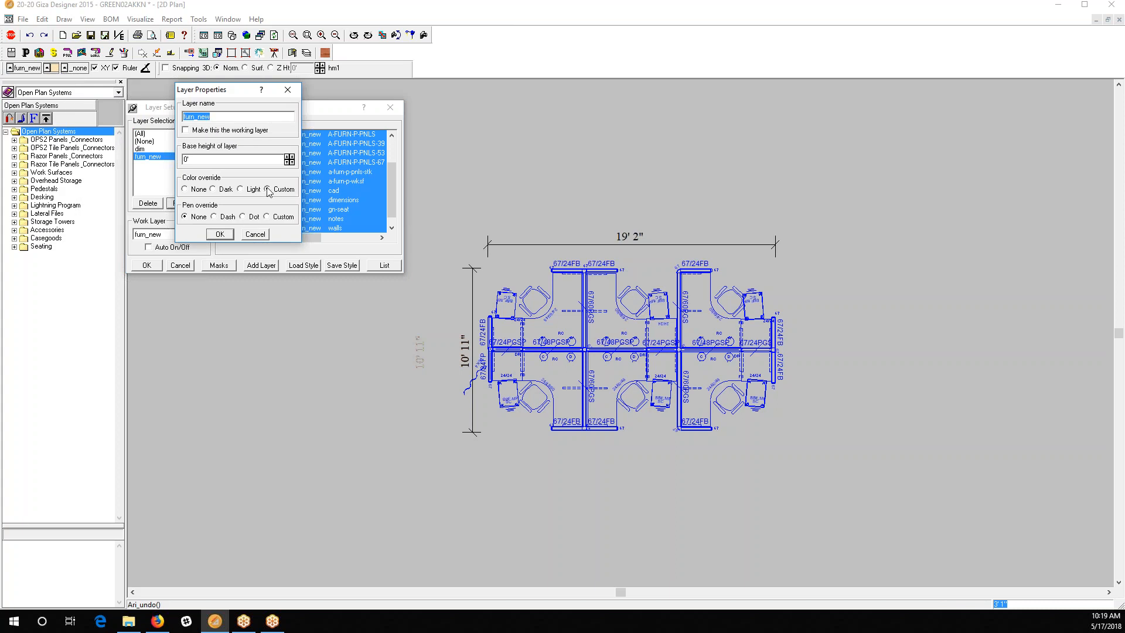
click(269, 189)
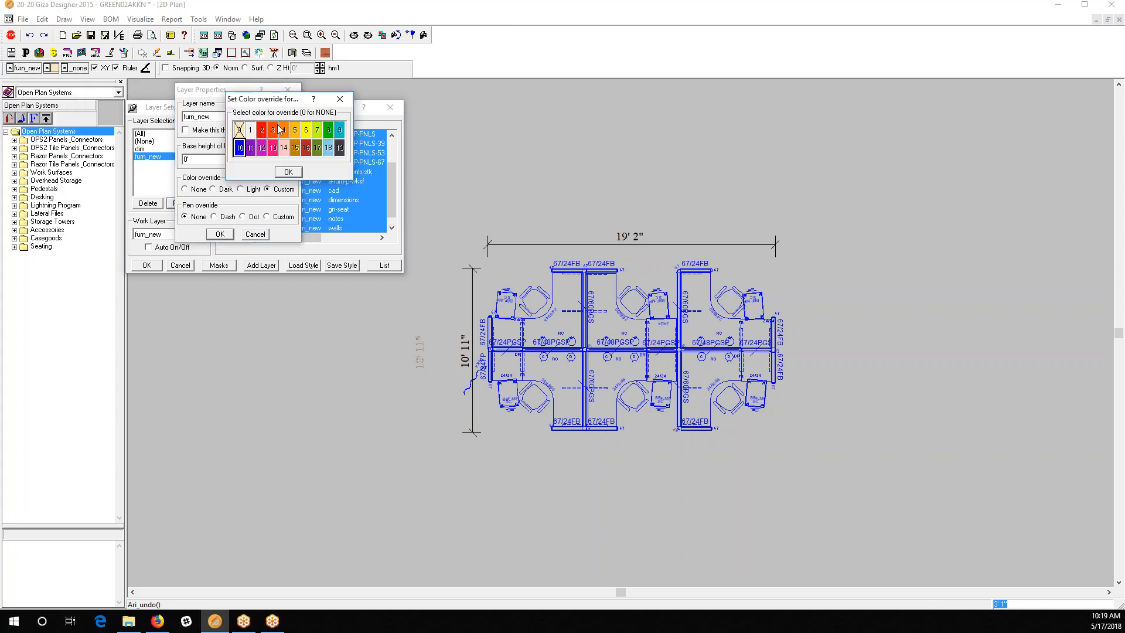
click(289, 172)
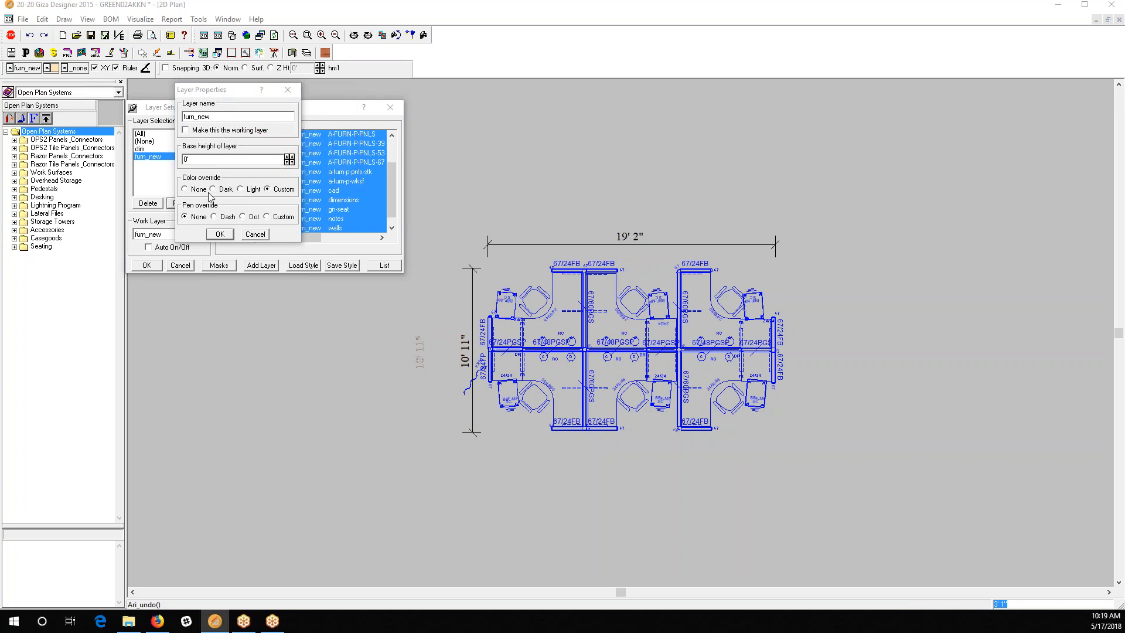
click(220, 234)
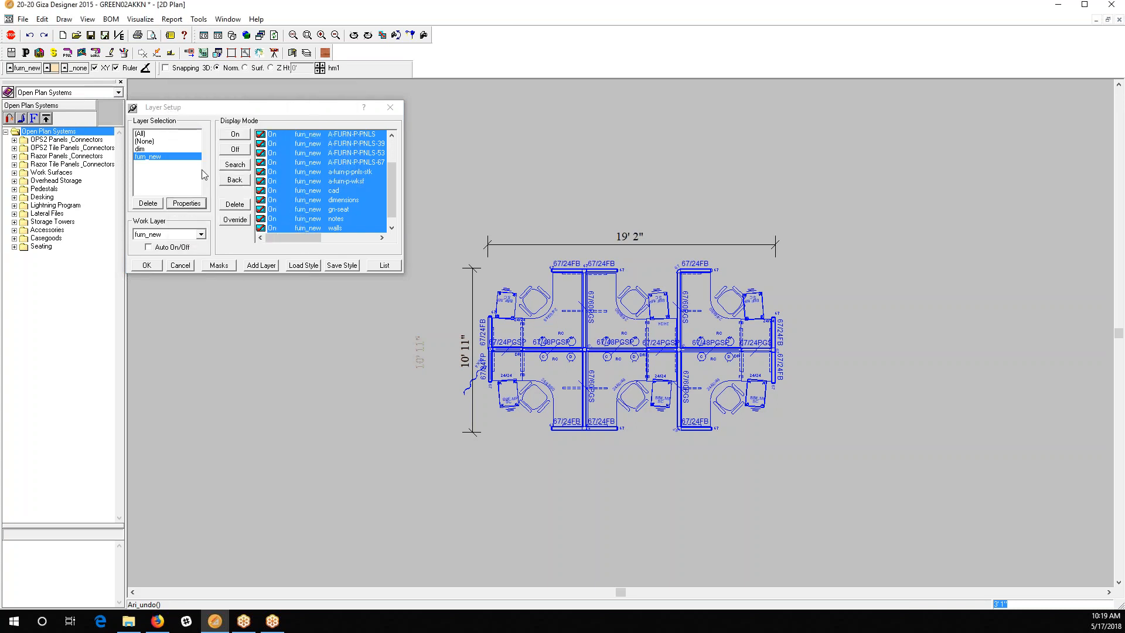
Step: Make dim the work layer and apply the layer setup to the drawing
click(190, 235)
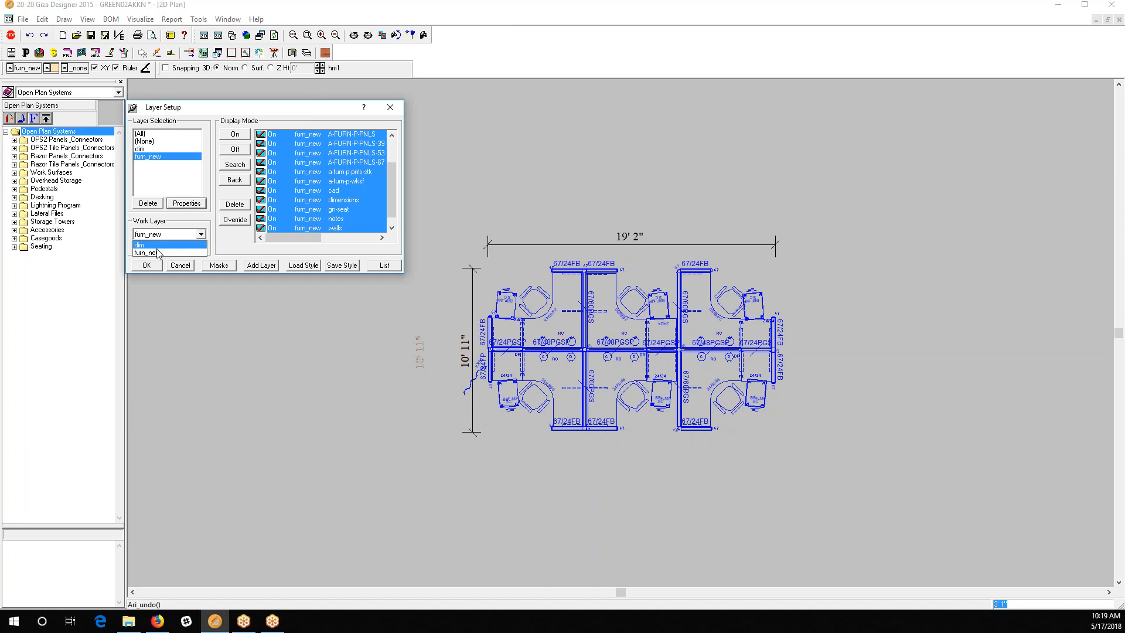
click(148, 246)
click(186, 234)
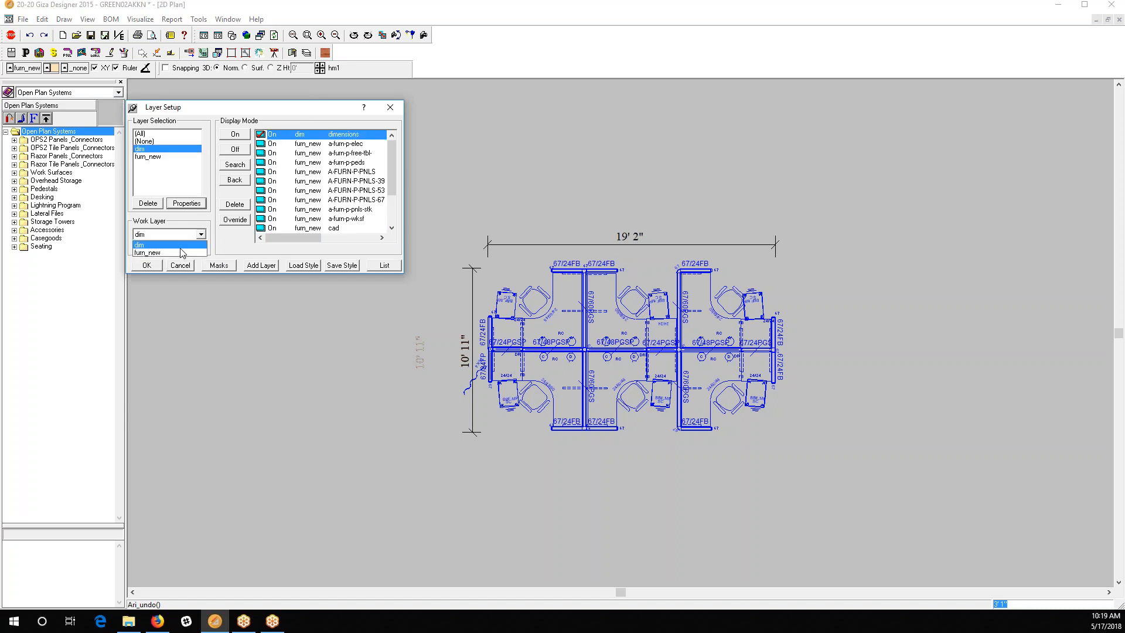
click(181, 252)
click(197, 234)
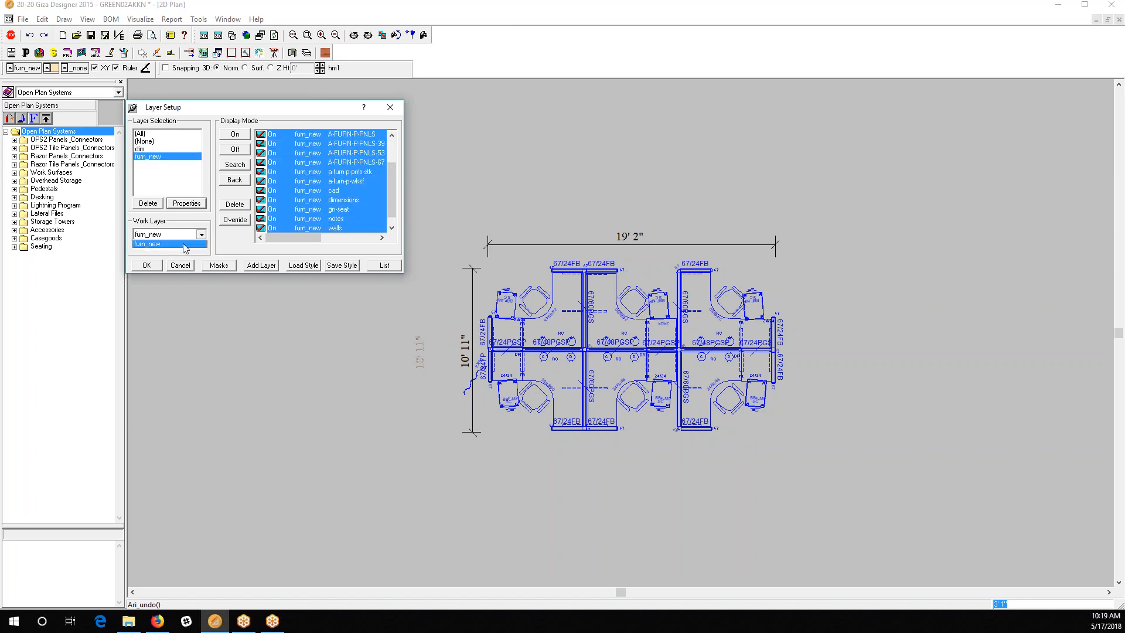
click(175, 246)
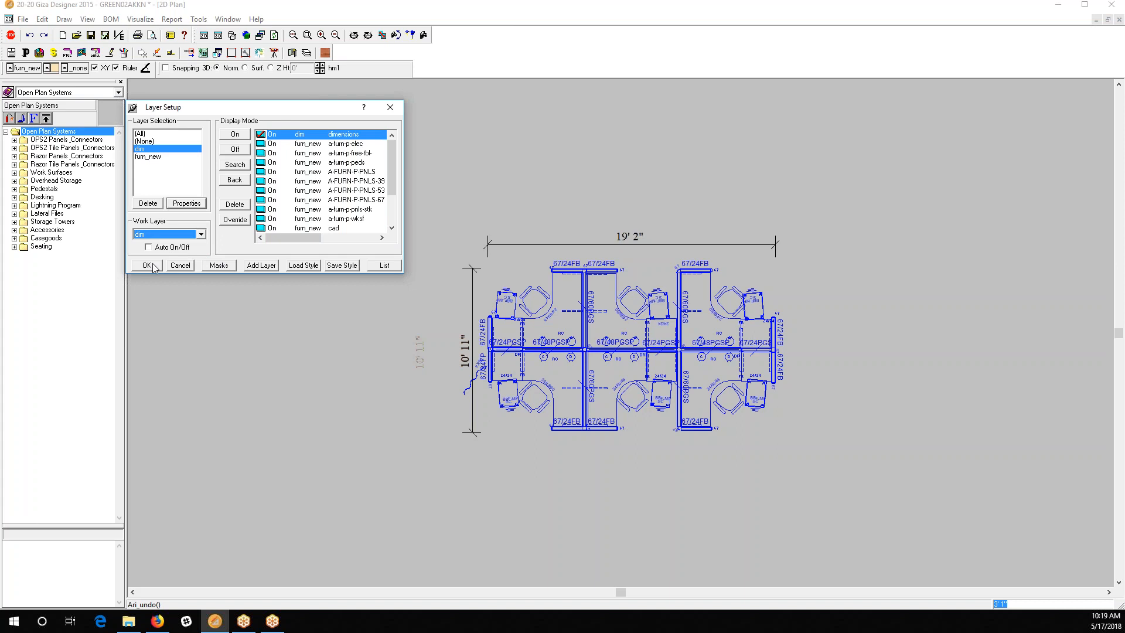
click(152, 263)
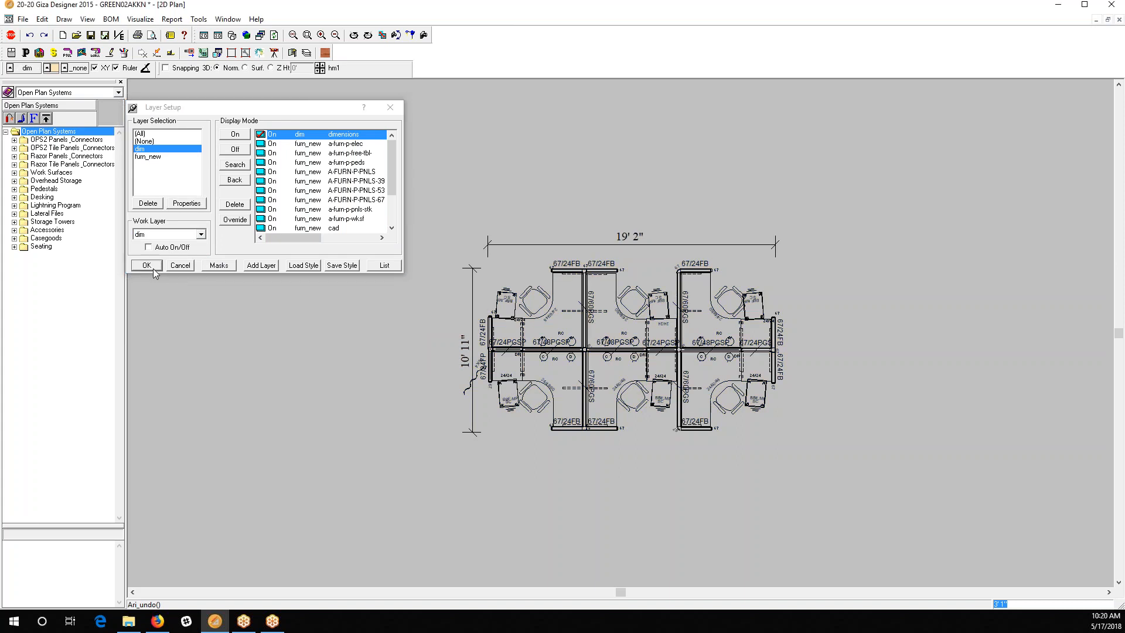
Step: Examine the Layer Setup options, including Add Layer, and leave the dialog without changes
drag(266, 108, 179, 165)
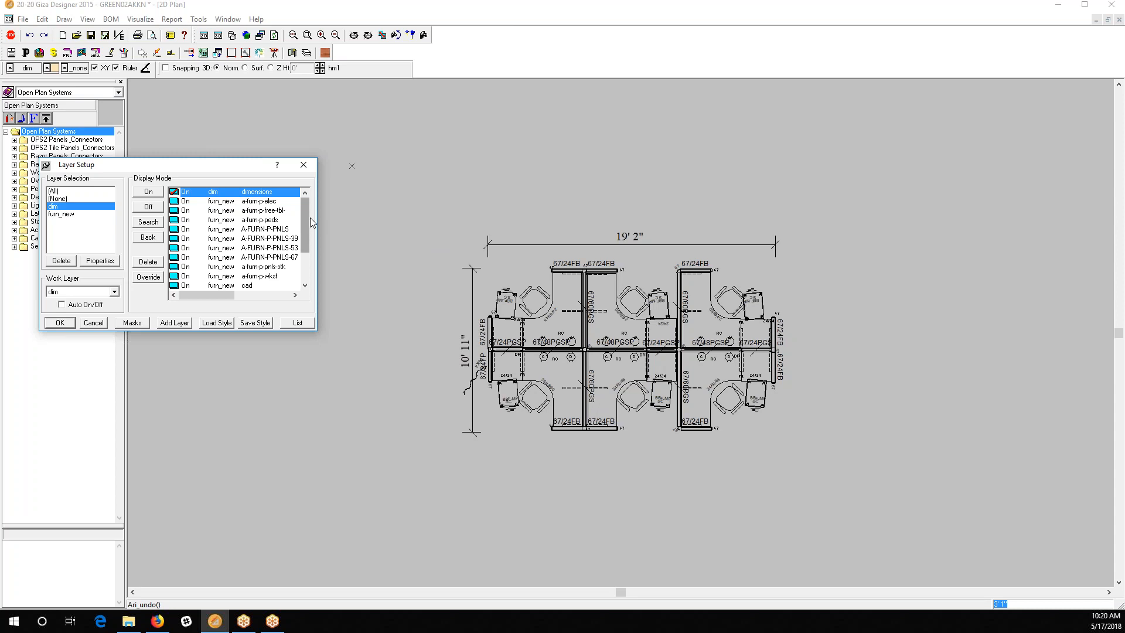
drag(225, 169, 335, 151)
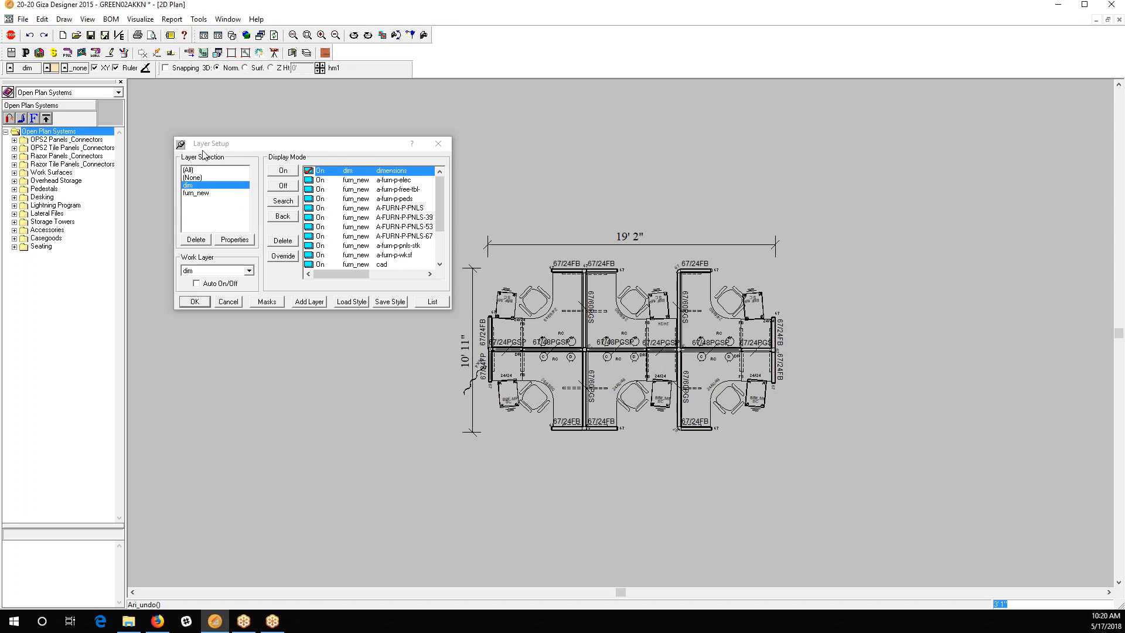
click(196, 301)
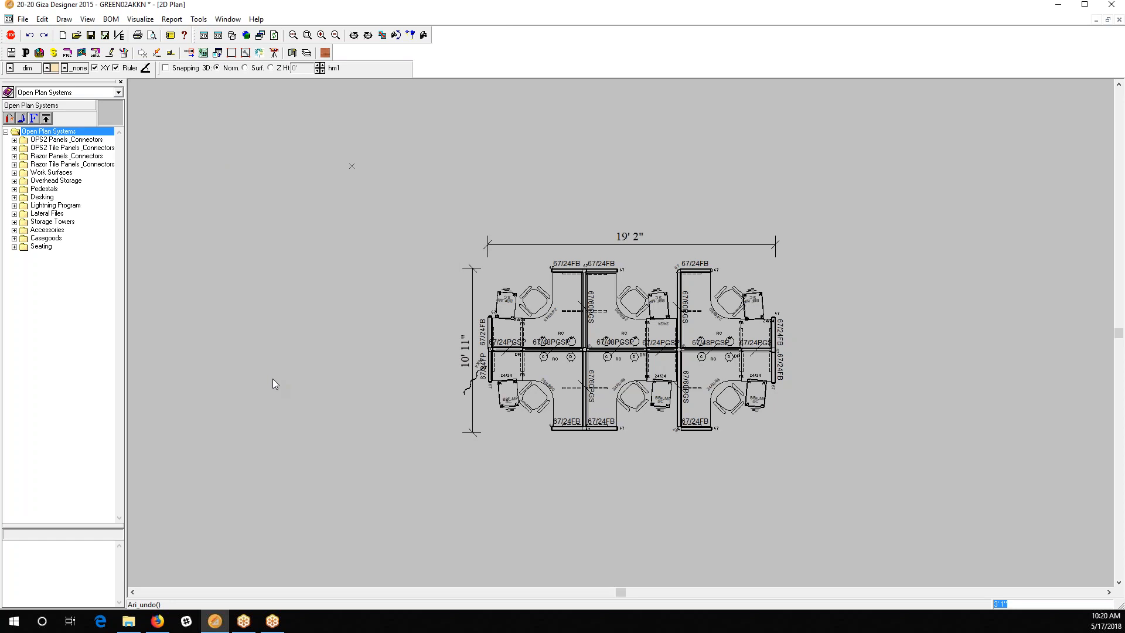
click(21, 69)
drag(48, 138, 390, 141)
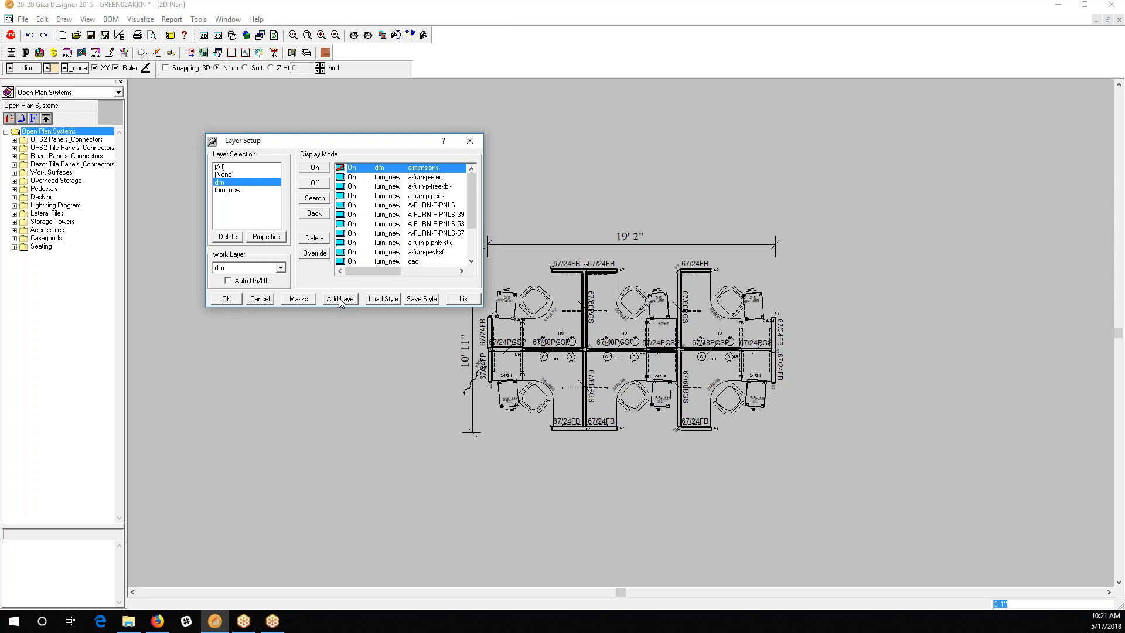
click(258, 298)
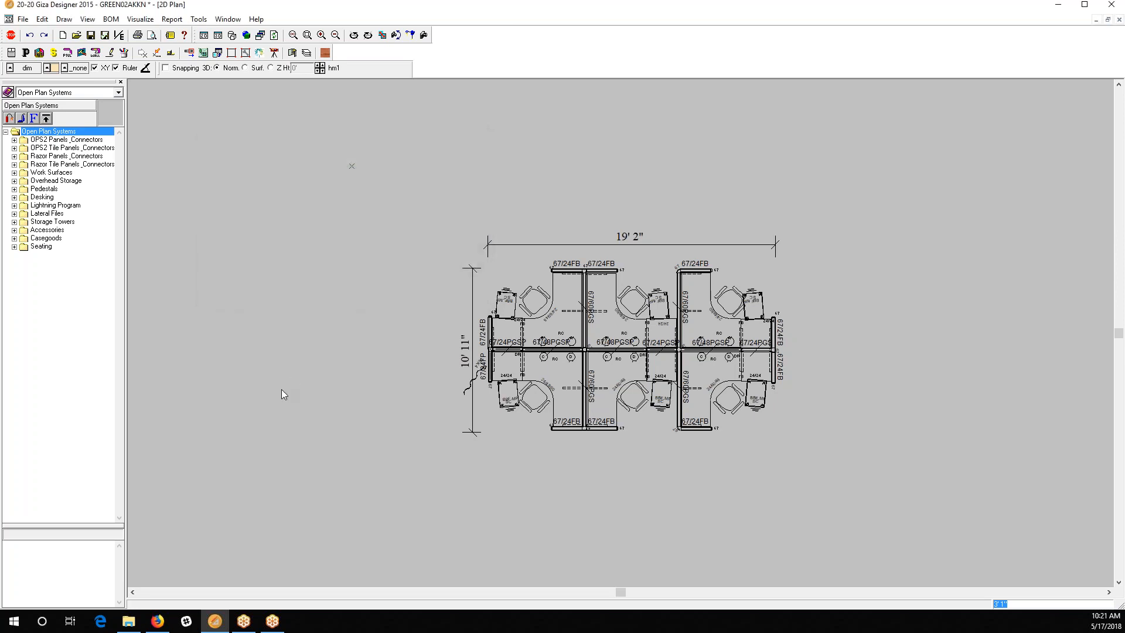
Step: Look at the working color palette and leave it without picking a color
click(52, 68)
click(21, 75)
click(22, 100)
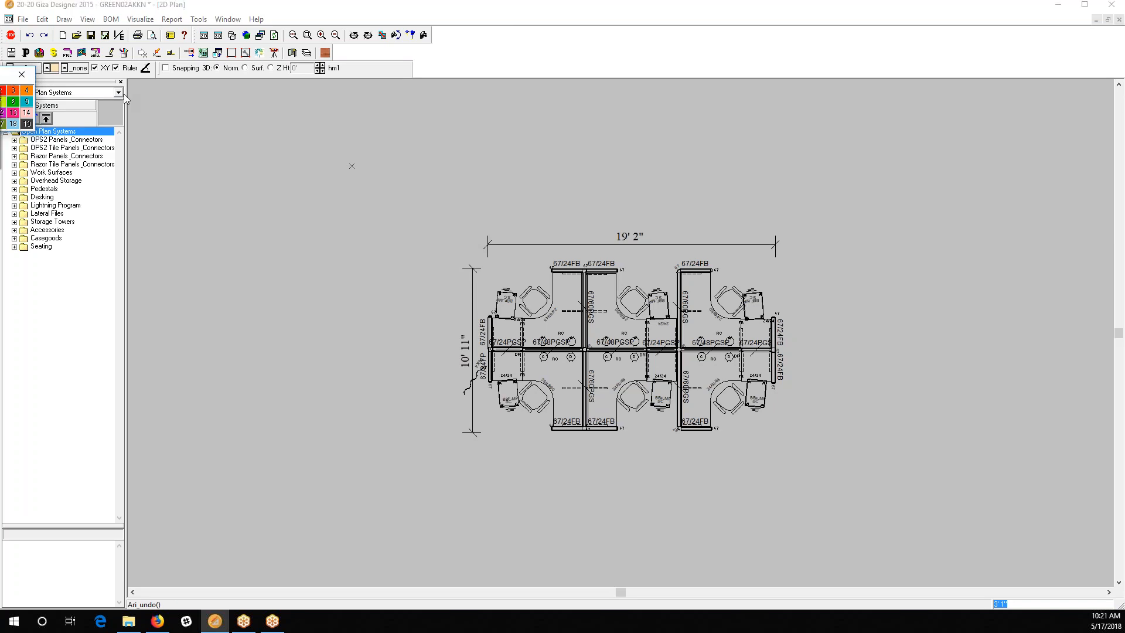
click(22, 74)
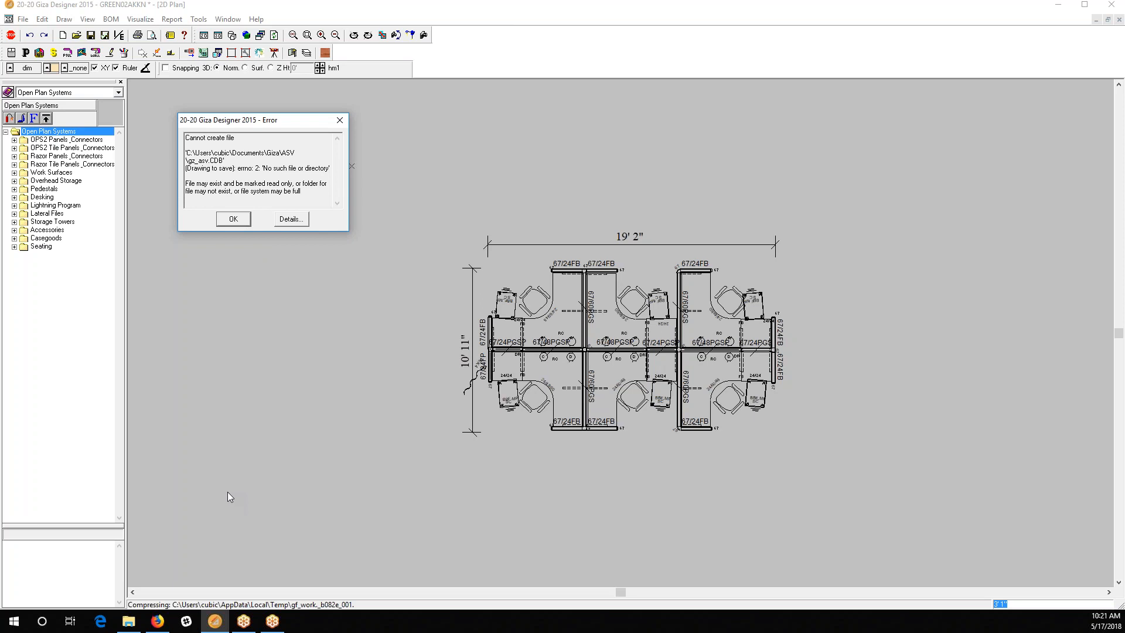
Step: Dismiss the file creation error, and close the layer setup without changes
click(248, 219)
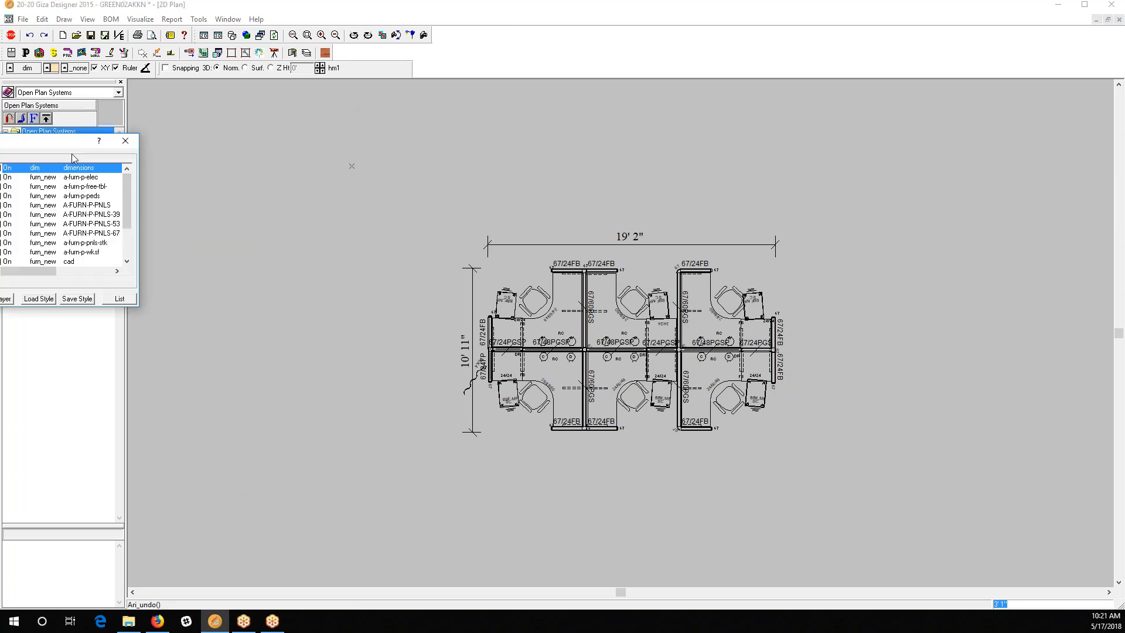
drag(64, 145, 244, 147)
click(294, 148)
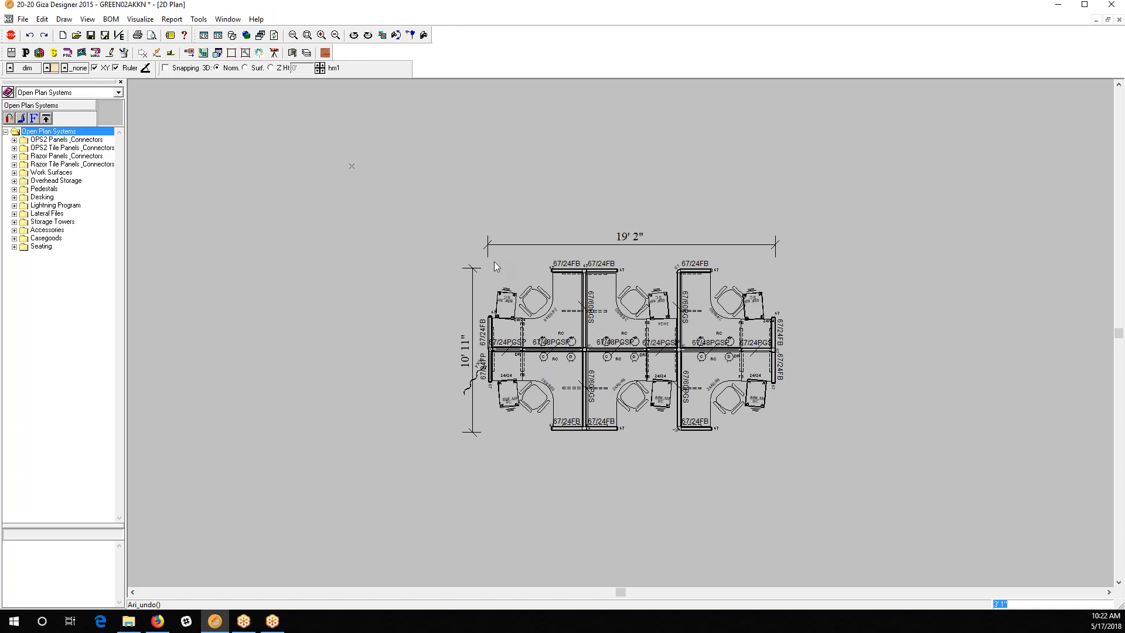
Step: Change the part number of the upper-left F6724 fabric panel to F6724P, and undo the change
right_click(564, 273)
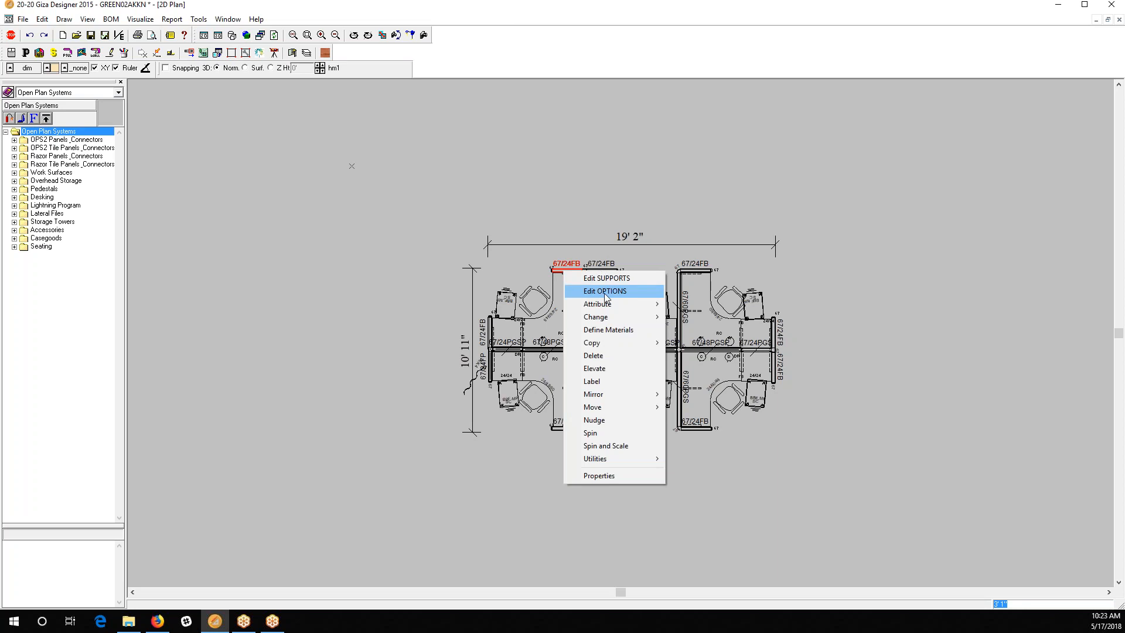
mouse_move(608, 307)
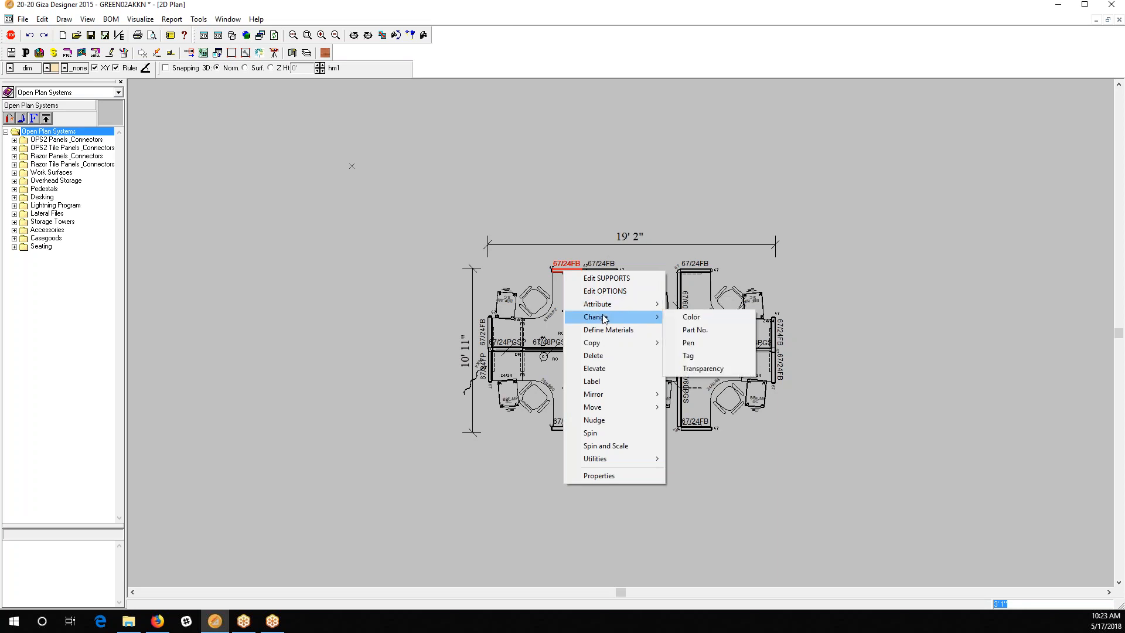
click(680, 330)
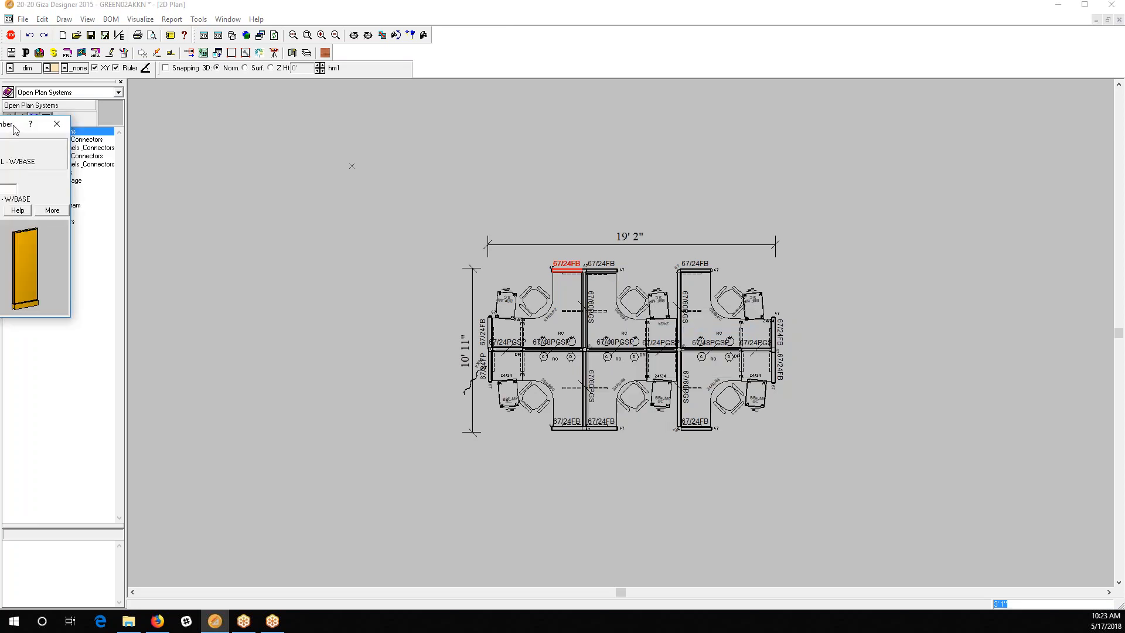
drag(14, 126, 428, 134)
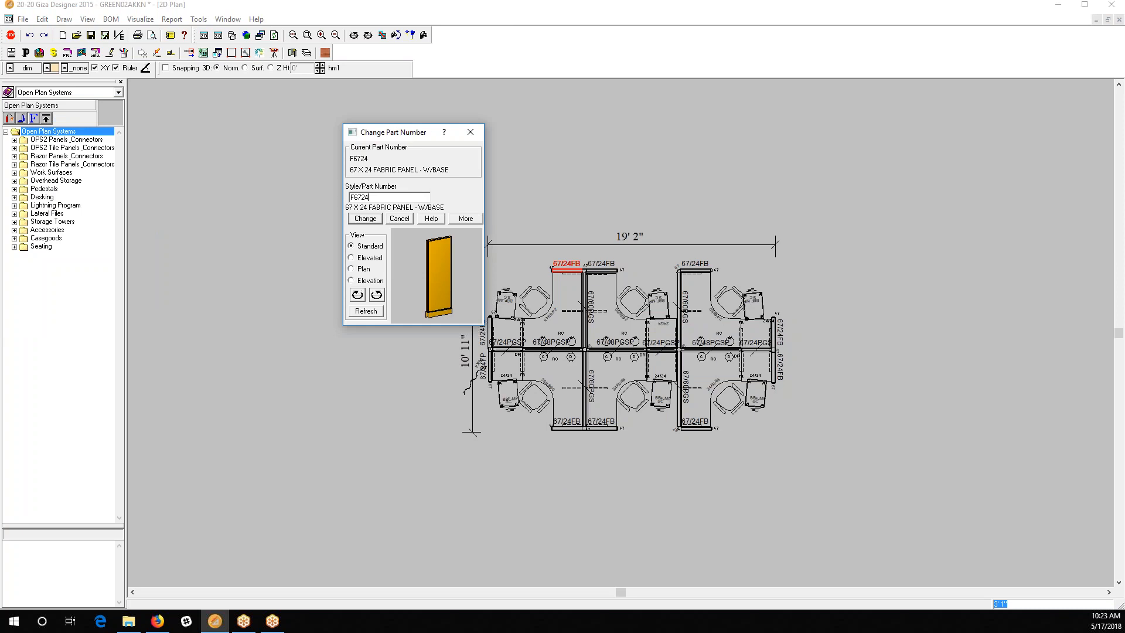
text(p)
click(400, 220)
click(368, 221)
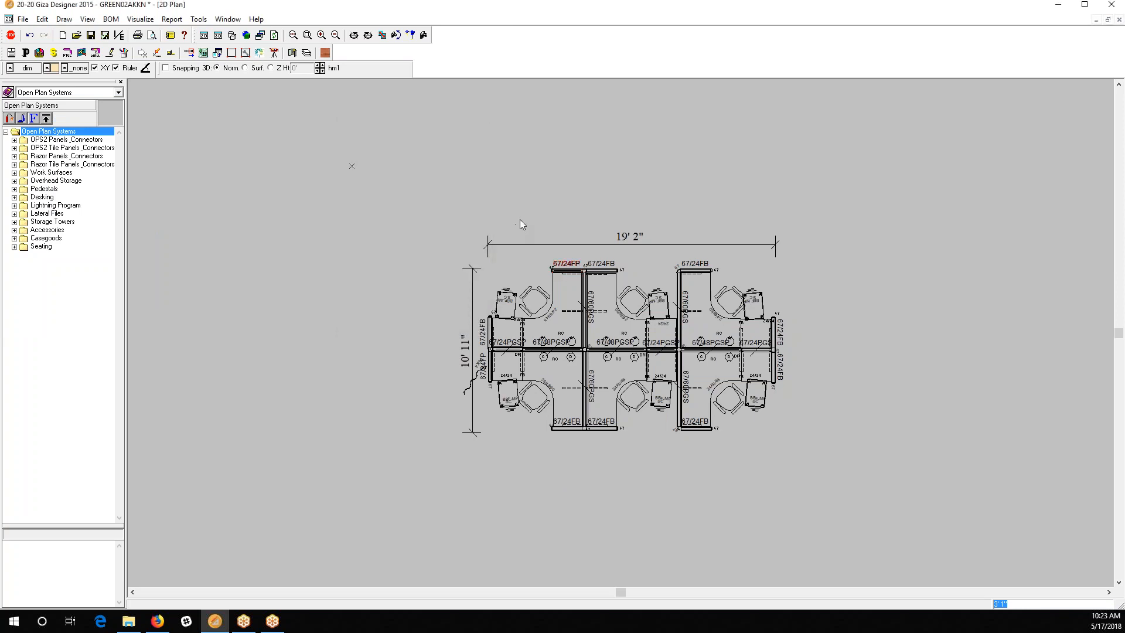
key(ctrl+z)
Step: Examine the transparency options, such as Full - invisible and None - opaque, for the upper-left 67/24 panel, and cancel
right_click(579, 264)
mouse_move(628, 311)
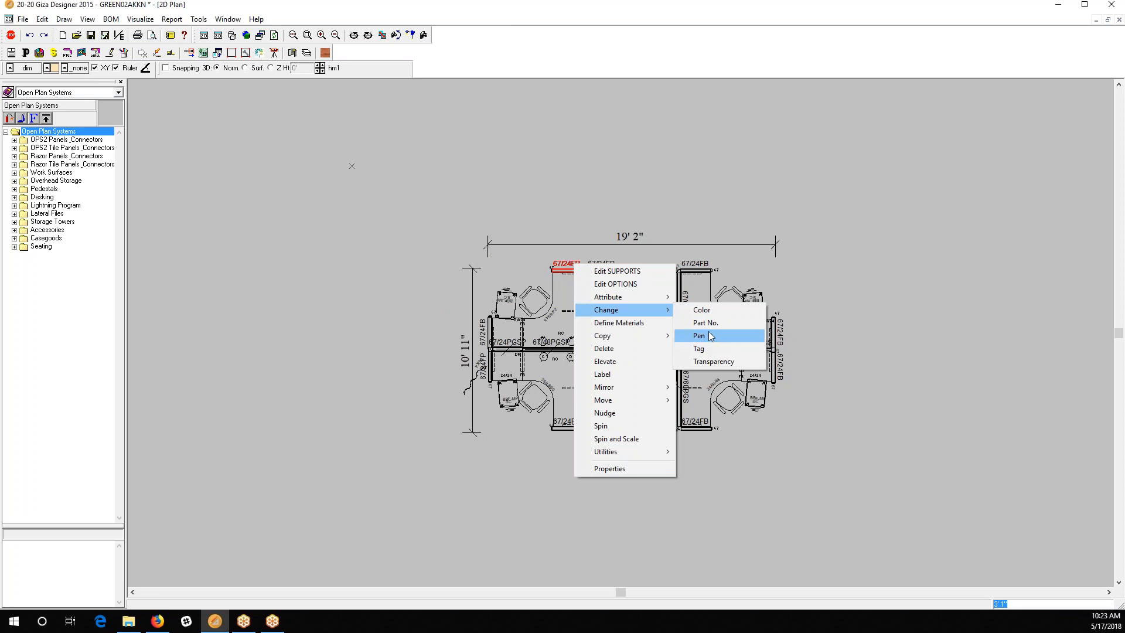
click(712, 363)
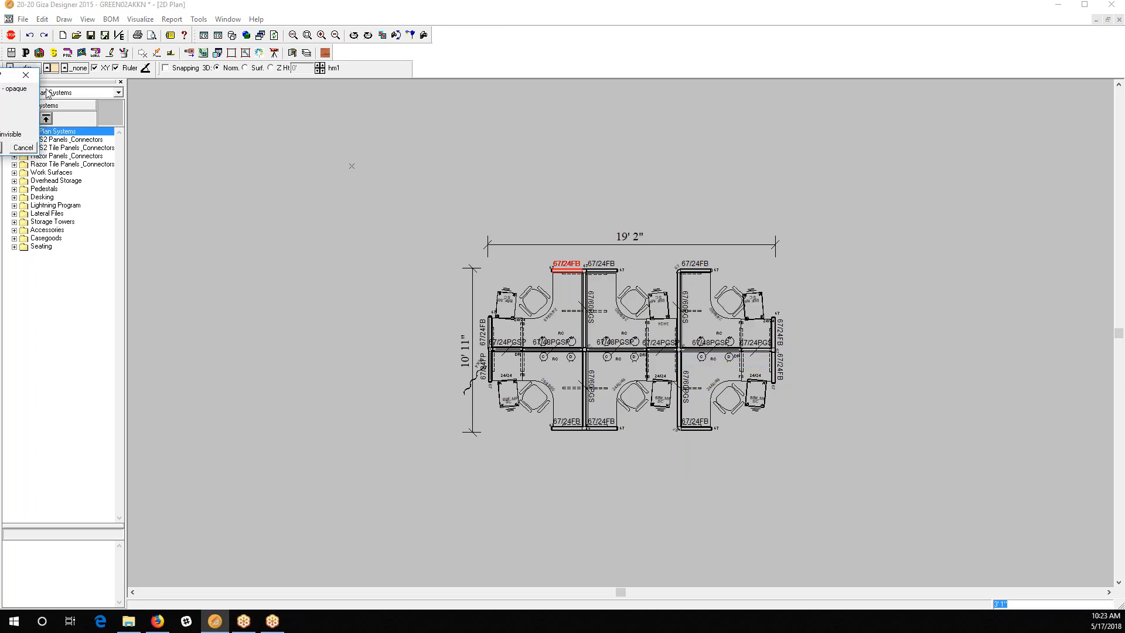
click(267, 149)
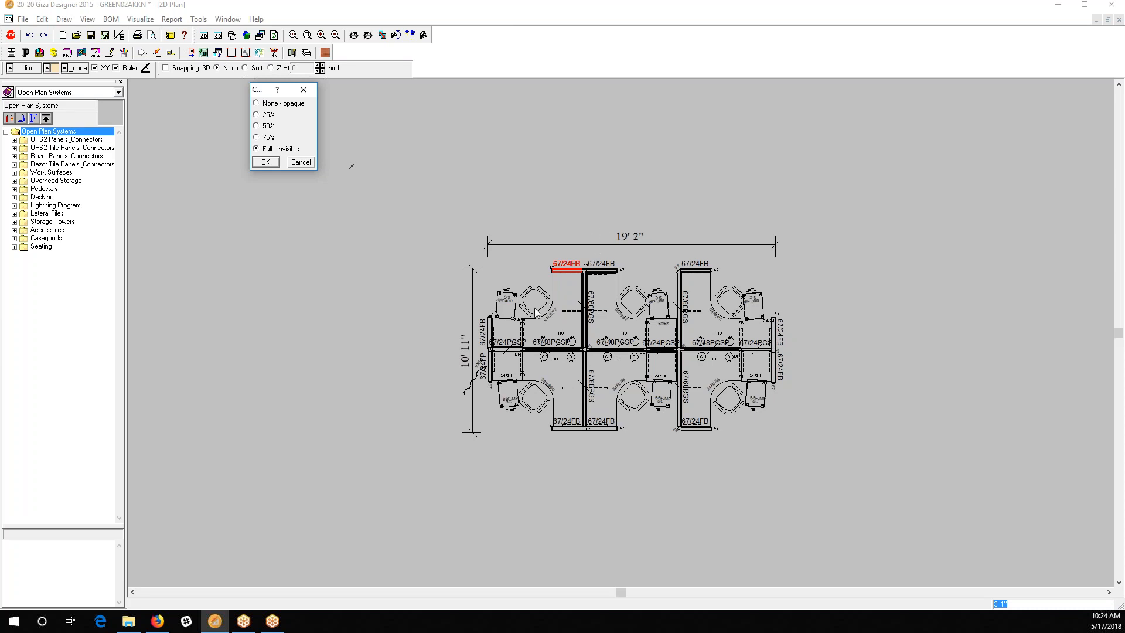
click(274, 105)
click(300, 163)
Step: Copy the upper-left 67/24 fabric panel into the empty space above the horizontal overall dimension
right_click(574, 273)
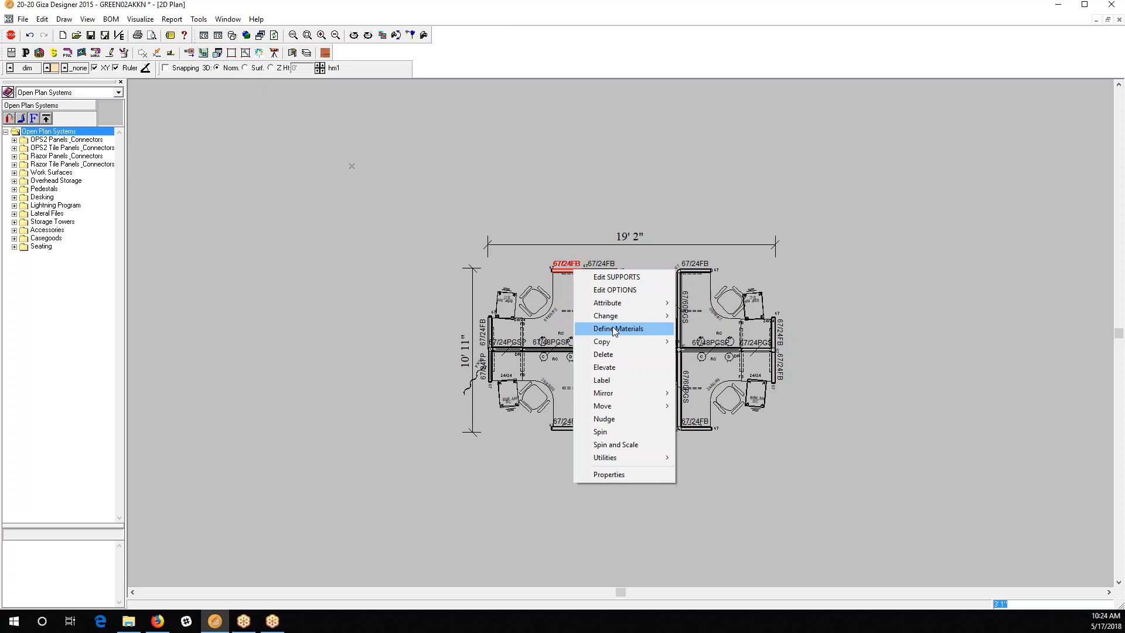
mouse_move(614, 345)
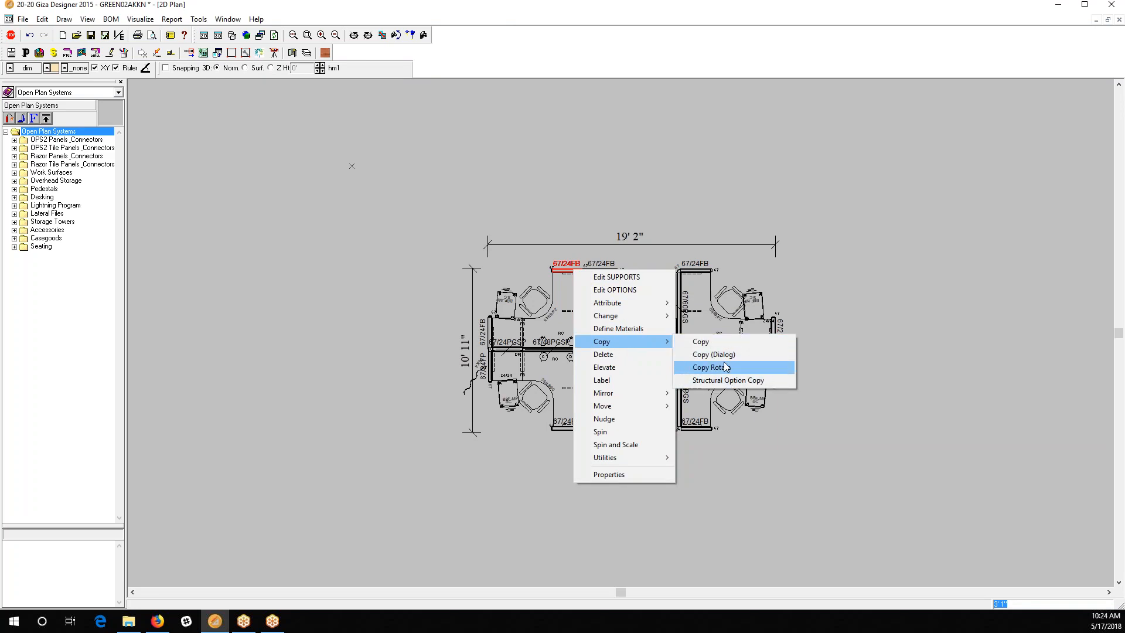
click(715, 346)
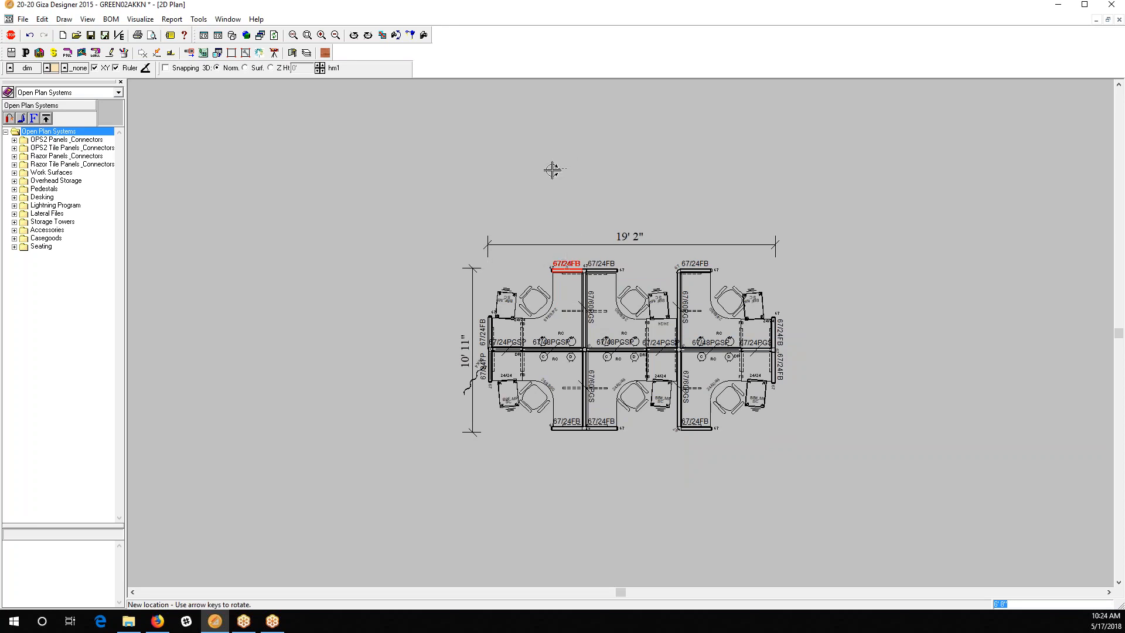
click(567, 150)
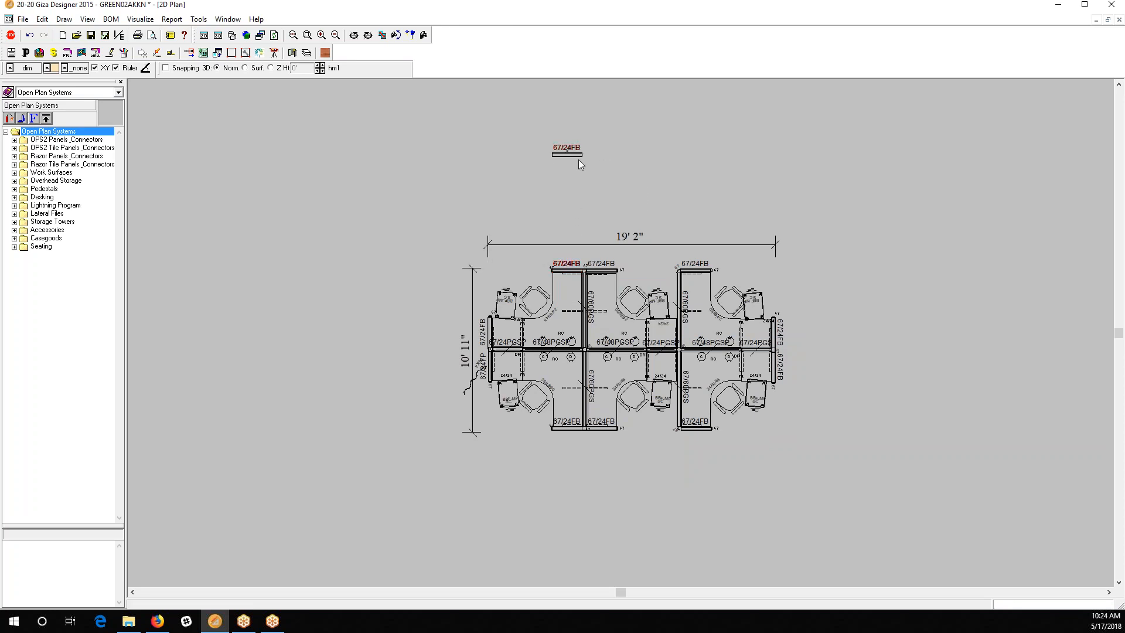
Step: Copy the upper-left 67/24 fabric panel with the dialog, using a Y offset of 5'
right_click(579, 271)
mouse_move(618, 343)
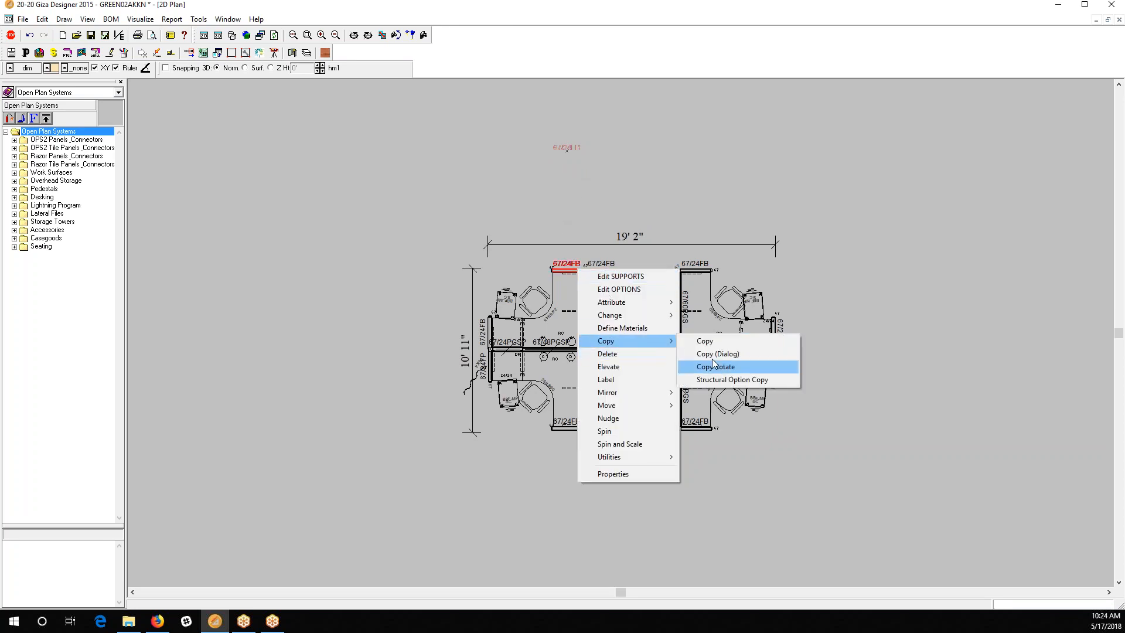
click(713, 355)
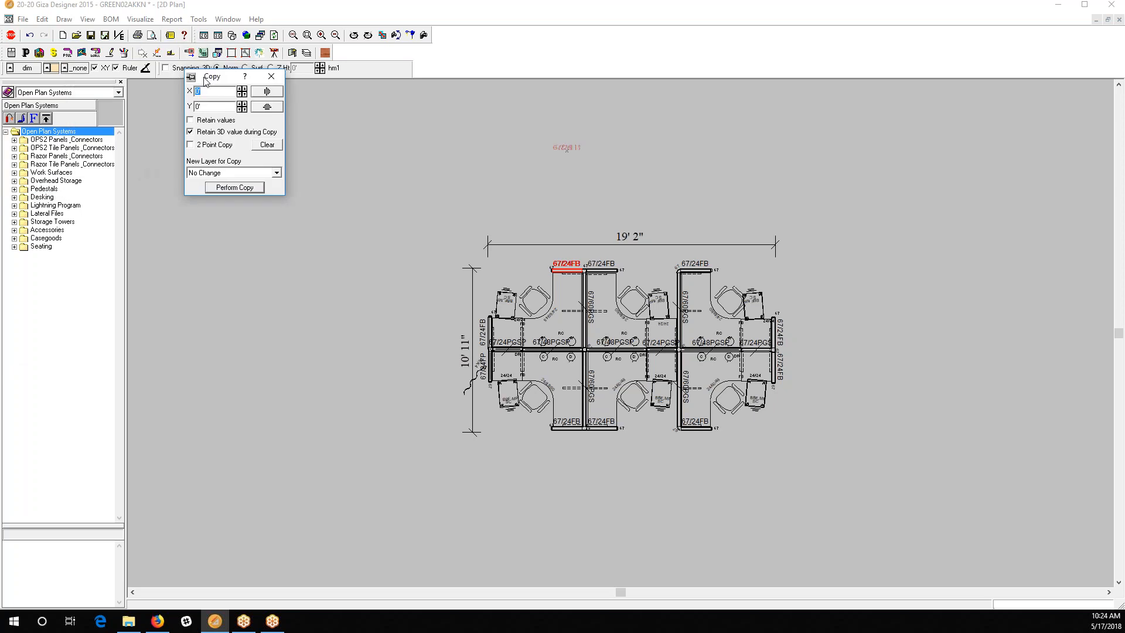
click(200, 111)
text(5)
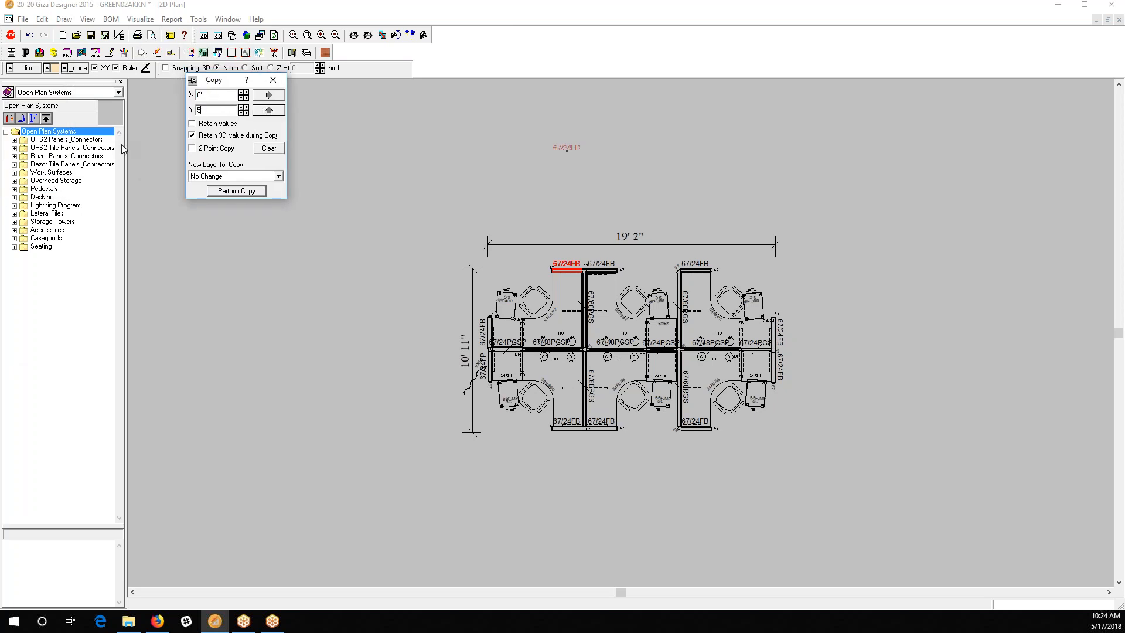
text(')
click(237, 191)
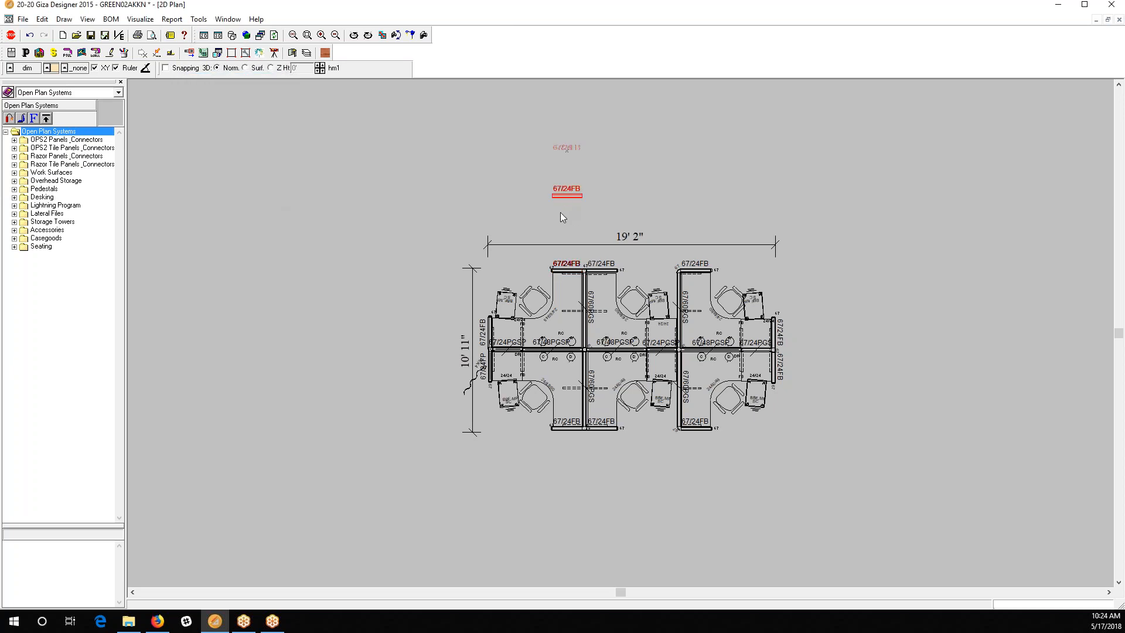
Step: Make a copy of the upper-left 67/24 fabric panel rotated 90 degrees above the layout, and delete the rotated copy
right_click(562, 268)
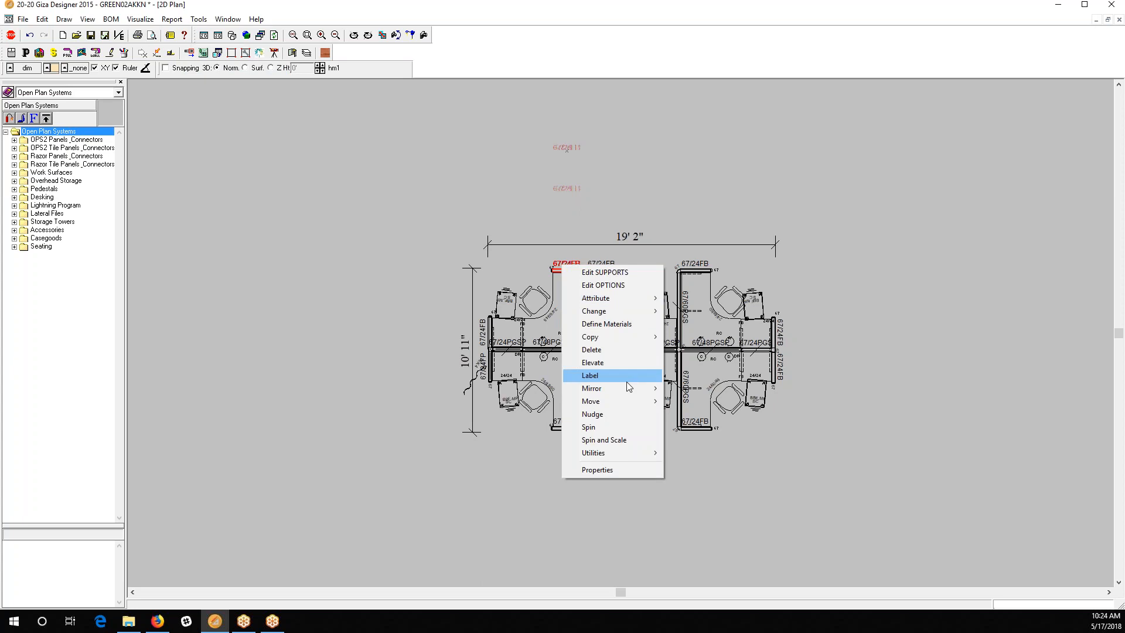
mouse_move(620, 335)
click(700, 362)
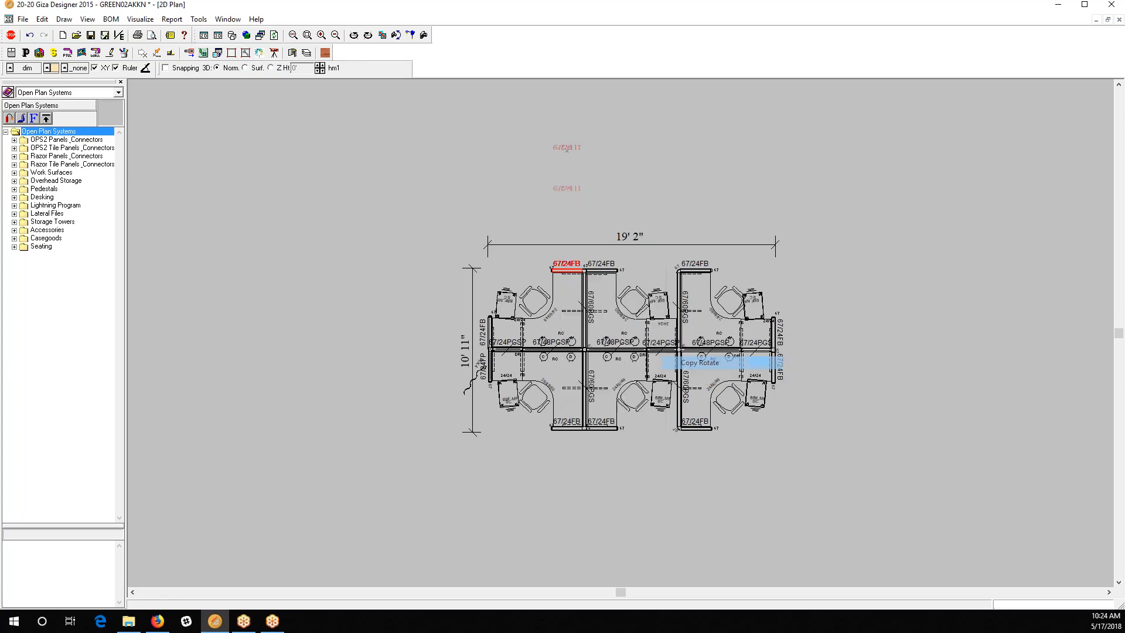
drag(2, 73, 259, 120)
drag(297, 183, 233, 196)
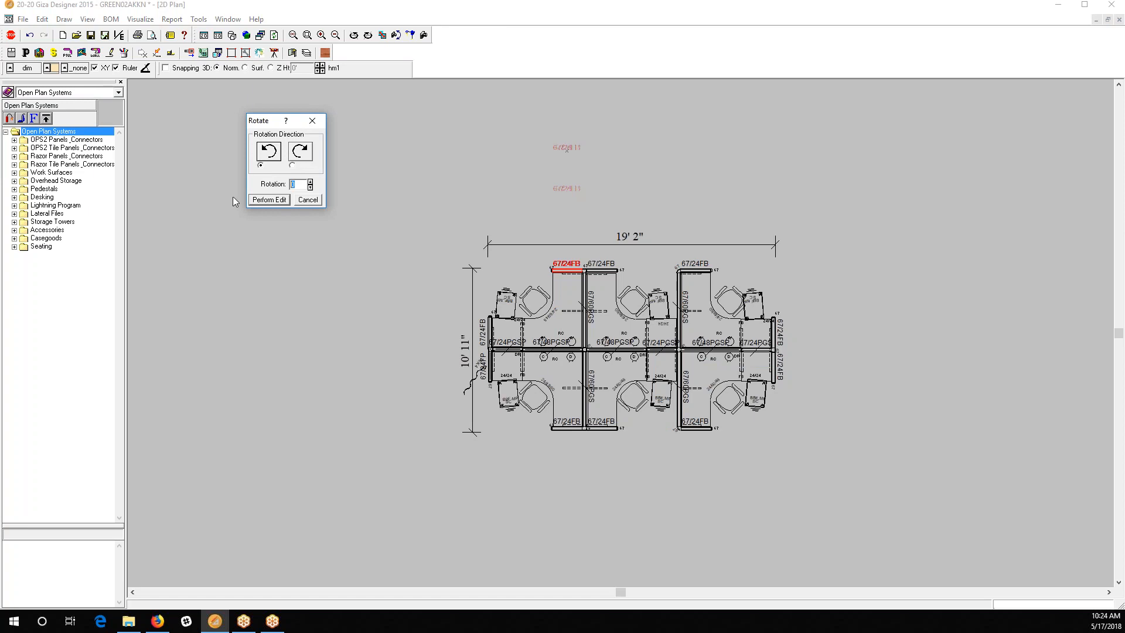
text(90)
click(268, 200)
click(561, 273)
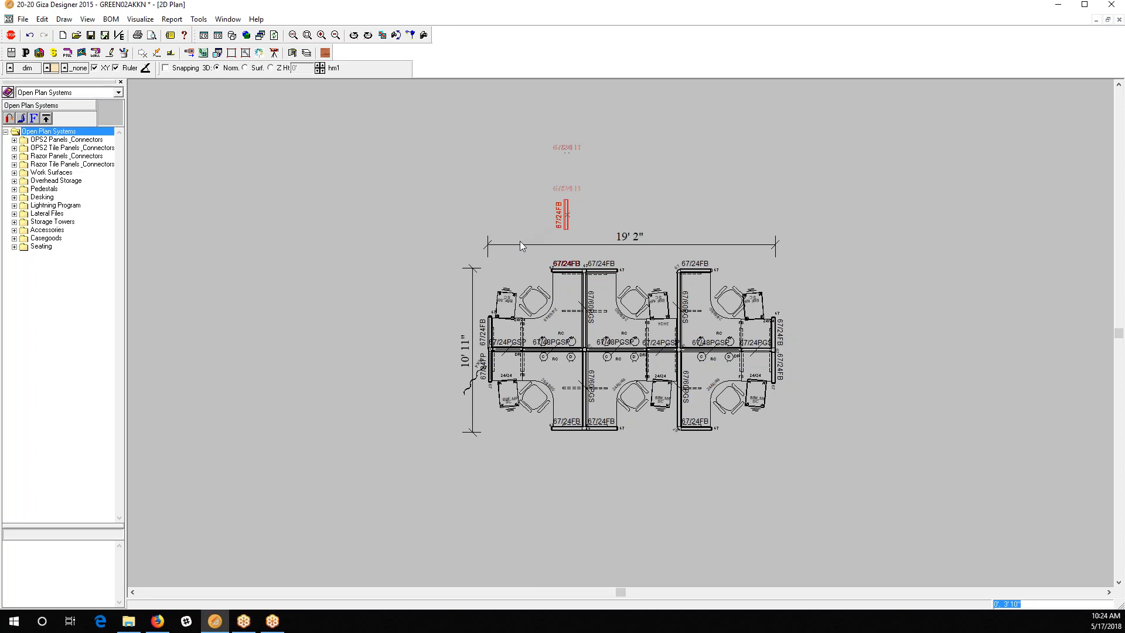
click(500, 249)
click(558, 223)
key(Delete)
Step: Elevate the front-left 67/24 fabric panel to a Z-height of 1 in the isometric view
click(565, 269)
right_click(566, 269)
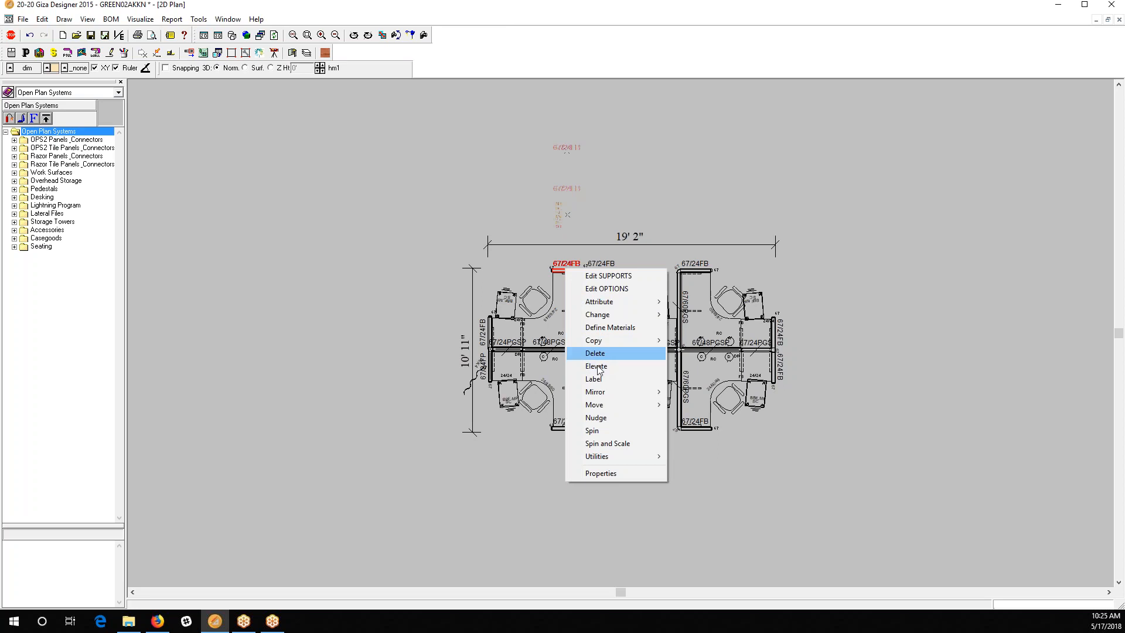
click(423, 315)
click(218, 35)
click(462, 349)
right_click(462, 349)
click(514, 447)
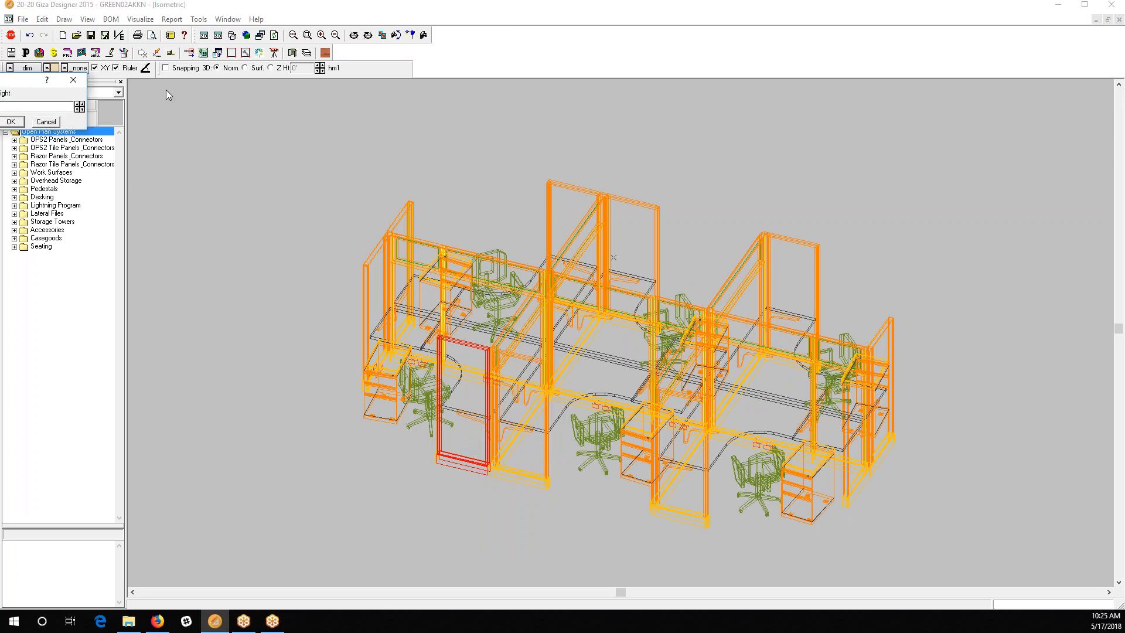
text(1)
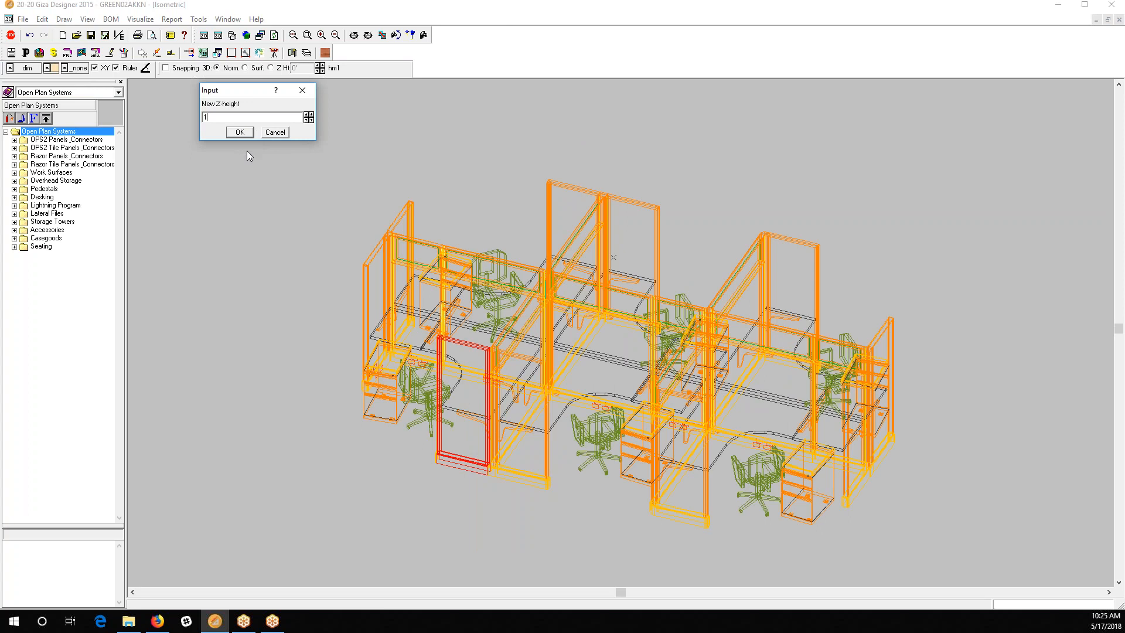
click(240, 133)
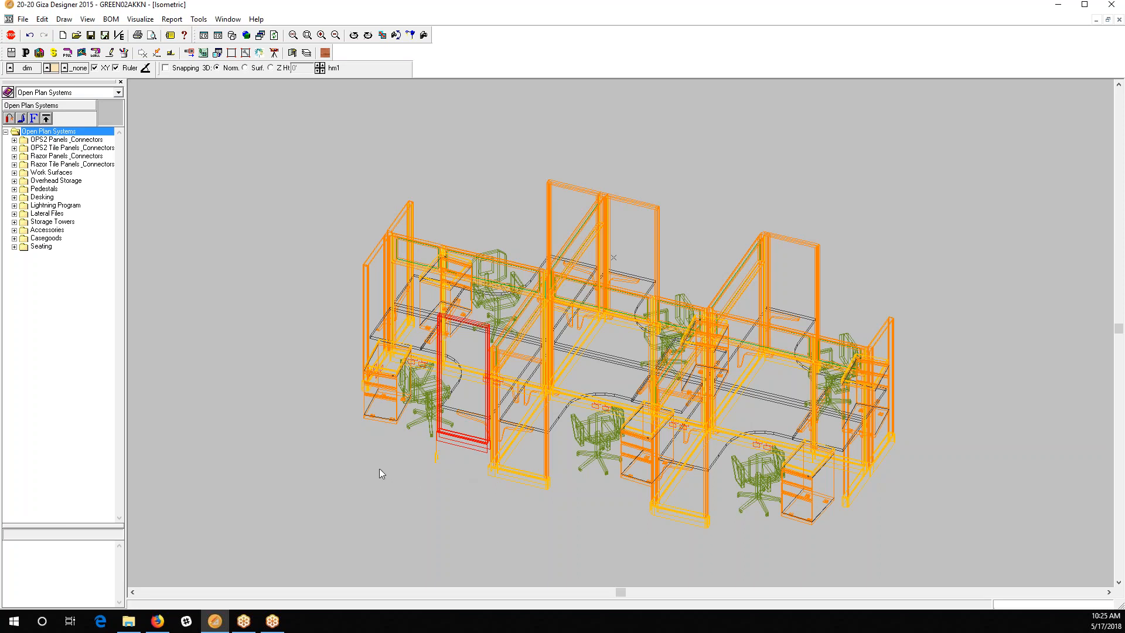
Step: Delete the elevated front-left fabric panel, and undo both the deletion and the height change
key(Delete)
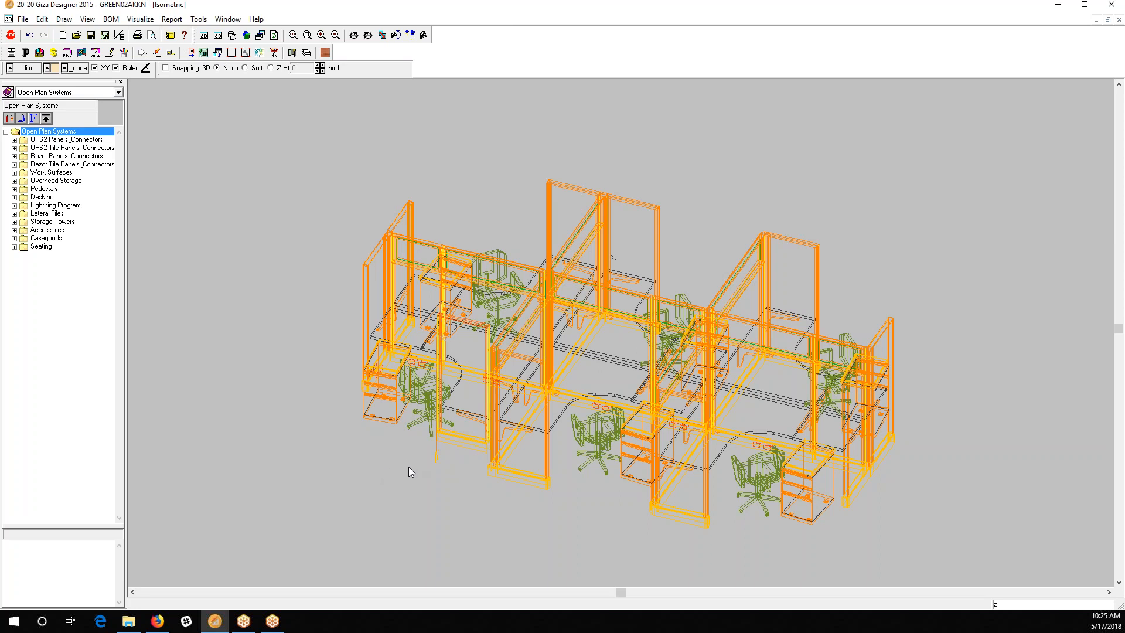
key(ctrl+z)
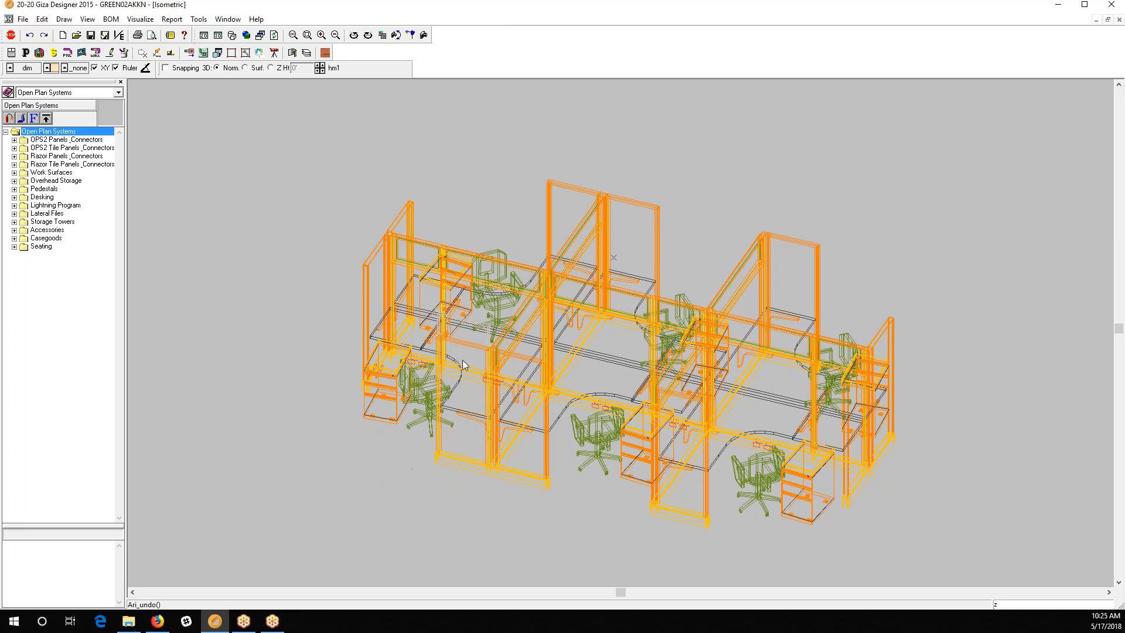
right_click(462, 346)
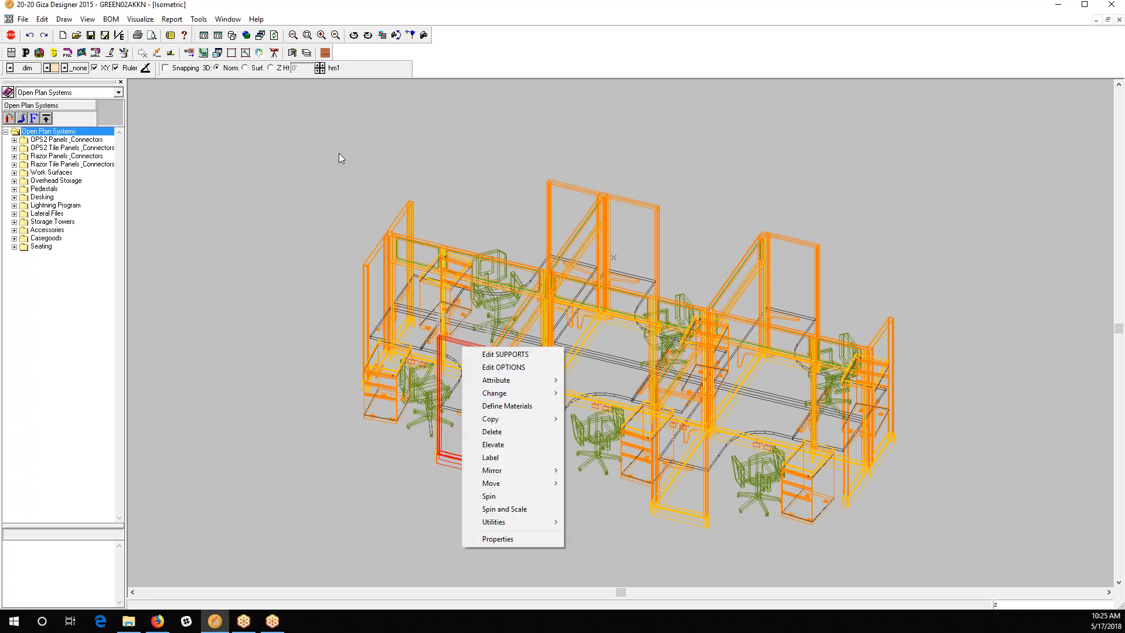
Step: Return to the 2D plan and examine the Mirror and Move options for the lower-left 67/24 fabric panel
click(205, 36)
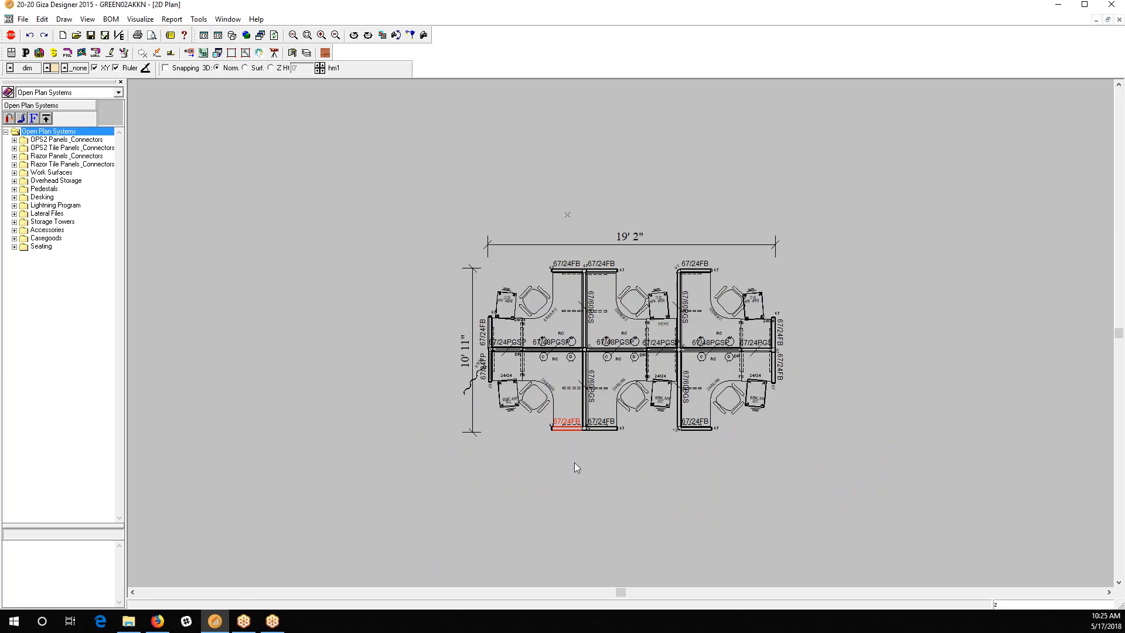
right_click(562, 431)
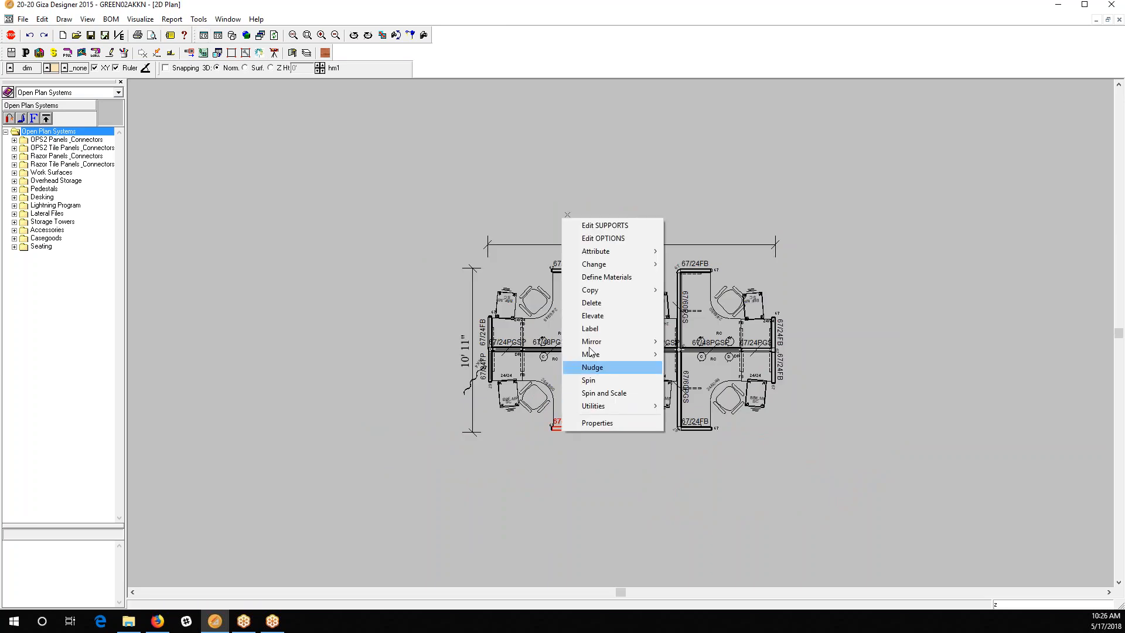
mouse_move(596, 342)
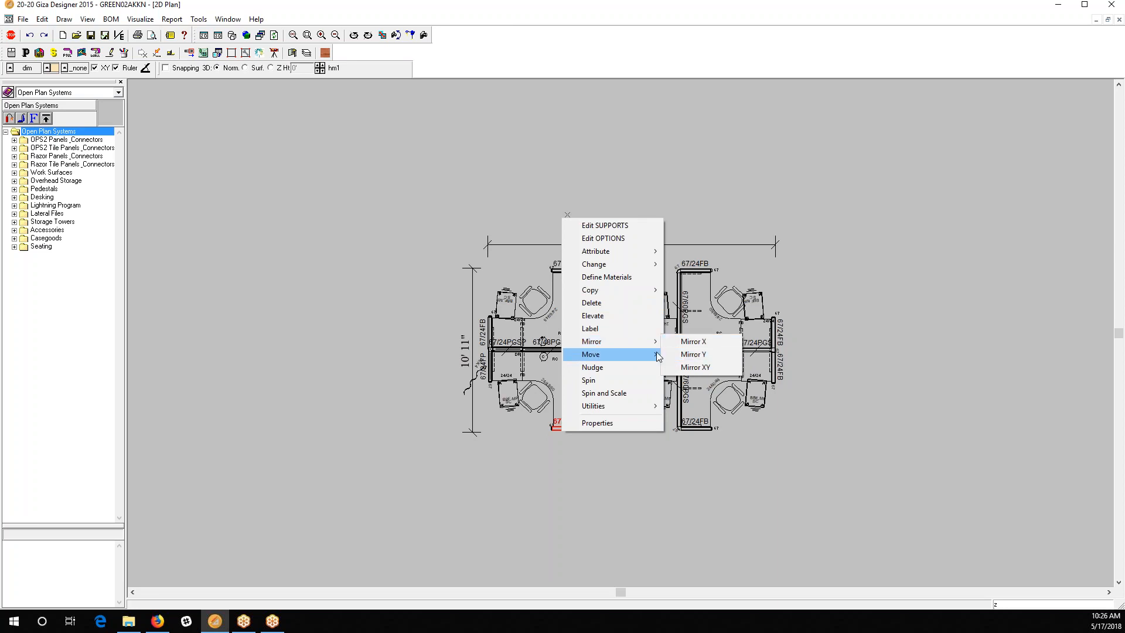
mouse_move(658, 356)
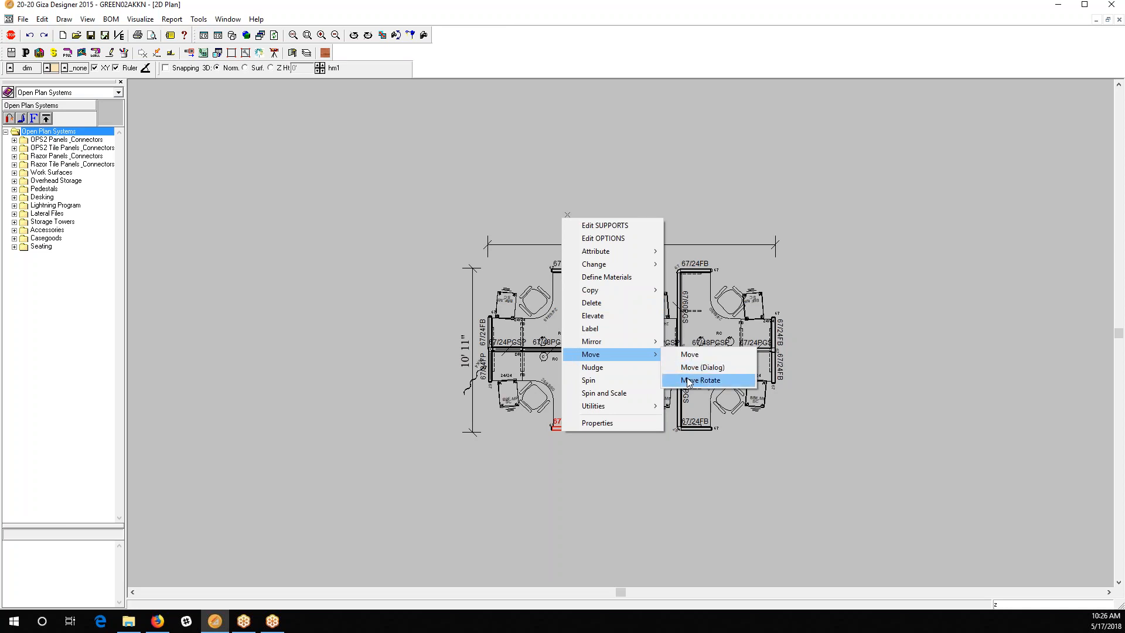
click(663, 457)
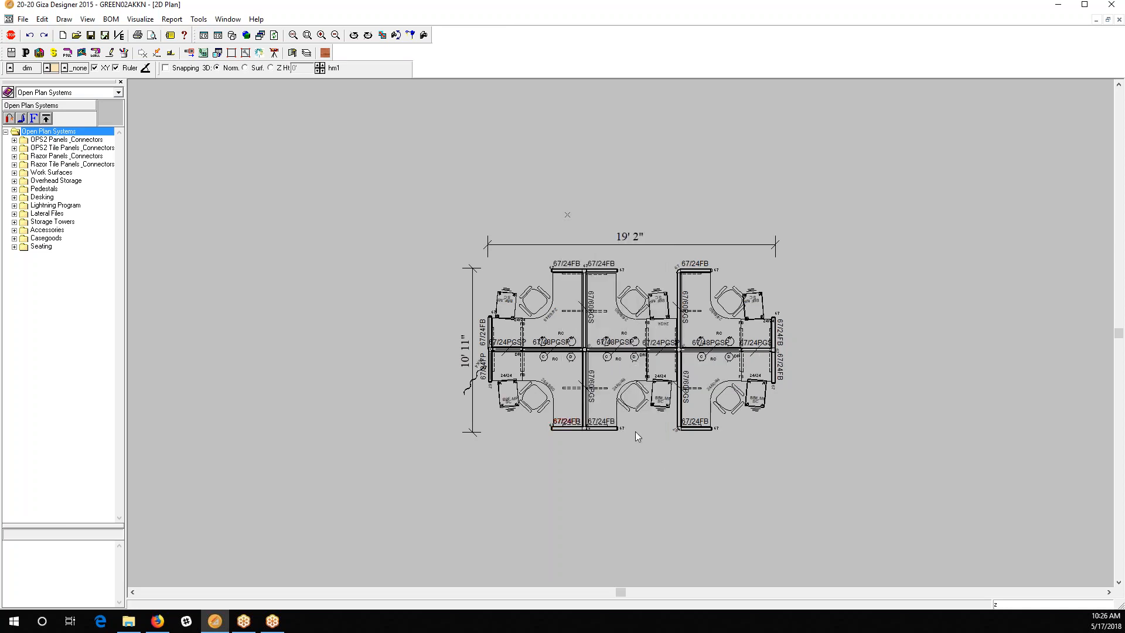
Step: Nudge the lower-left 67/24 fabric panel slightly toward the workstation, undo the nudge, and refresh the plan
right_click(570, 430)
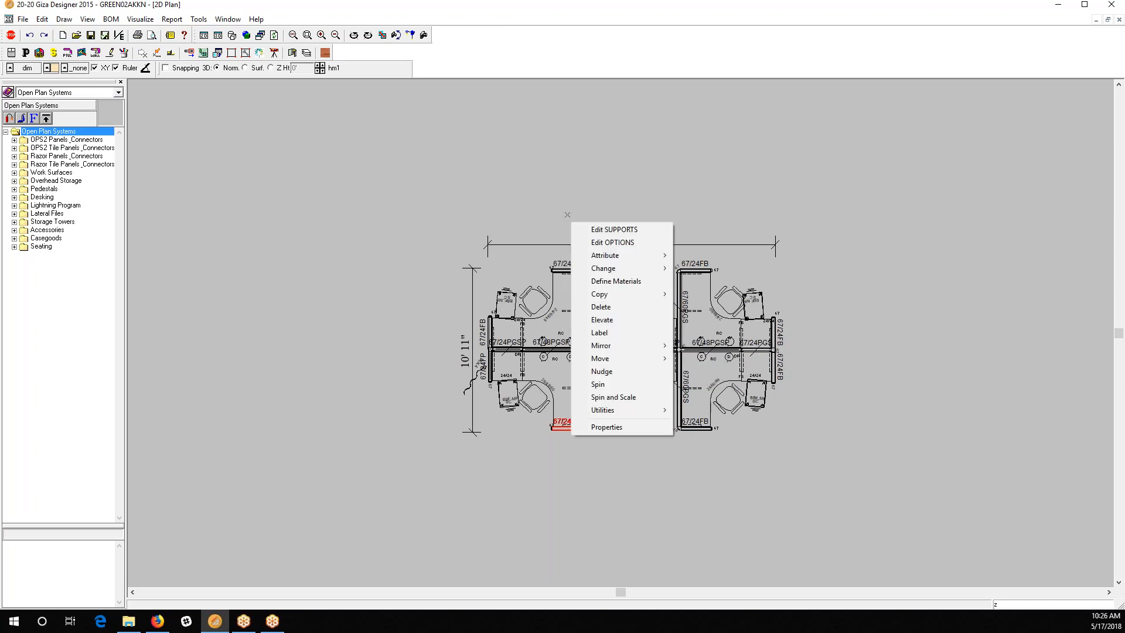
click(629, 371)
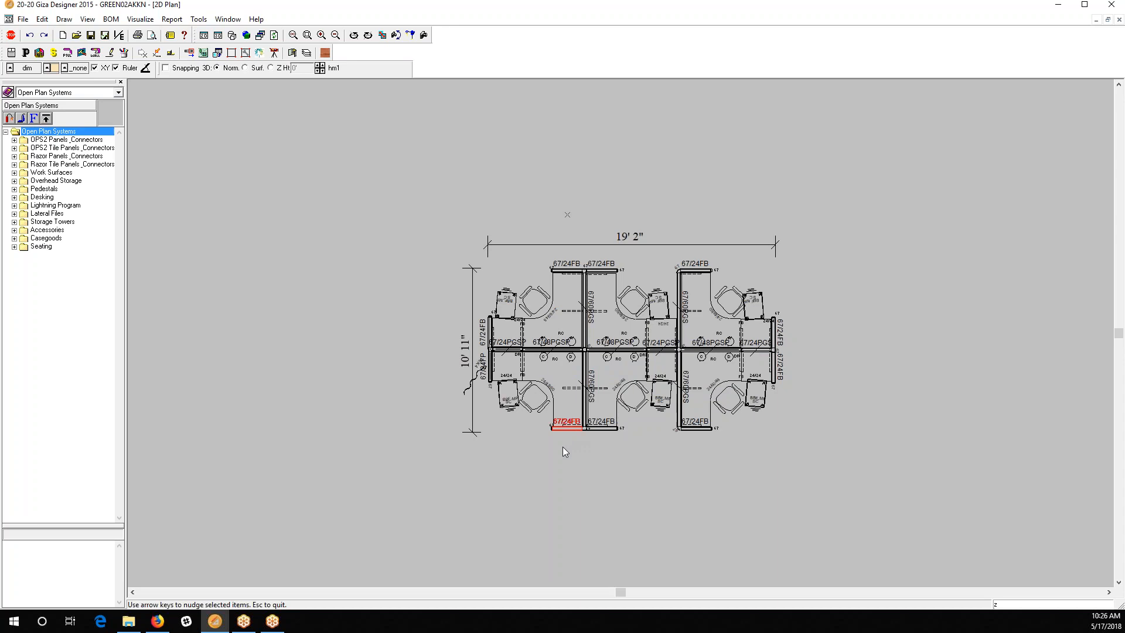
key(Down)
key(Right)
key(Right)
key(Up)
key(Up)
key(Up)
key(Up)
key(Up)
key(Escape)
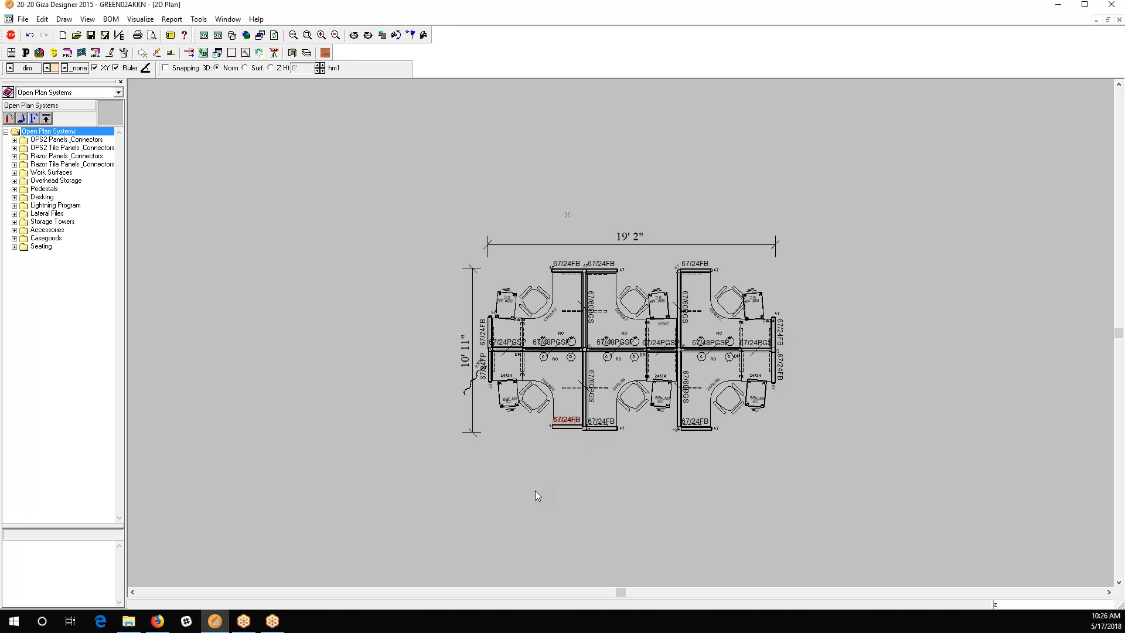
key(ctrl+z)
click(274, 37)
Step: Place a copy of the upper-left 67/24 fabric panel in the empty space well above the horizontal overall dimension
scroll(642, 332, up, 1)
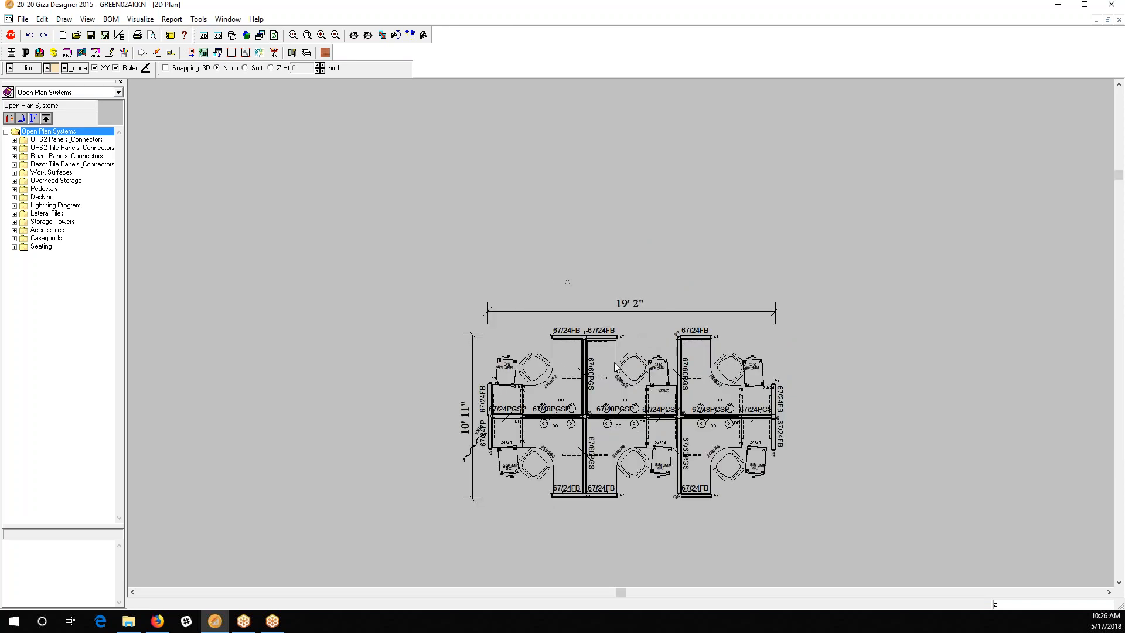
click(572, 339)
drag(571, 338, 524, 172)
Step: Try to start the Panel Placer from the copied 67/24 fabric panel, and dismiss the error
click(68, 53)
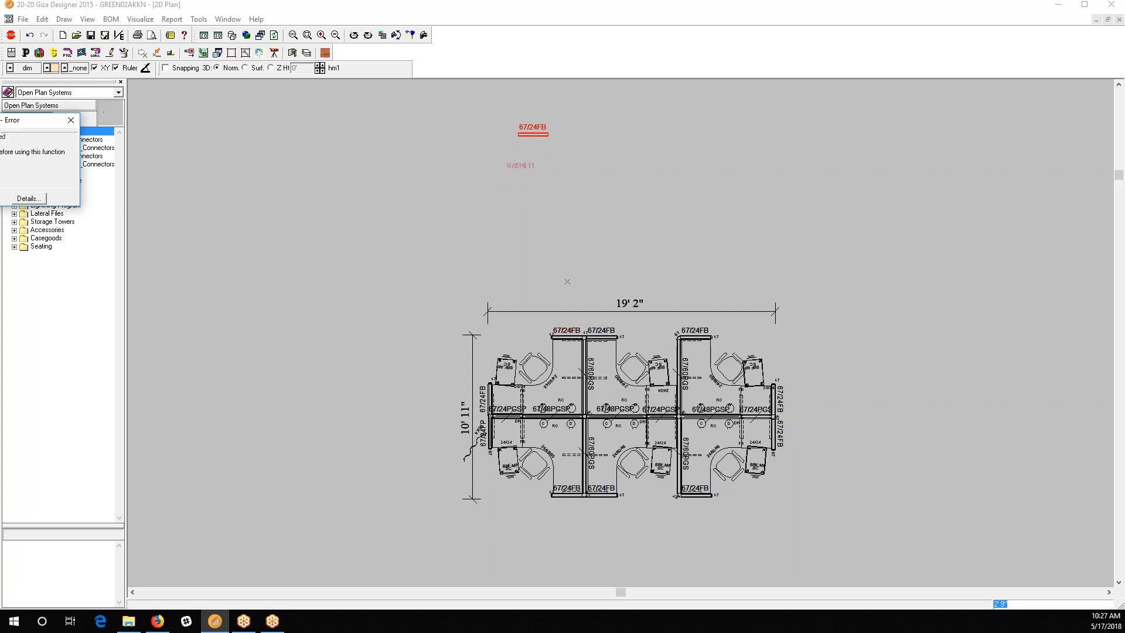
drag(32, 122, 297, 104)
click(234, 178)
Step: Choose the 67 X 36 FABRIC PANEL - W/BASE from the OPS2 non-powered with base fabric panels, 67" h, and clear the plan selection
click(14, 140)
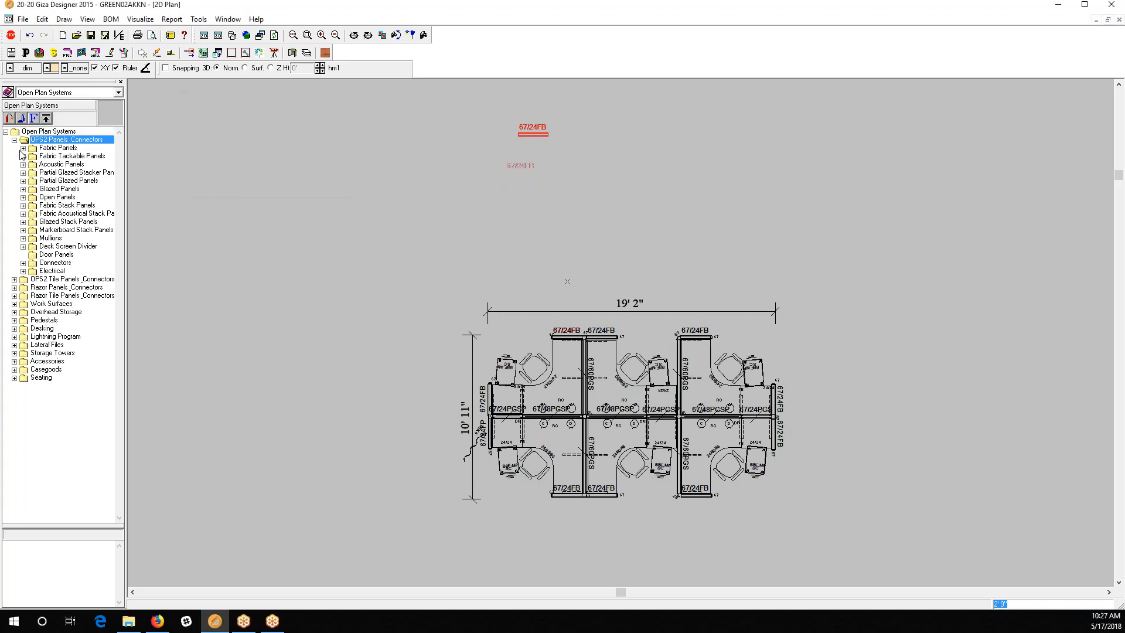
click(23, 148)
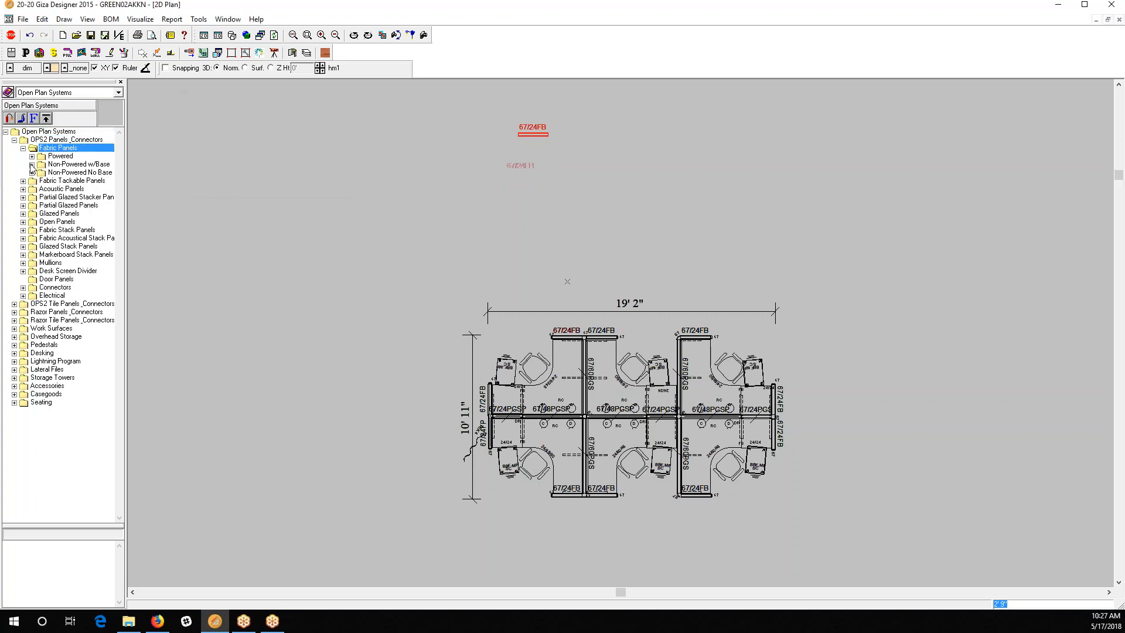
click(32, 164)
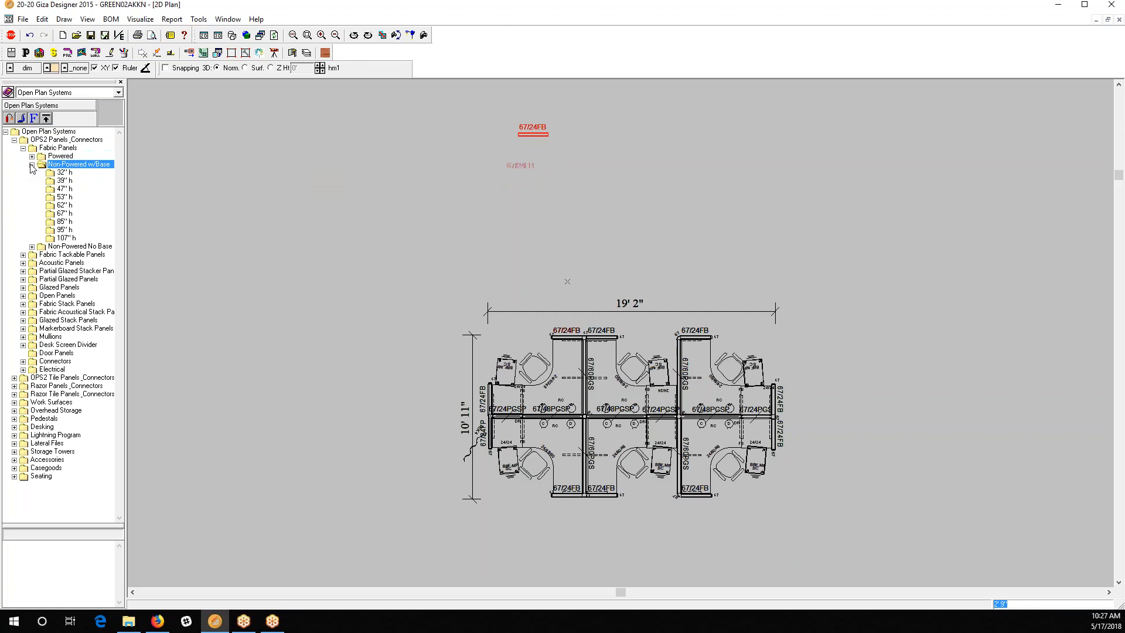
click(63, 214)
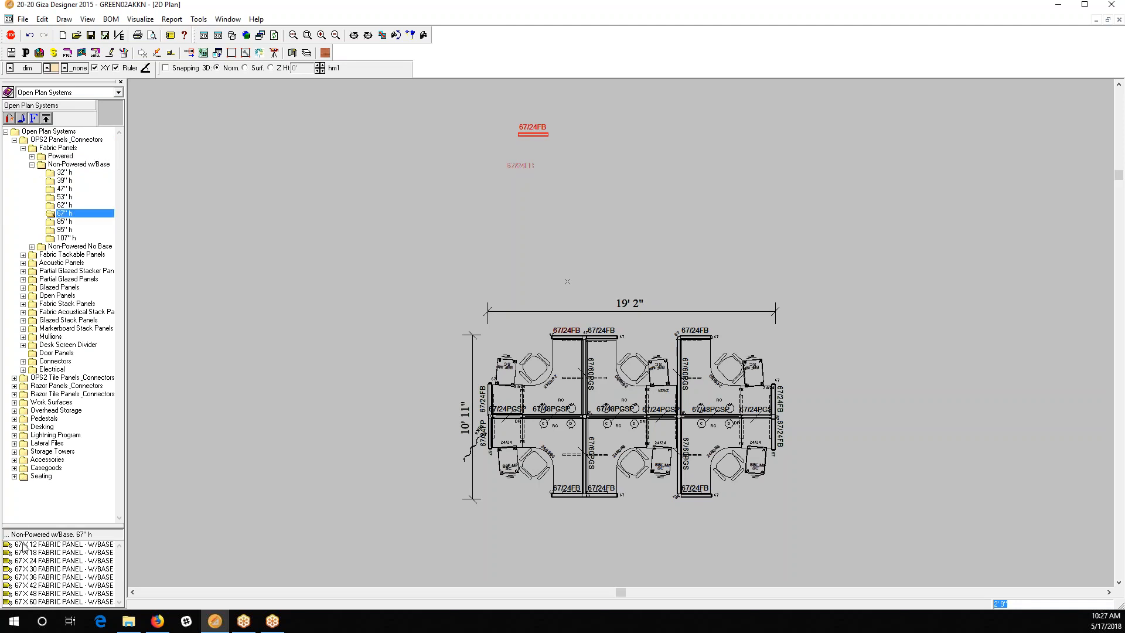
click(41, 577)
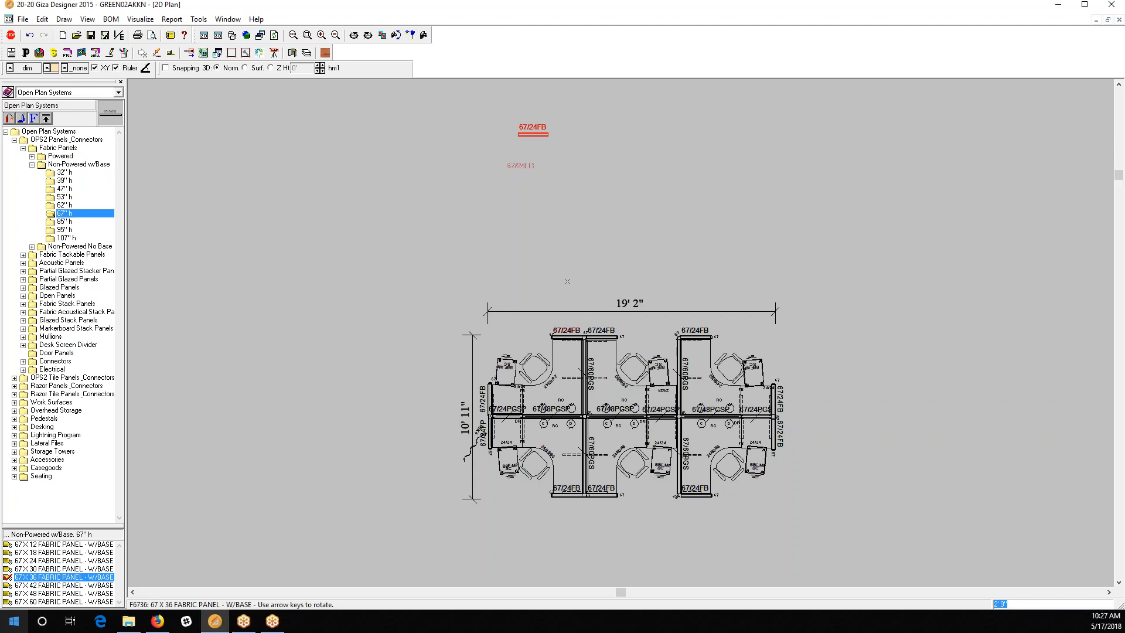
click(386, 293)
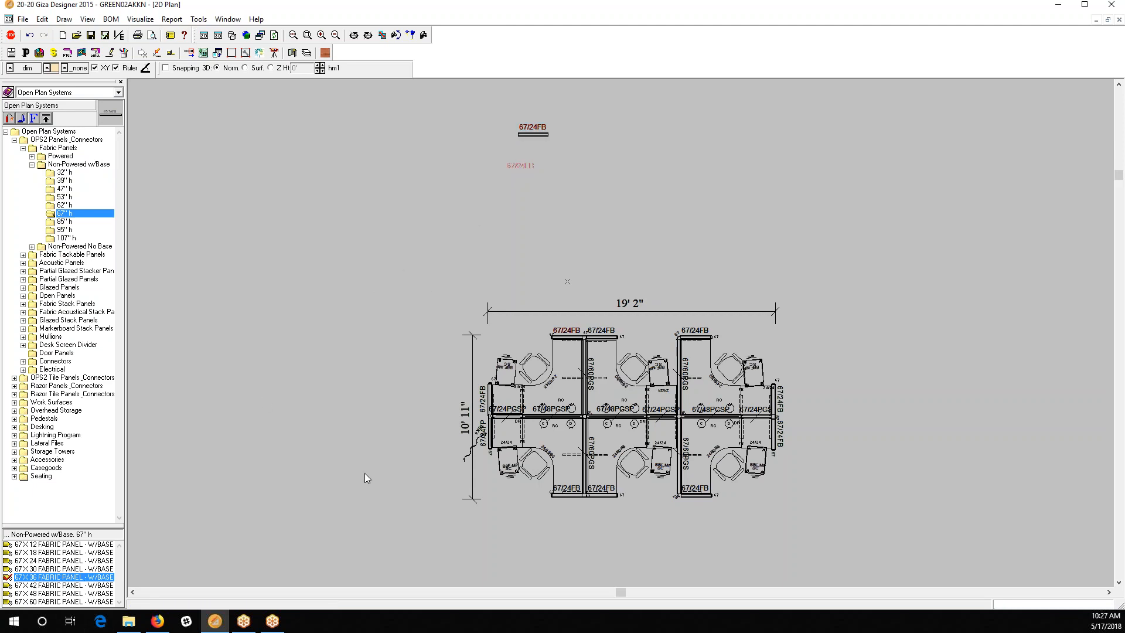
Step: With the Panel Placer, attach a 67 X 36 panel downward from the copied 67/24 panel's right end, and a second one rightward from its lower end
click(535, 133)
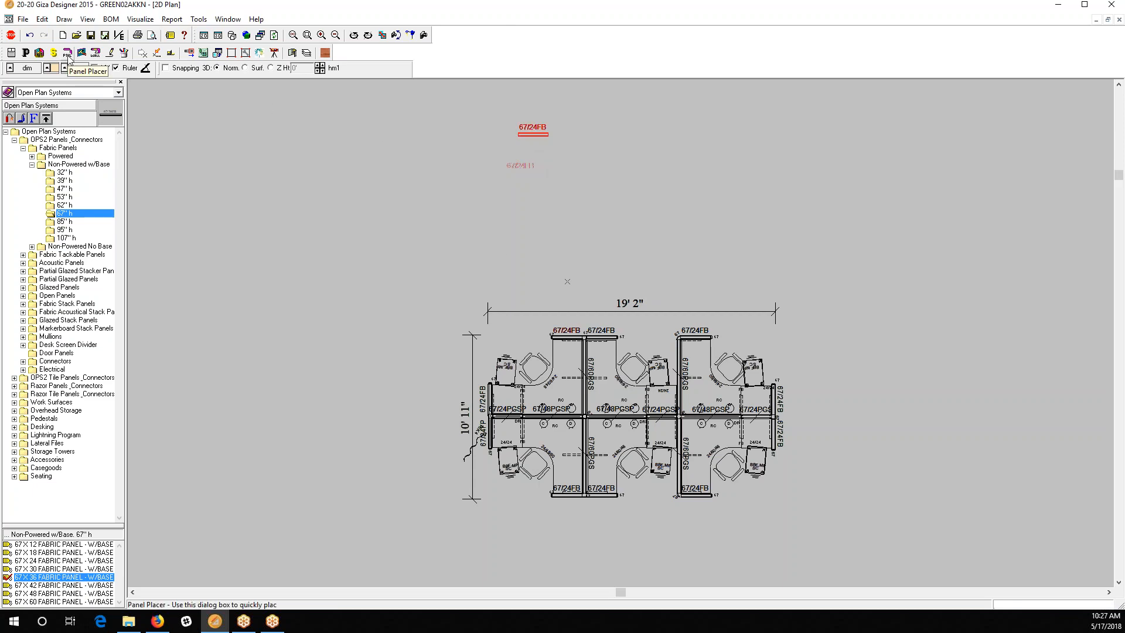
drag(16, 94, 309, 128)
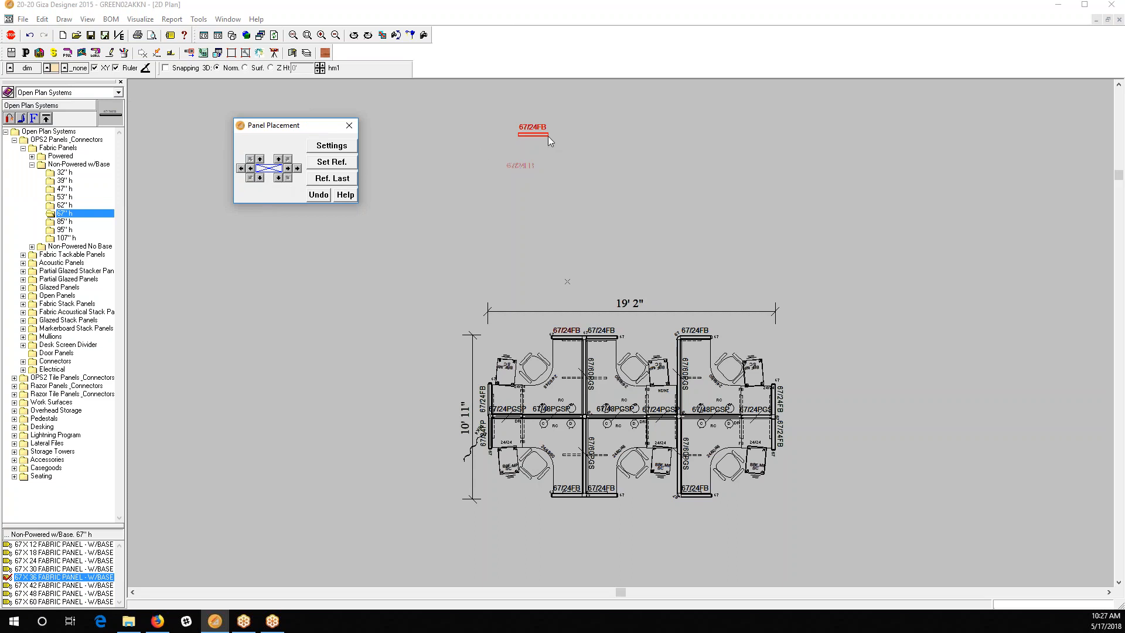
click(279, 178)
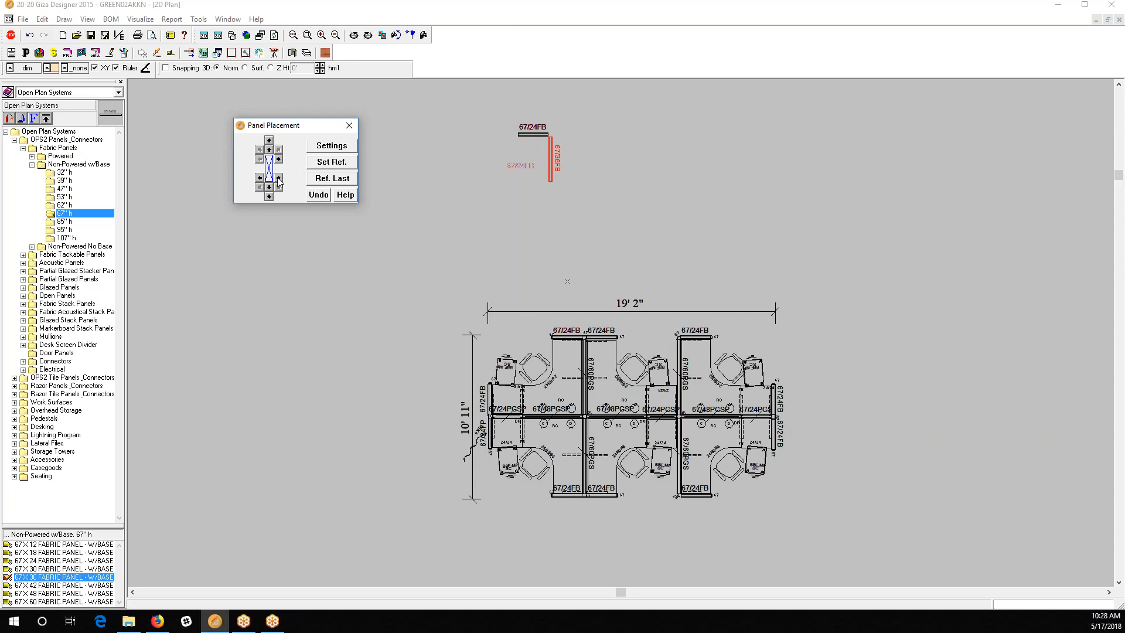
click(279, 178)
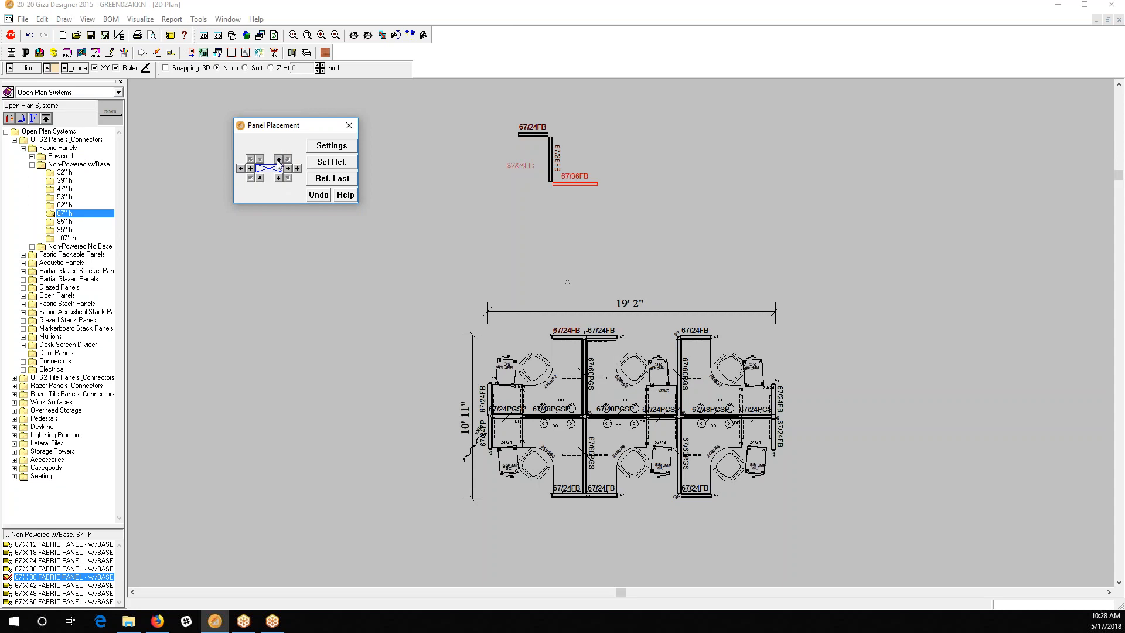
Step: With the Panel Placer, attach a 67 X 36 panel upward from the last panel's right end, then four more rightward from its upper end
click(279, 160)
click(280, 160)
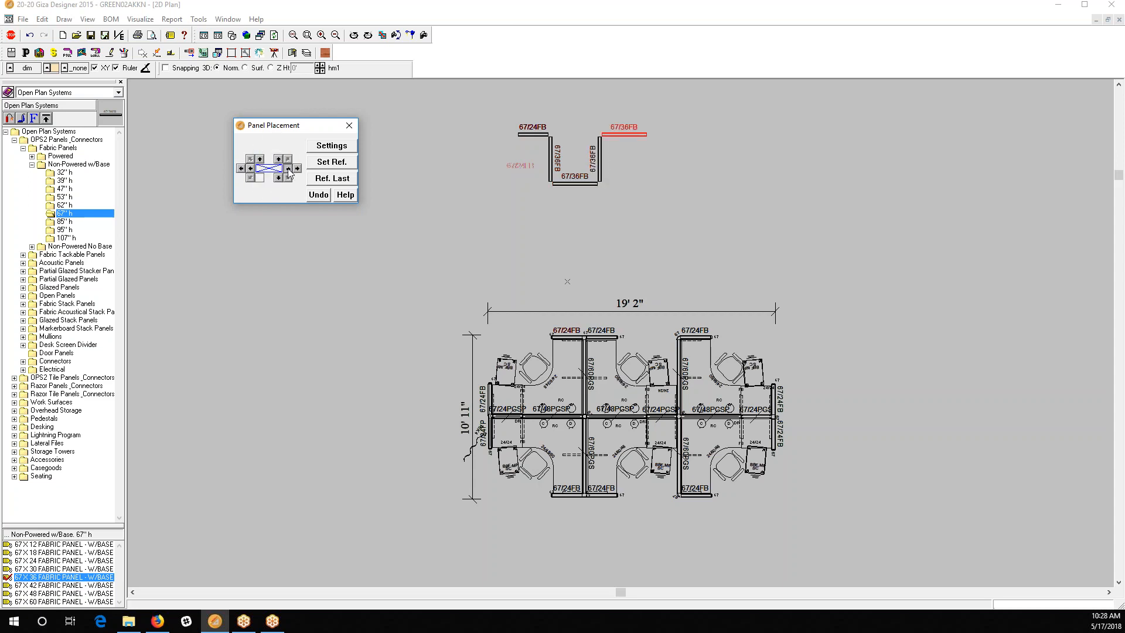
click(288, 169)
click(288, 169)
click(288, 169)
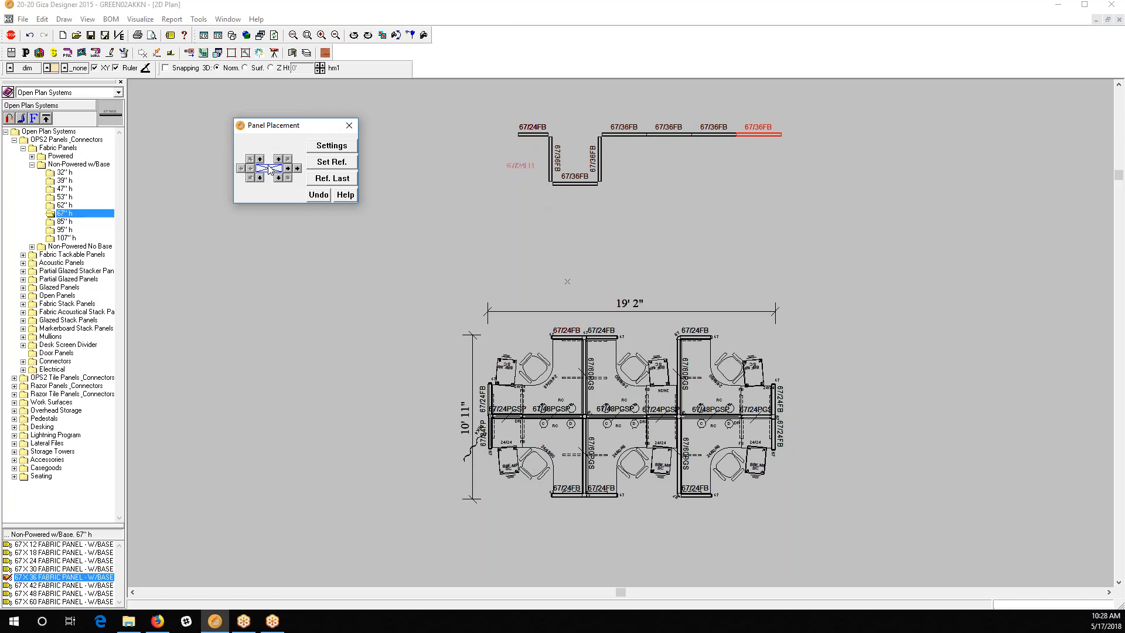
Step: Choose the 67 X 24 fabric panel and attach one downward from the run's right end, then two in line rightward from its lower end
click(47, 561)
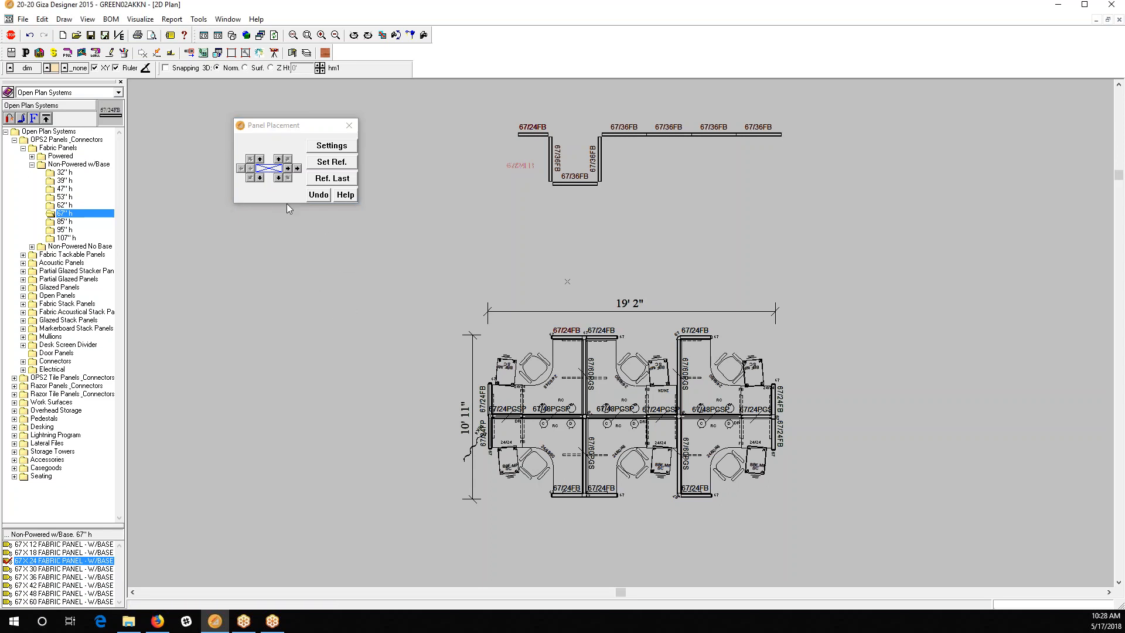
click(278, 179)
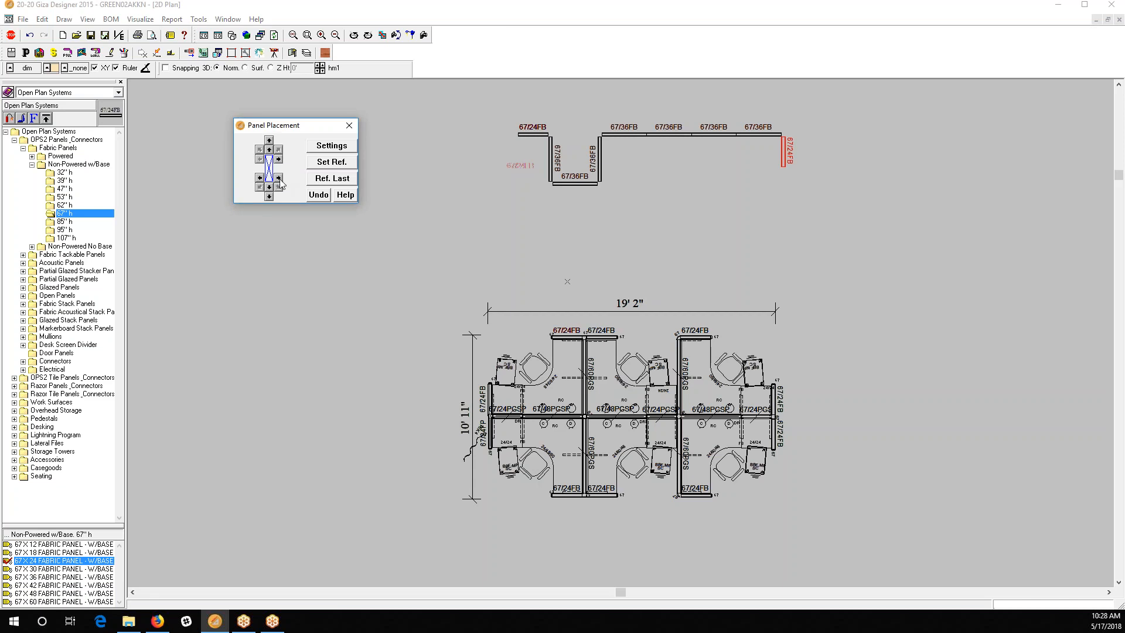
click(279, 178)
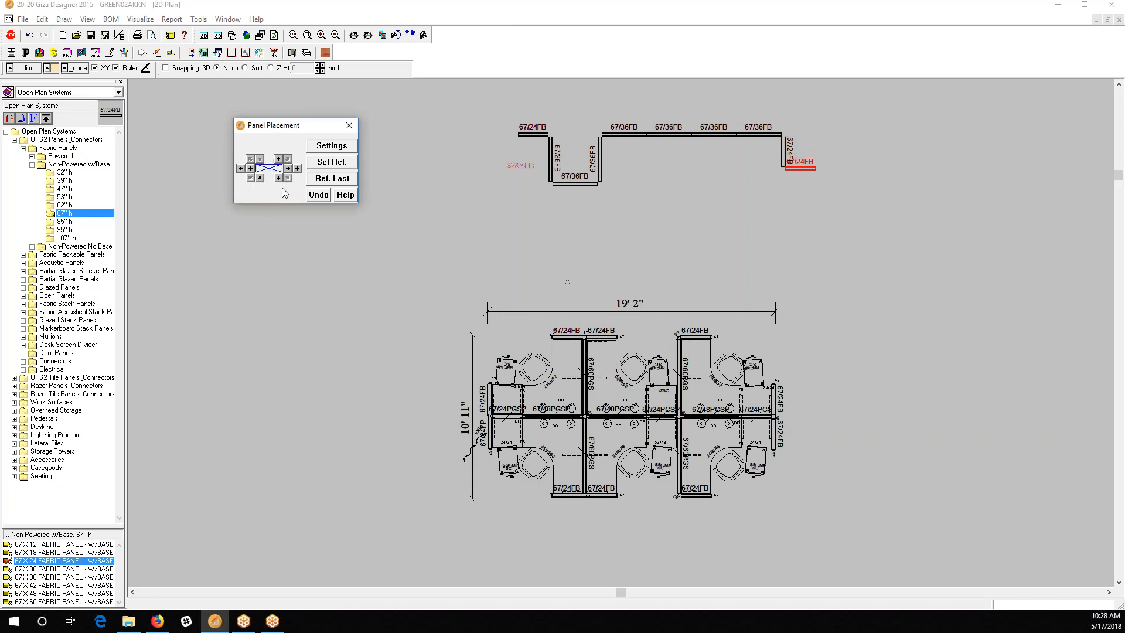
click(288, 178)
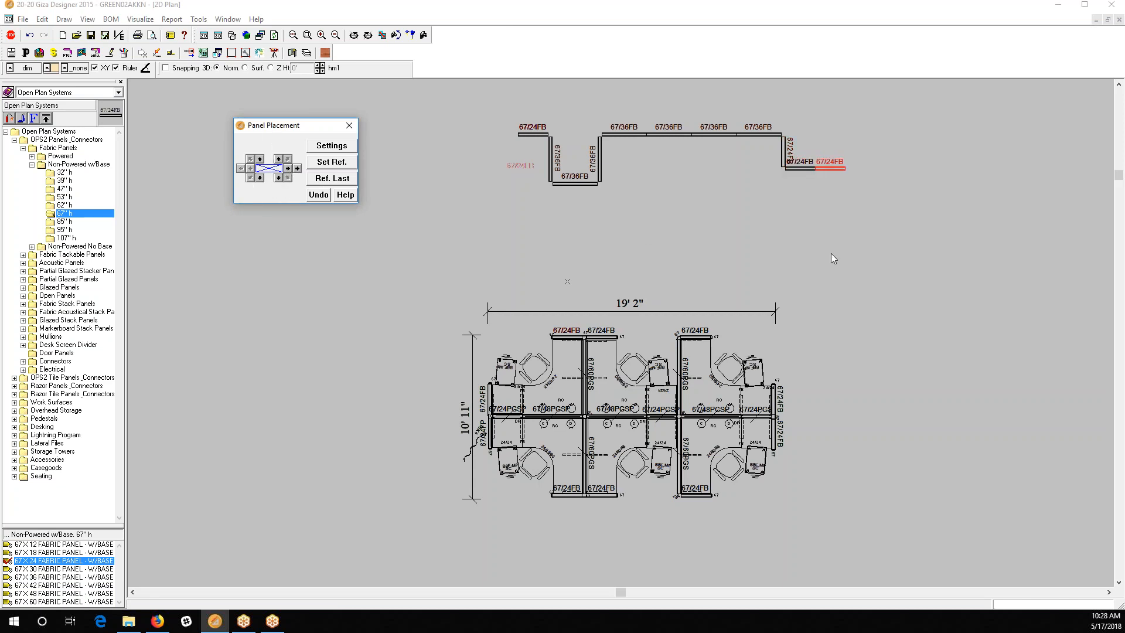
Step: Delete the whole chain of practice panels above the workstation layout and close the Panel Placer
scroll(764, 238, up, 4)
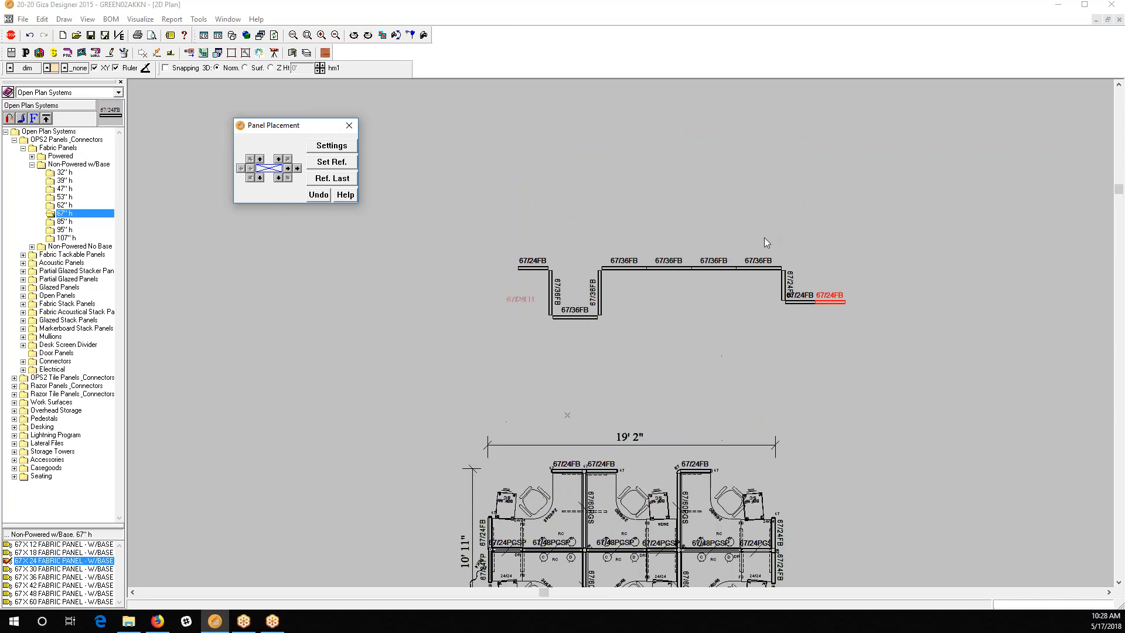
scroll(763, 239, down, 3)
scroll(761, 248, up, 3)
drag(920, 350, 513, 257)
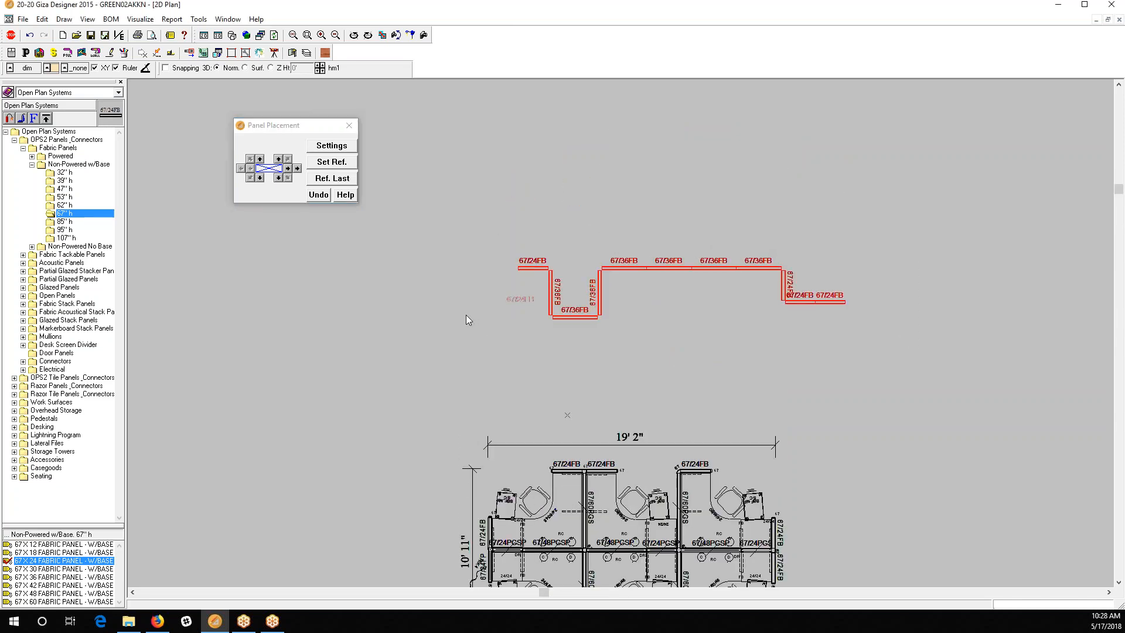
key(Delete)
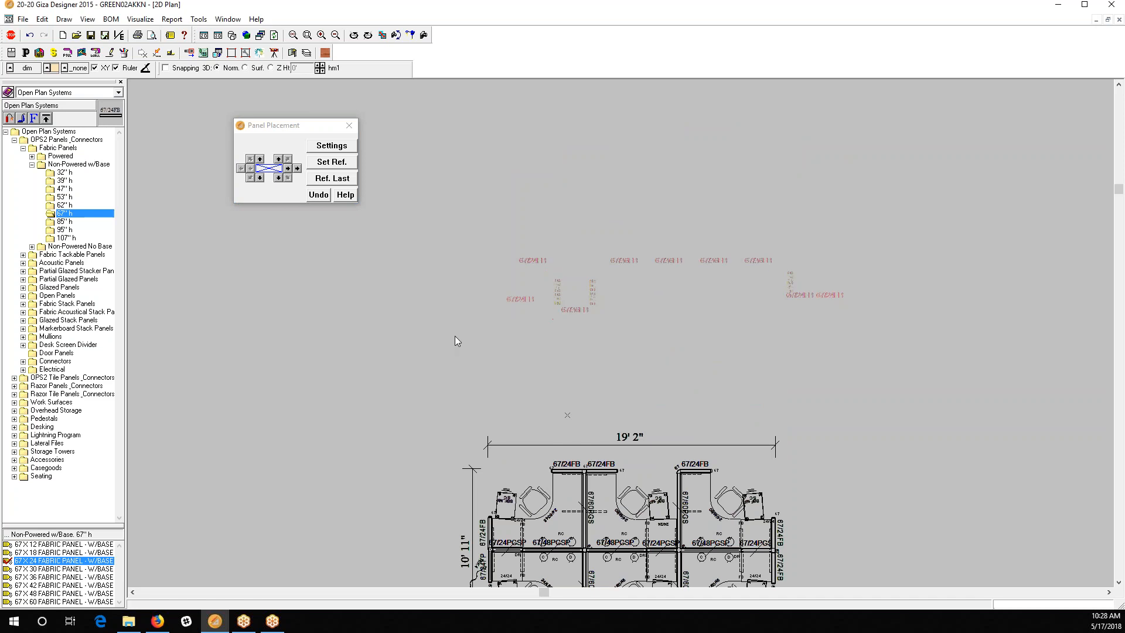
scroll(556, 249, down, 3)
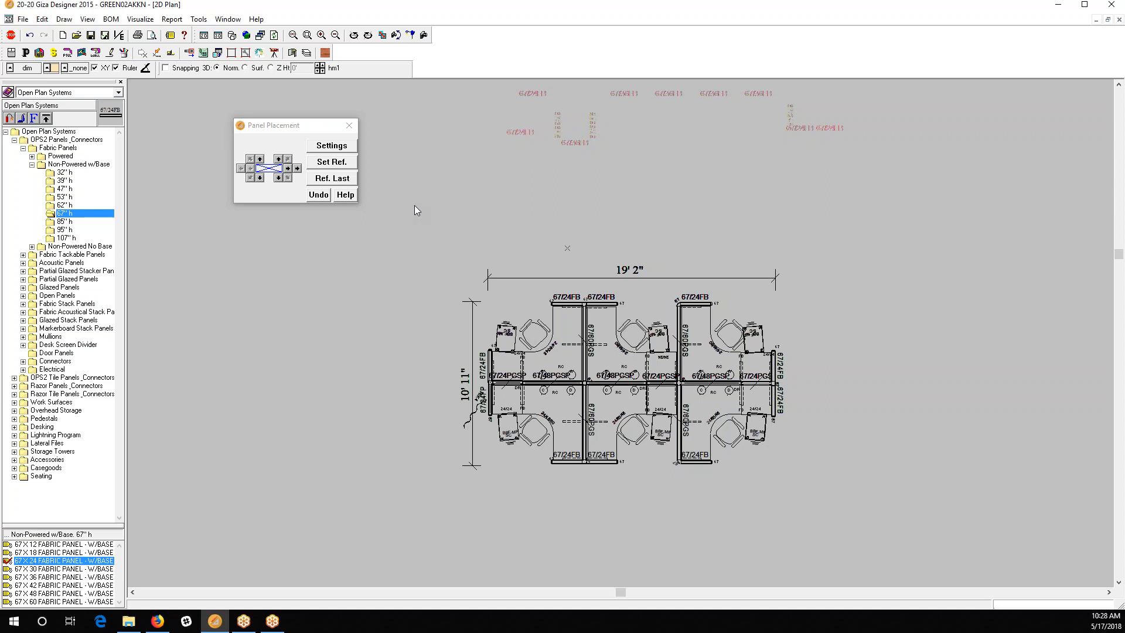
scroll(422, 214, up, 2)
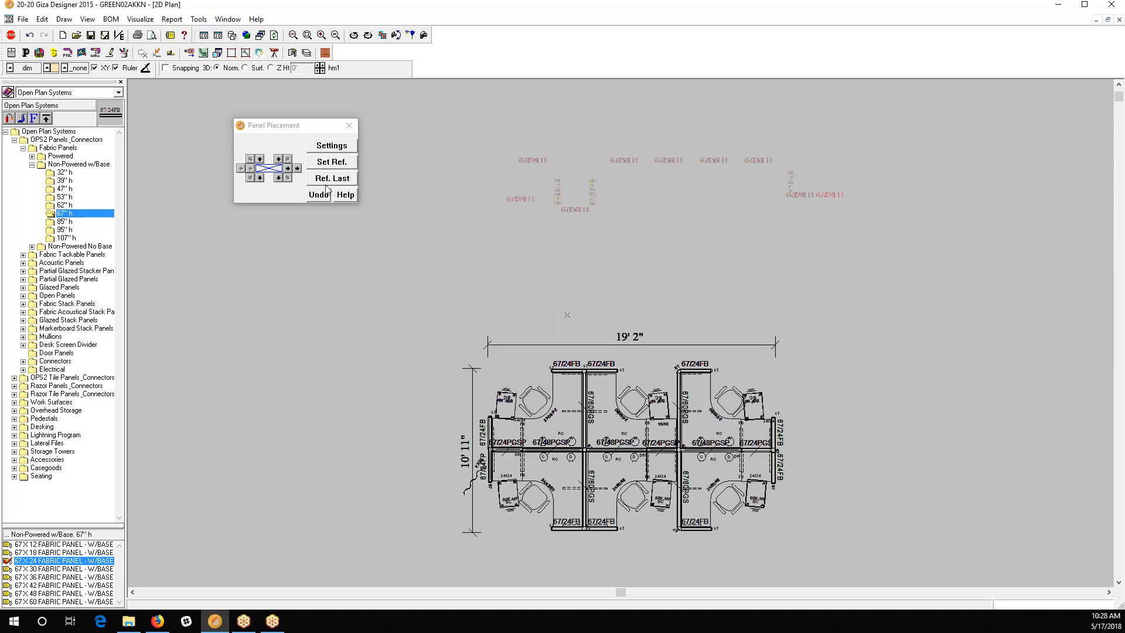
click(348, 126)
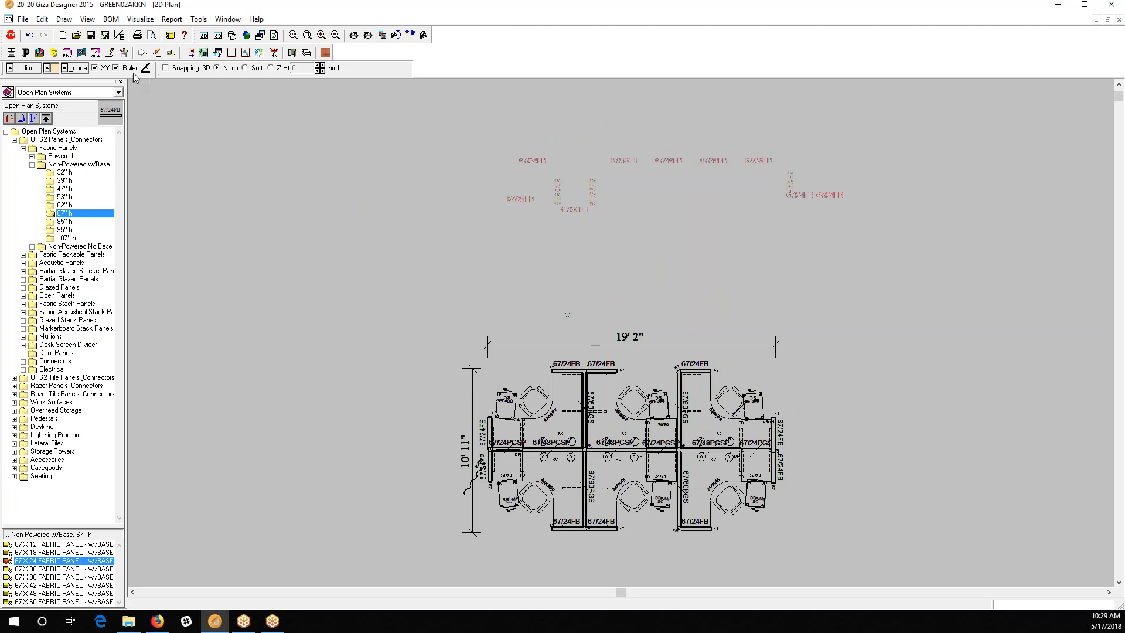
click(24, 20)
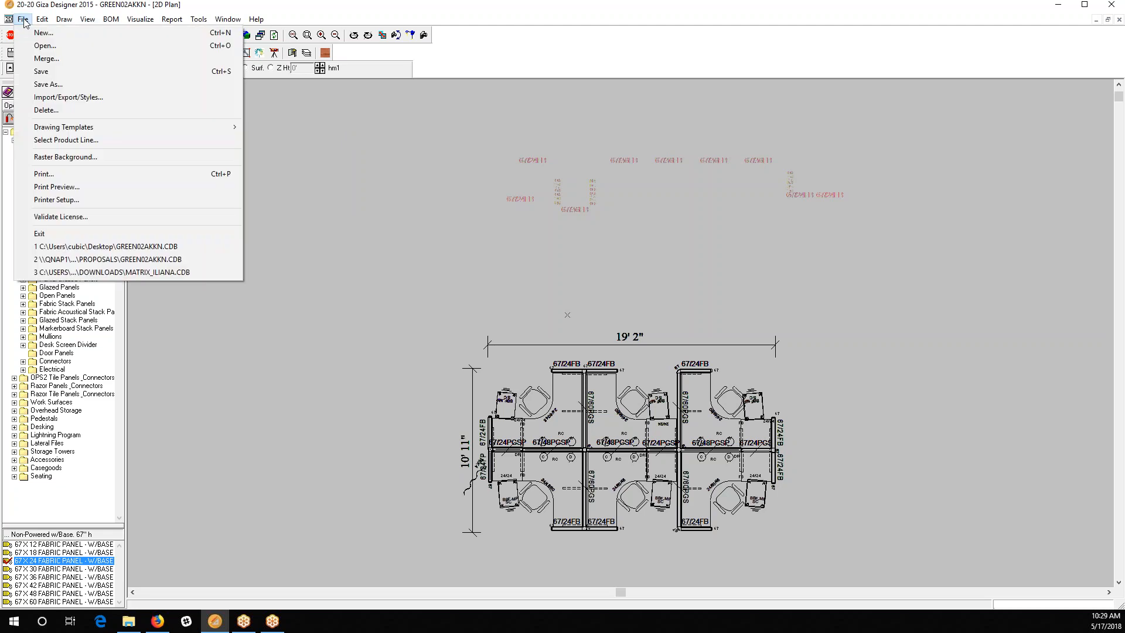
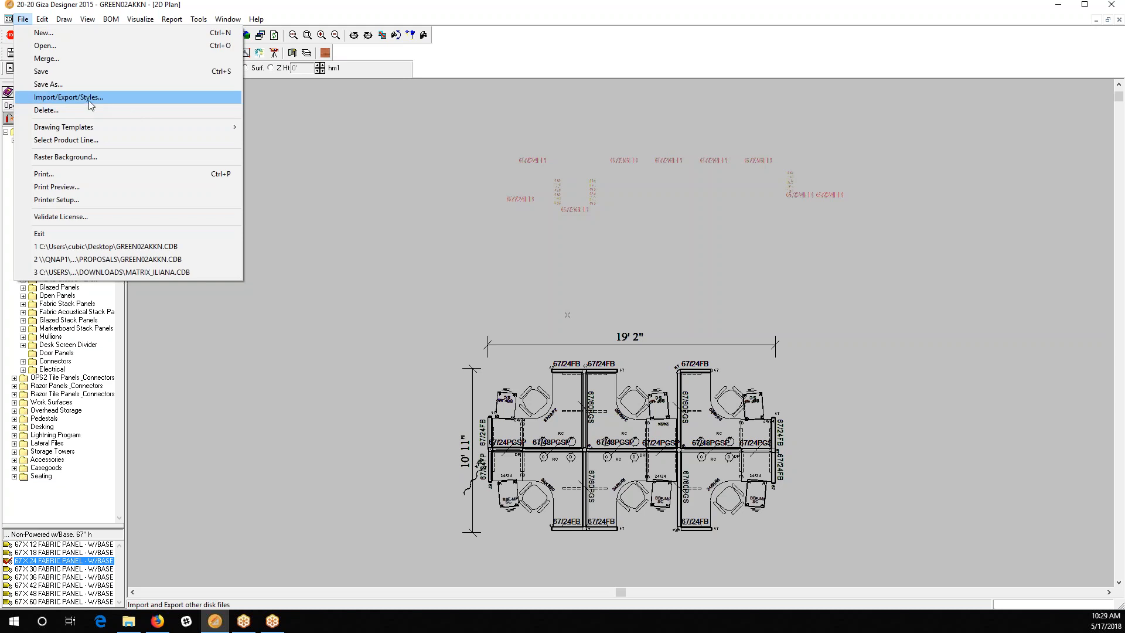
click(373, 186)
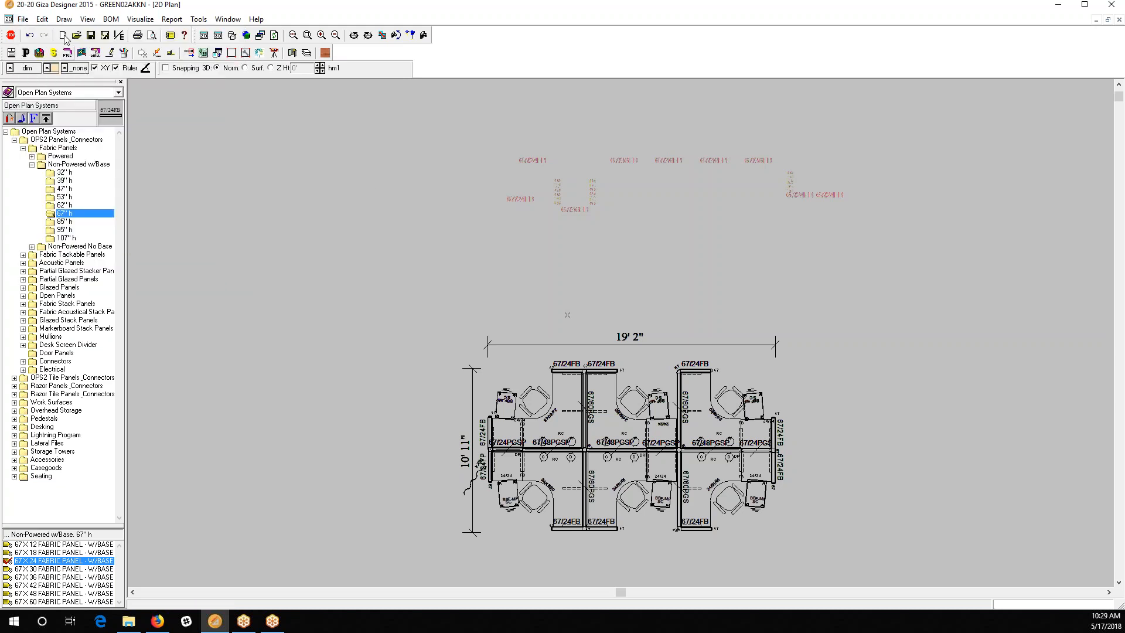
Step: Start selecting by part number, bring the part list fully into view, and select all 3WY67A2 connectors in the plan
click(45, 19)
click(46, 19)
click(45, 20)
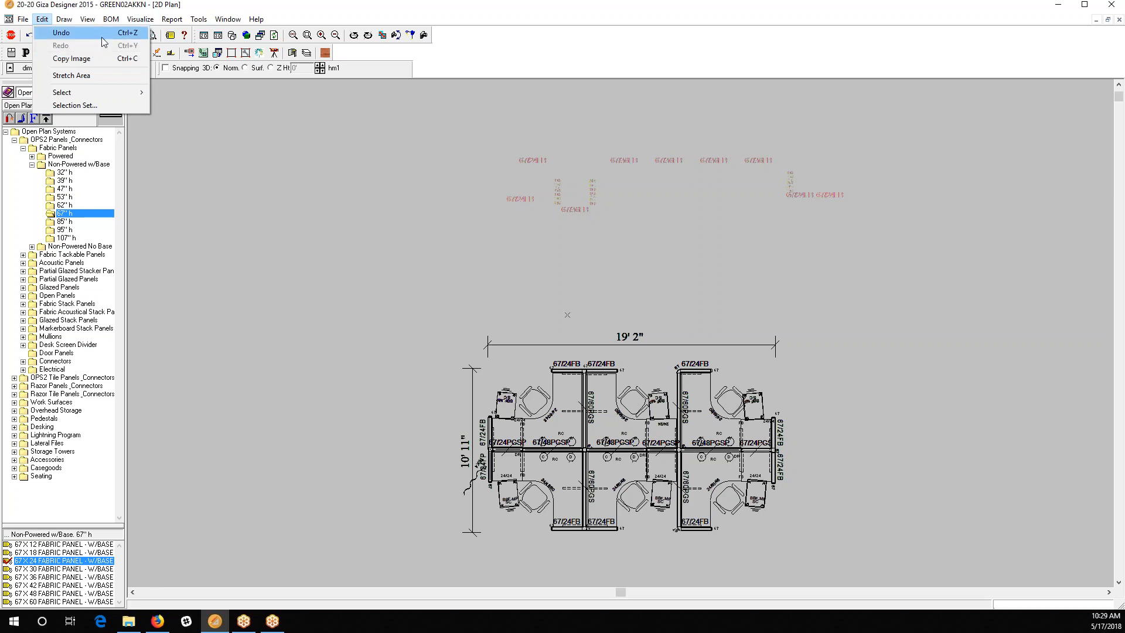
mouse_move(111, 95)
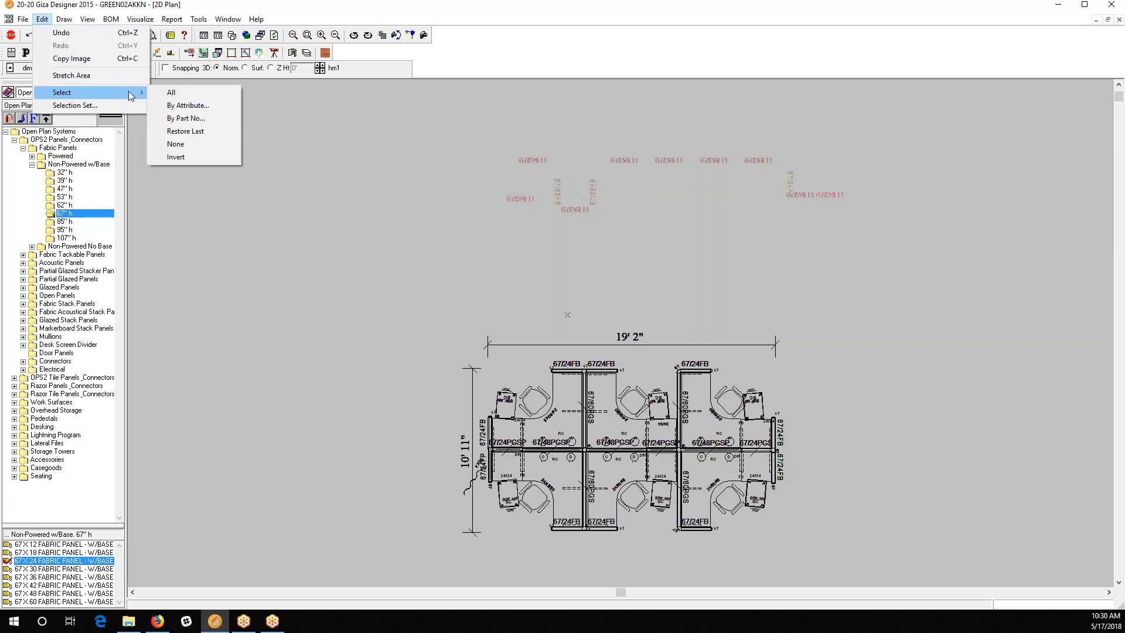
click(198, 119)
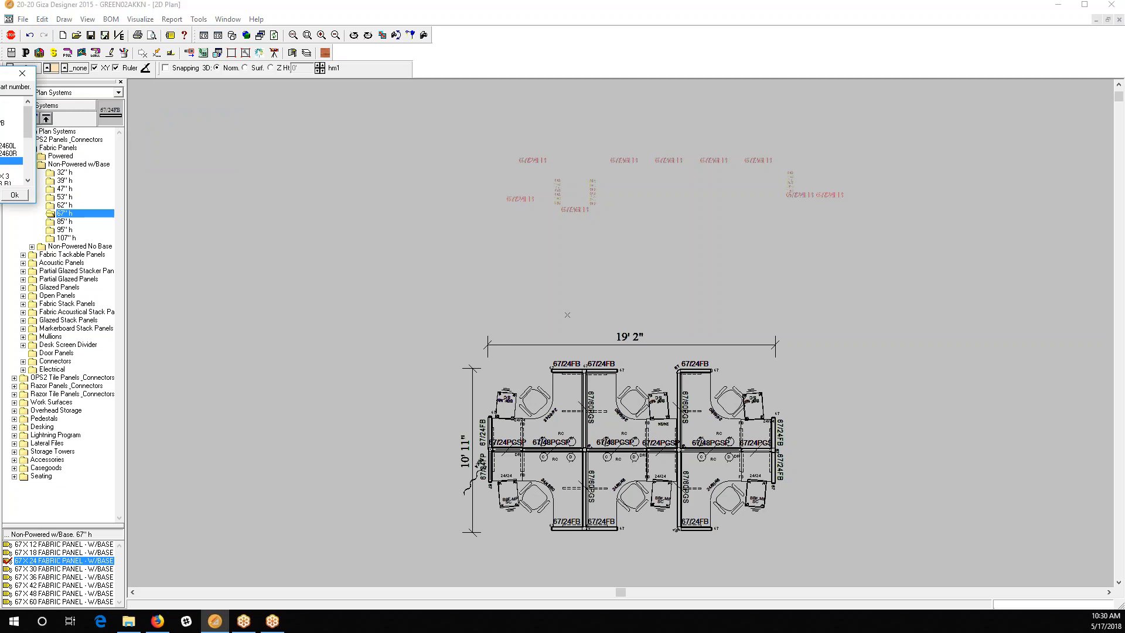
drag(5, 74, 260, 122)
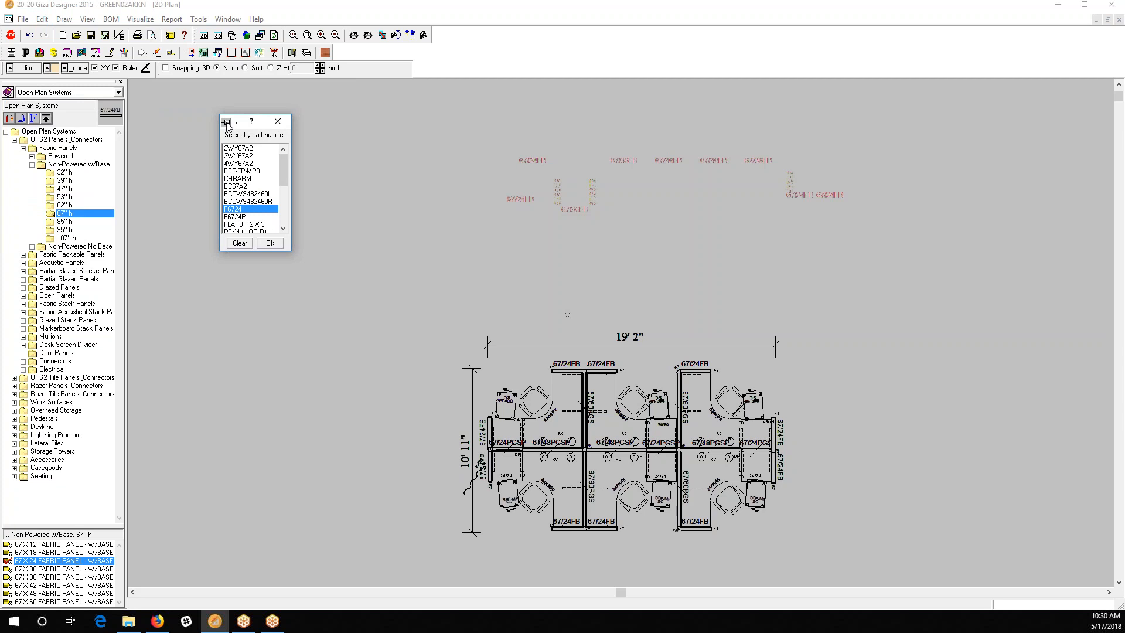
click(239, 243)
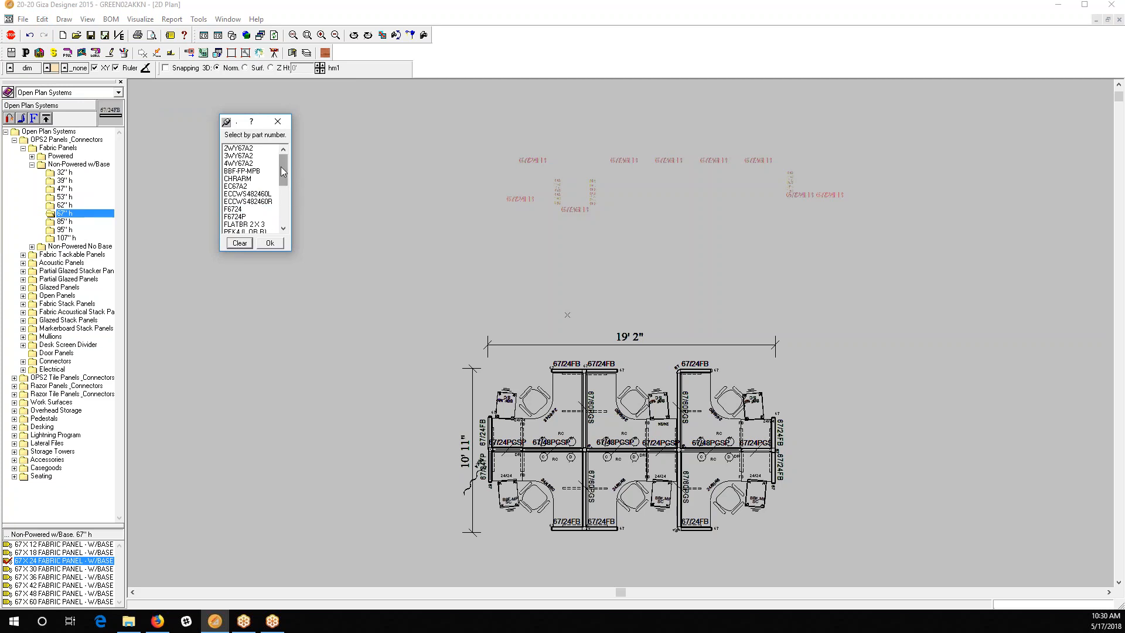
click(252, 156)
click(270, 242)
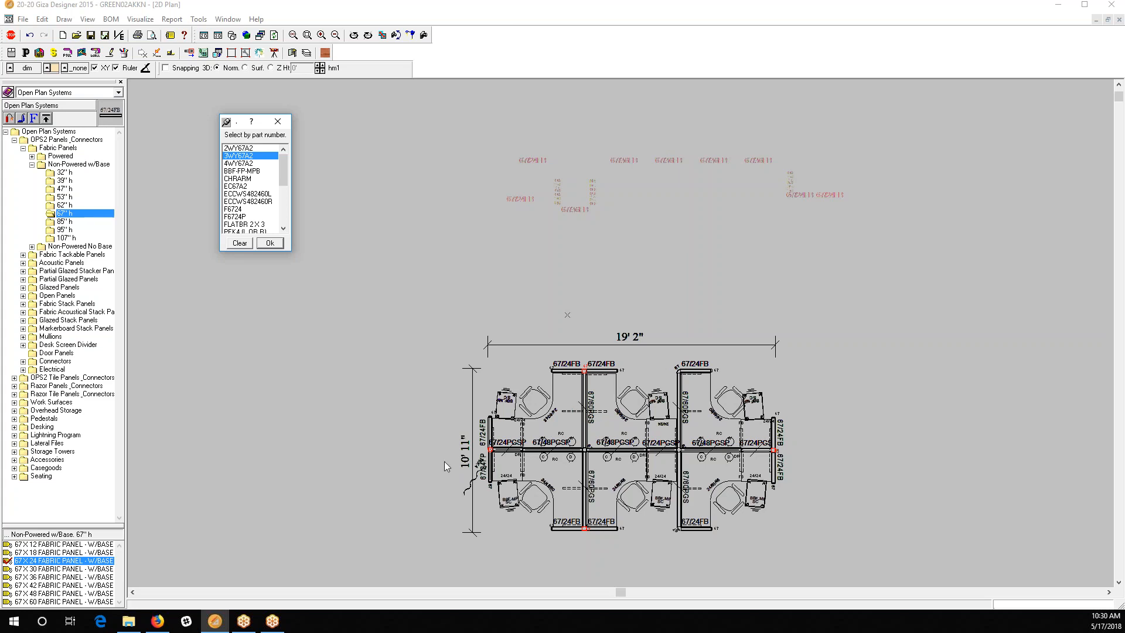
Step: Clear the 3WY67A2 choice and select every PEK4 (L OR R) part by part number
click(239, 243)
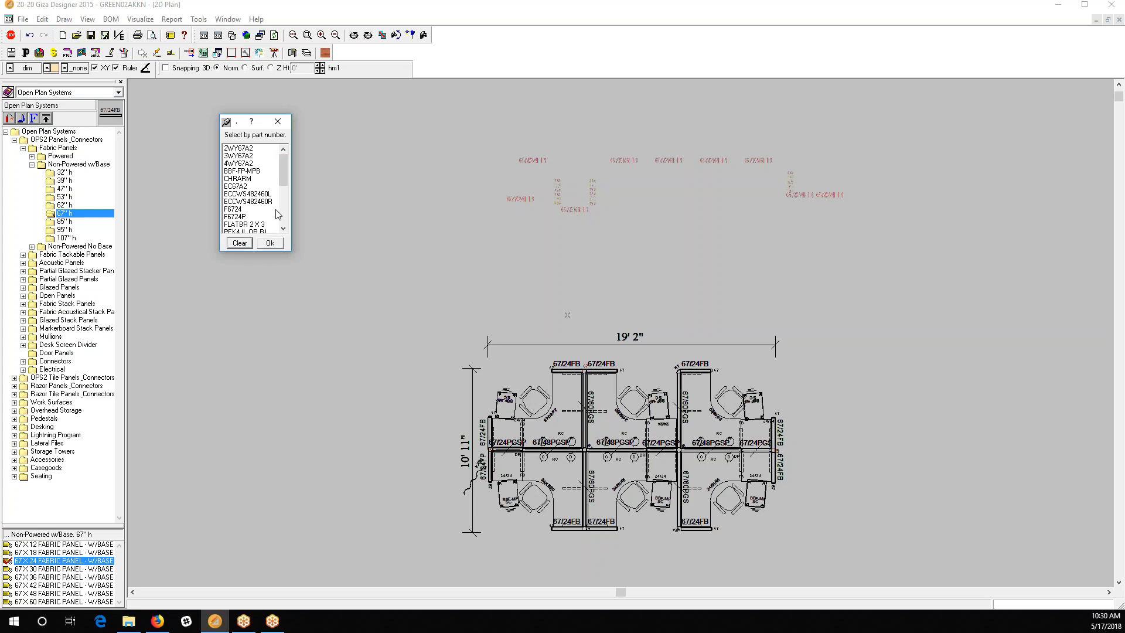
drag(286, 174, 288, 178)
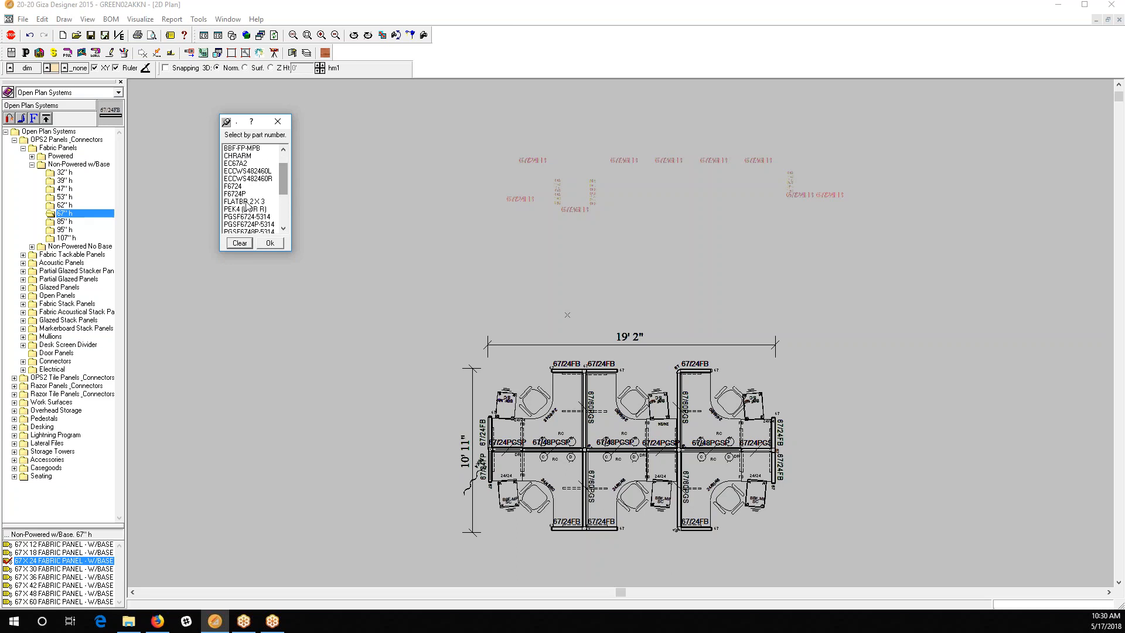
click(240, 210)
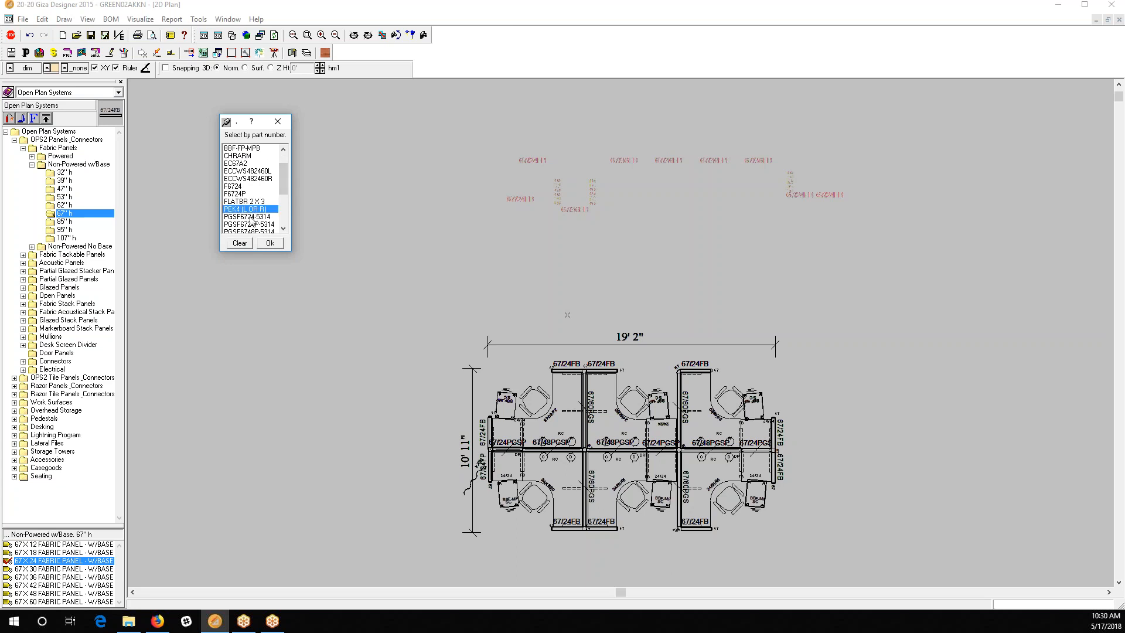
click(270, 242)
Step: Replace the PEK4 choice in the part number list with F6724P and select the matching panels
click(247, 243)
click(238, 194)
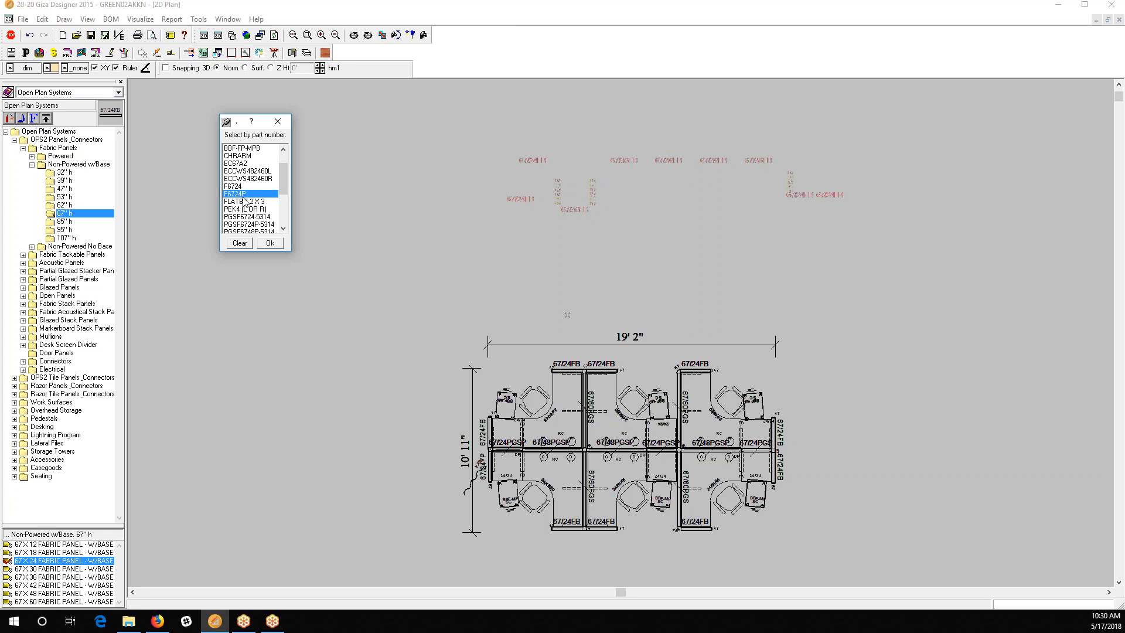
click(279, 242)
click(308, 312)
Step: Look through the part number list, clear the current choice, and select all F6724 and F6724P panels together
drag(285, 188, 275, 219)
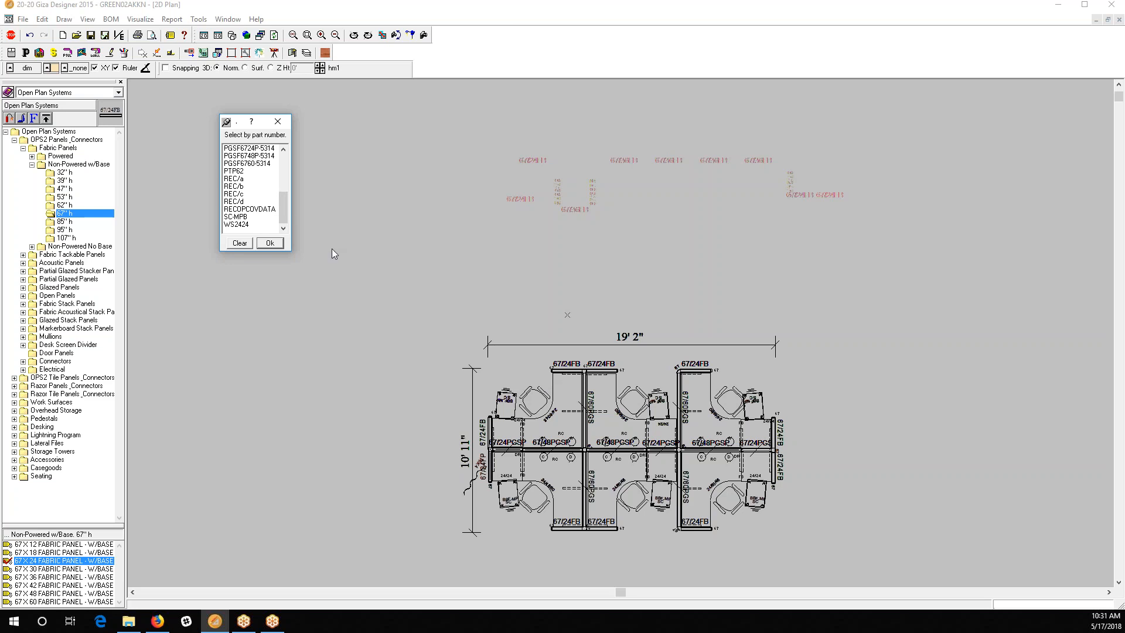
drag(279, 212, 280, 188)
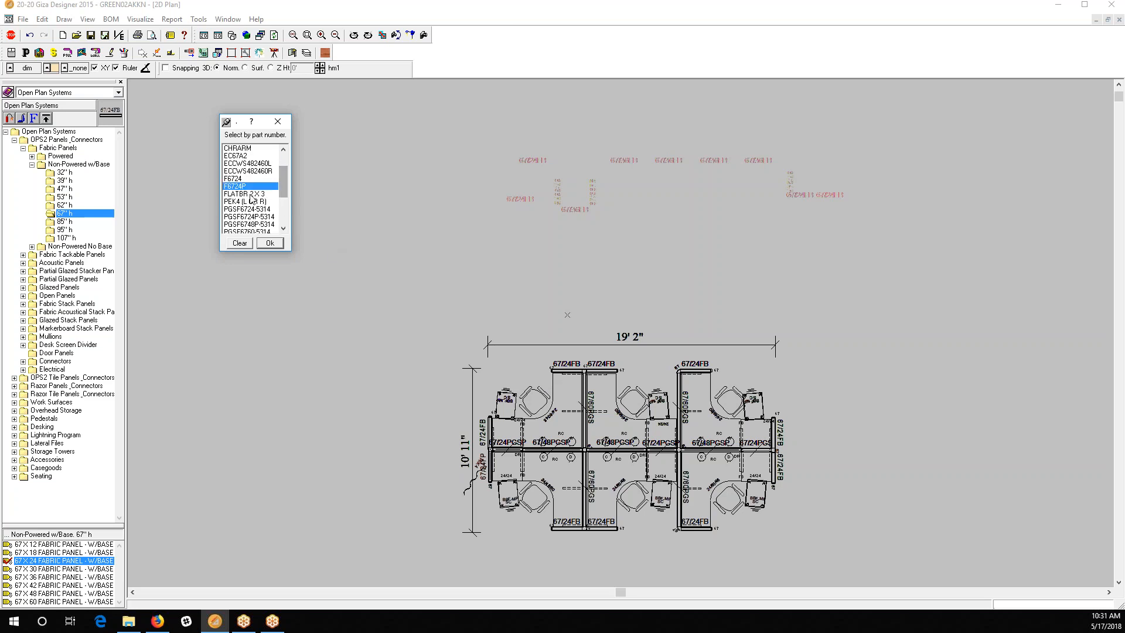
click(235, 242)
click(238, 178)
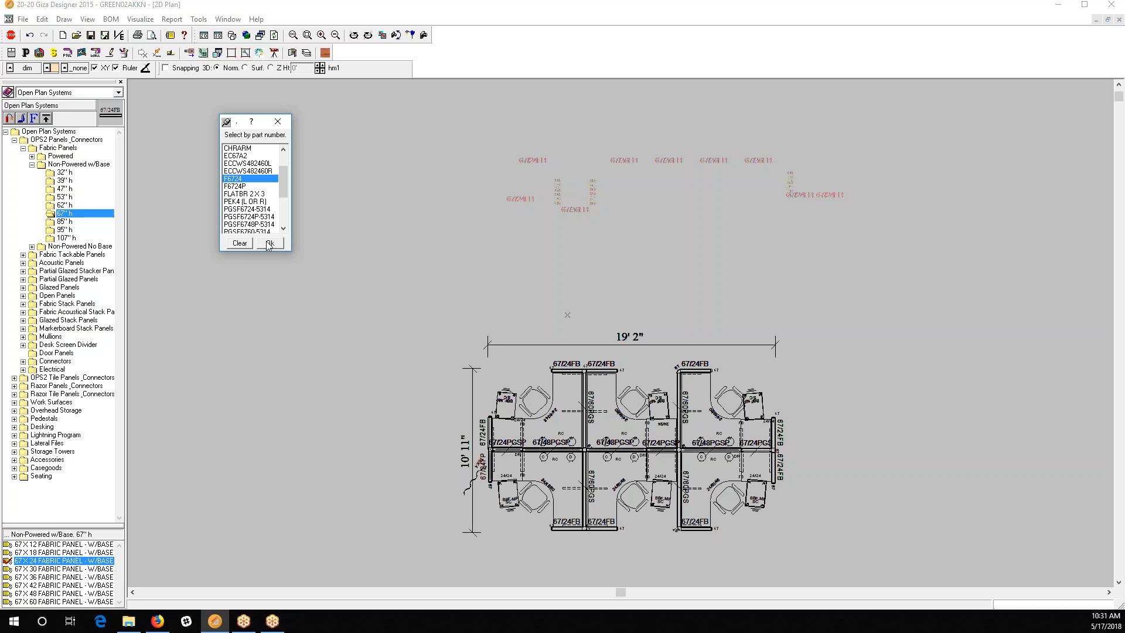
ctrl+click(238, 187)
click(268, 243)
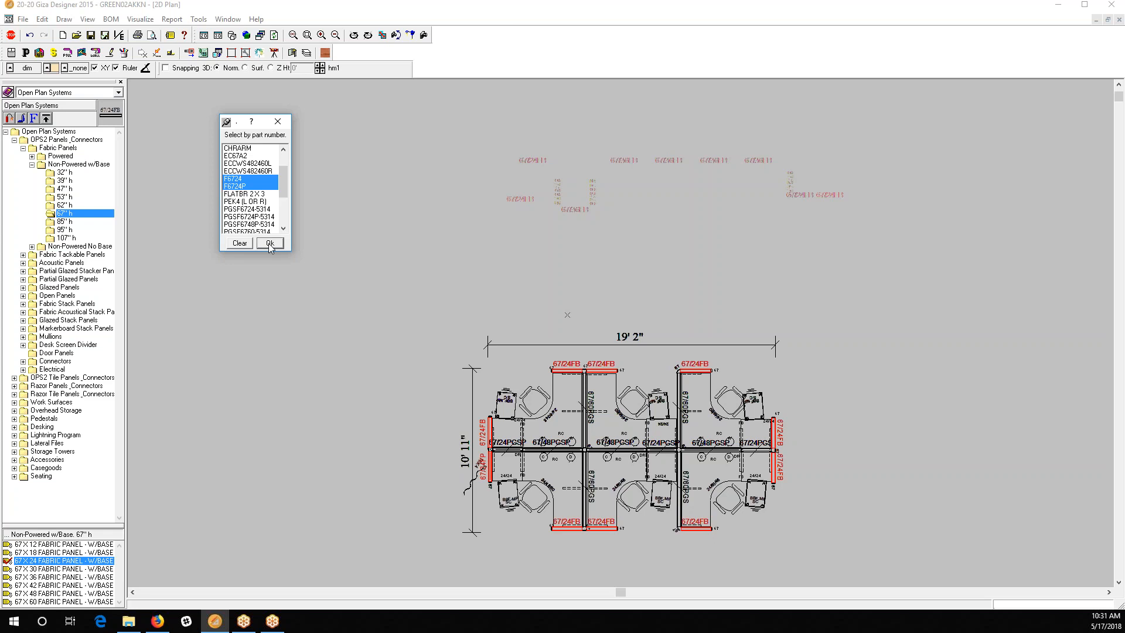
Step: Change the part number of all selected 67/24 fabric panels to F5324
right_click(573, 370)
mouse_move(611, 381)
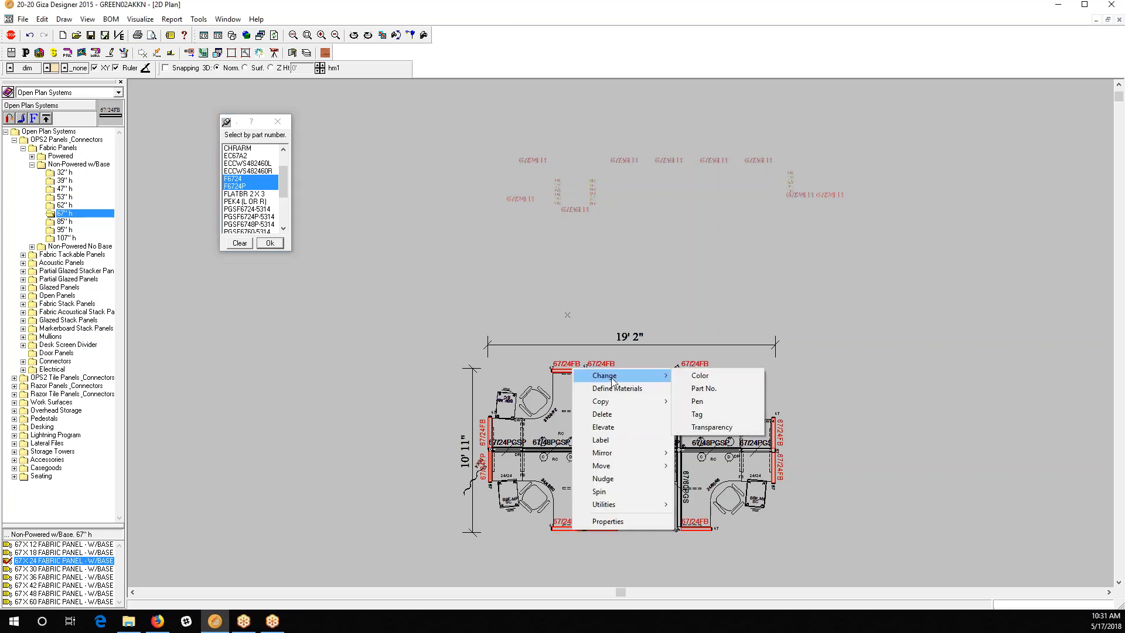
click(698, 388)
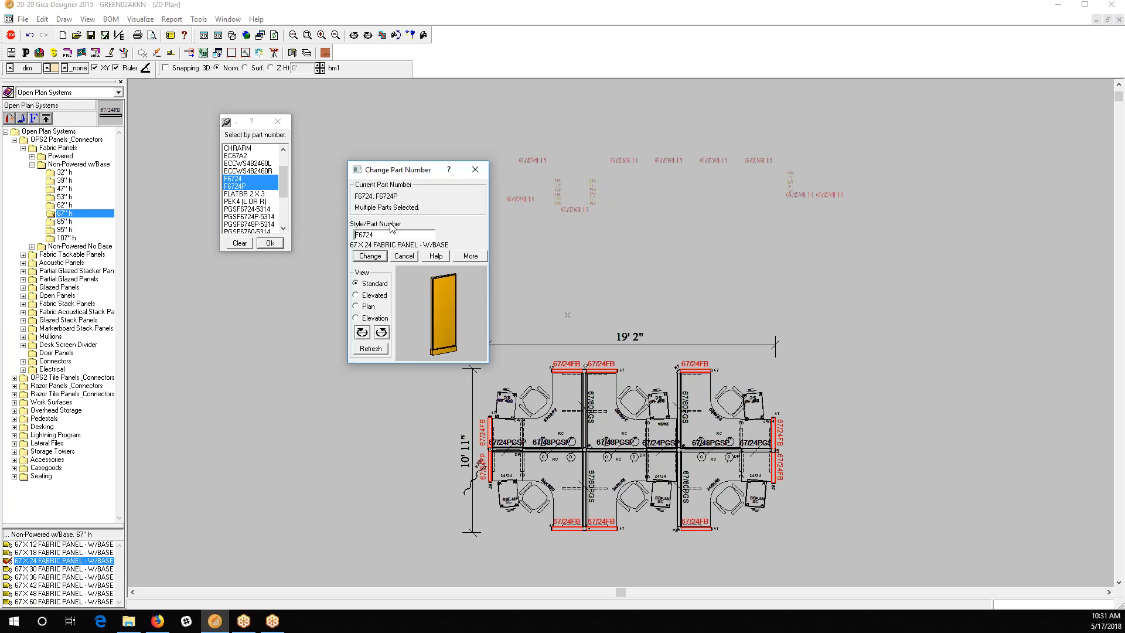
drag(362, 235, 364, 234)
text(53)
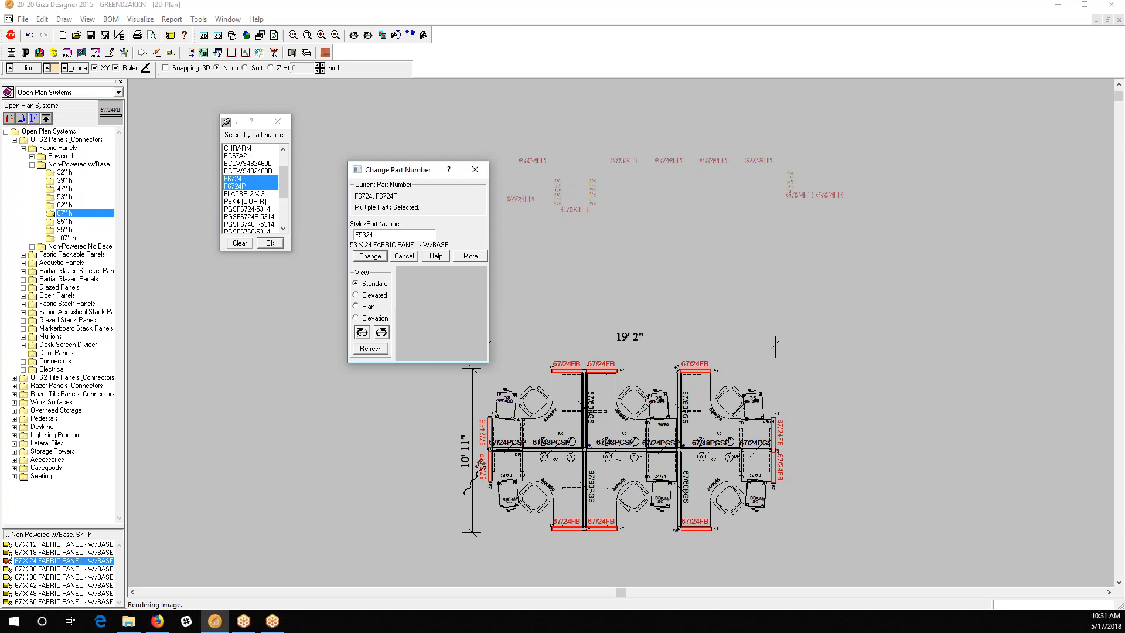
click(367, 257)
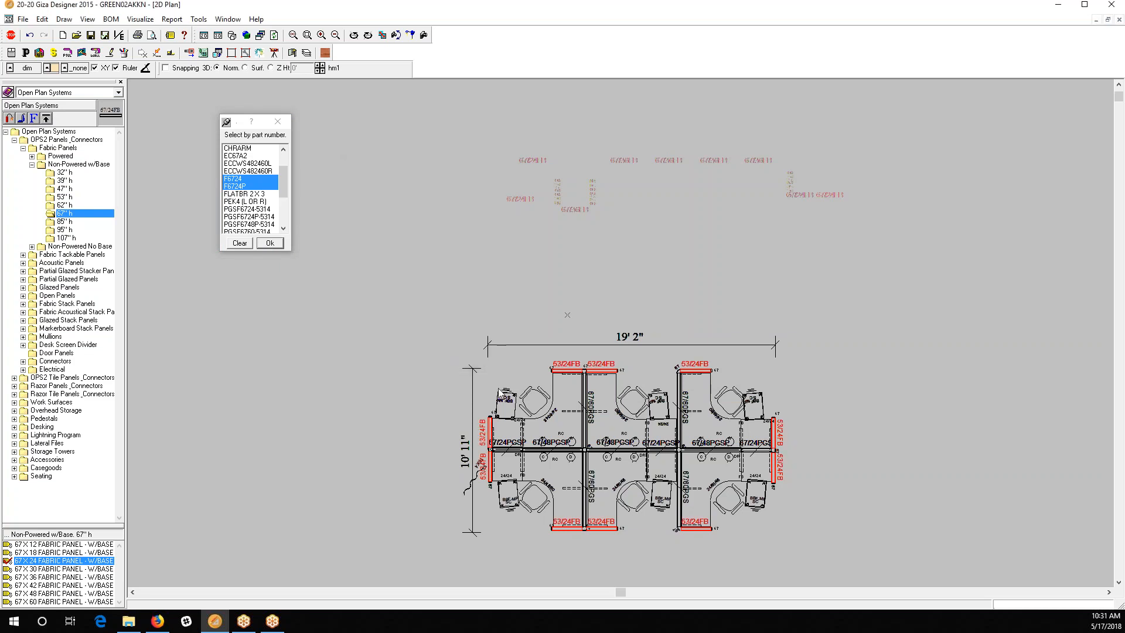
Step: Show the workstation layout in isometric view and clear the panel selection
click(218, 35)
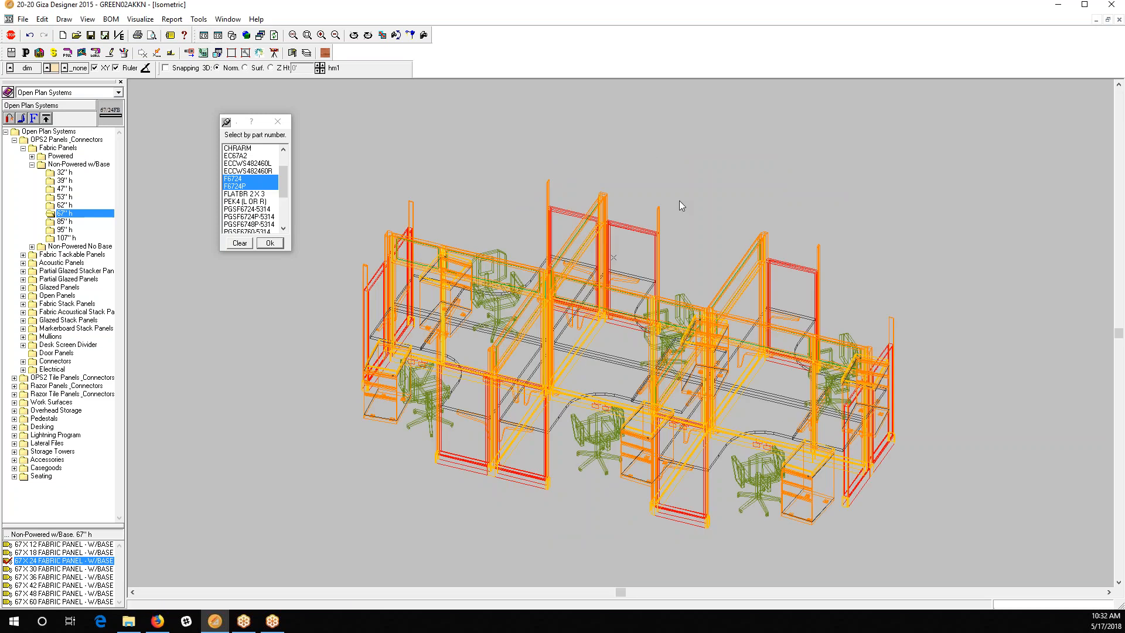
click(289, 55)
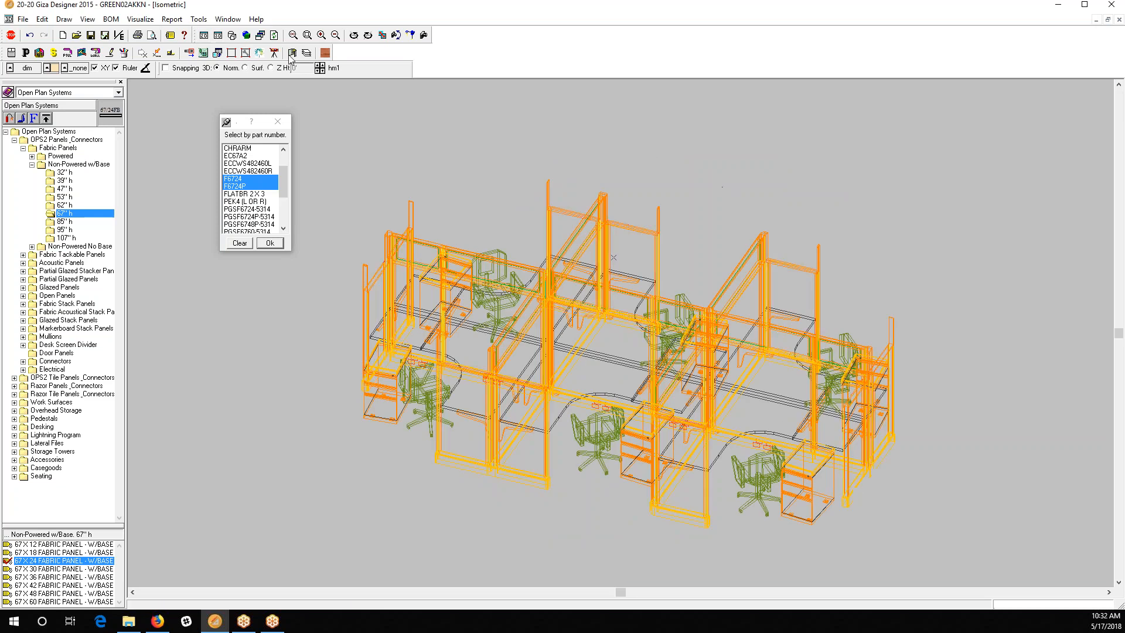
Step: Undo the part number change on the 67/24 panels and return to the 2D plan with the part number selection dialog closed
click(655, 223)
click(199, 19)
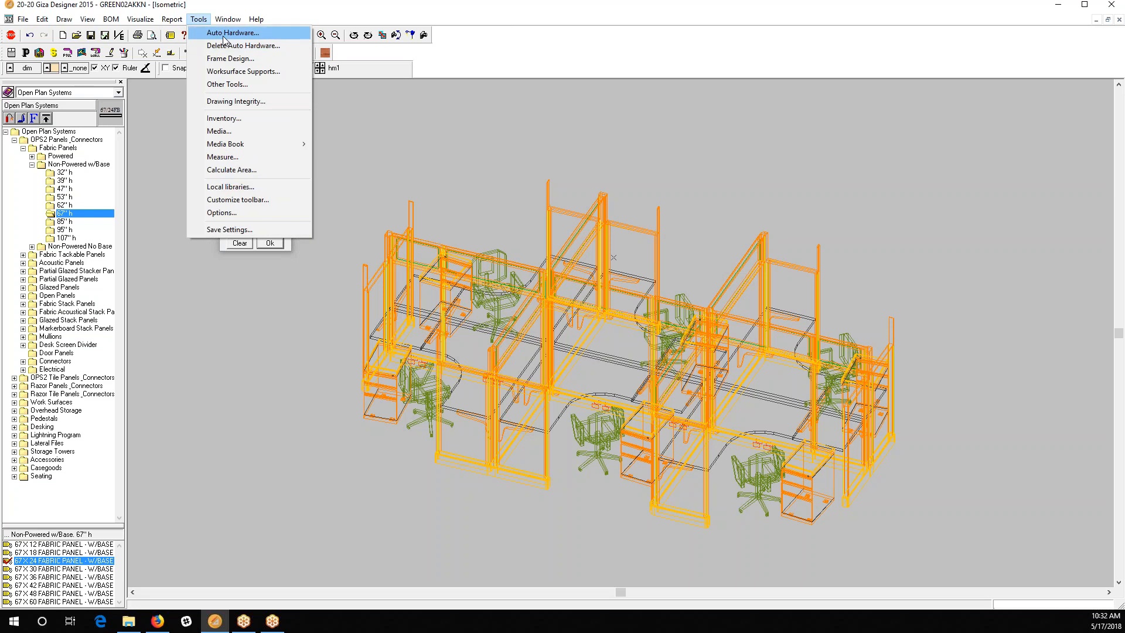
click(350, 131)
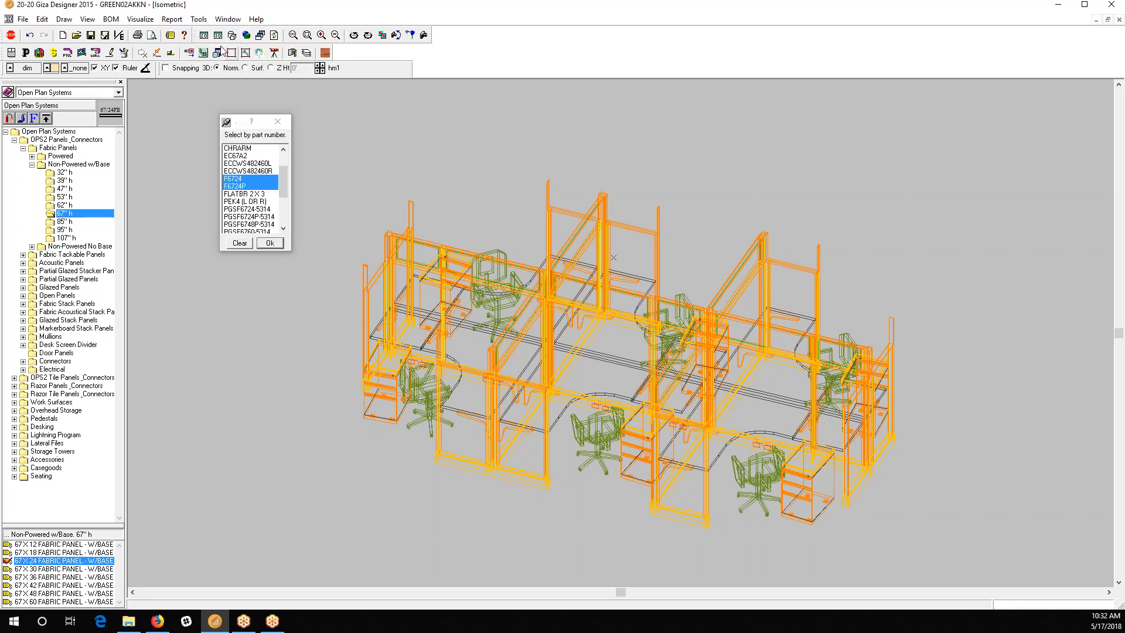
key(ctrl+z)
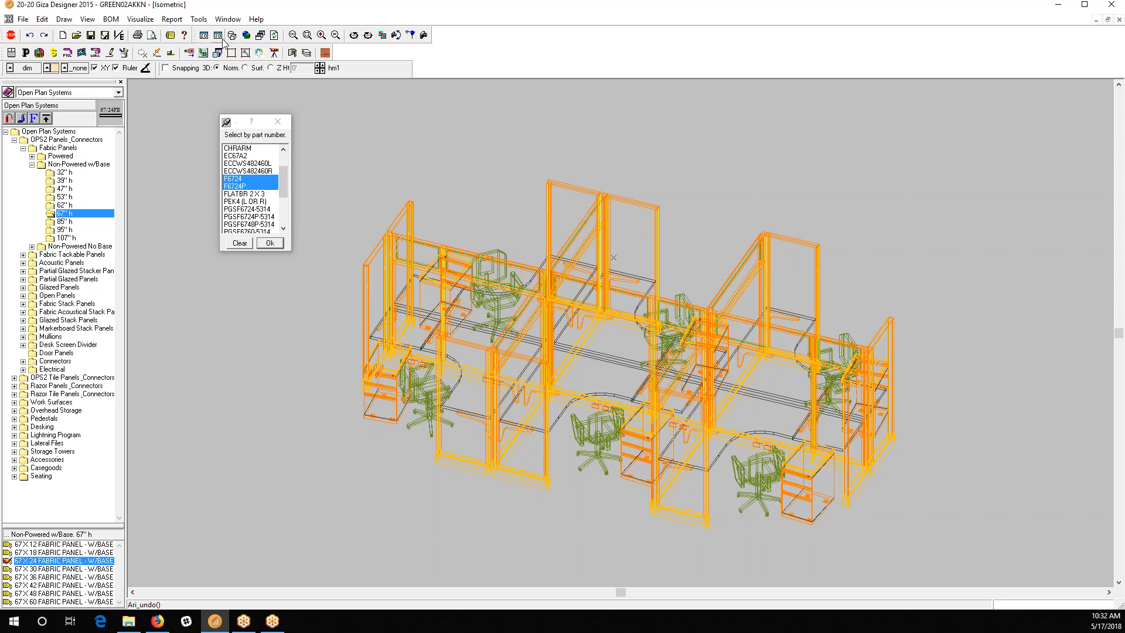
click(293, 35)
click(216, 35)
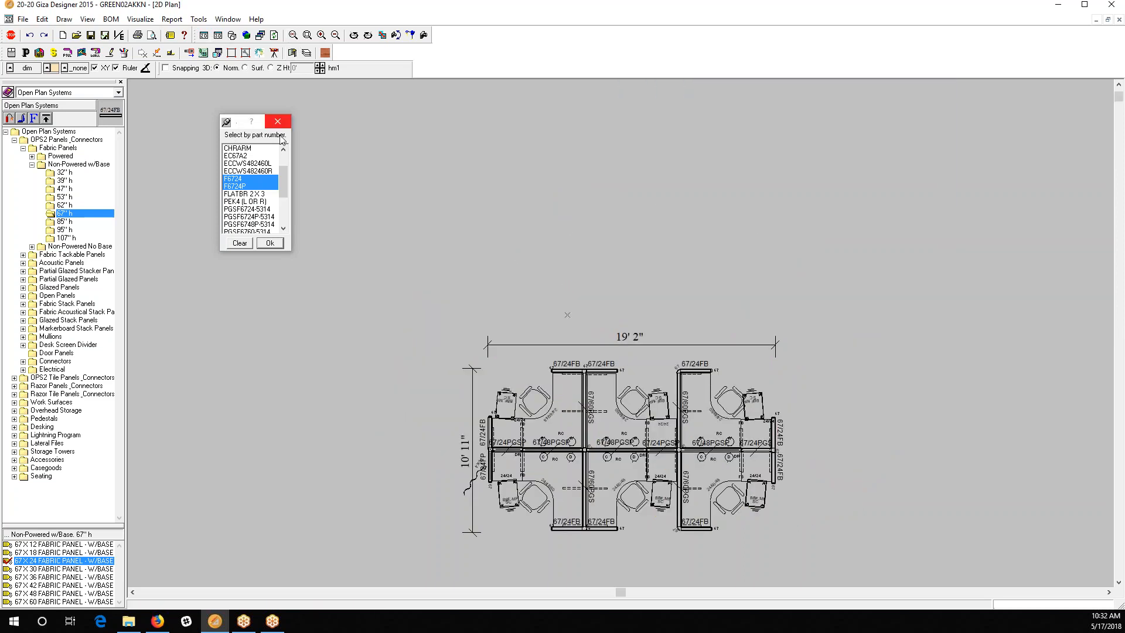
click(278, 121)
Step: Look at the symbol text display mode and scaling factor, then leave the settings
click(73, 22)
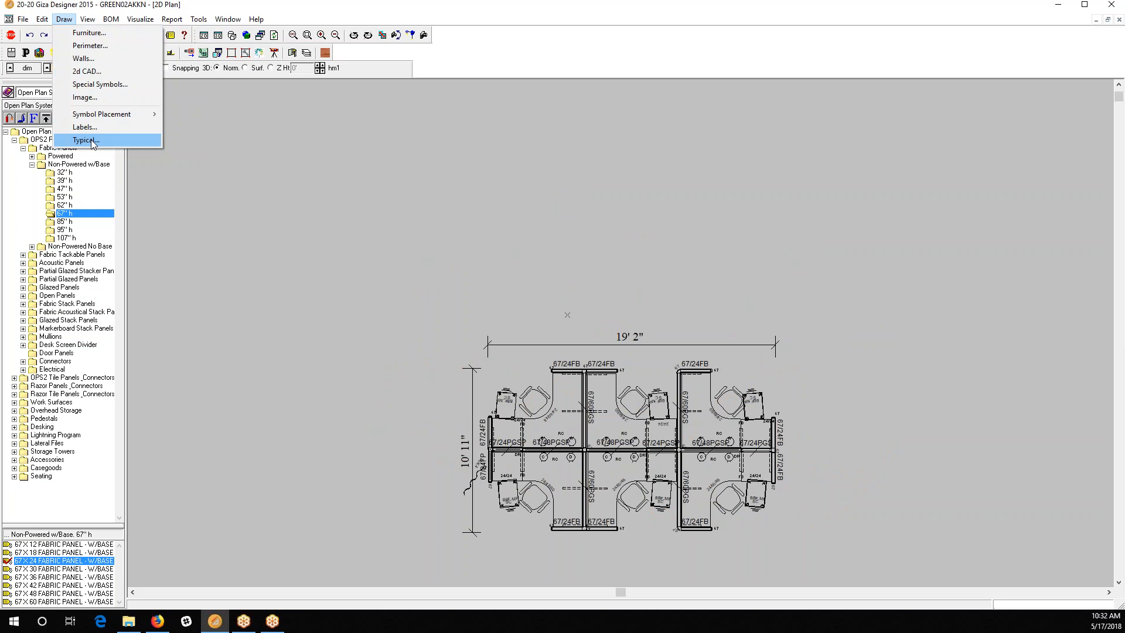
mouse_move(94, 20)
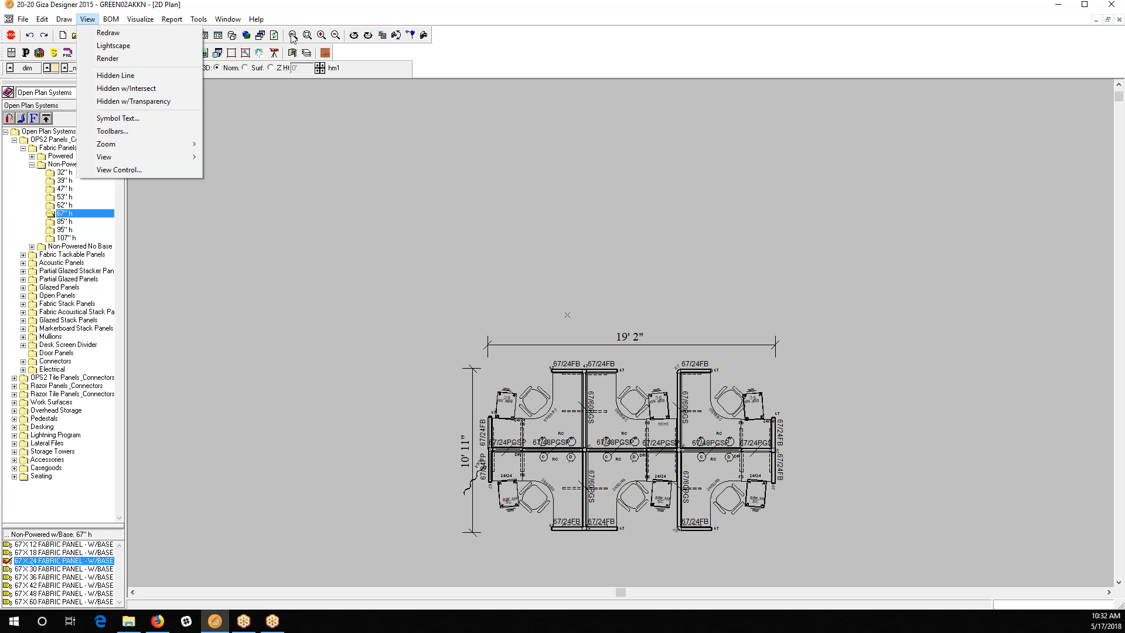
mouse_move(171, 142)
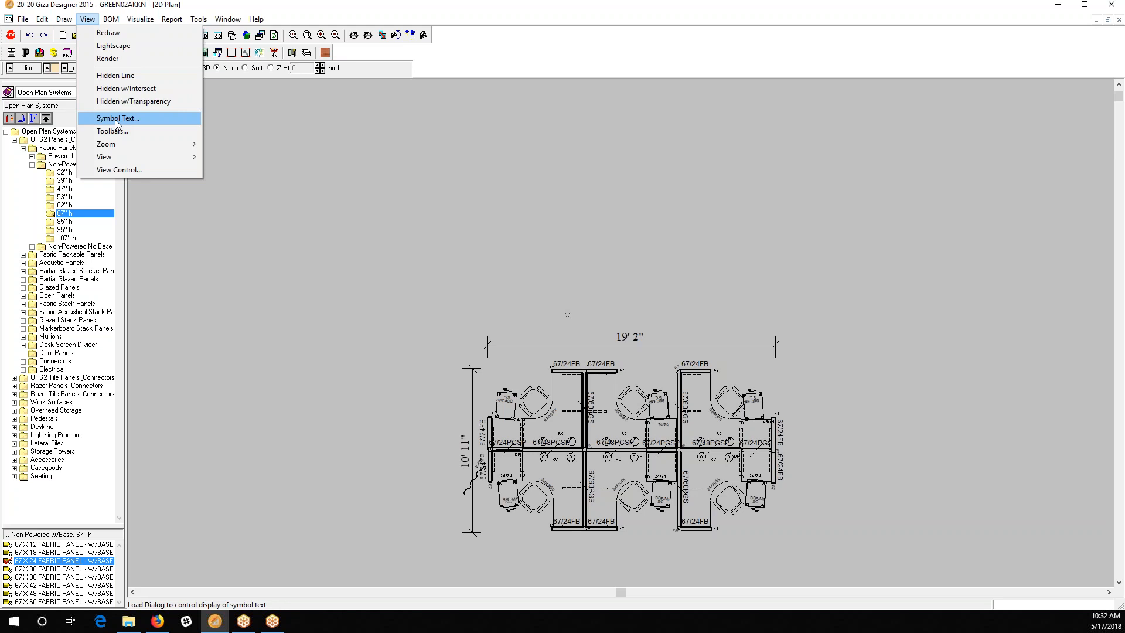
click(115, 121)
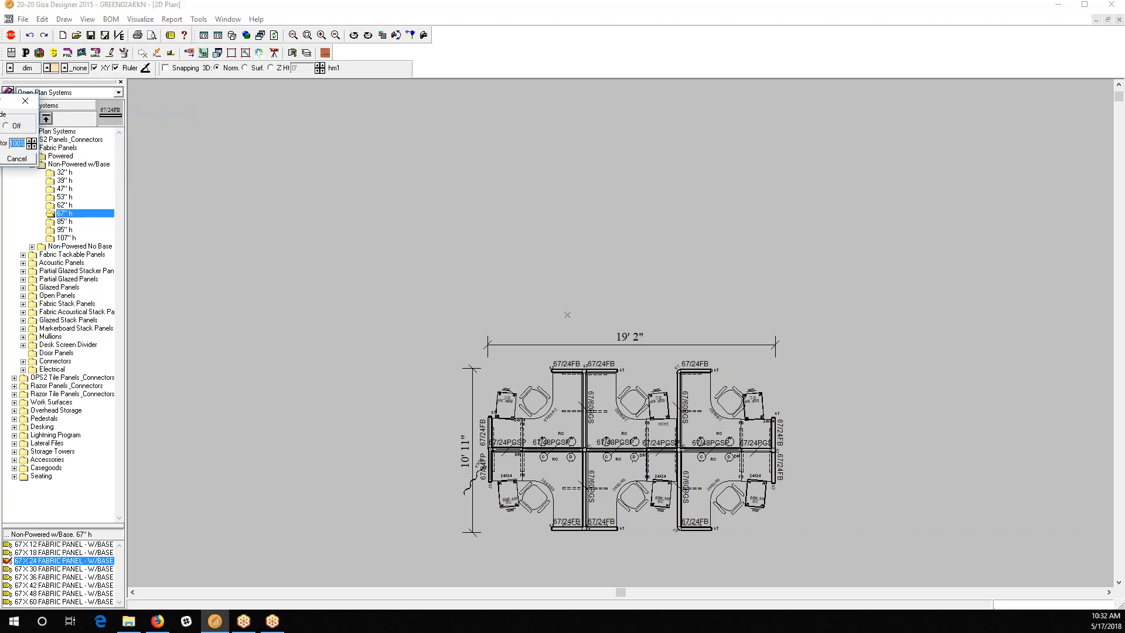
drag(1, 101, 212, 106)
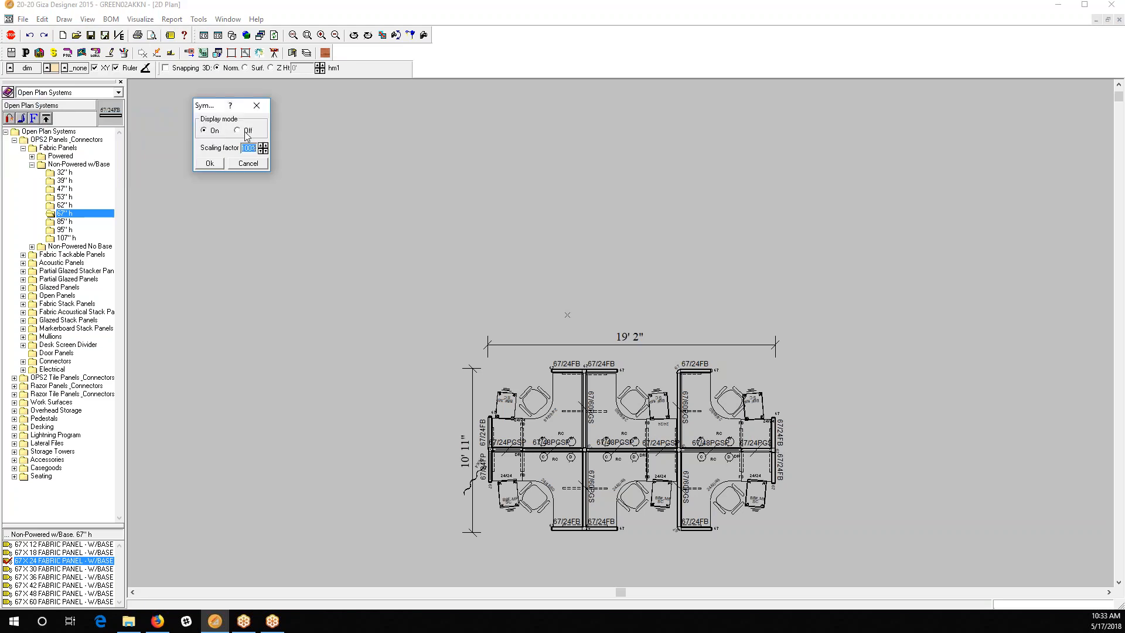
click(215, 164)
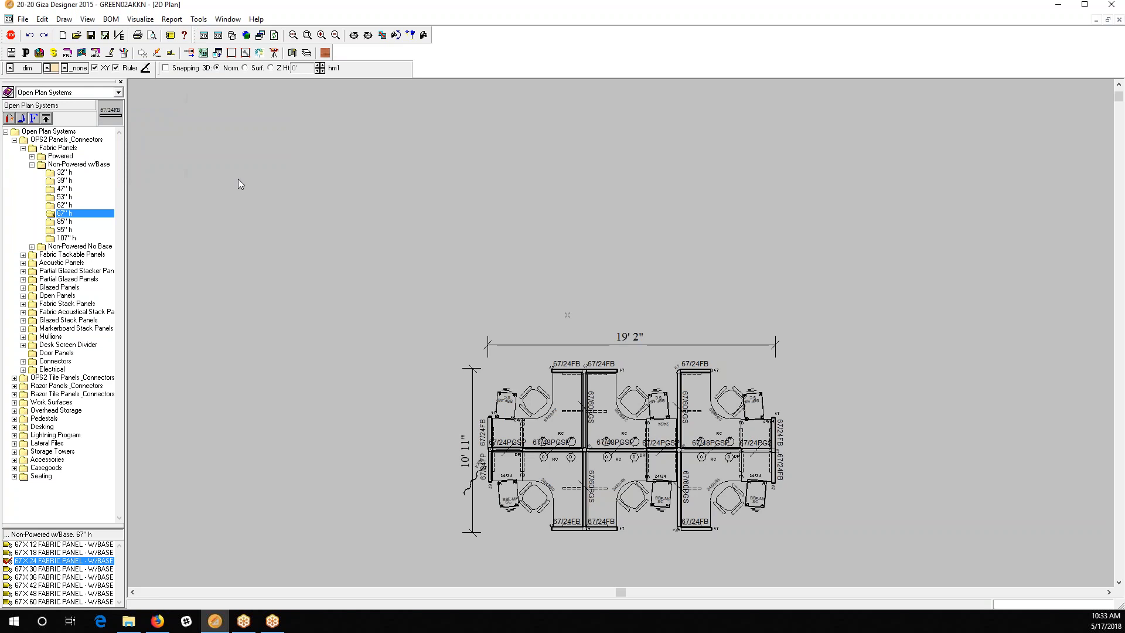
Step: Turn the symbol text display on and lower its scaling factor so the plan's labels shrink out of sight
click(87, 19)
mouse_move(63, 19)
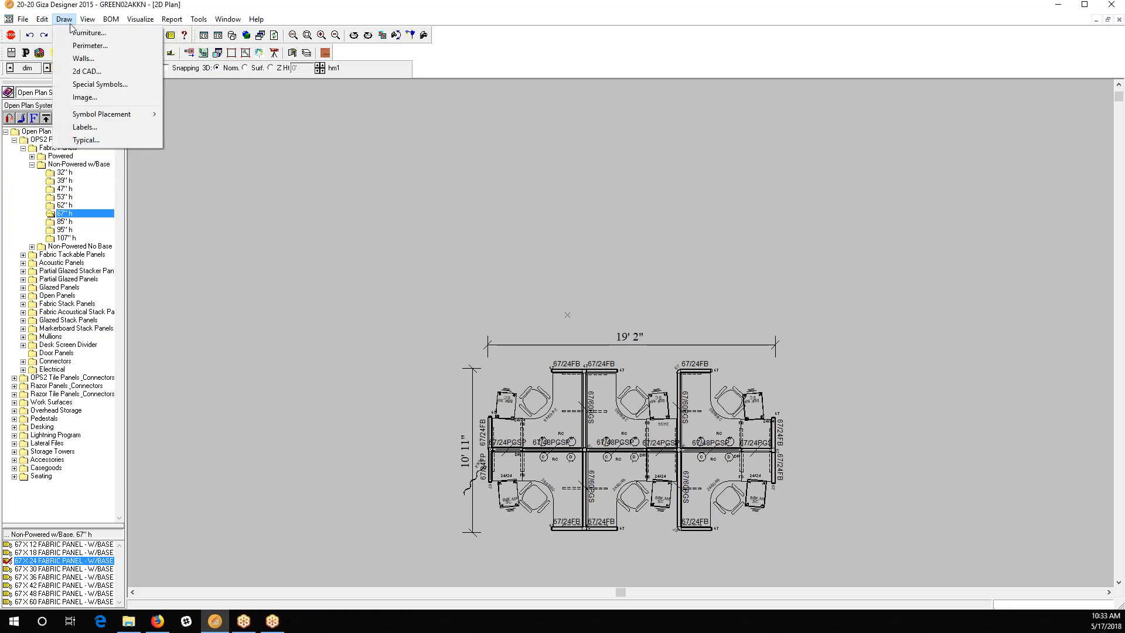
click(106, 119)
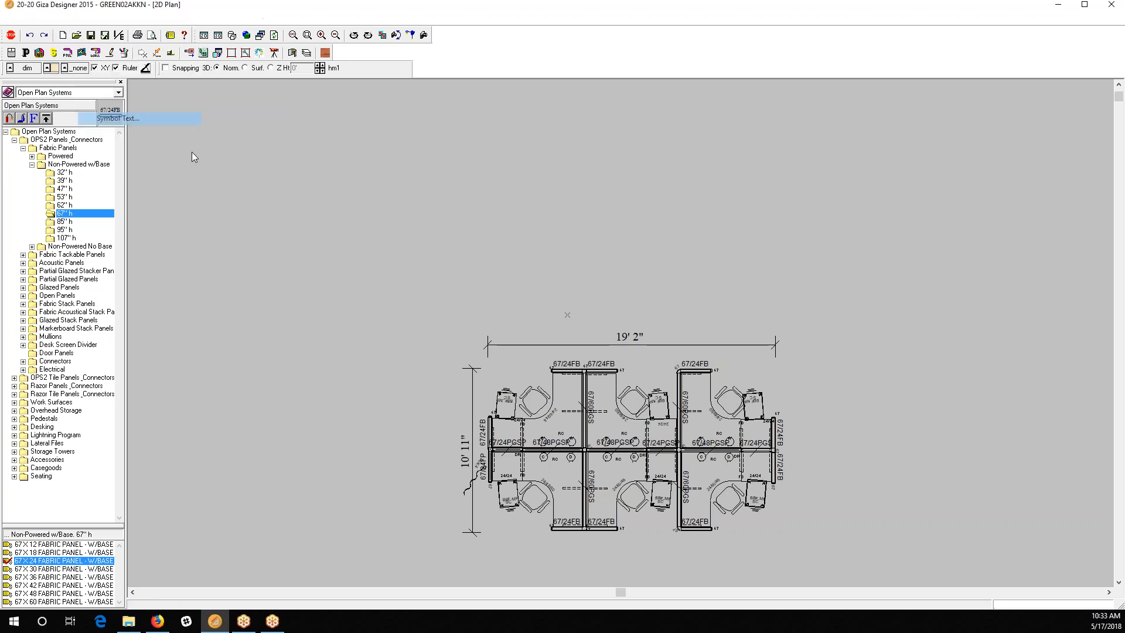
drag(9, 106, 255, 122)
click(220, 147)
double_click(258, 163)
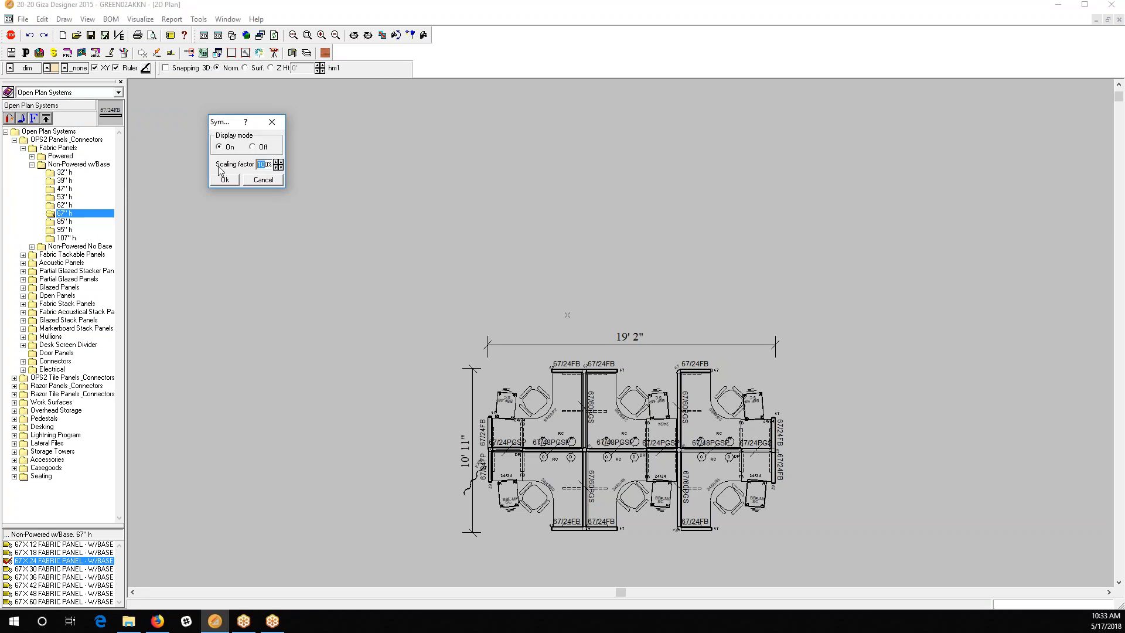
click(225, 179)
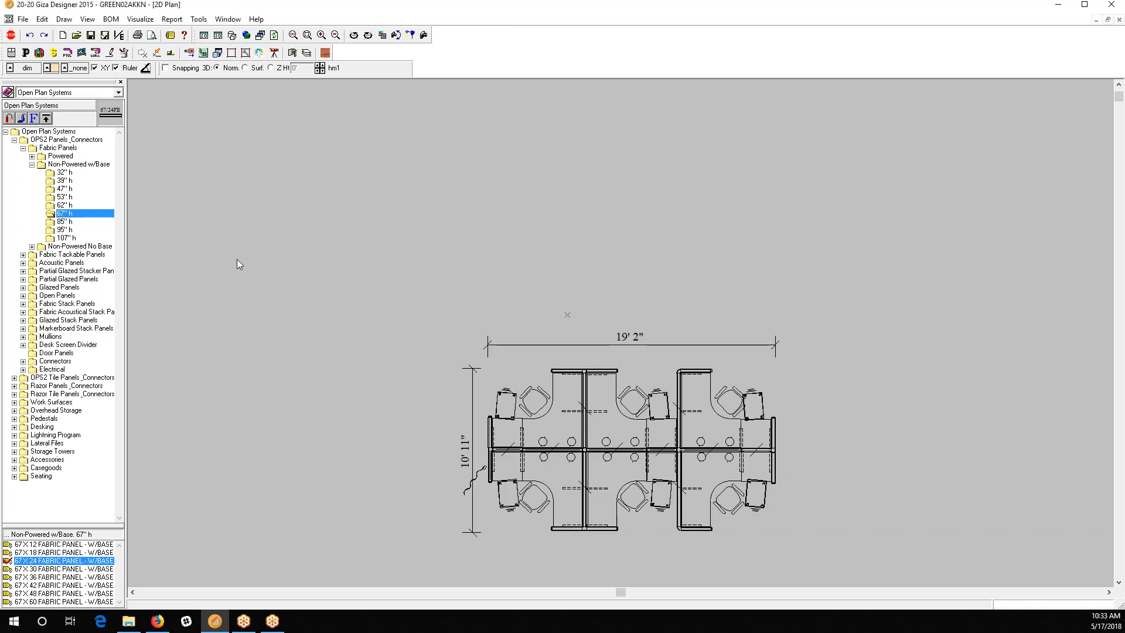
Step: Set the symbol text scaling factor to 100 for the plan's labels
click(62, 19)
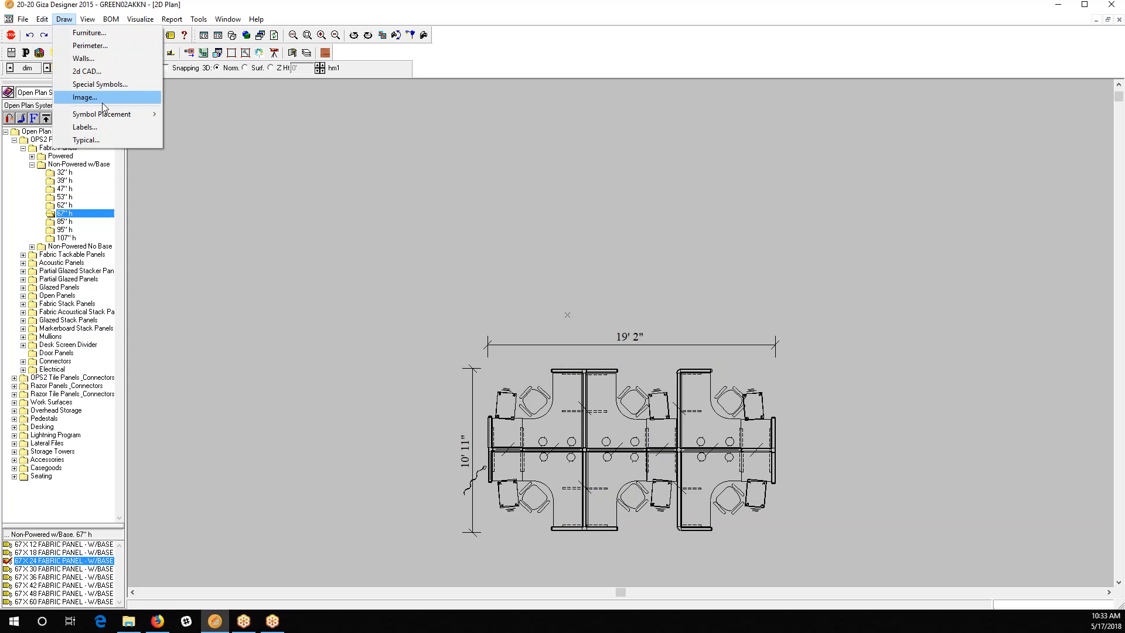
click(99, 85)
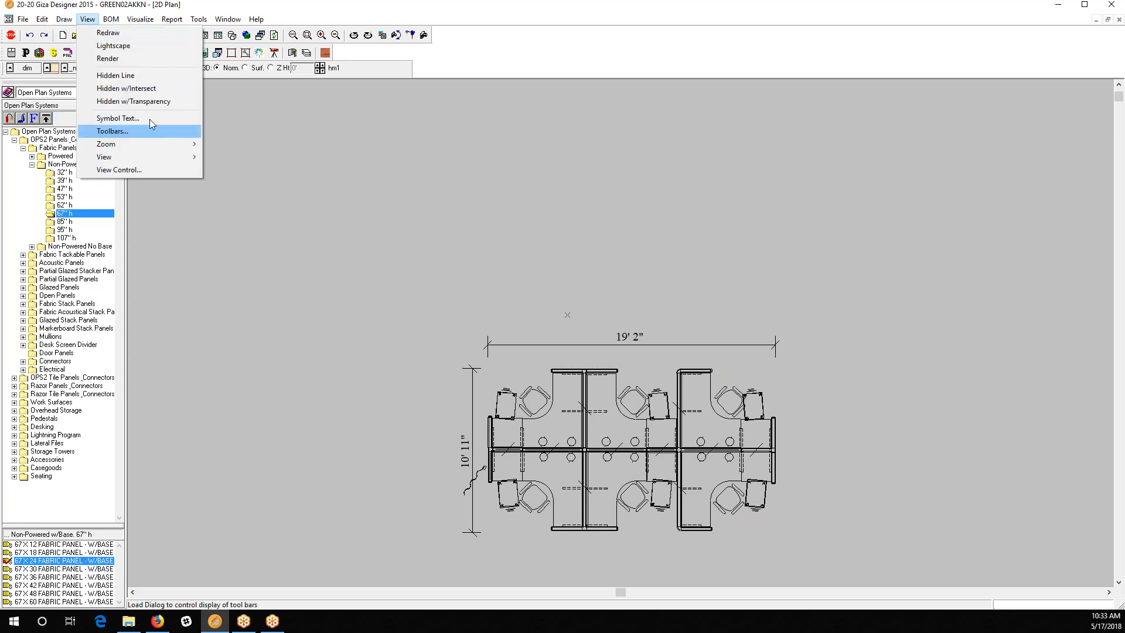
click(150, 133)
text(100)
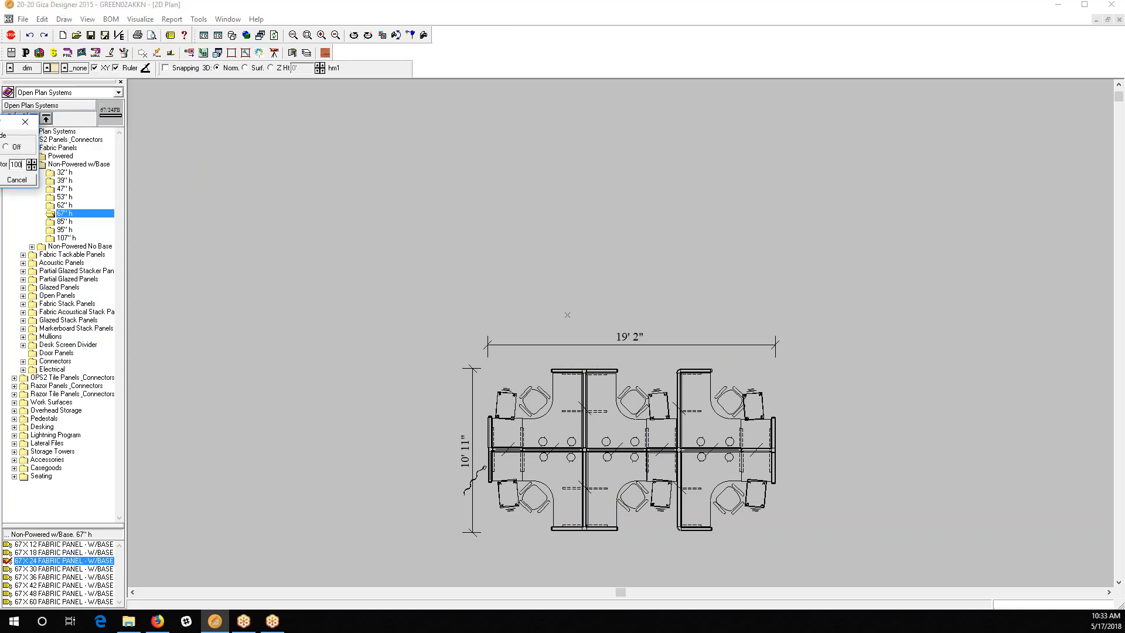
key(Return)
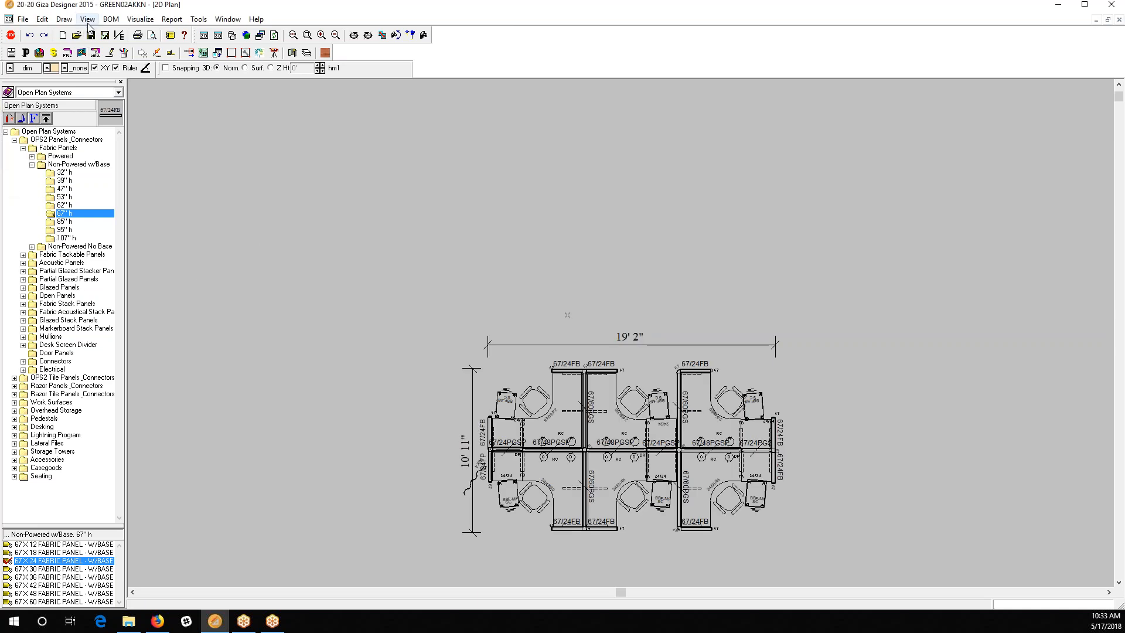
Step: Show the bill of materials report for everything in the drawing, review the full parts list and close it
click(87, 19)
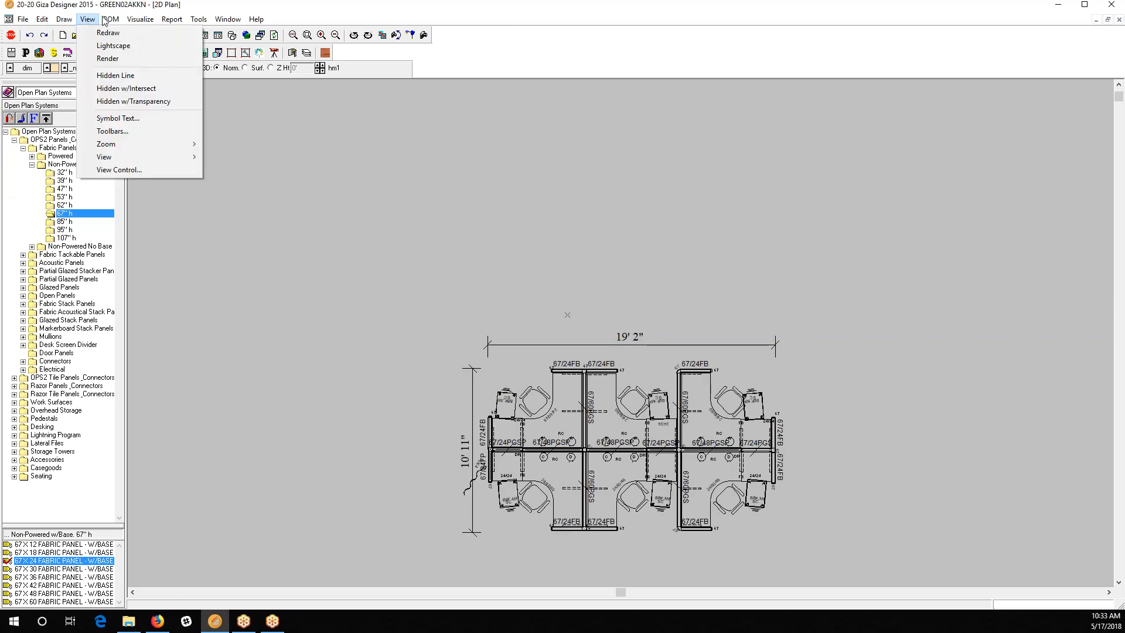
mouse_move(110, 22)
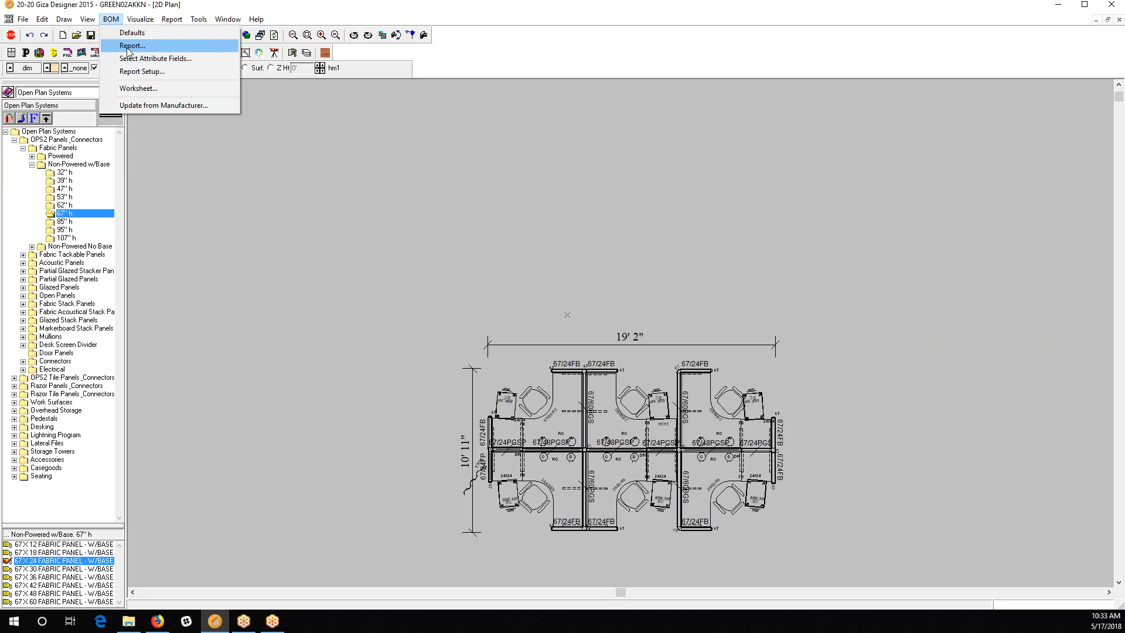
click(127, 49)
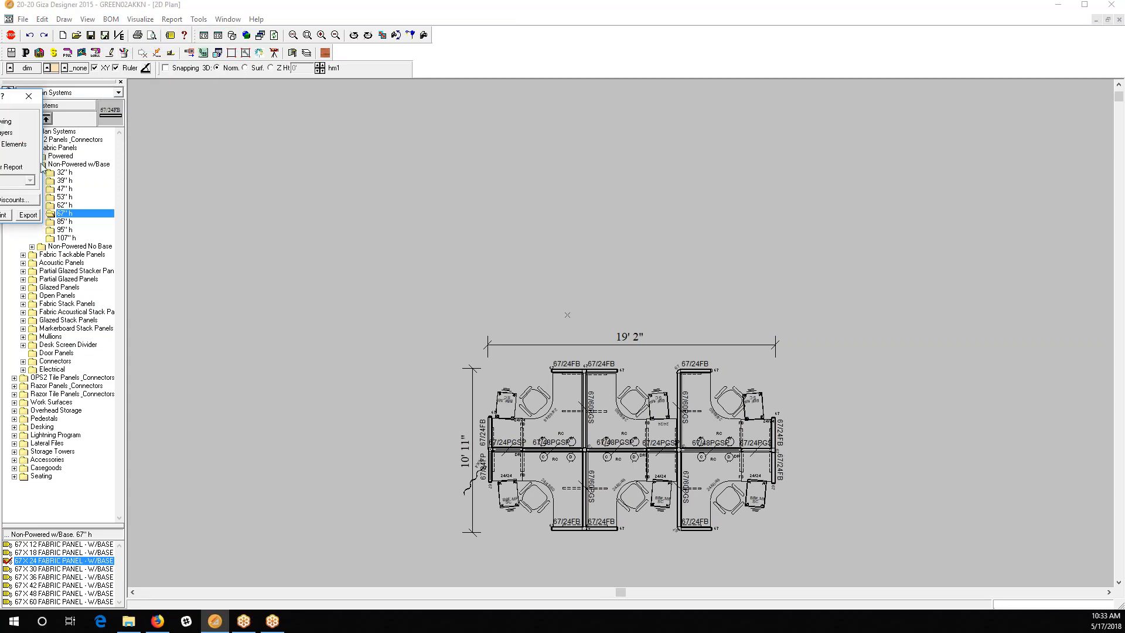
drag(15, 95, 375, 82)
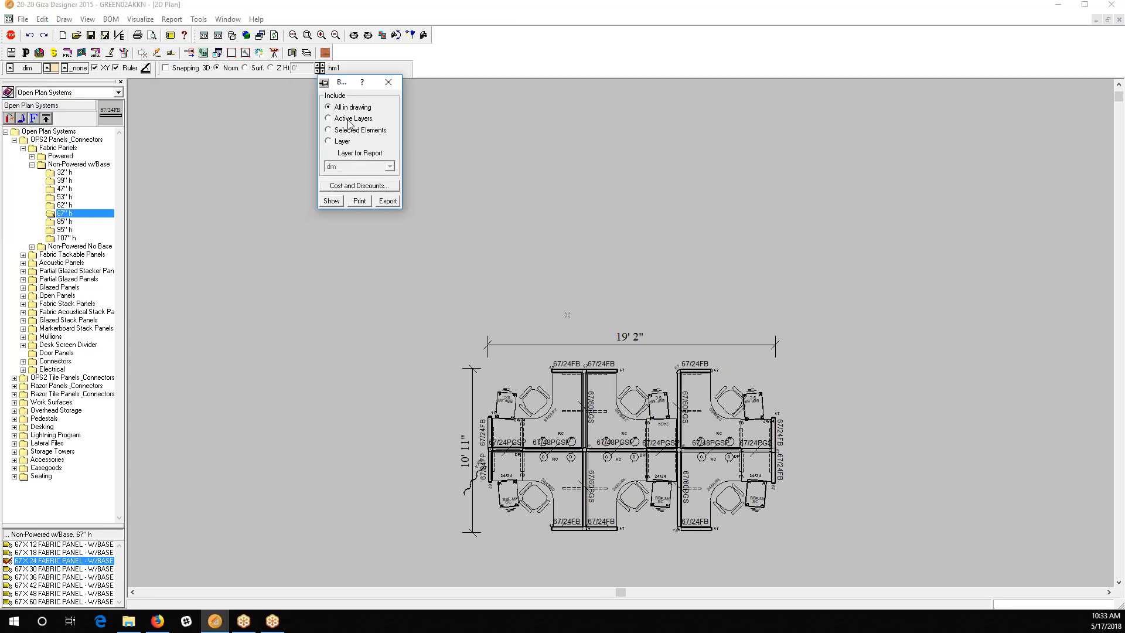
click(332, 201)
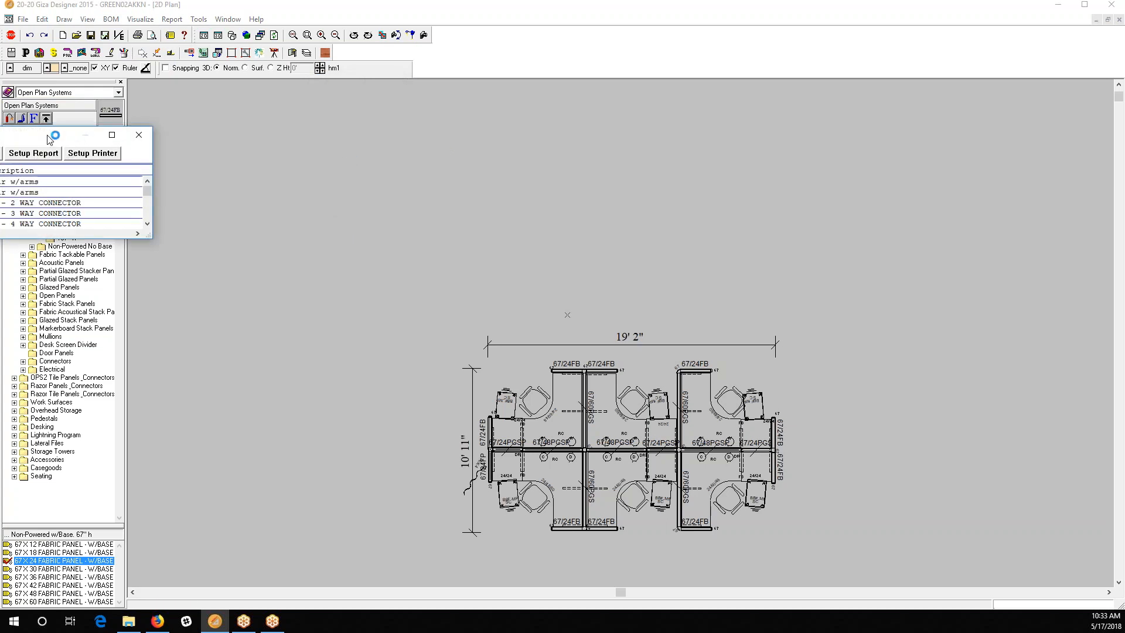
drag(21, 136, 452, 127)
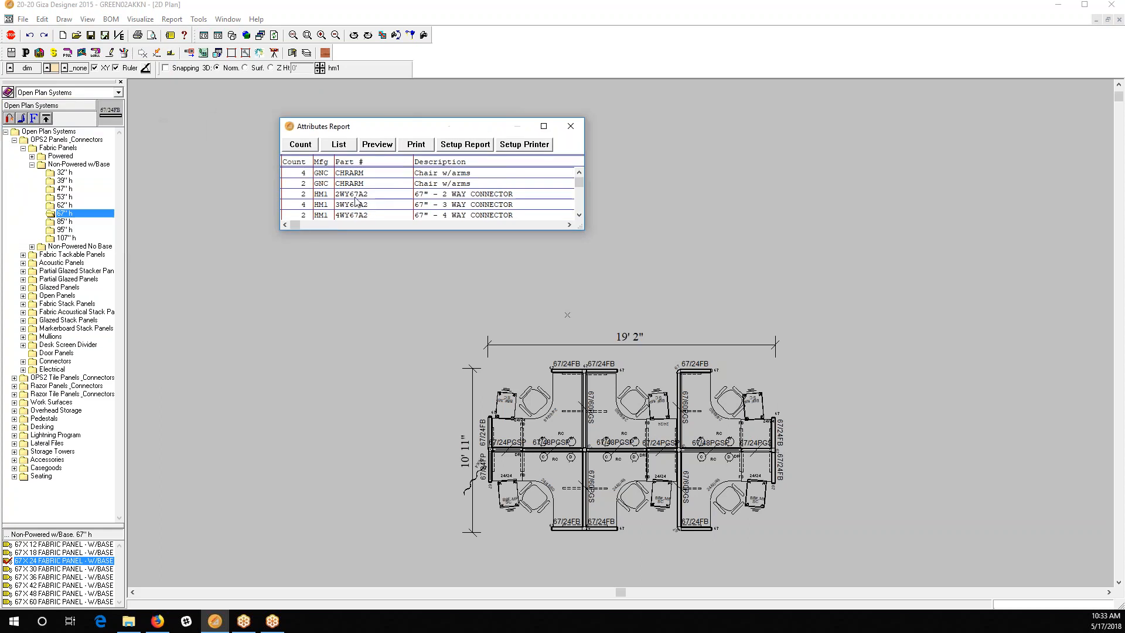
click(544, 126)
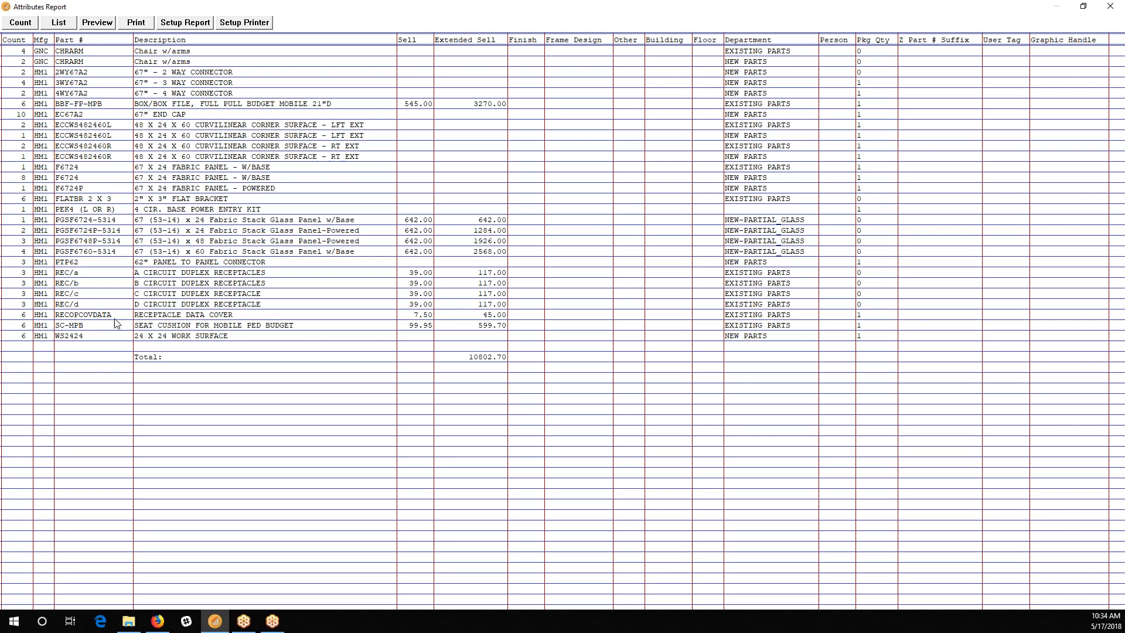
double_click(440, 6)
drag(410, 34, 339, 82)
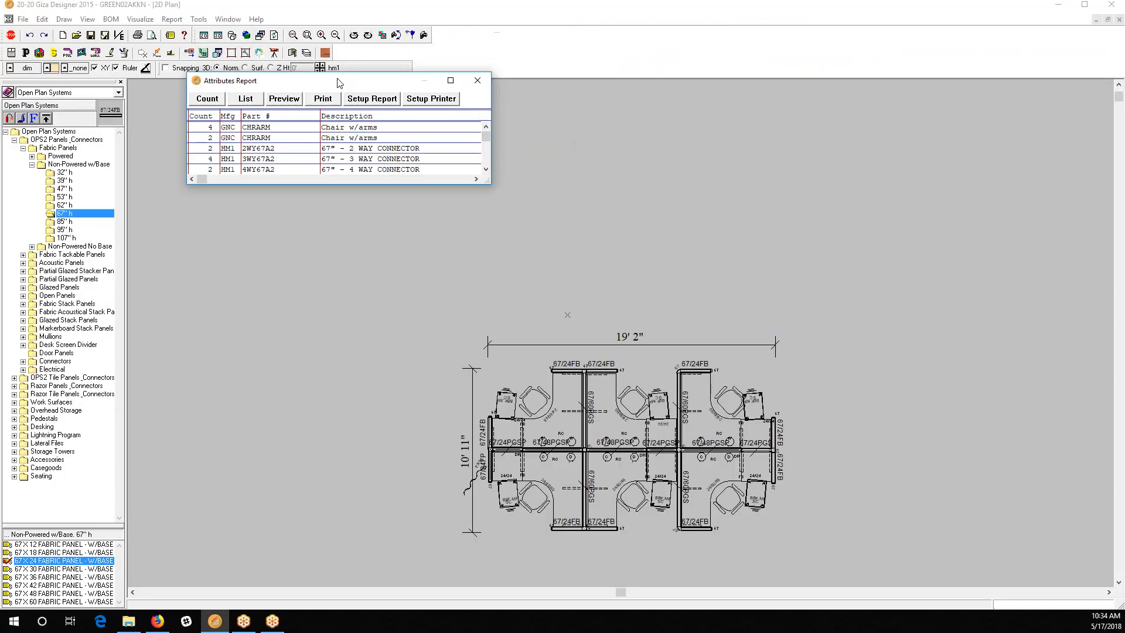
click(478, 82)
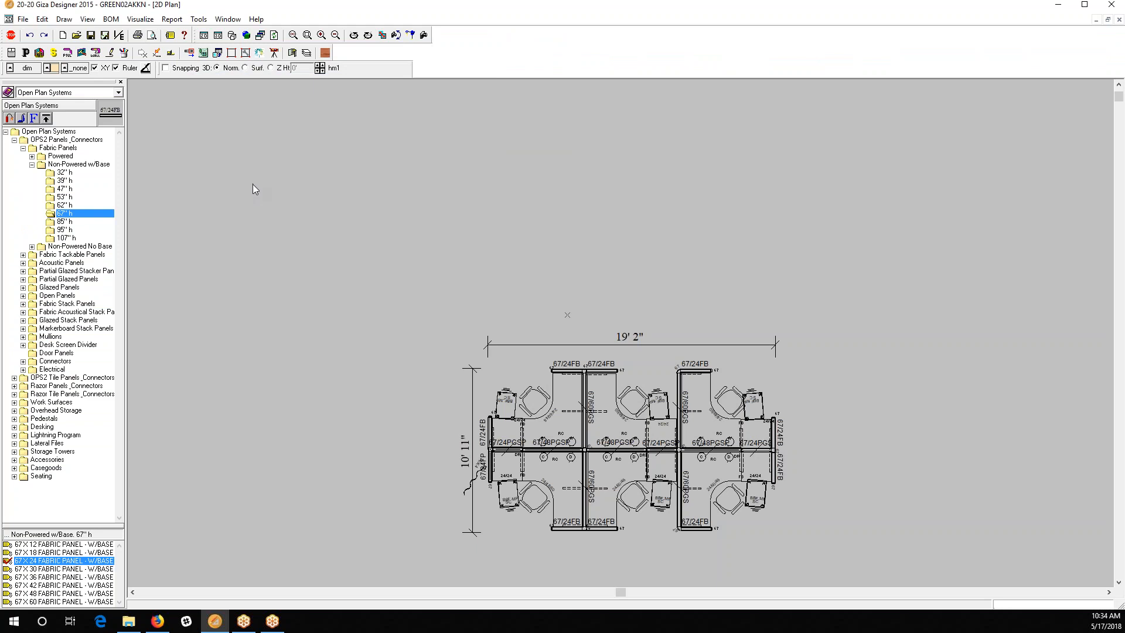
Step: Review the Auto Hardware placement options, select the connector between the two adjoining upper 67/24 panels, and close the options without placing anything
click(171, 20)
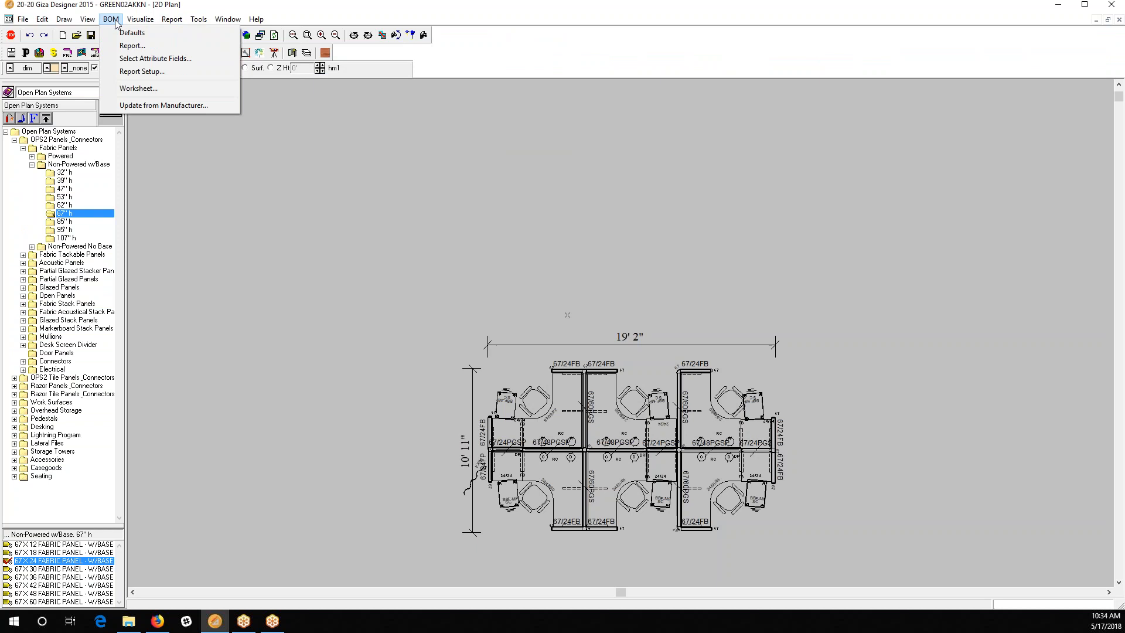
mouse_move(148, 20)
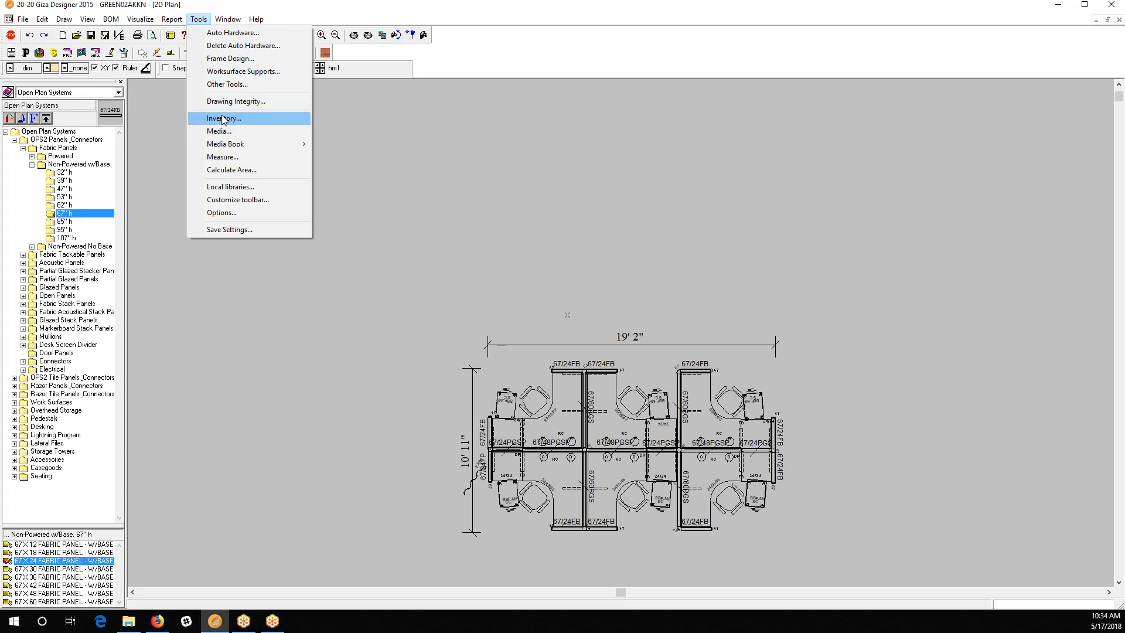
click(266, 32)
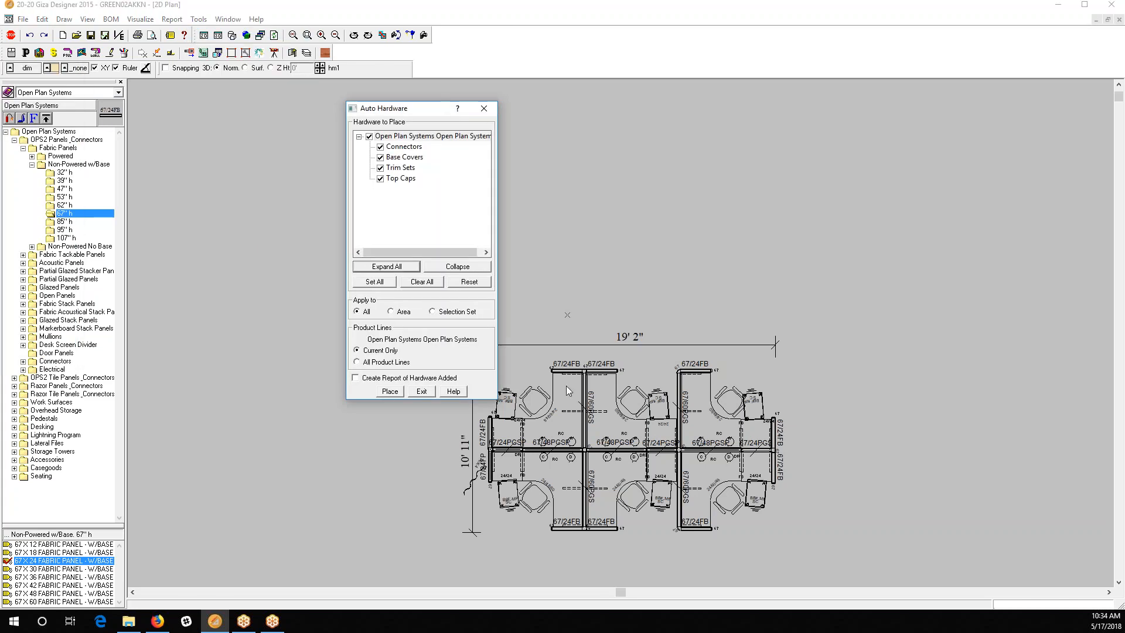
click(586, 372)
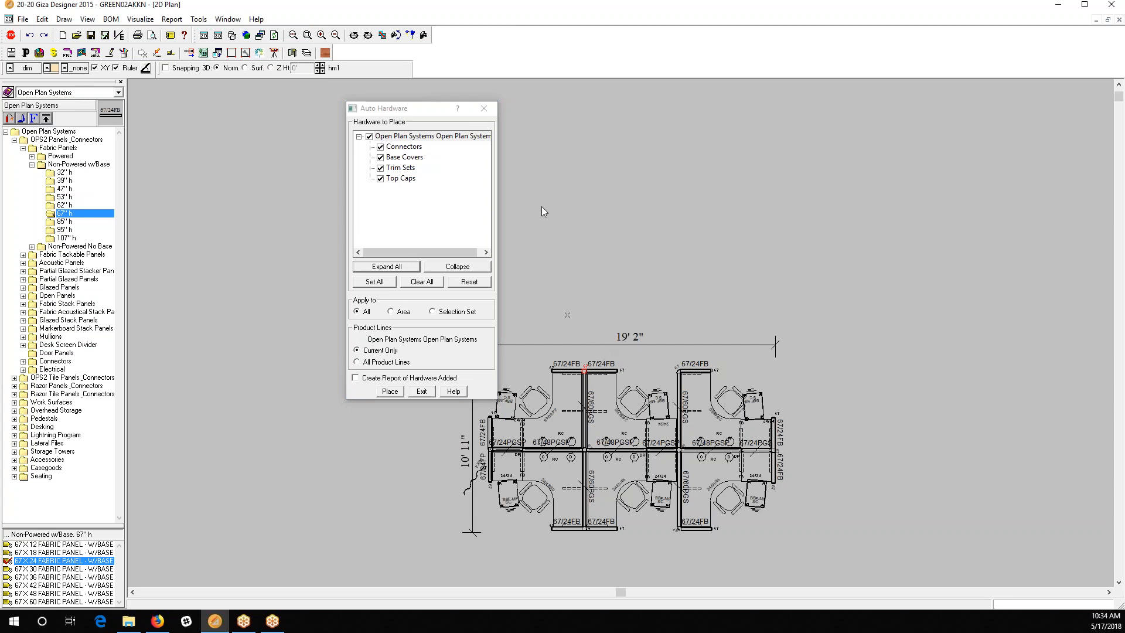
click(485, 107)
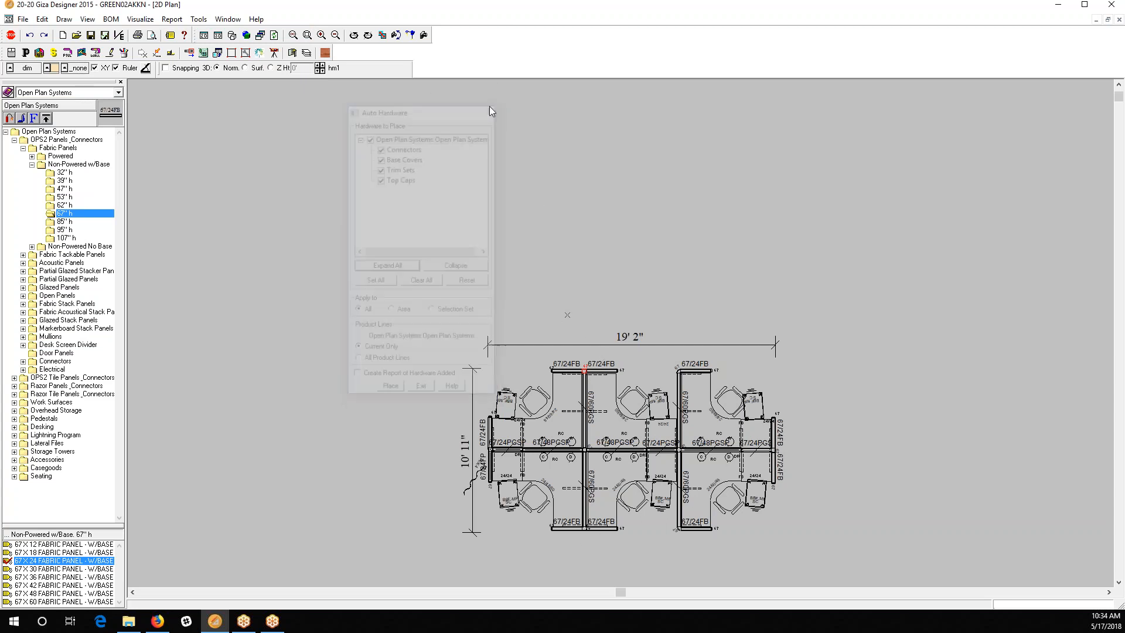
Step: Delete all automatically placed hardware from the drawing for the current product line only
click(206, 20)
click(220, 46)
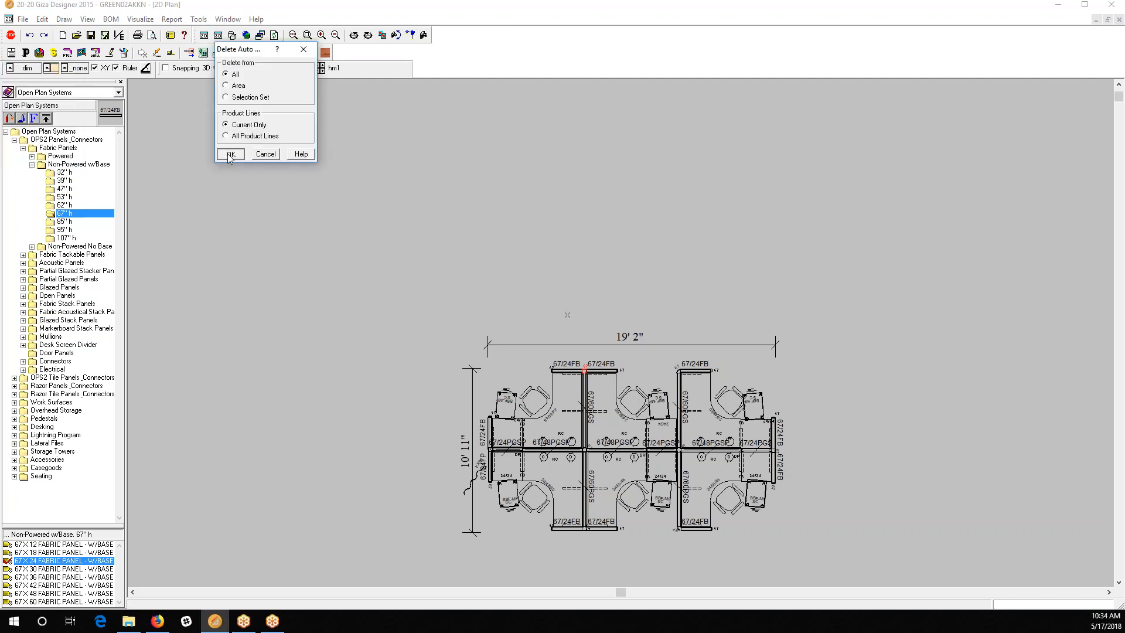
click(231, 154)
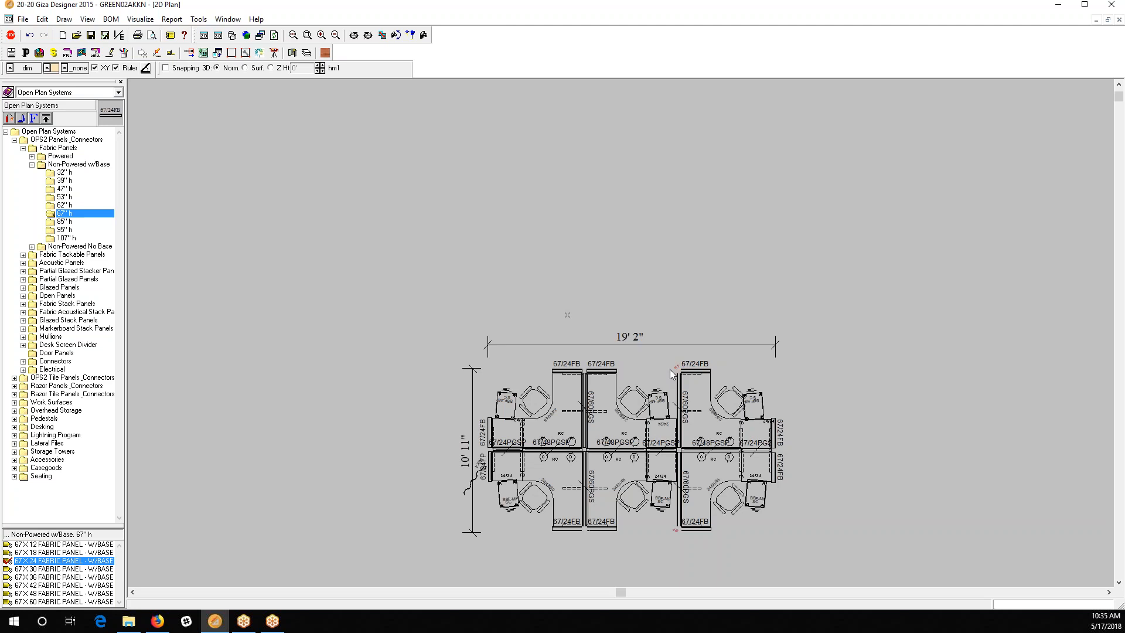
click(198, 19)
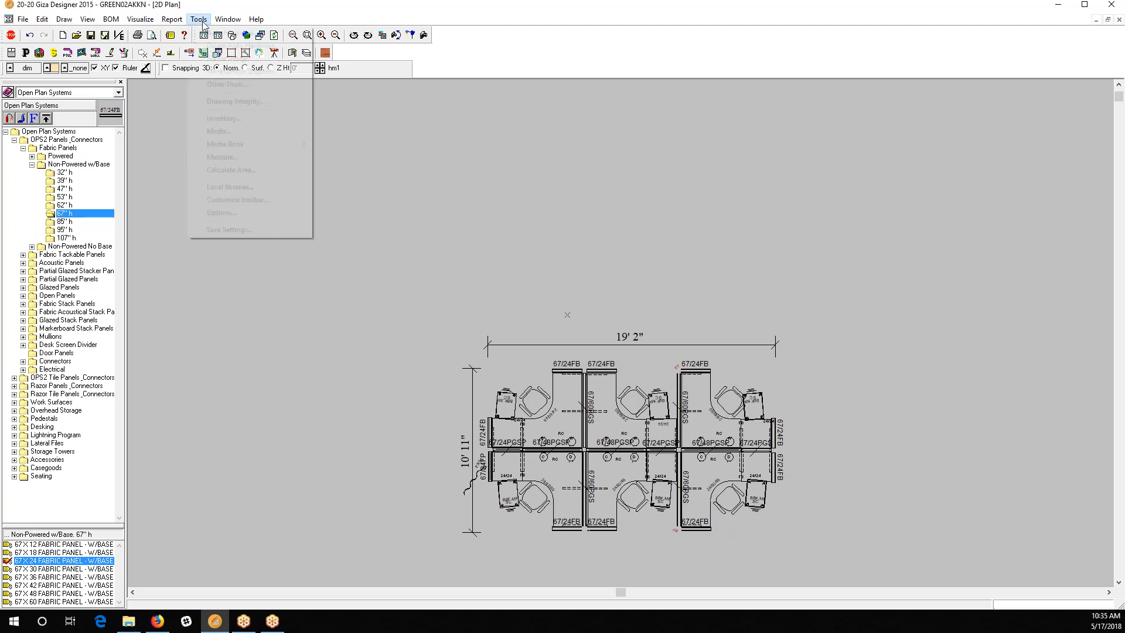
Step: Automatically place connectors, base covers, trim sets and top caps across the entire drawing for the current product line, and close Auto Hardware
click(231, 33)
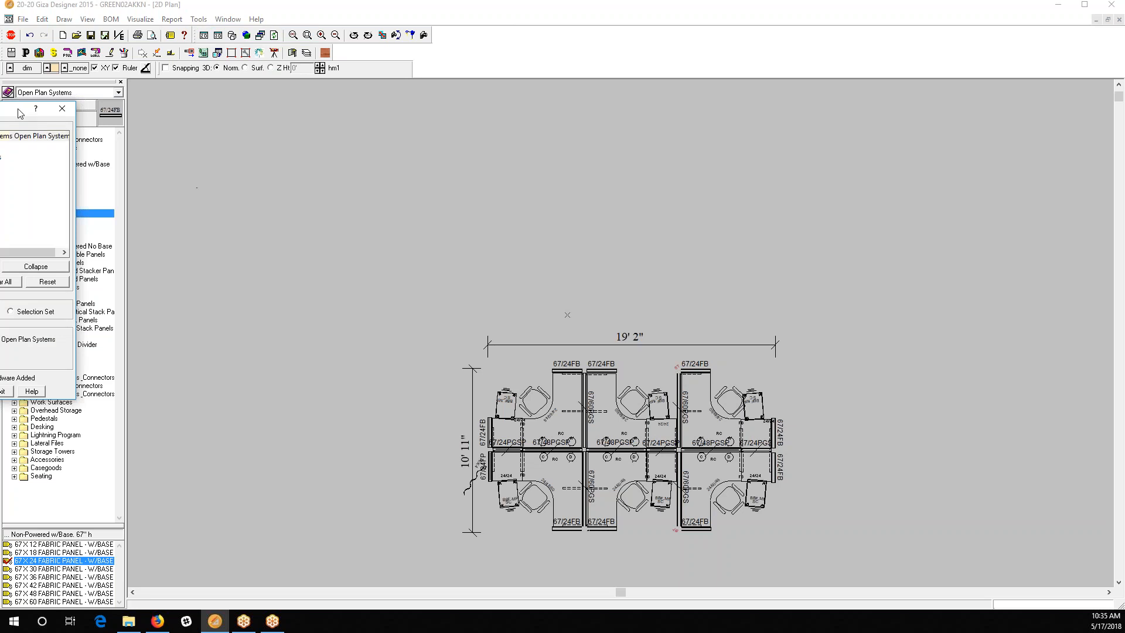
click(378, 417)
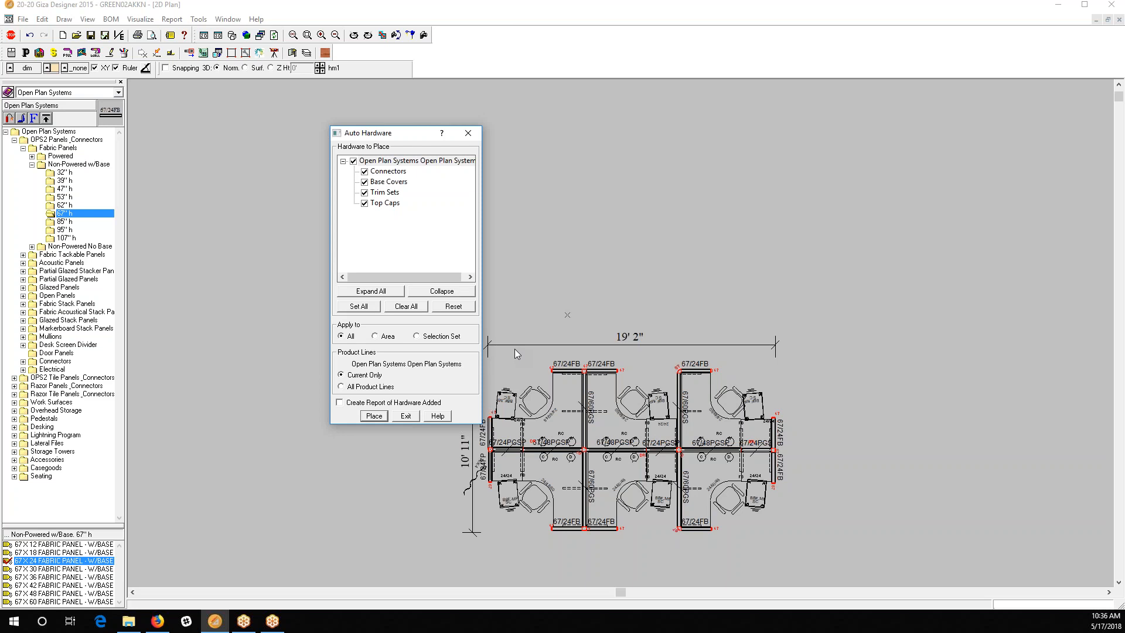
click(467, 136)
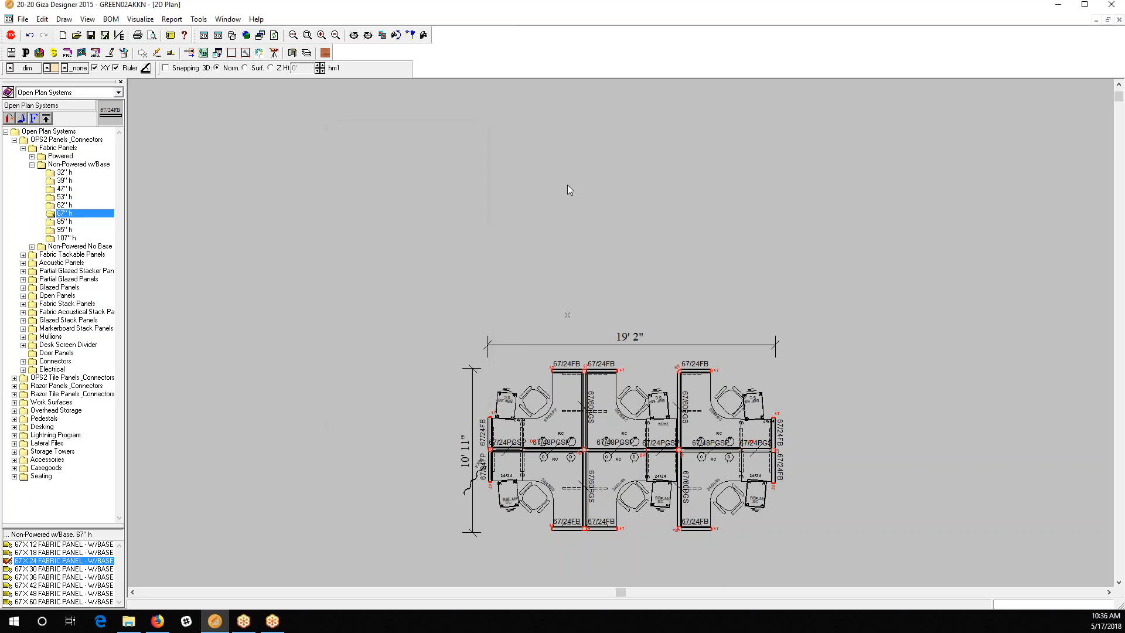
Step: Review the program's Input, Display and other option categories, and close the options without changing any setting
click(197, 19)
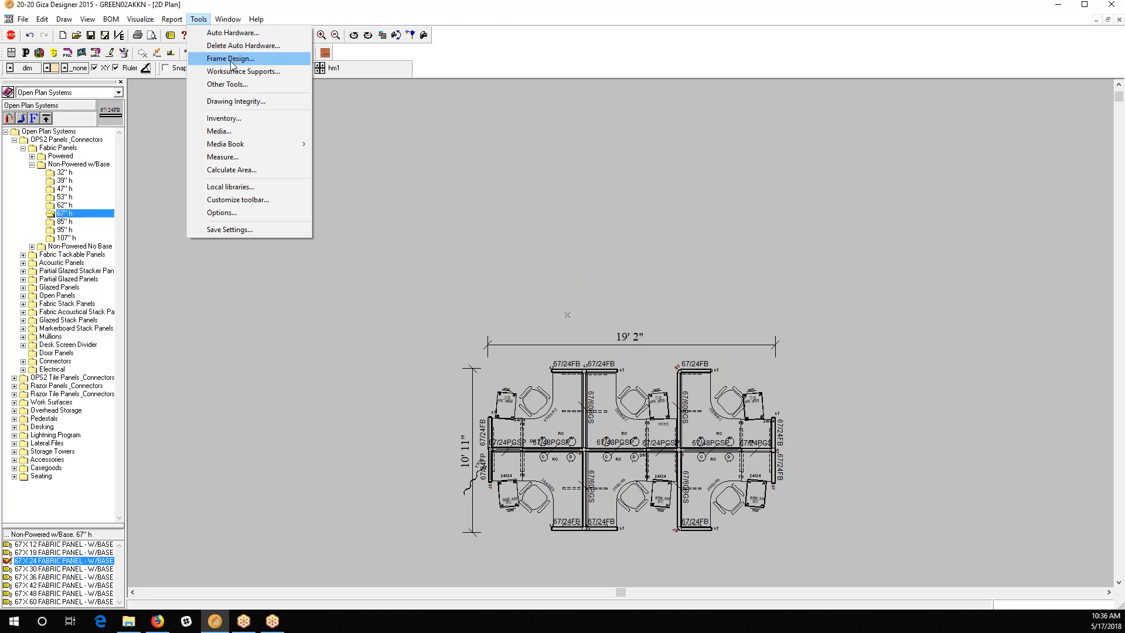
click(221, 214)
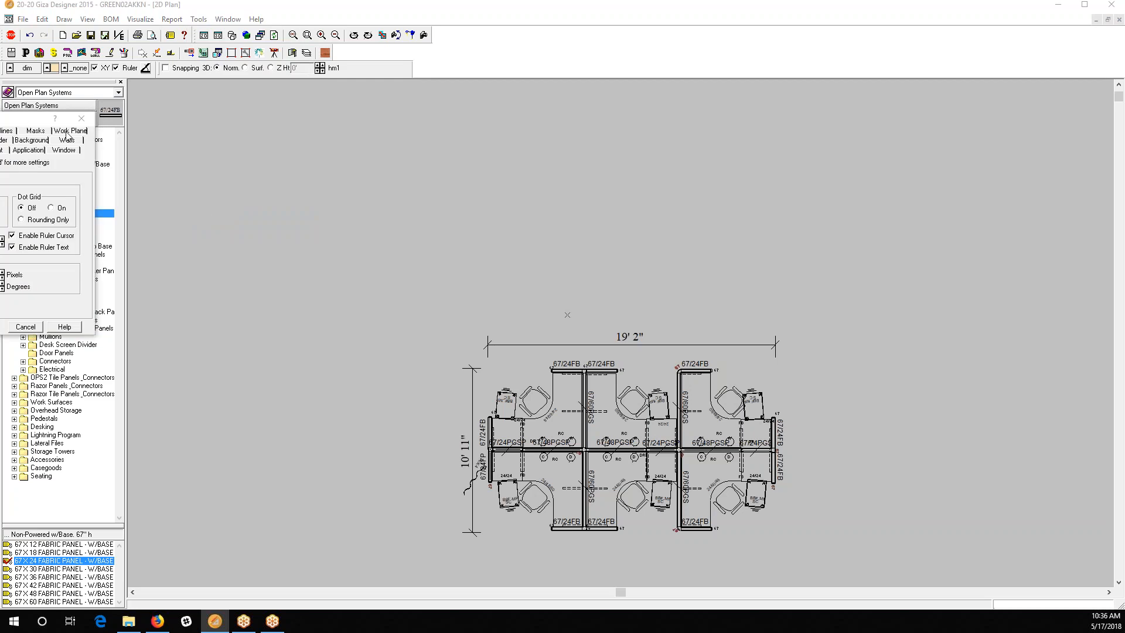
drag(425, 166, 425, 166)
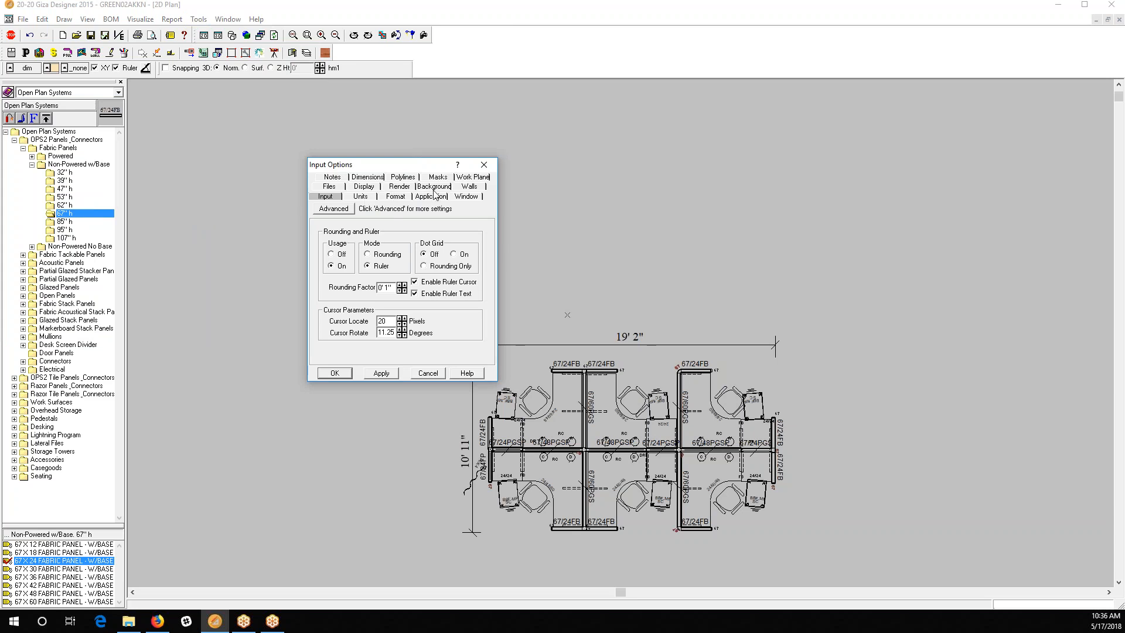
click(363, 186)
click(408, 186)
click(404, 178)
click(484, 164)
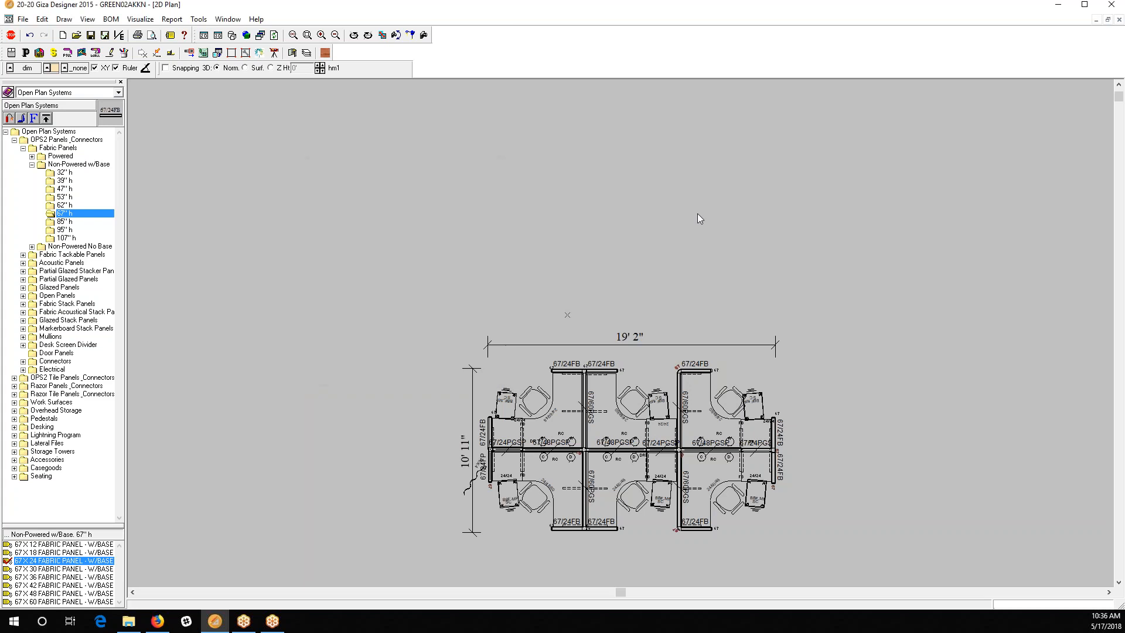
click(227, 19)
mouse_move(199, 18)
click(256, 19)
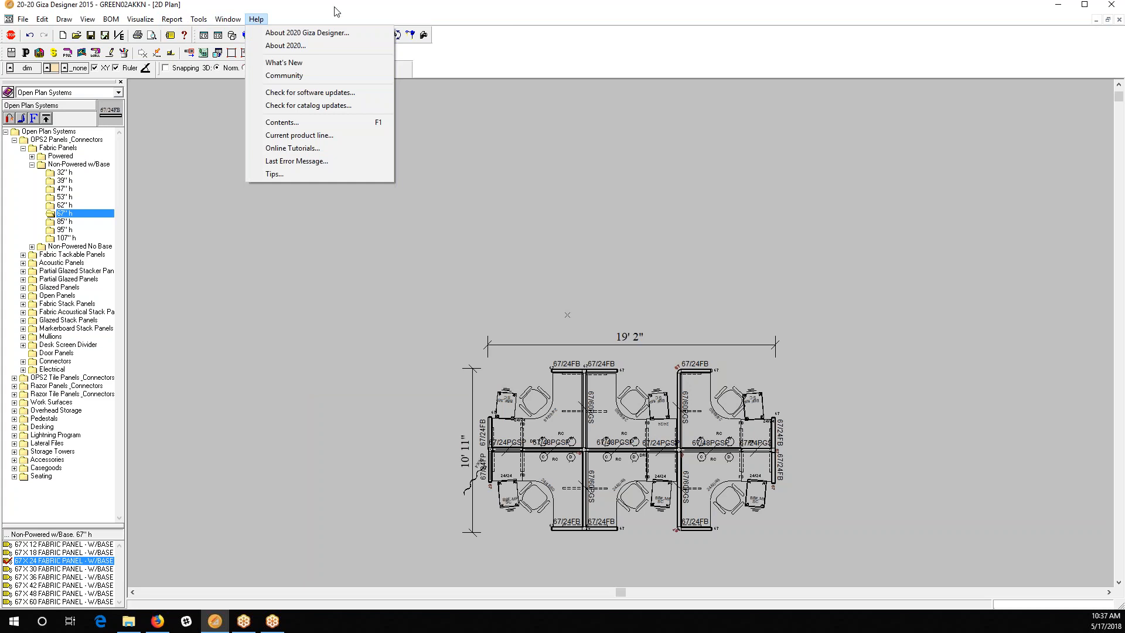
drag(335, 7, 338, 11)
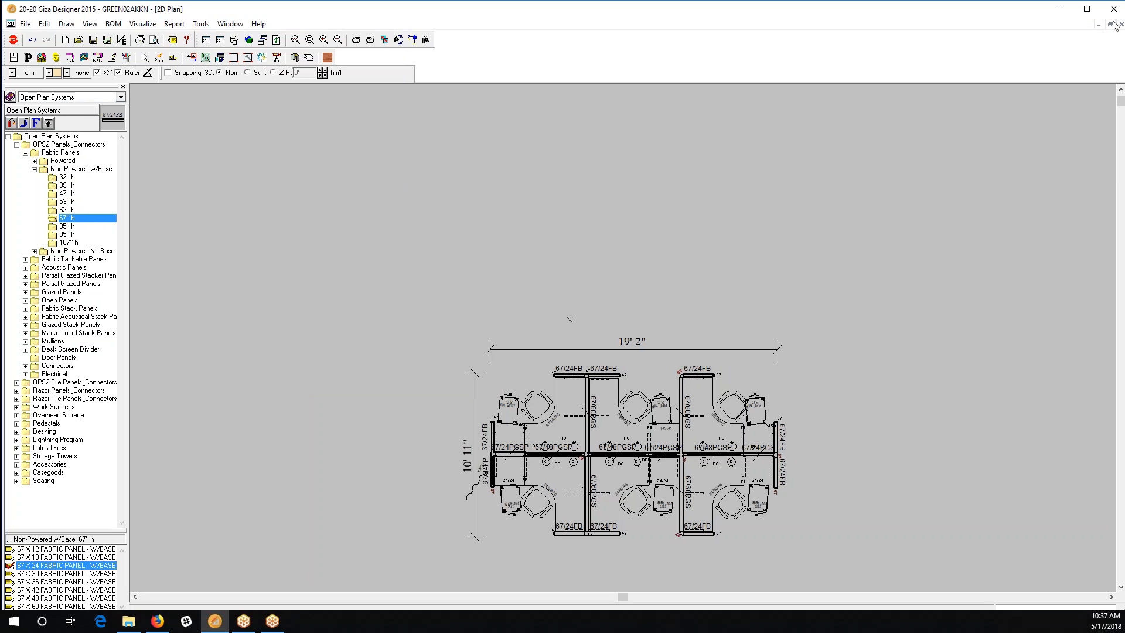
click(1087, 9)
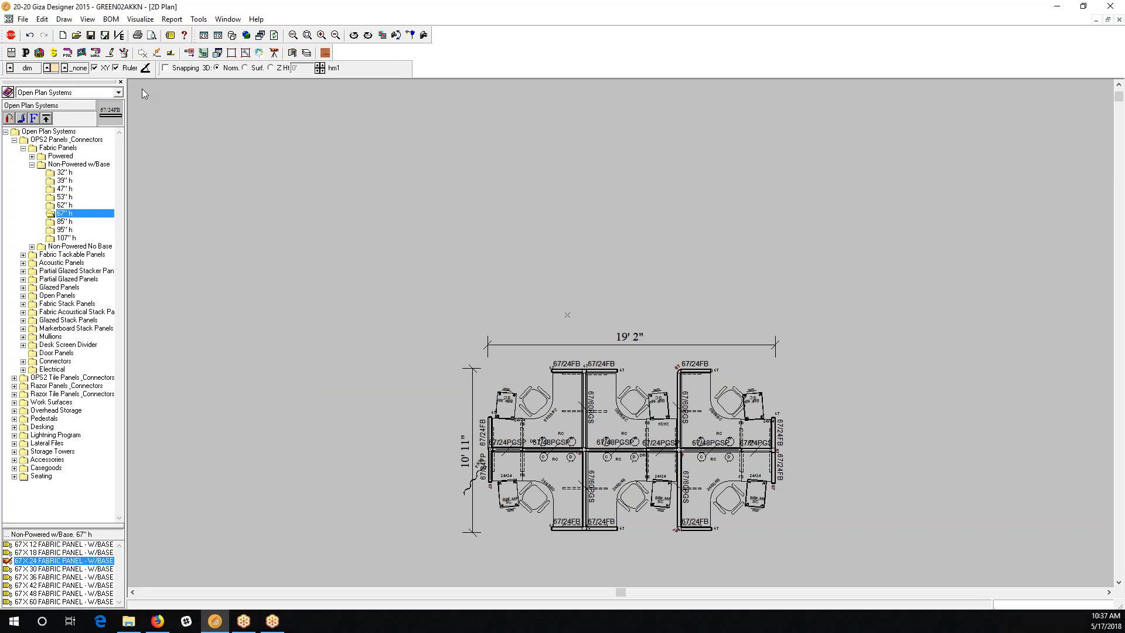
Step: Exit the design program and discard the changes to the GREEN02AKKN drawing
click(1119, 7)
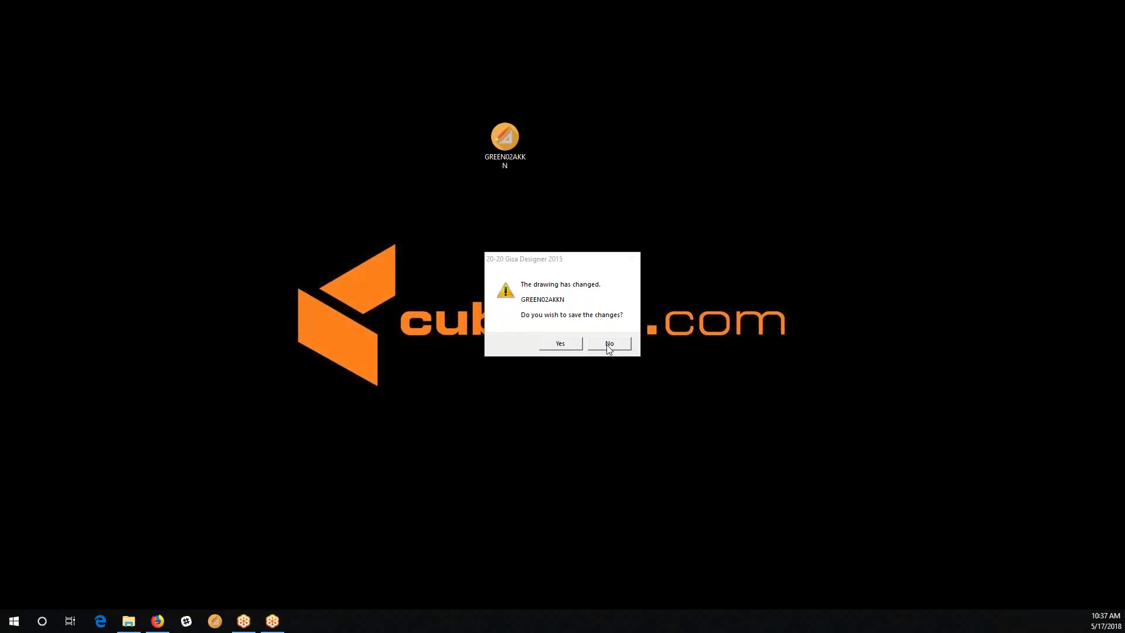
click(609, 343)
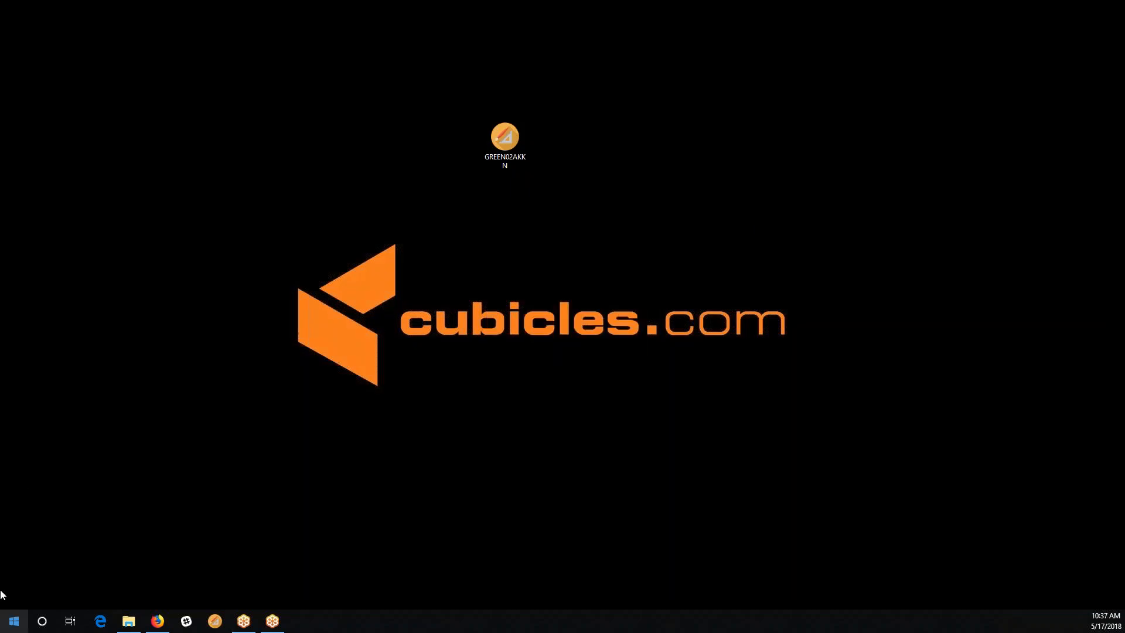